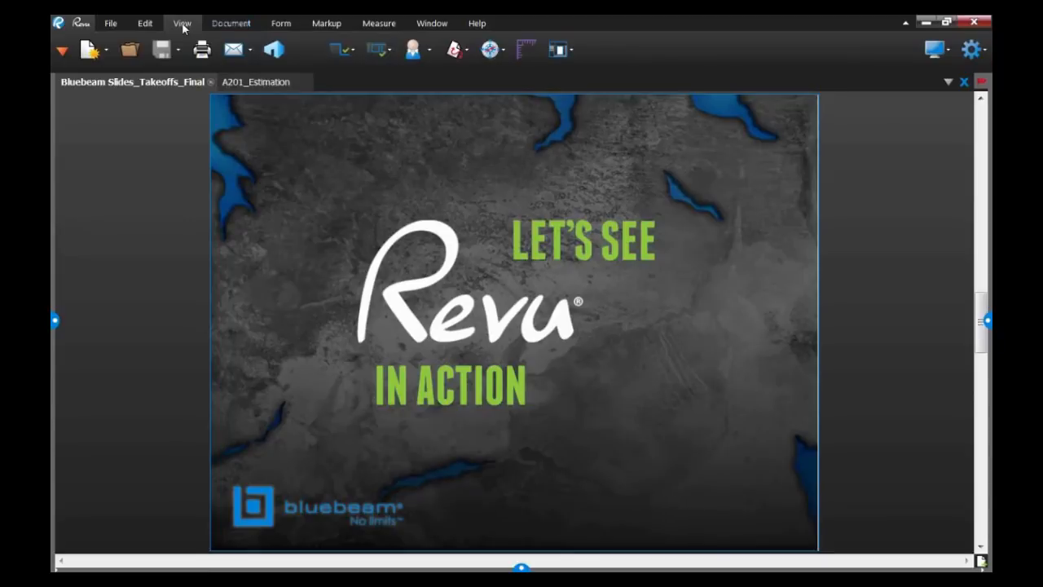
- Look through the document, form, markup and measurement tools, the length measurement options and the list of pinned and recent files
{"action": "left_click", "coordinate": [232, 27]}
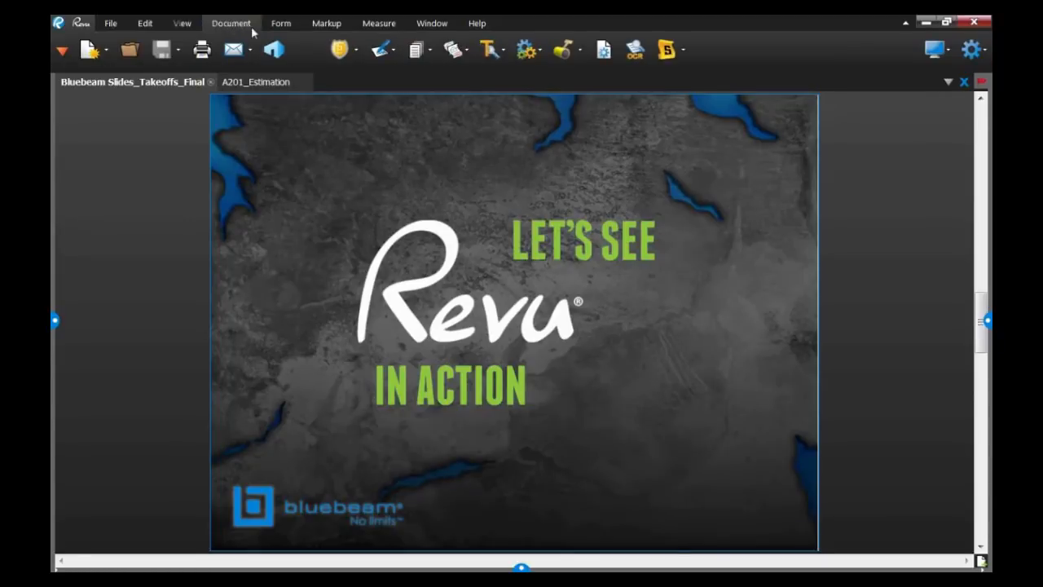
{"action": "left_click", "coordinate": [280, 29]}
{"action": "left_click", "coordinate": [319, 26]}
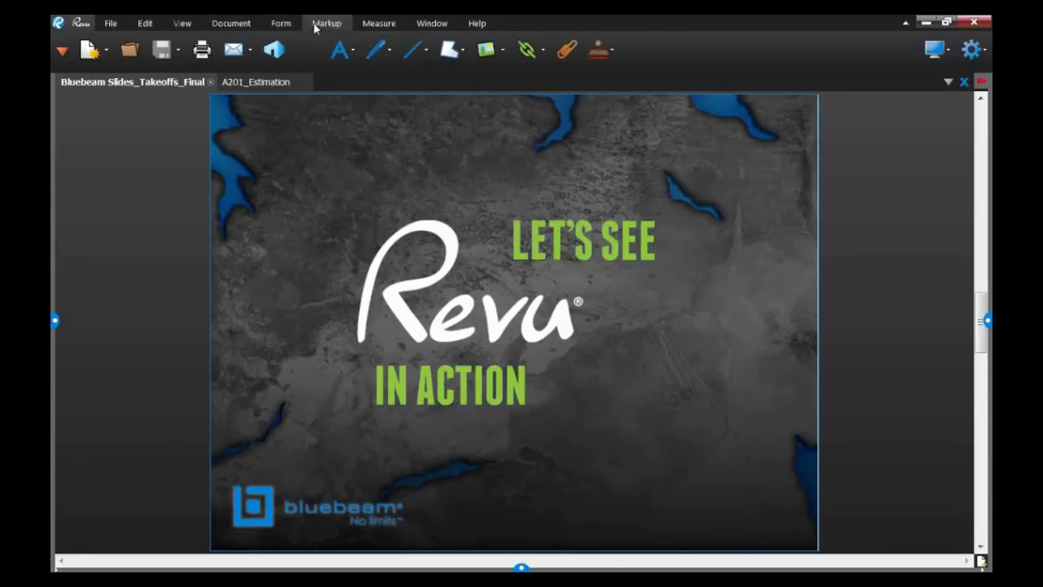
{"action": "left_click", "coordinate": [363, 28]}
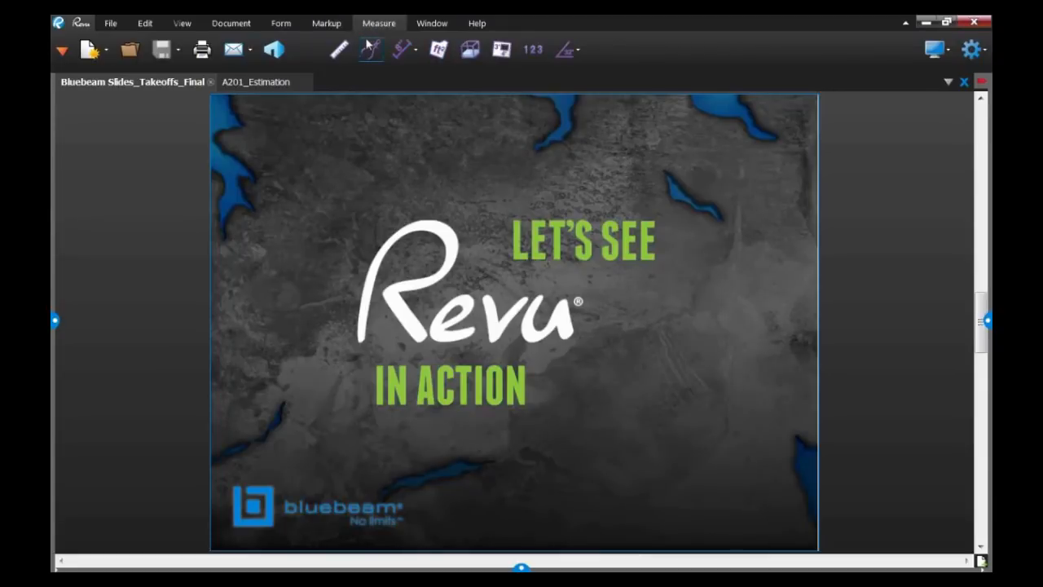
{"action": "left_click", "coordinate": [416, 51]}
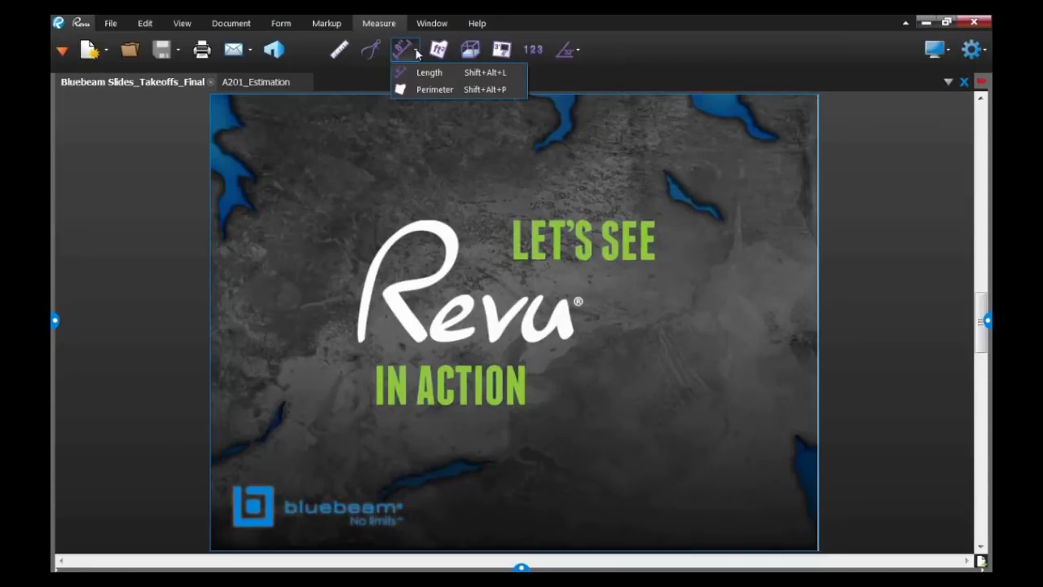
{"action": "left_click", "coordinate": [546, 30]}
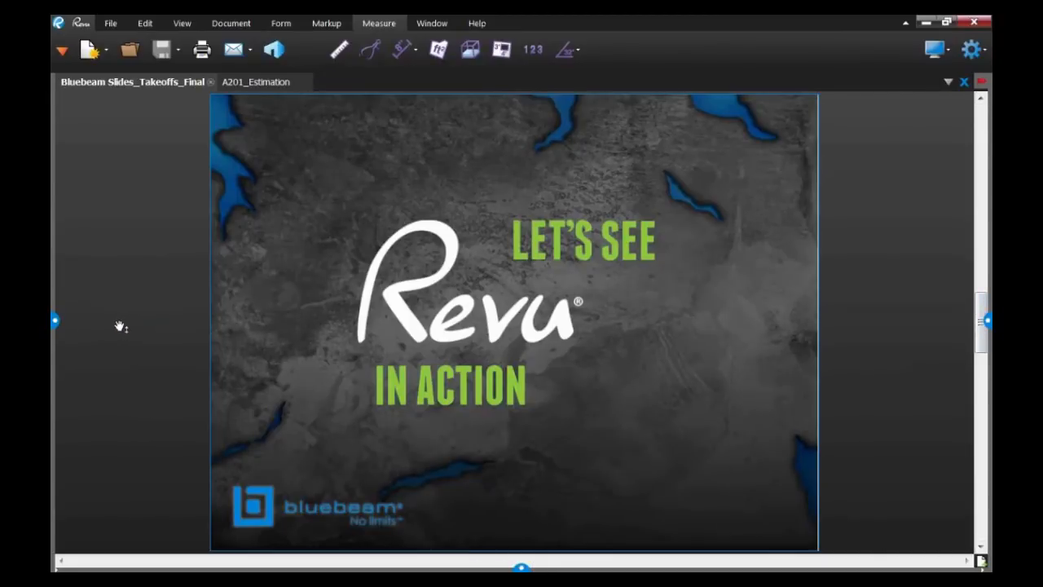
{"action": "left_click", "coordinate": [55, 322]}
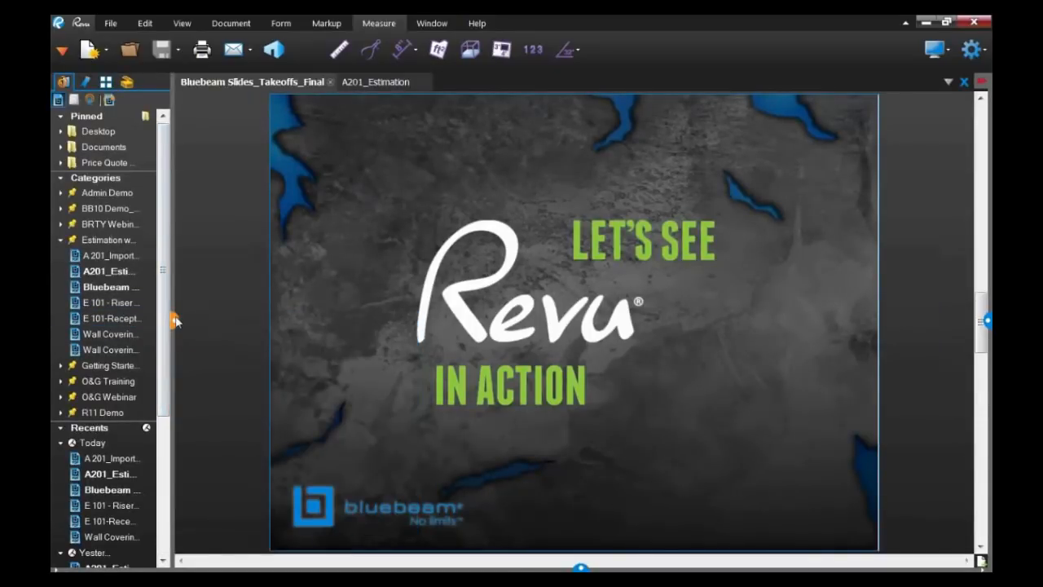
{"action": "left_click", "coordinate": [175, 321]}
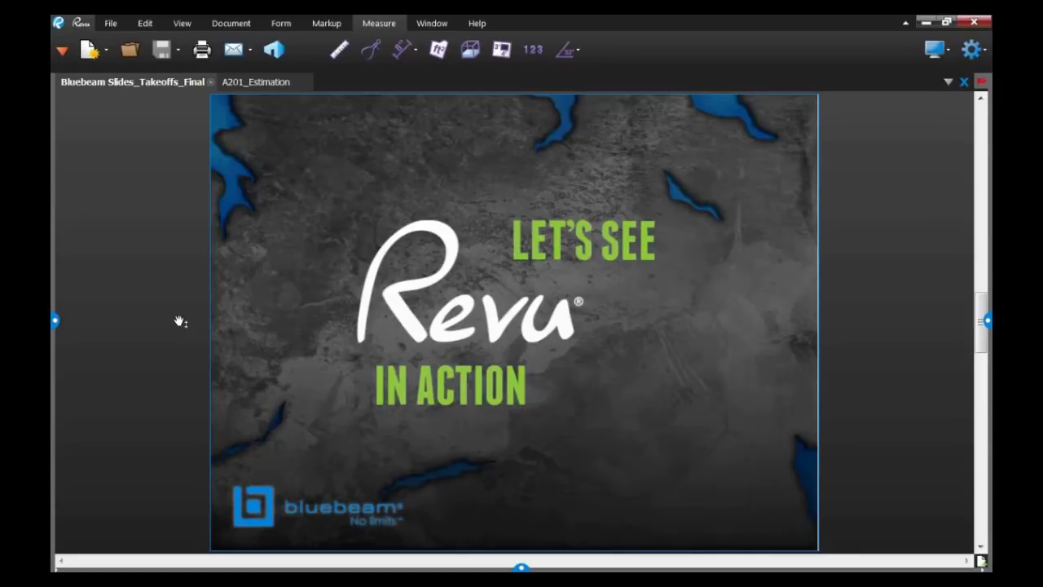
- Switch the interface to the Estimation profile
{"action": "left_click", "coordinate": [179, 24]}
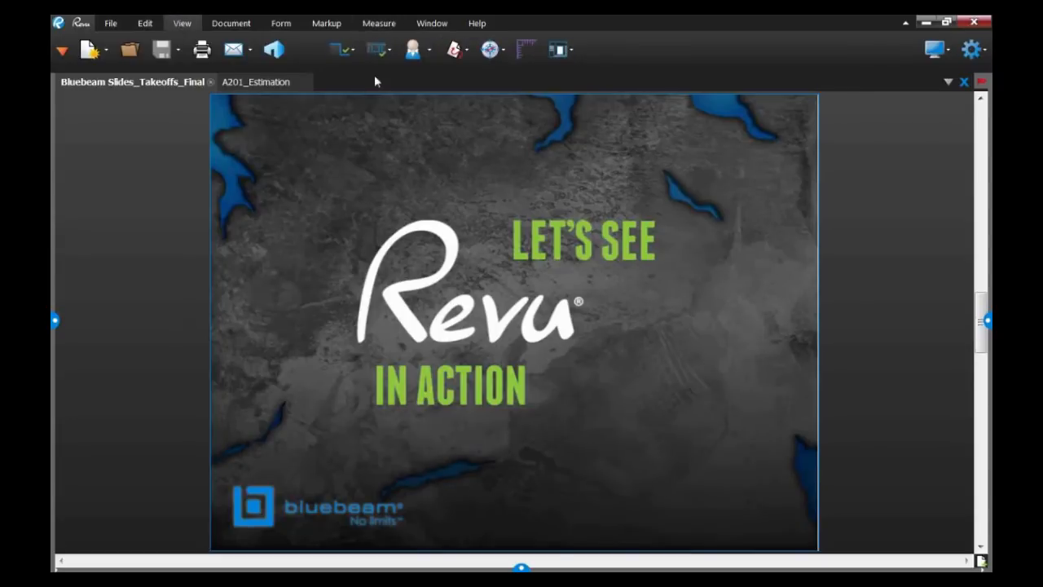
{"action": "left_click", "coordinate": [429, 51]}
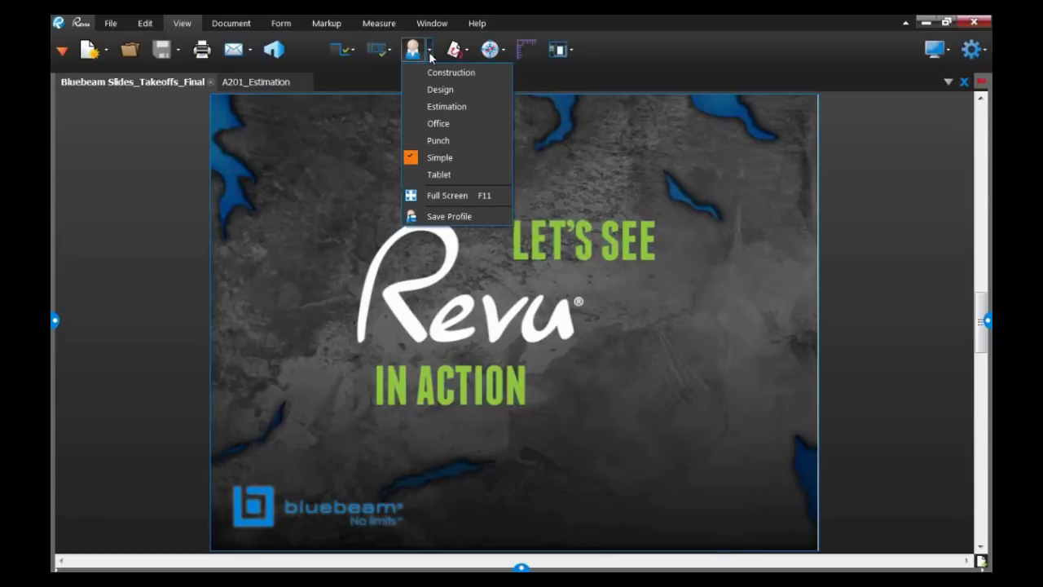
{"action": "left_click", "coordinate": [440, 107]}
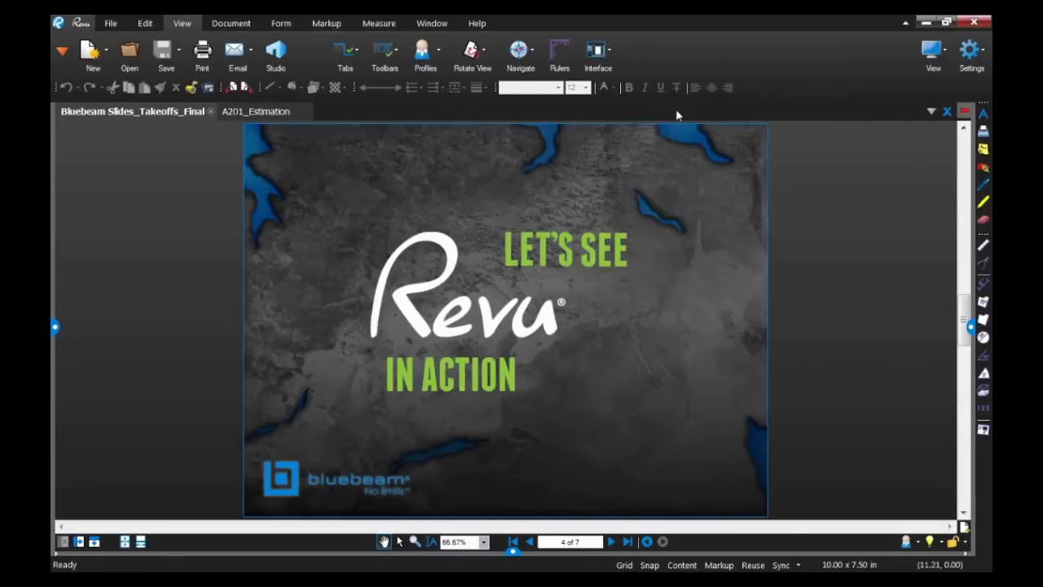
- Add a new profile named ABC Estimators based on the active Estimation profile
{"action": "left_click", "coordinate": [424, 54]}
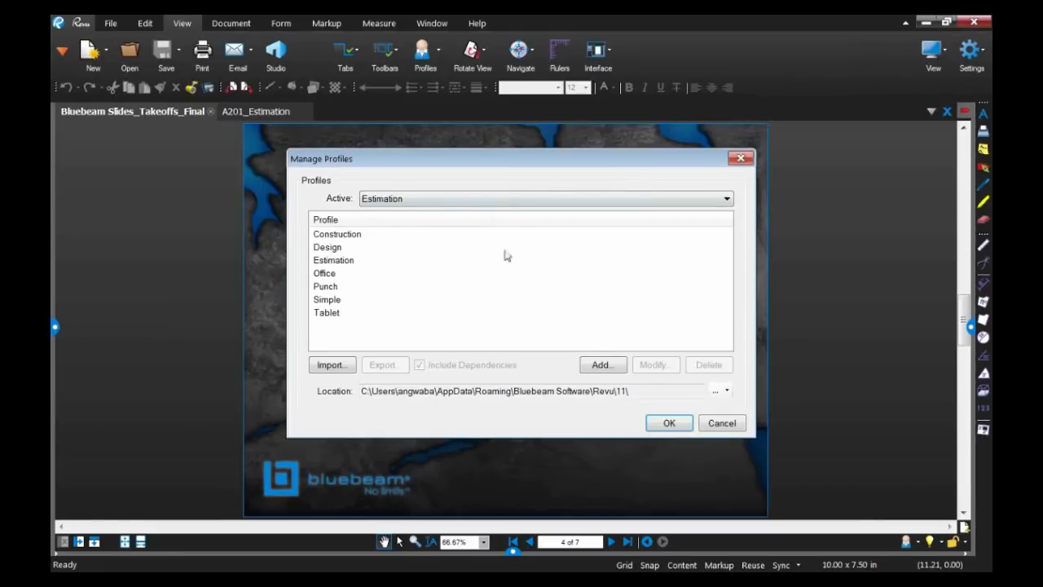
{"action": "left_click", "coordinate": [603, 364]}
{"action": "type", "text": "ABC Estimat"}
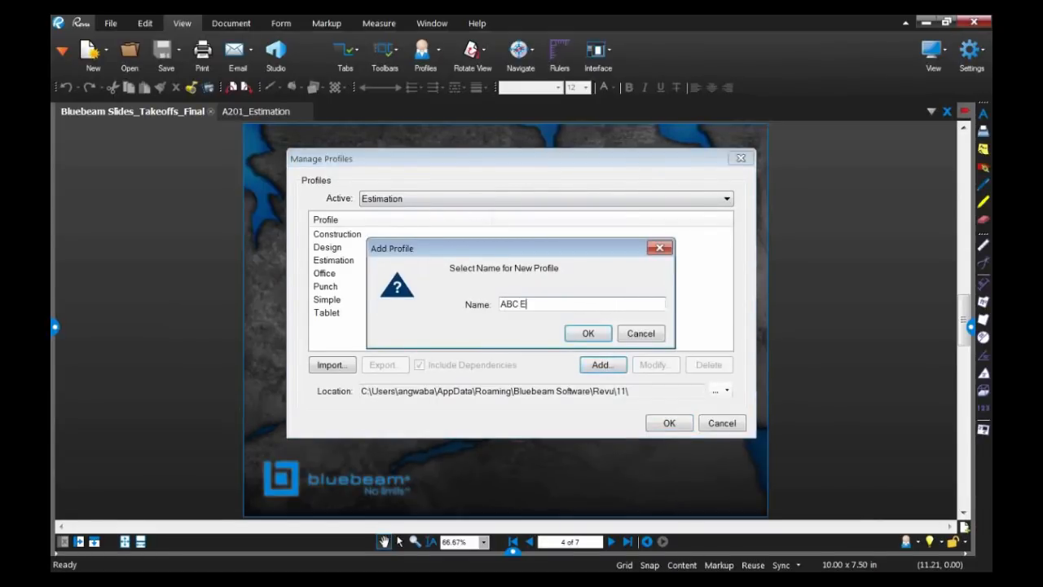
{"action": "type", "text": "ors"}
{"action": "left_click", "coordinate": [595, 334]}
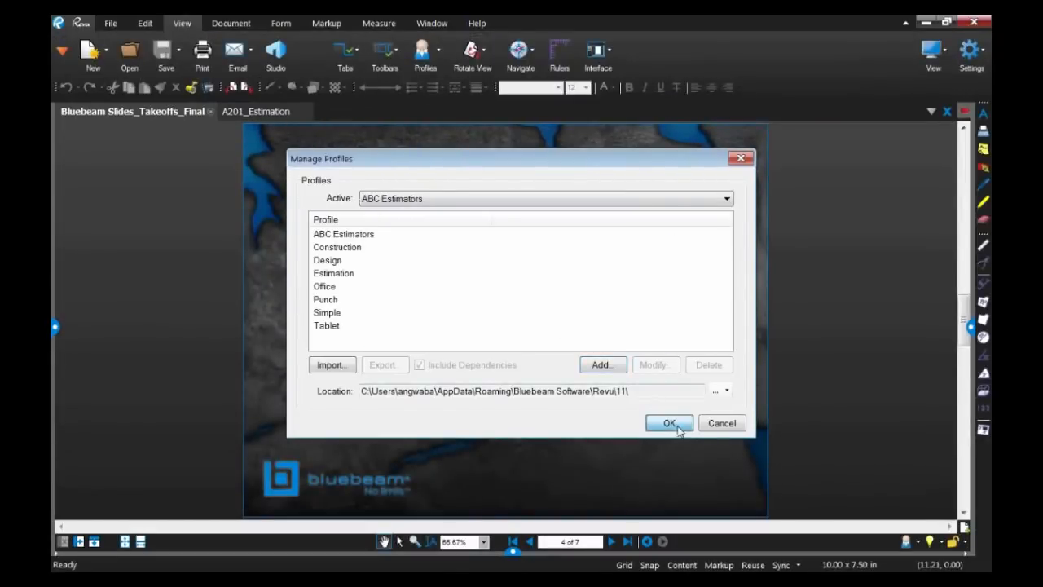
{"action": "left_click", "coordinate": [669, 423]}
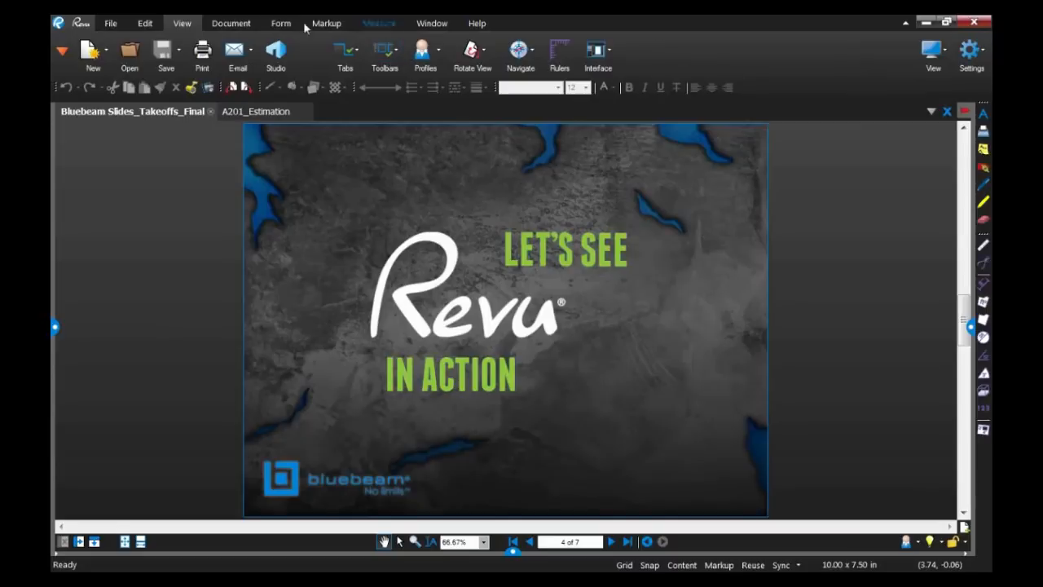
- Hide the Edit toolbar and show the Advanced toolbar in the ABC Estimators profile
{"action": "left_click", "coordinate": [395, 54]}
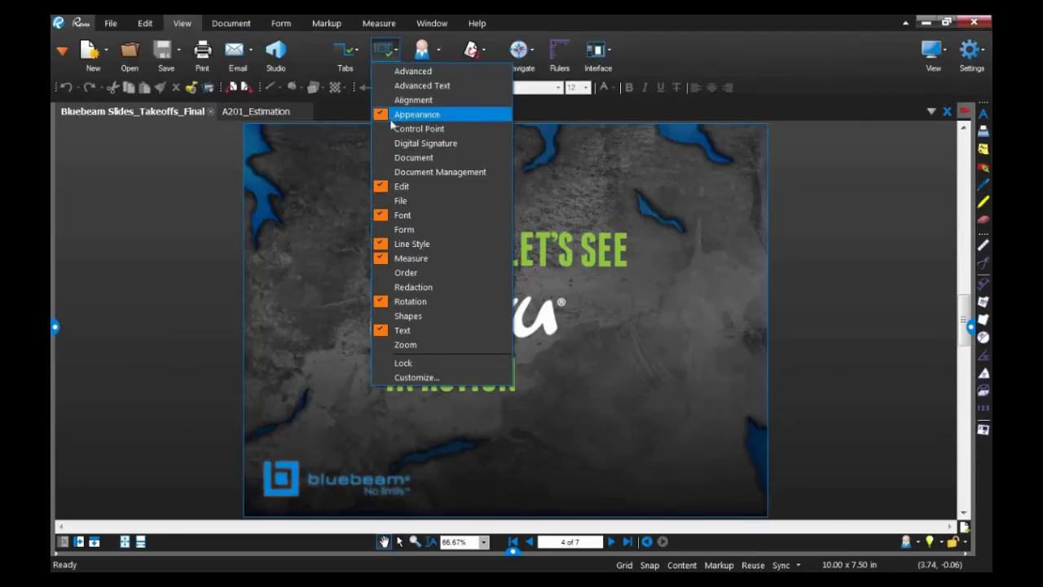
{"action": "left_click", "coordinate": [384, 186]}
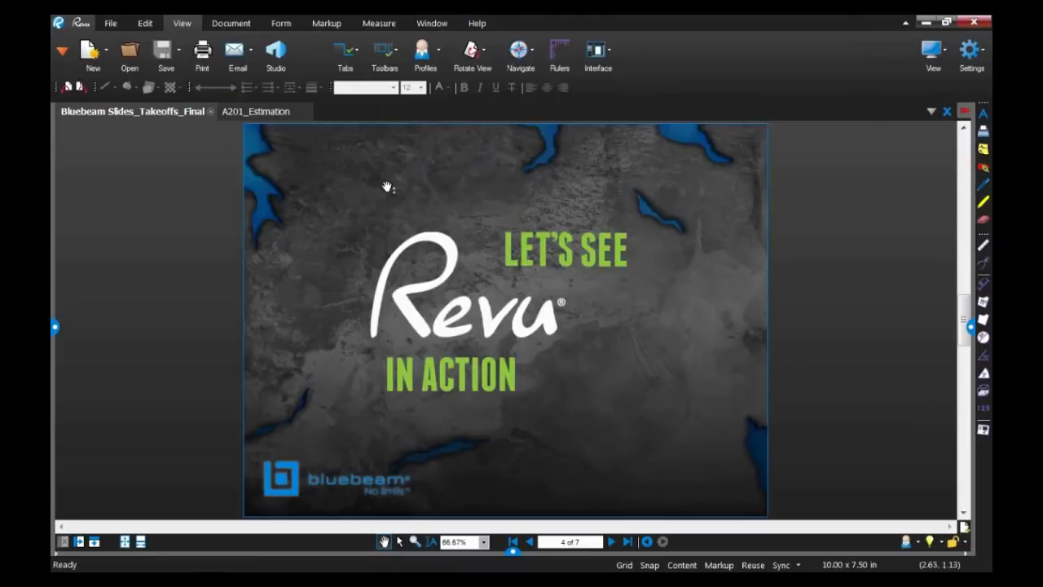
{"action": "left_click", "coordinate": [396, 53]}
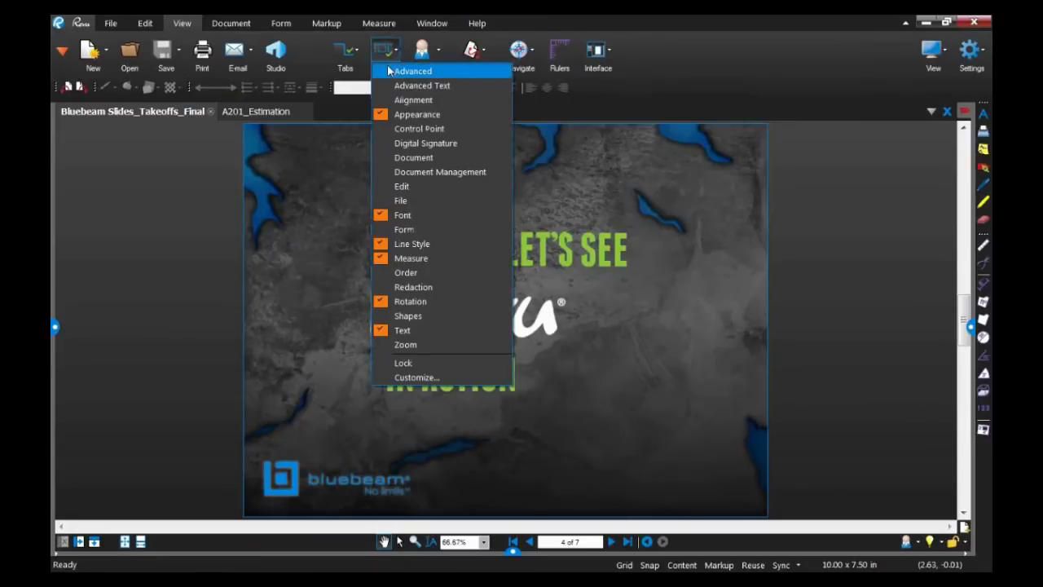
{"action": "left_click", "coordinate": [392, 72]}
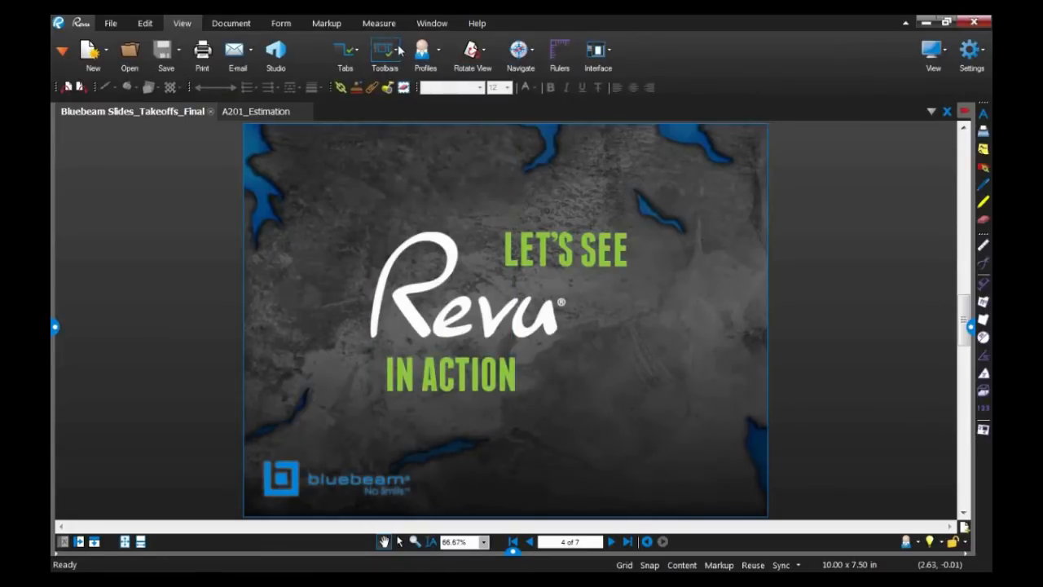
- Review the management options available for the ABC Estimators profile without changing anything
{"action": "left_click", "coordinate": [422, 51]}
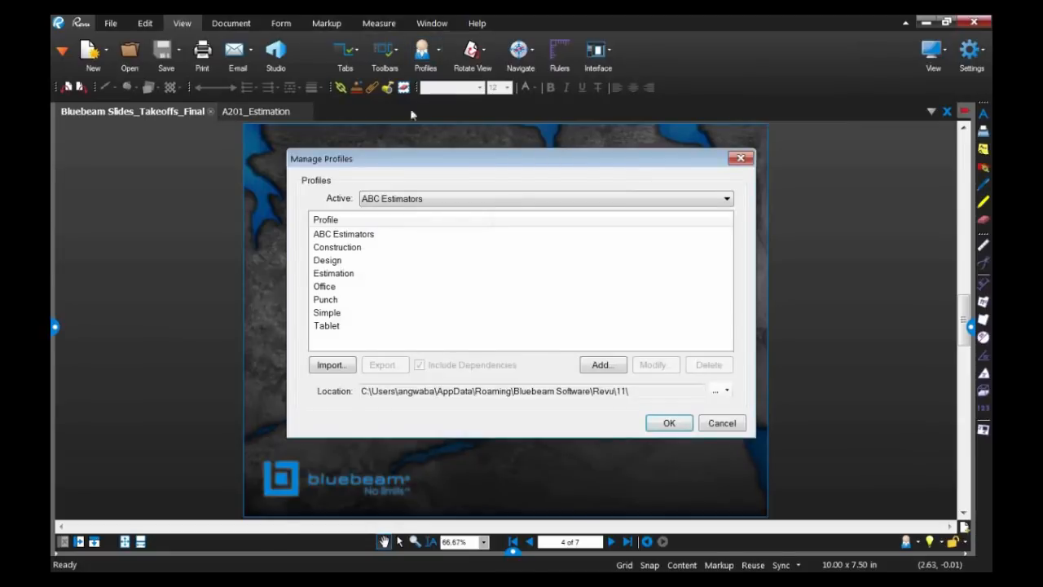
{"action": "left_click", "coordinate": [375, 233]}
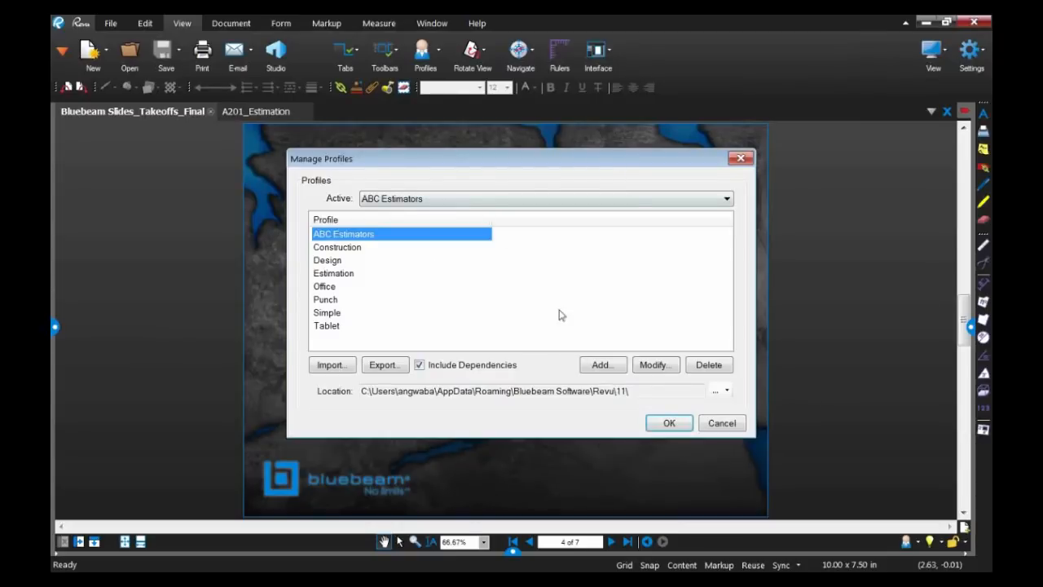
{"action": "left_click", "coordinate": [716, 423]}
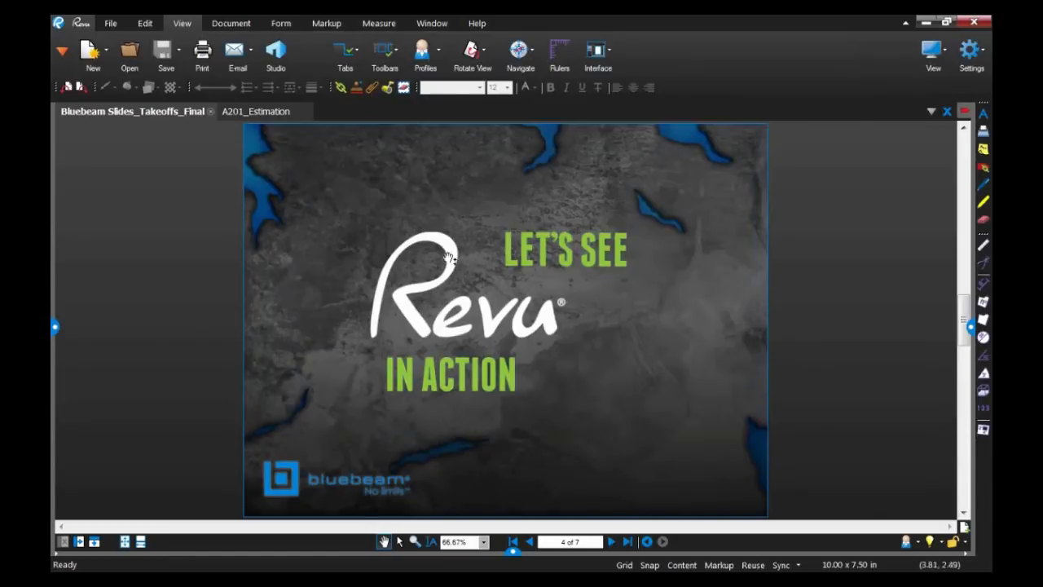
- Bring up the A201_Estimation drawing and examine the area takeoffs around lounge 120 and corridor 113
{"action": "left_click", "coordinate": [258, 113]}
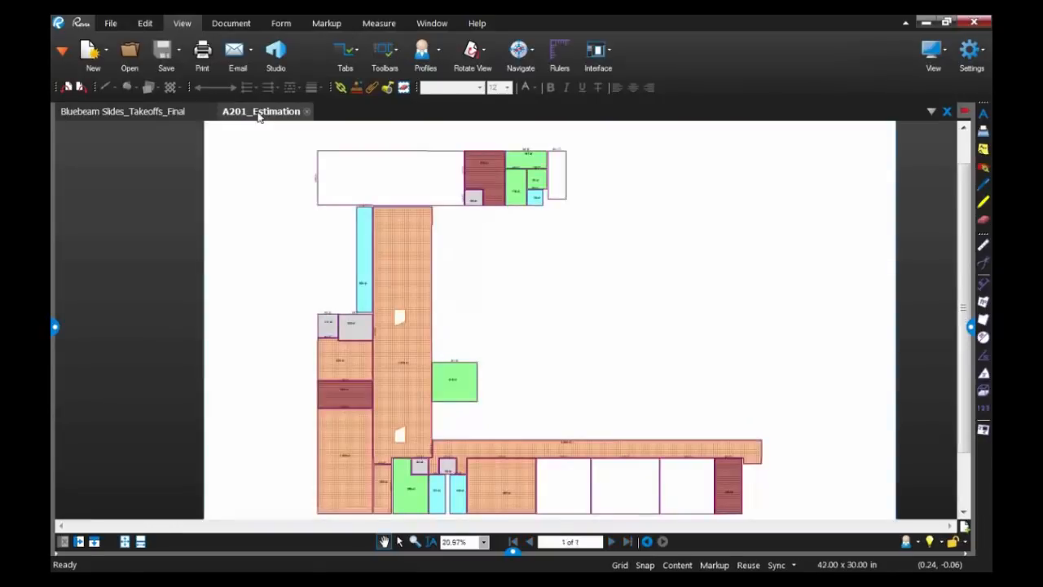
{"action": "left_click_drag", "start_coordinate": [774, 324], "coordinate": [735, 285]}
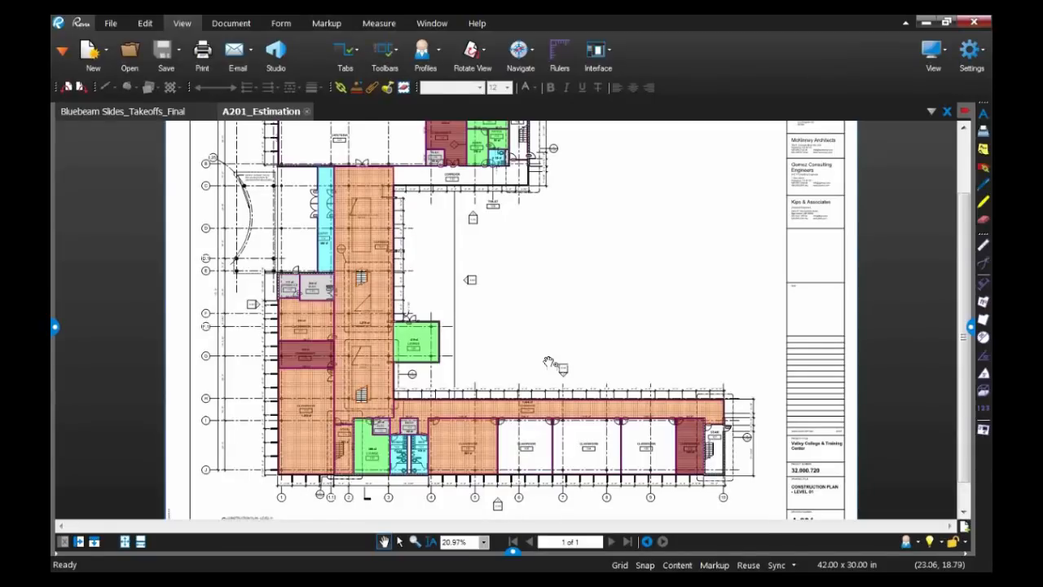
{"action": "scroll", "coordinate": [549, 361], "scroll_direction": "up", "scroll_amount": 3}
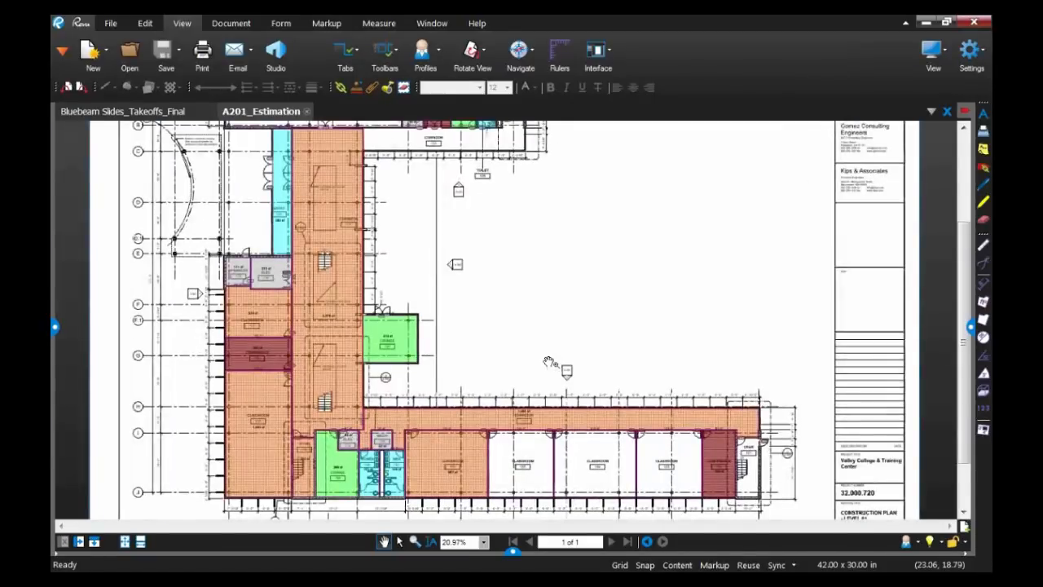
{"action": "scroll", "coordinate": [549, 361], "scroll_direction": "up", "scroll_amount": 6}
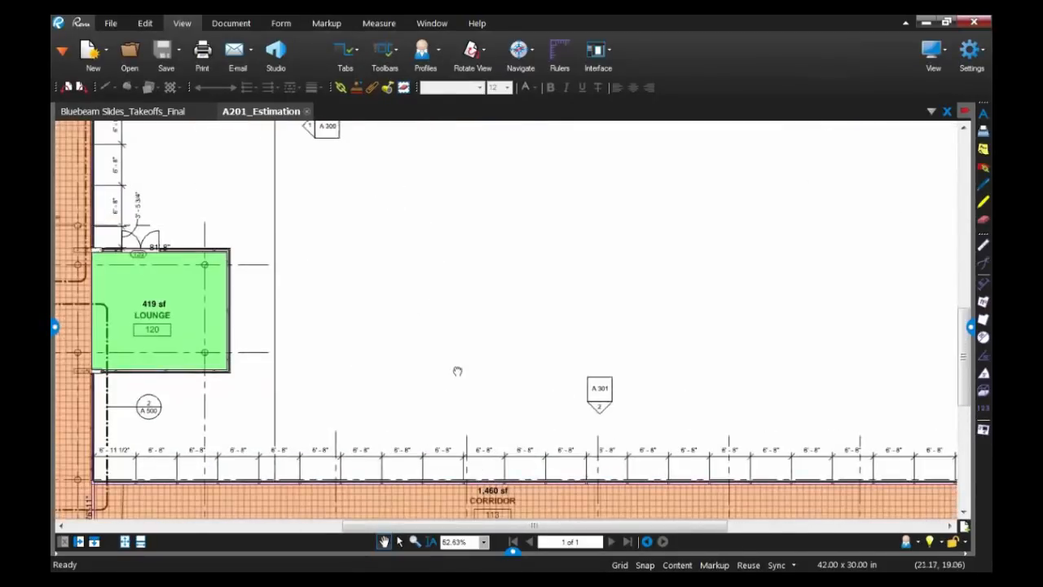
{"action": "scroll", "coordinate": [496, 324], "scroll_direction": "up", "scroll_amount": 3}
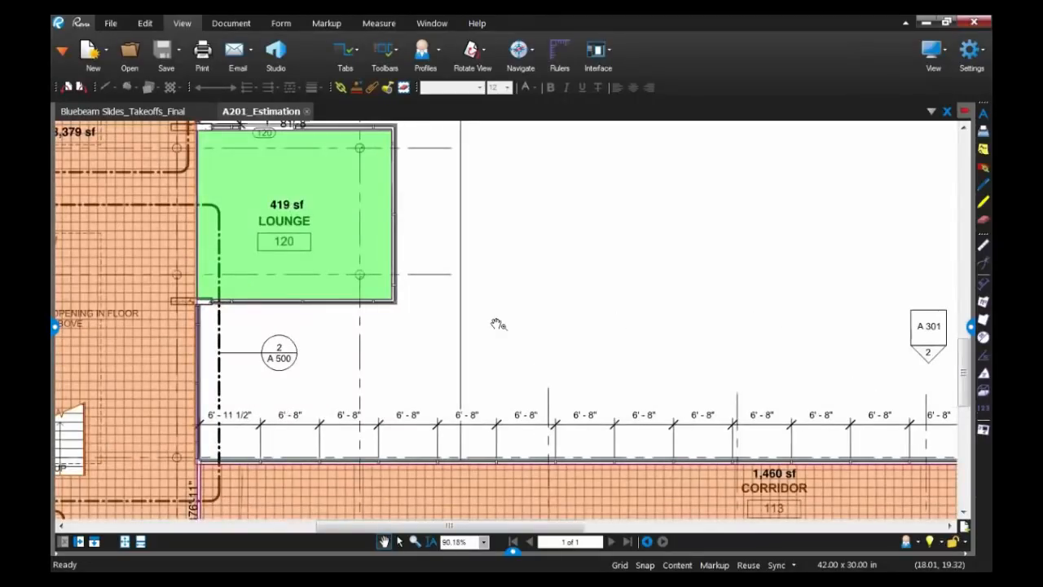
{"action": "scroll", "coordinate": [497, 323], "scroll_direction": "down", "scroll_amount": 5}
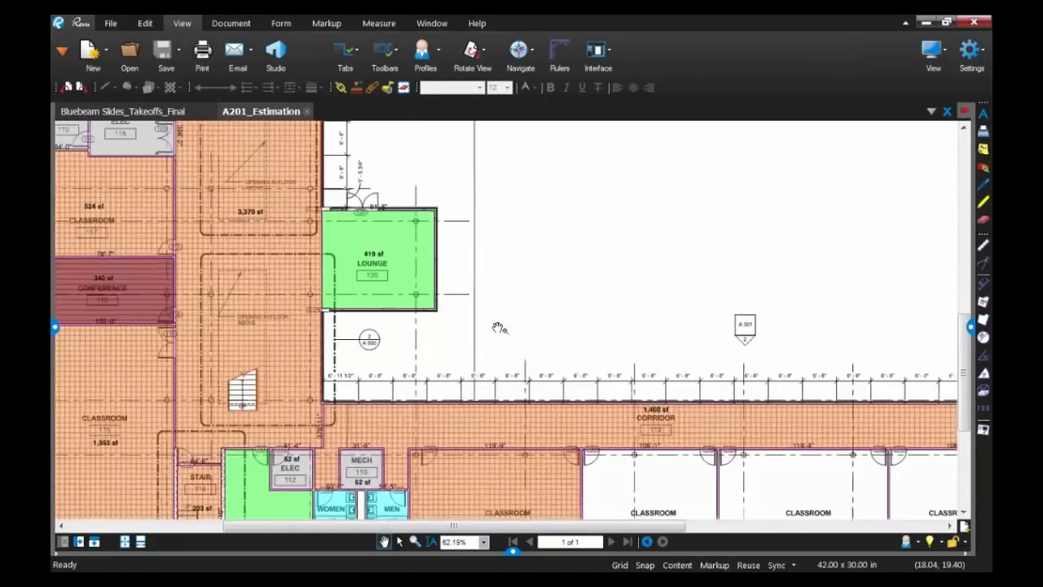
{"action": "scroll", "coordinate": [499, 327], "scroll_direction": "down", "scroll_amount": 4}
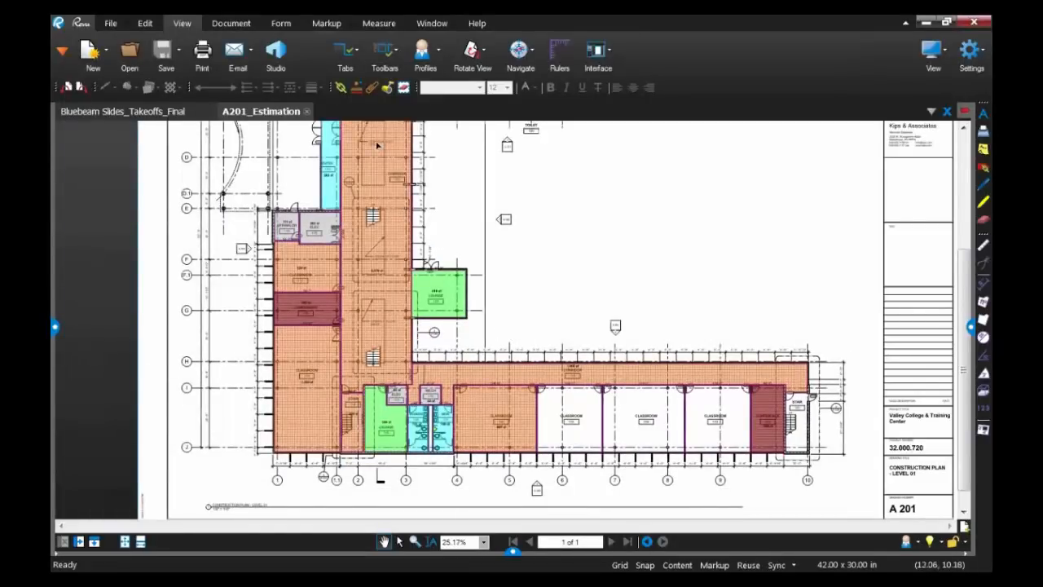
- Examine the takeoffs near the cafeteria, entry and corridor 131, and return to an overview of the floor plan
{"action": "left_click_drag", "start_coordinate": [375, 146], "coordinate": [483, 396]}
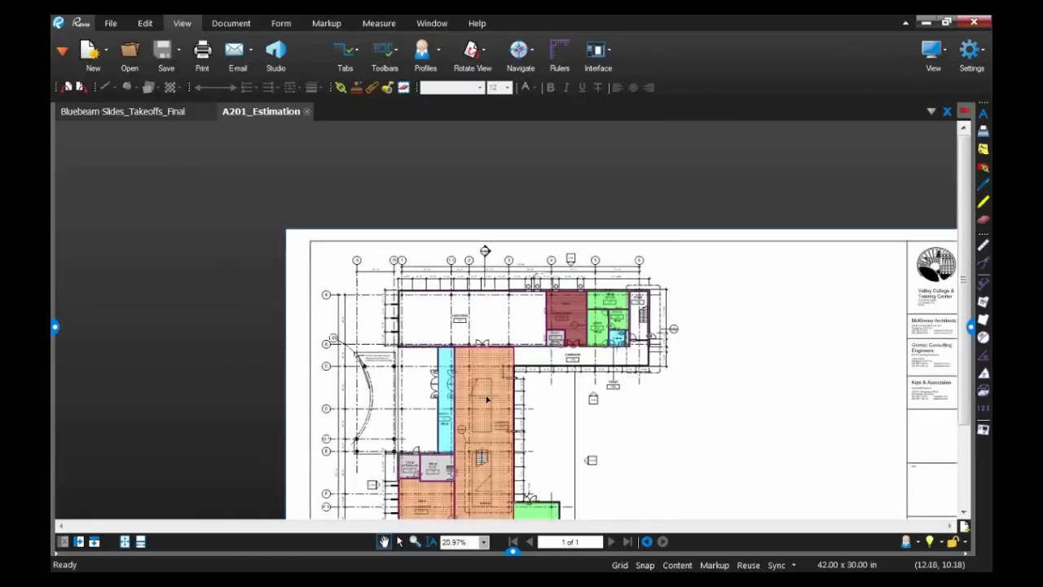
{"action": "scroll", "coordinate": [483, 396], "scroll_direction": "up", "scroll_amount": 1}
{"action": "scroll", "coordinate": [487, 399], "scroll_direction": "up", "scroll_amount": 3}
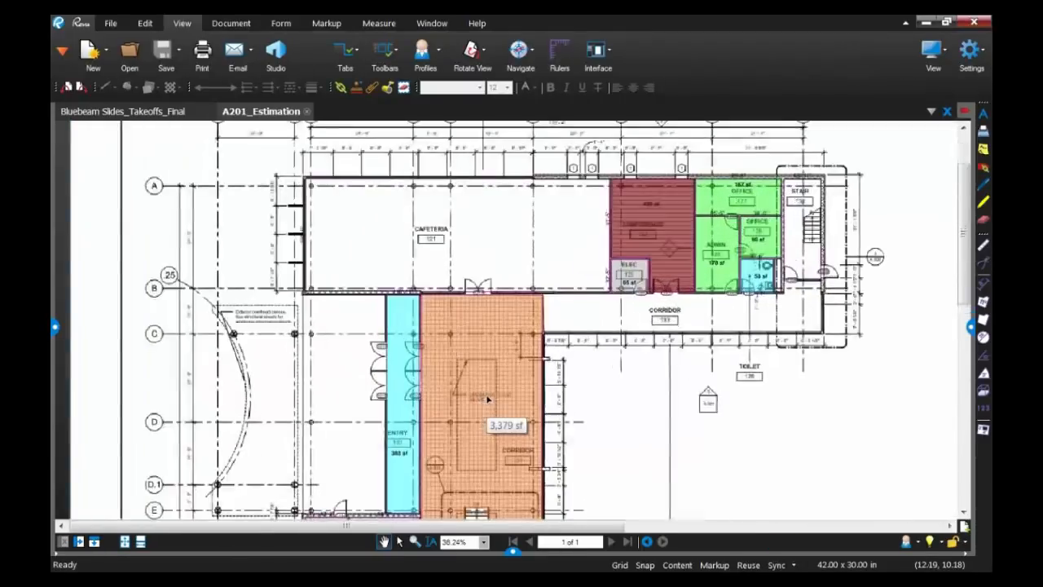
{"action": "scroll", "coordinate": [488, 399], "scroll_direction": "down", "scroll_amount": 3}
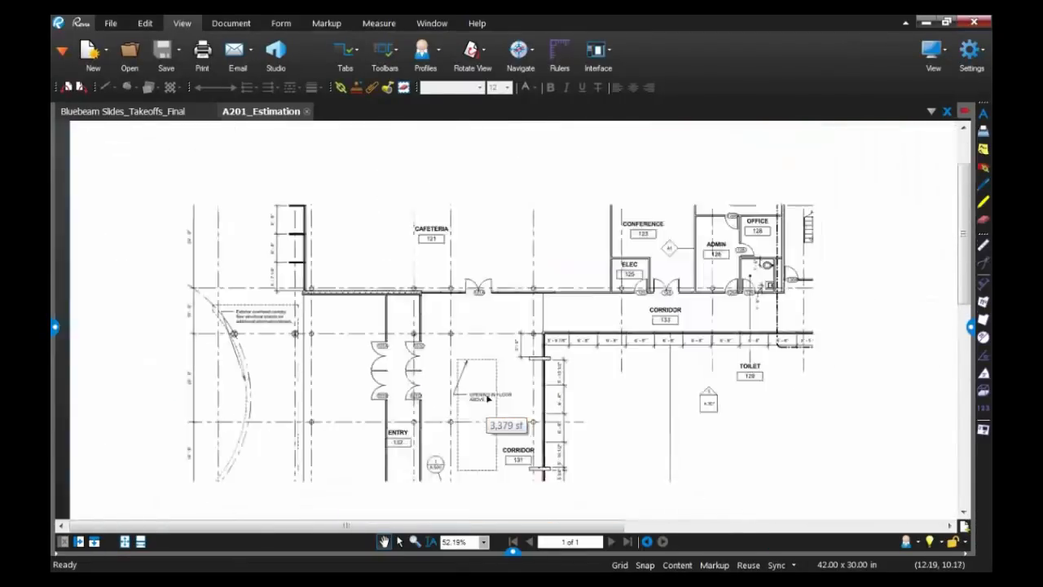
{"action": "left_click_drag", "start_coordinate": [584, 374], "coordinate": [483, 275]}
{"action": "scroll", "coordinate": [483, 275], "scroll_direction": "down", "scroll_amount": 1}
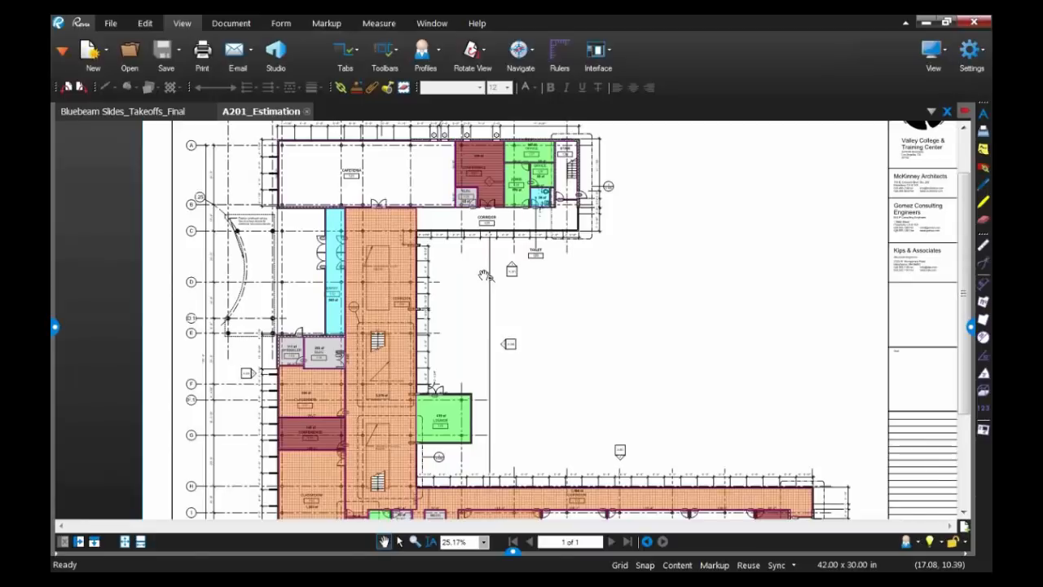
{"action": "scroll", "coordinate": [485, 275], "scroll_direction": "down", "scroll_amount": 1}
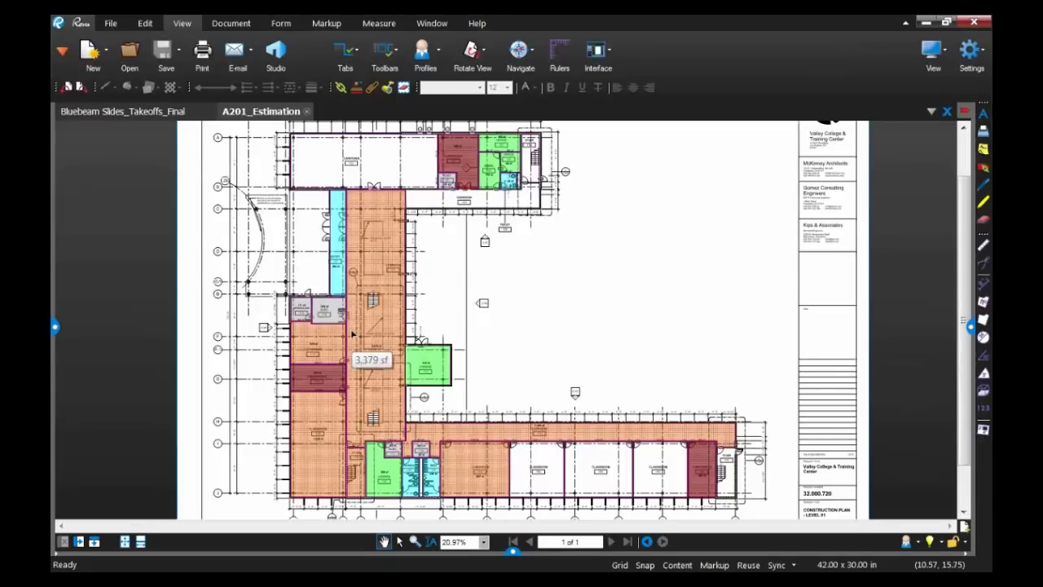
- Split the A201_Estimation drawing into two side-by-side views and enlarge the plan around the cafeteria and entry in one of them
{"action": "left_click", "coordinate": [82, 542]}
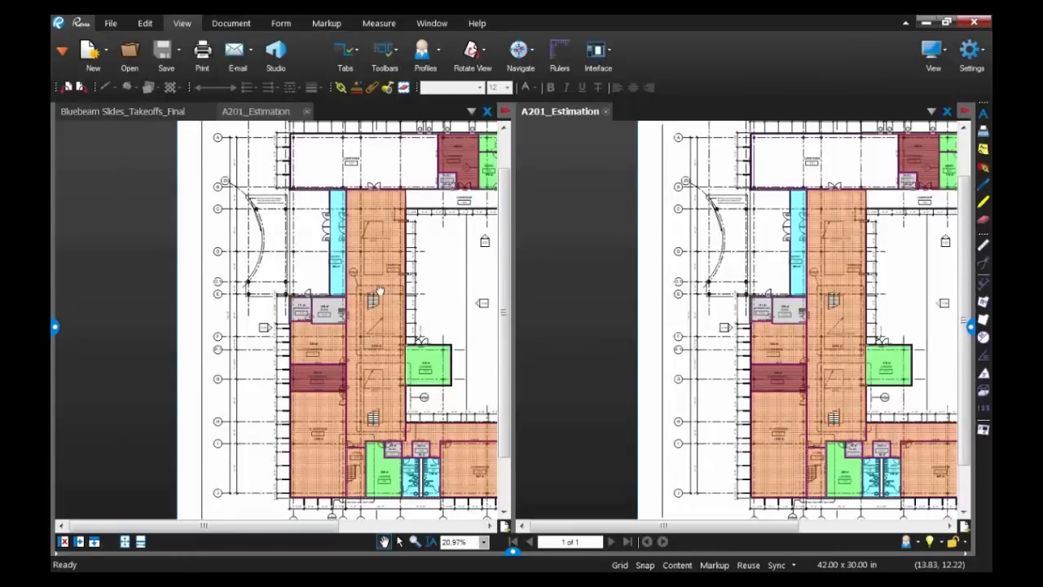
{"action": "scroll", "coordinate": [337, 383], "scroll_direction": "up", "scroll_amount": 2}
{"action": "scroll", "coordinate": [337, 383], "scroll_direction": "up", "scroll_amount": 1}
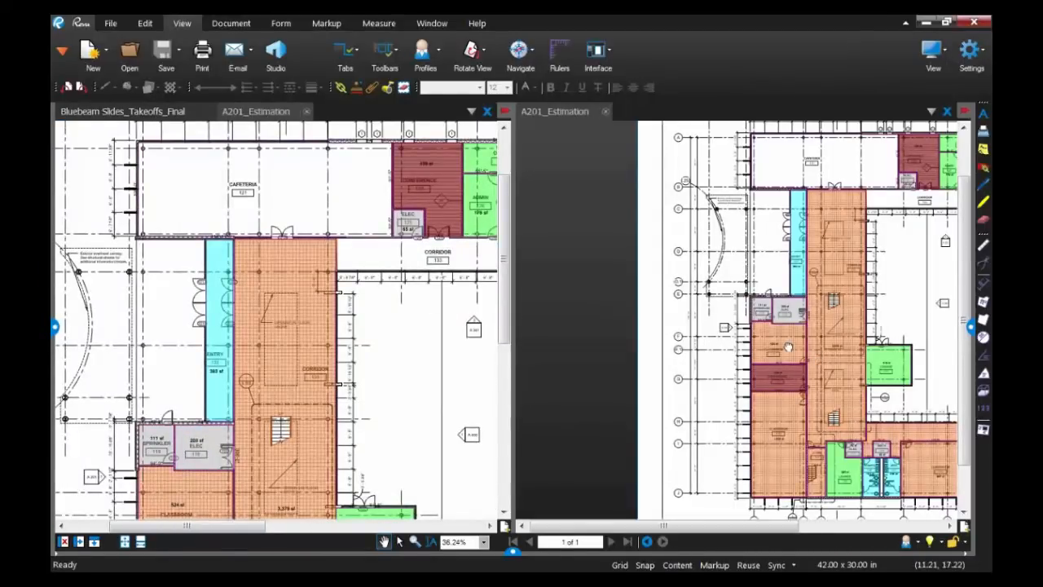
- Examine conference 102 and classroom 103 in the second view, and enlarge the cafeteria and entry area in the first view
{"action": "left_click_drag", "start_coordinate": [788, 348], "coordinate": [635, 292]}
{"action": "left_click_drag", "start_coordinate": [861, 350], "coordinate": [639, 361]}
{"action": "scroll", "coordinate": [758, 373], "scroll_direction": "up", "scroll_amount": 4}
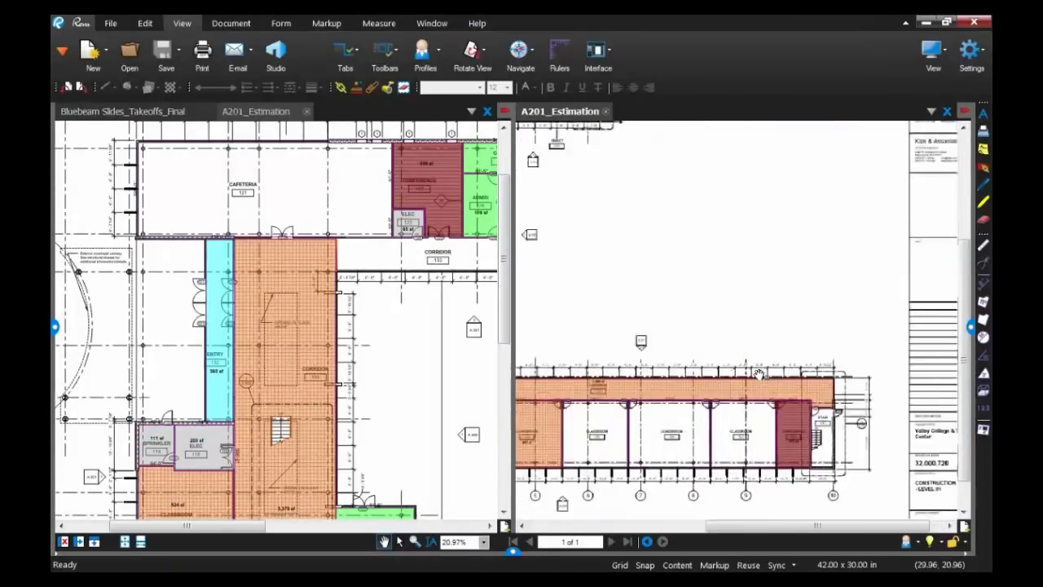
{"action": "left_click_drag", "start_coordinate": [731, 416], "coordinate": [735, 298]}
{"action": "scroll", "coordinate": [809, 361], "scroll_direction": "up", "scroll_amount": 1}
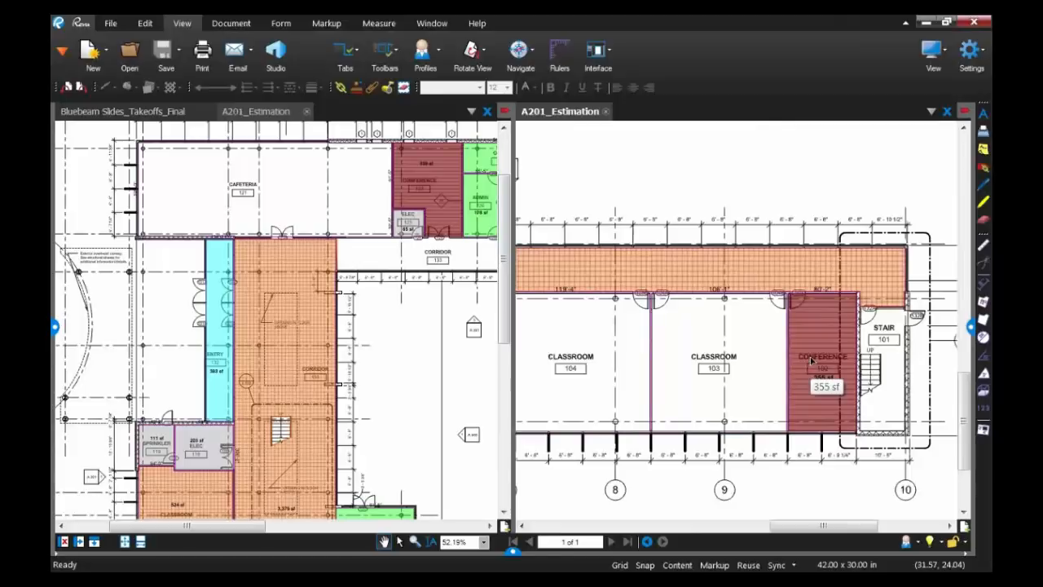
{"action": "scroll", "coordinate": [809, 362], "scroll_direction": "up", "scroll_amount": 2}
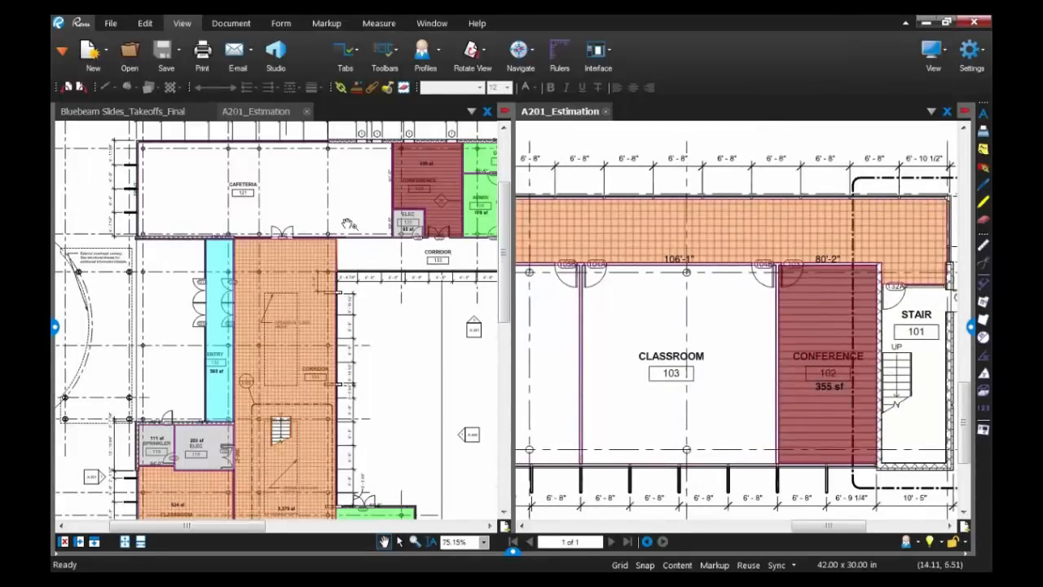
{"action": "scroll", "coordinate": [363, 200], "scroll_direction": "up", "scroll_amount": 1}
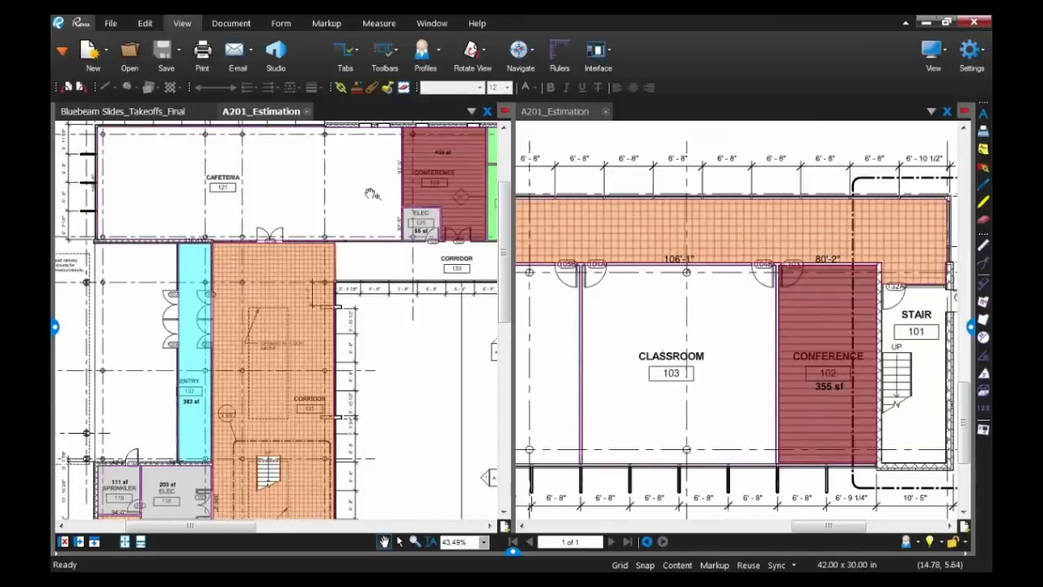
- Synchronize the two split views and examine the corridor 131 takeoff in both, down to the stair and lounge
{"action": "left_click", "coordinate": [777, 564]}
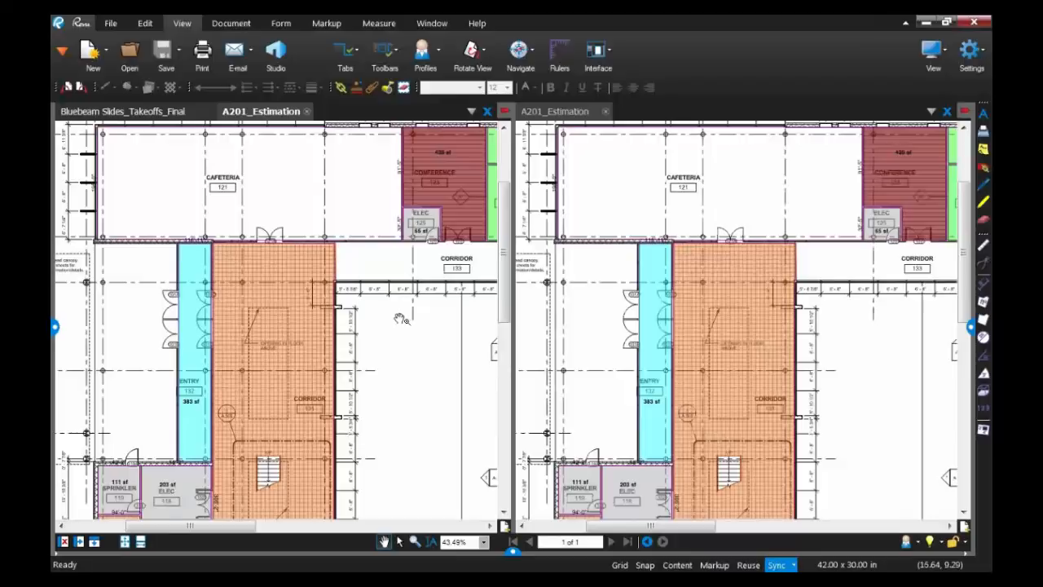
{"action": "scroll", "coordinate": [329, 337], "scroll_direction": "up", "scroll_amount": 2}
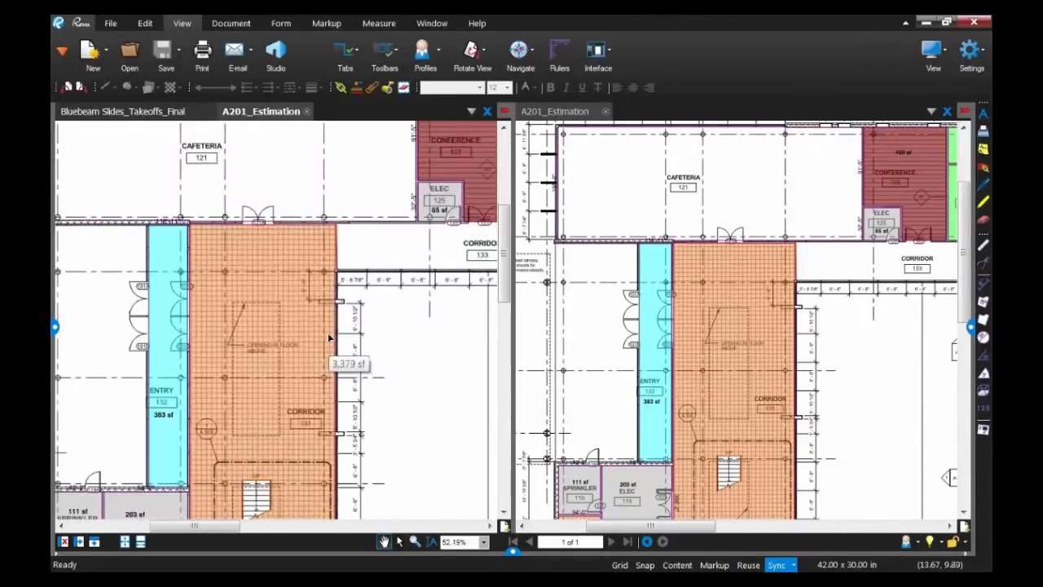
{"action": "scroll", "coordinate": [329, 337], "scroll_direction": "up", "scroll_amount": 9}
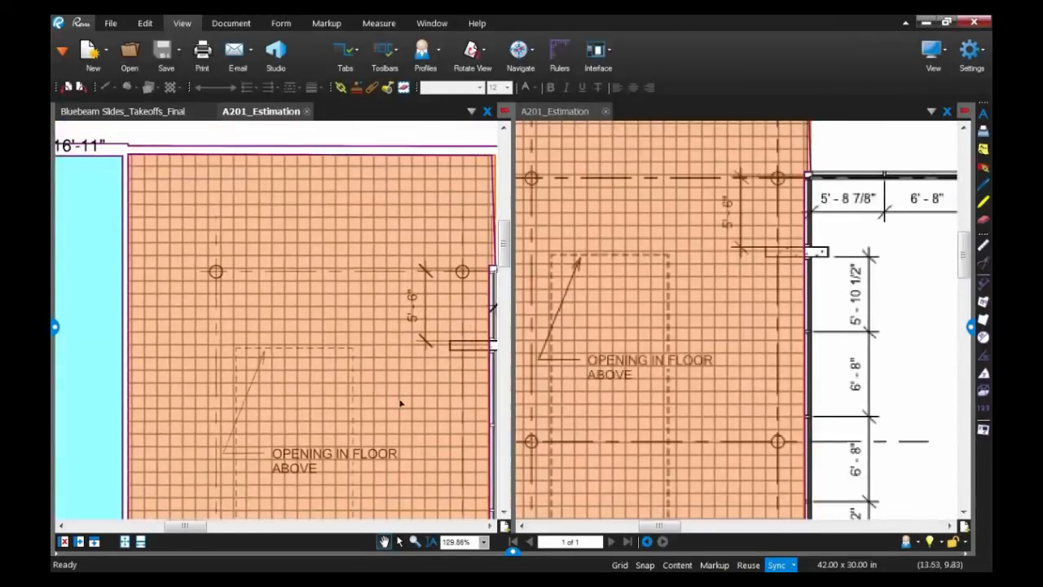
{"action": "scroll", "coordinate": [400, 402], "scroll_direction": "up", "scroll_amount": 2}
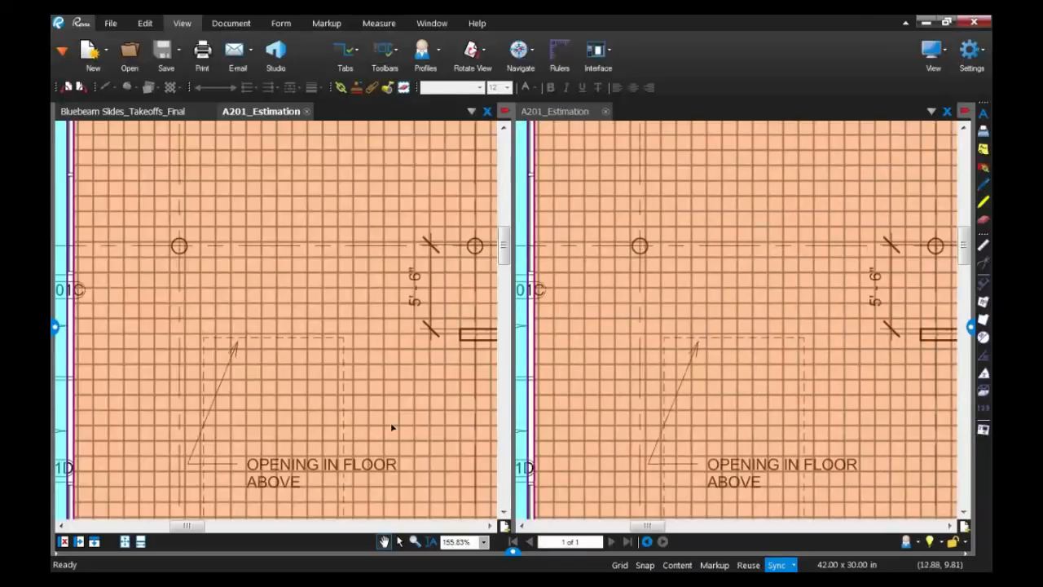
{"action": "scroll", "coordinate": [390, 422], "scroll_direction": "down", "scroll_amount": 9}
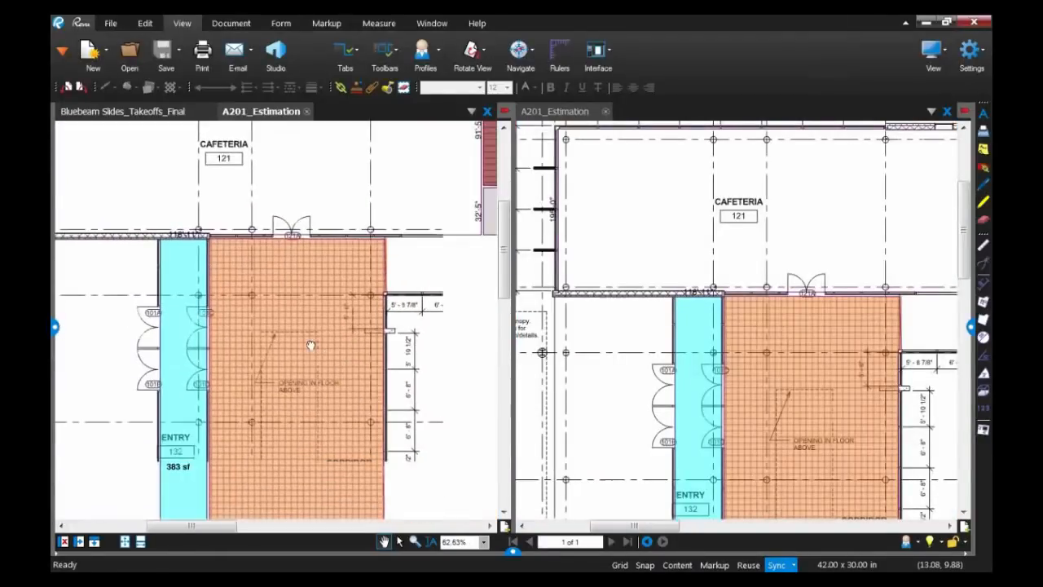
{"action": "left_click_drag", "start_coordinate": [401, 451], "coordinate": [404, 291]}
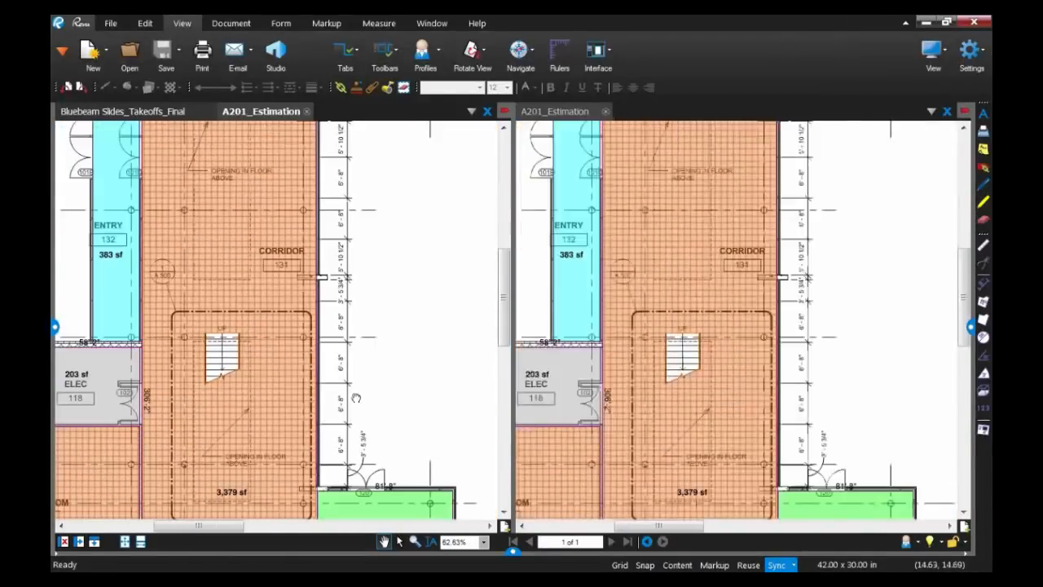
{"action": "left_click_drag", "start_coordinate": [354, 396], "coordinate": [400, 324]}
{"action": "scroll", "coordinate": [400, 324], "scroll_direction": "up", "scroll_amount": 2}
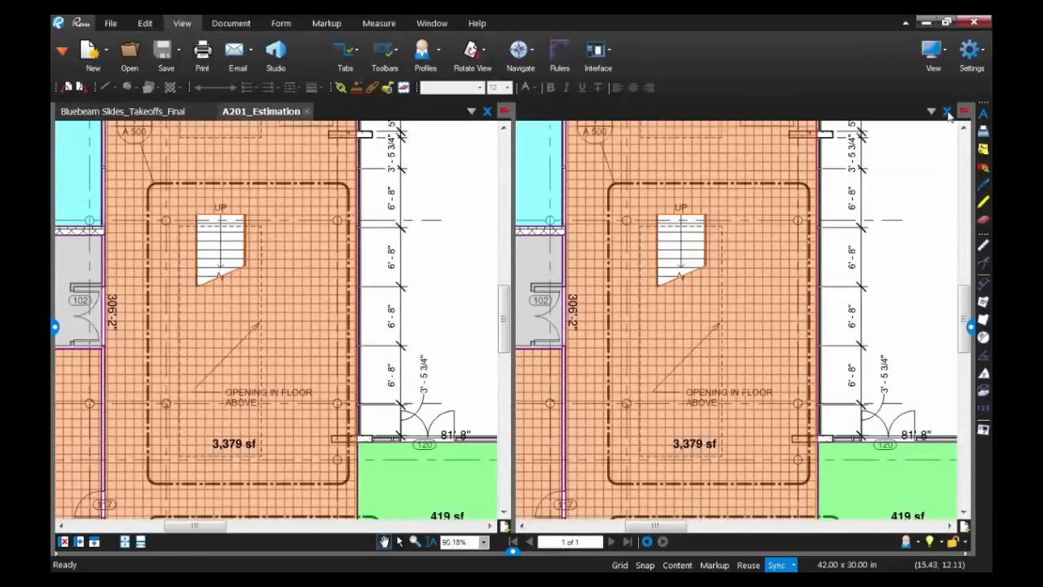
- Close the second split view and return to an overview of the A201_Estimation floor plan
{"action": "left_click", "coordinate": [947, 112]}
{"action": "scroll", "coordinate": [527, 362], "scroll_direction": "down", "scroll_amount": 5}
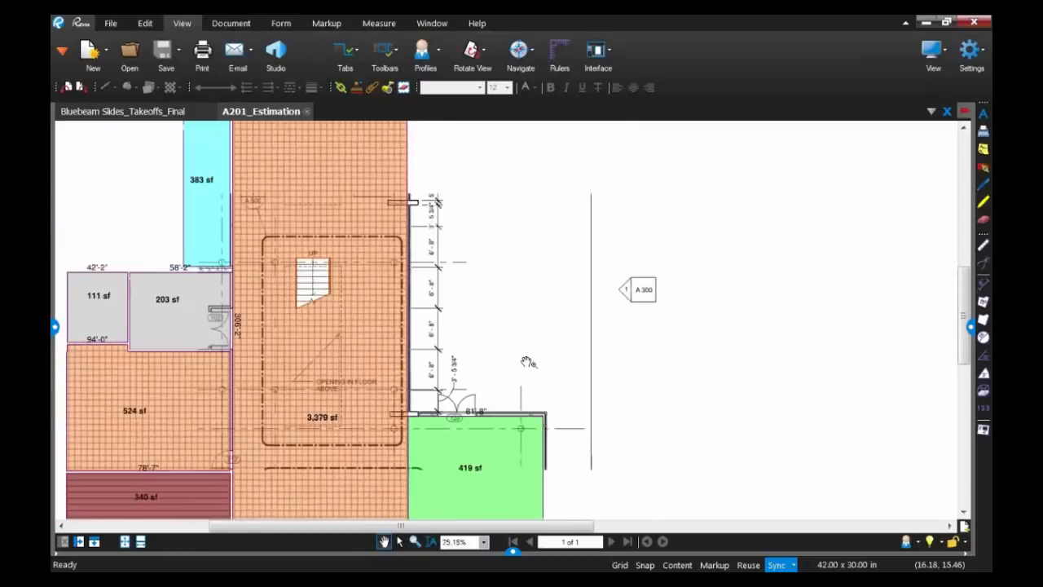
{"action": "scroll", "coordinate": [516, 334], "scroll_direction": "down", "scroll_amount": 2}
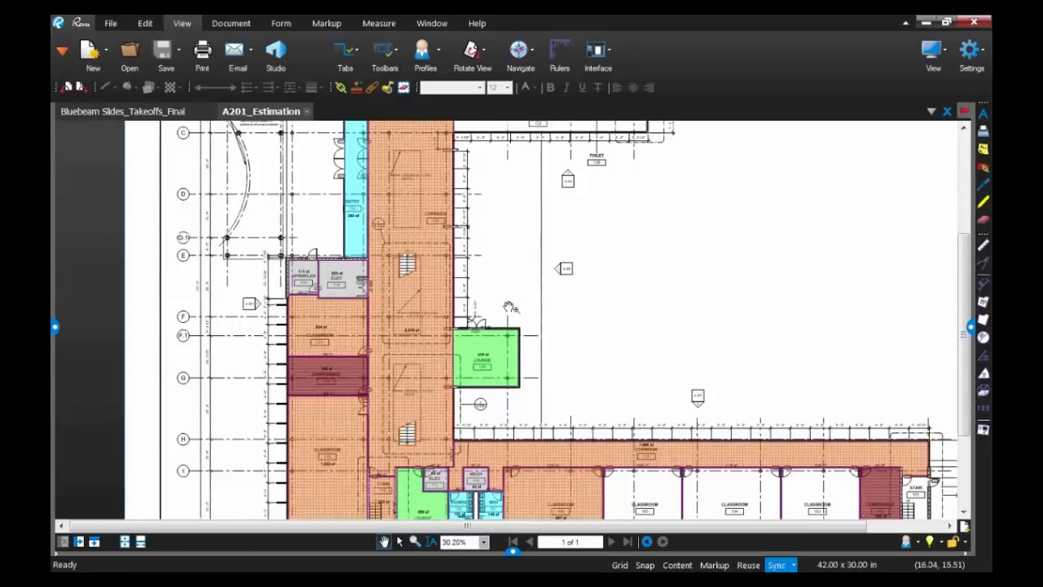
{"action": "scroll", "coordinate": [577, 288], "scroll_direction": "down", "scroll_amount": 1}
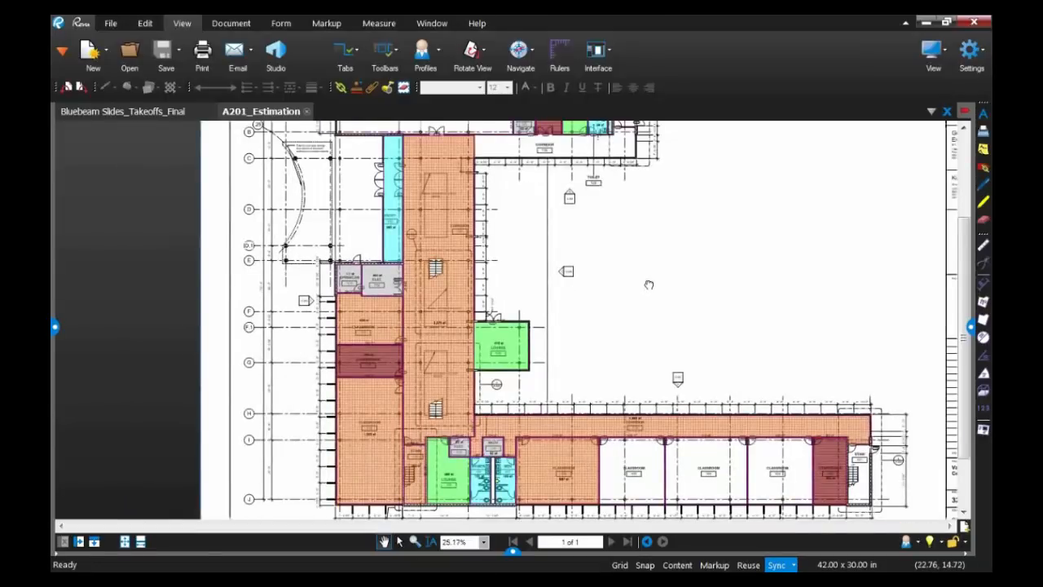
{"action": "left_click_drag", "start_coordinate": [648, 284], "coordinate": [597, 271]}
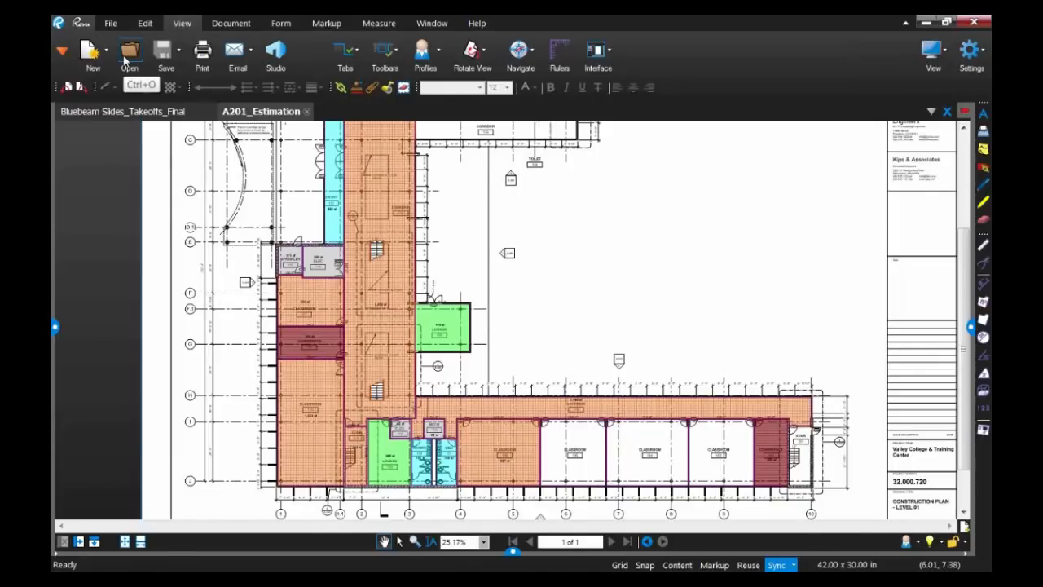
- Show the File Access list and display its recent files by Access History
{"action": "left_click", "coordinate": [63, 52]}
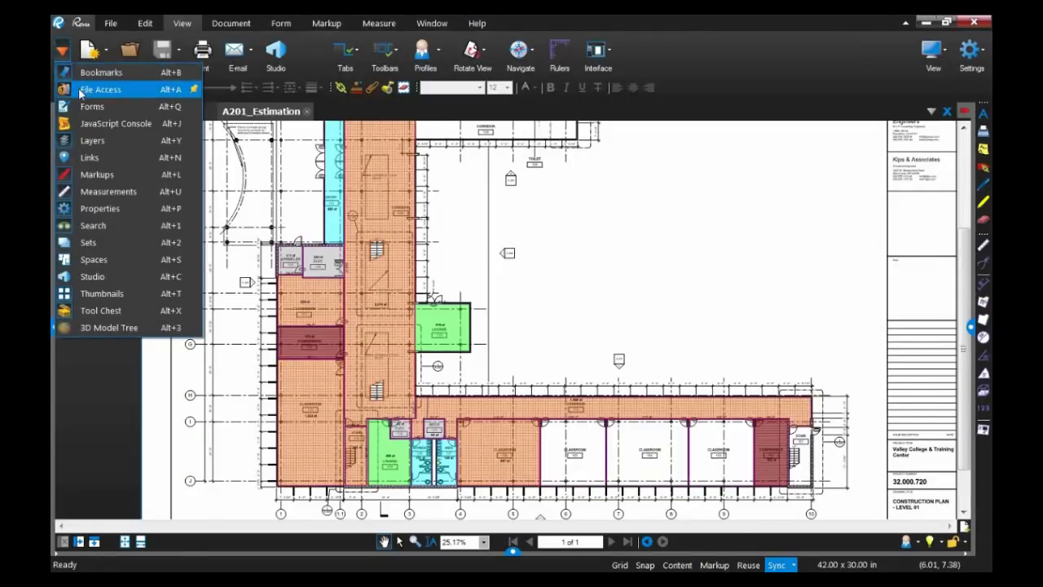
{"action": "left_click", "coordinate": [82, 90]}
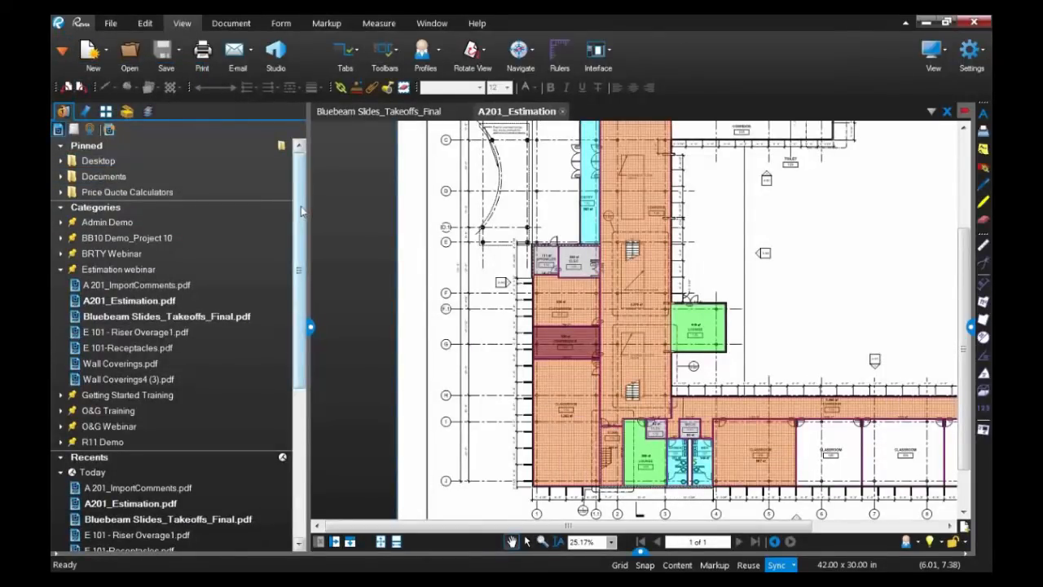
{"action": "left_click_drag", "start_coordinate": [301, 211], "coordinate": [311, 343]}
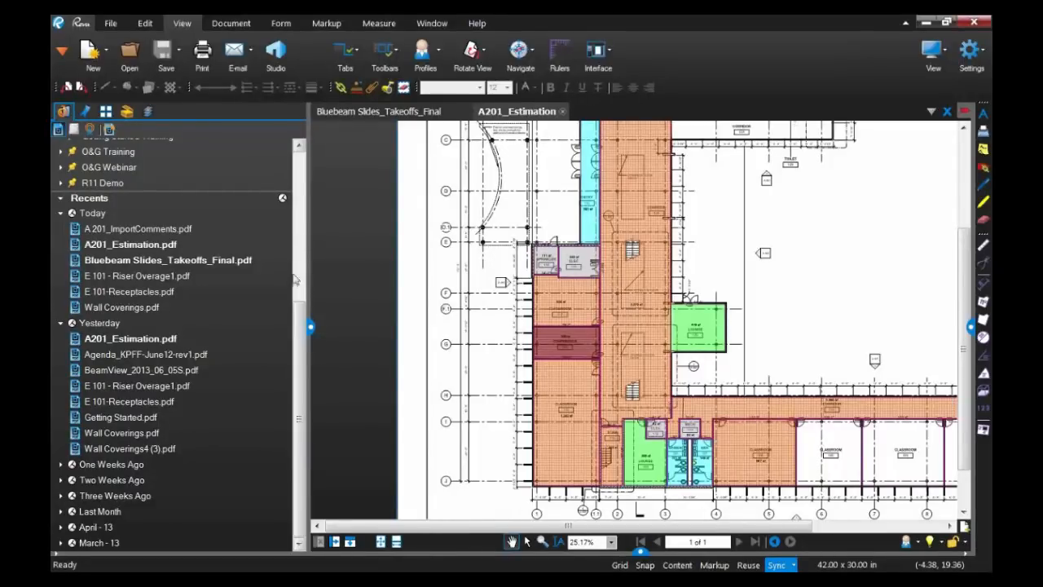
{"action": "left_click", "coordinate": [280, 199]}
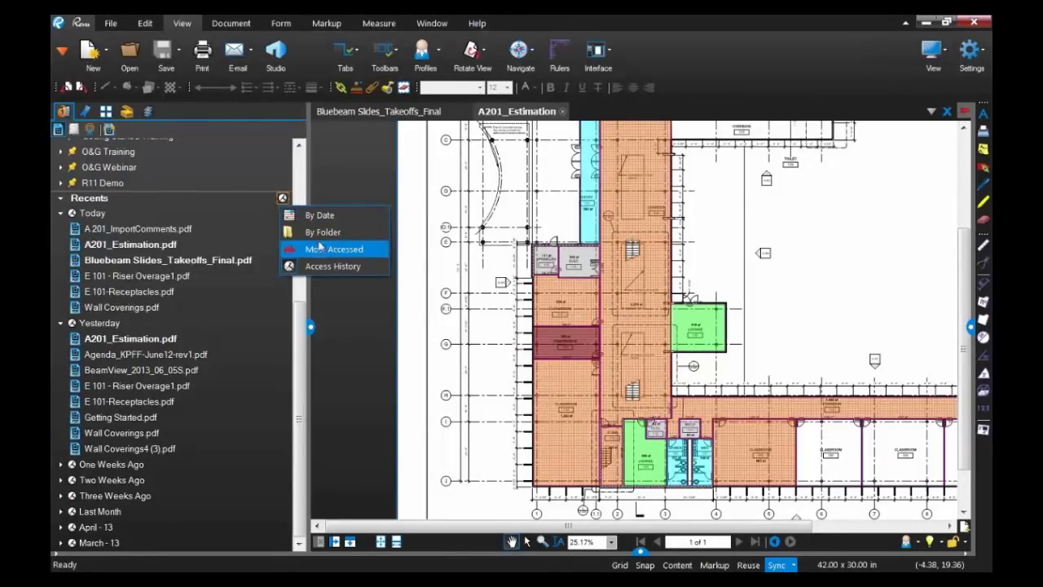
{"action": "left_click", "coordinate": [322, 267]}
- Preview the recent file E 101 - Riser Overage1.pdf and pin it to a new category named ABC project
{"action": "mouse_move", "coordinate": [123, 231]}
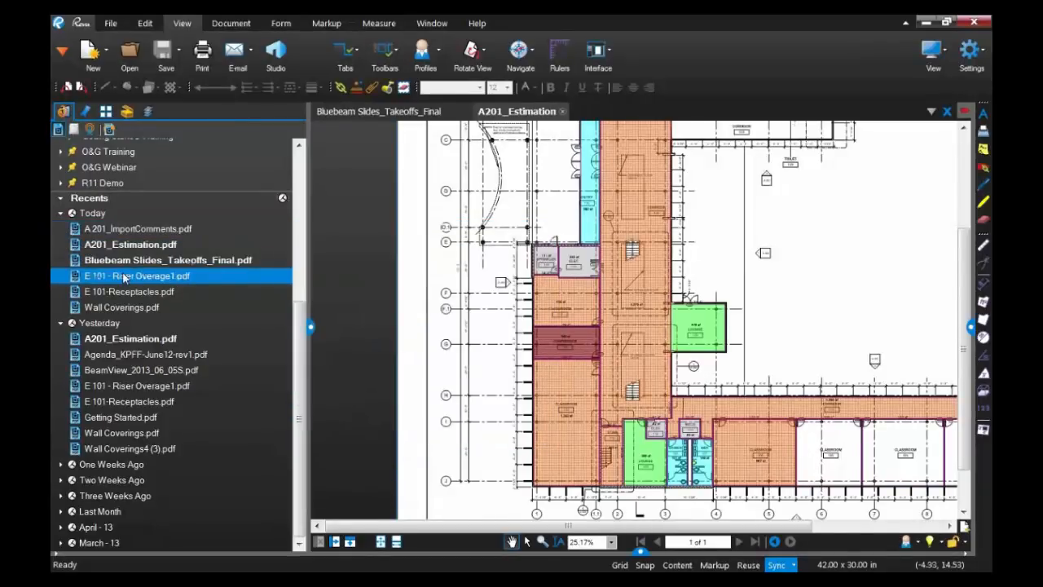
{"action": "mouse_move", "coordinate": [124, 278]}
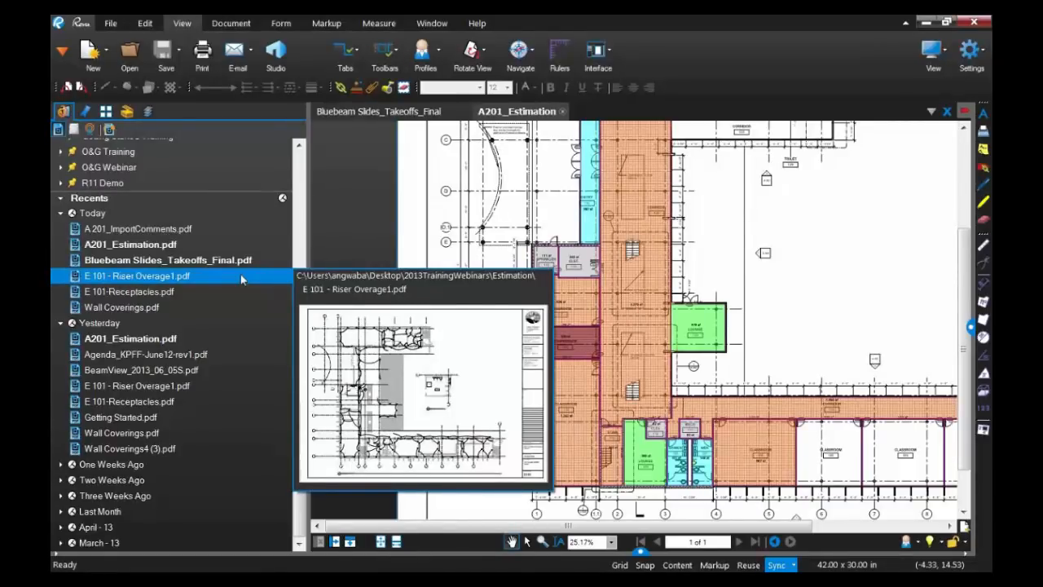
{"action": "right_click", "coordinate": [189, 281]}
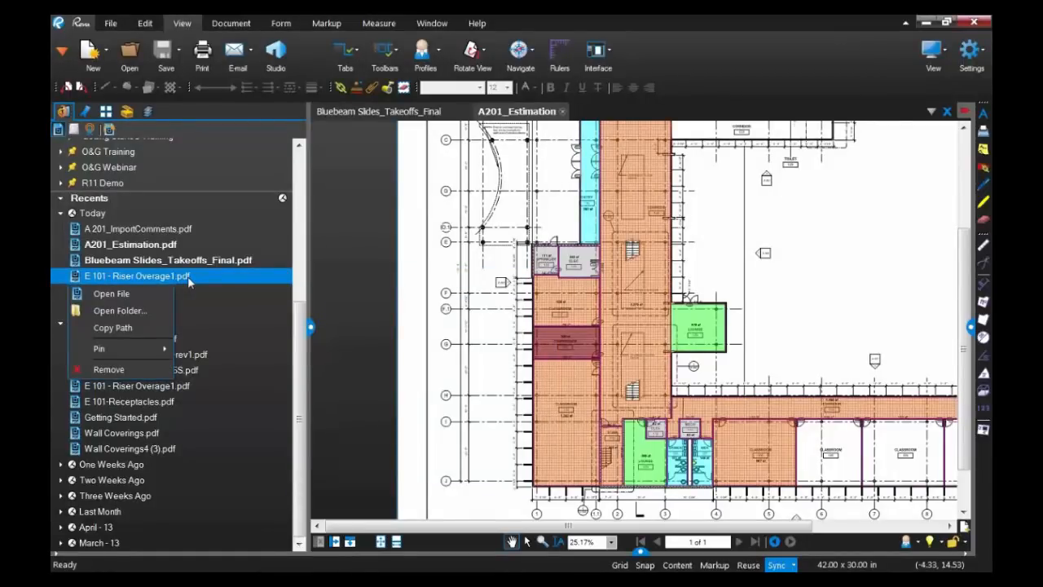
{"action": "mouse_move", "coordinate": [149, 350]}
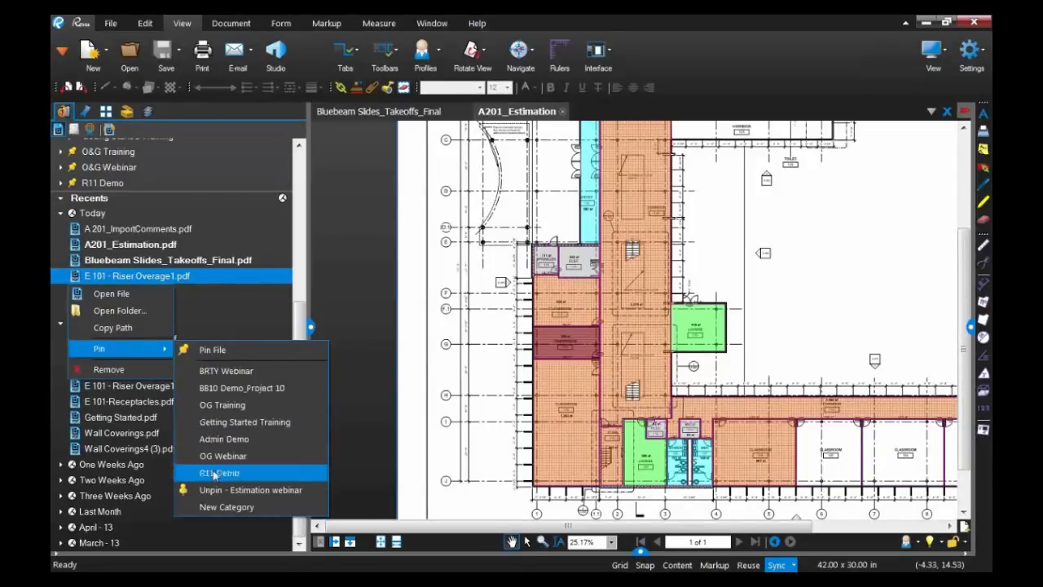
{"action": "left_click", "coordinate": [215, 507]}
{"action": "type", "text": "ABC project"}
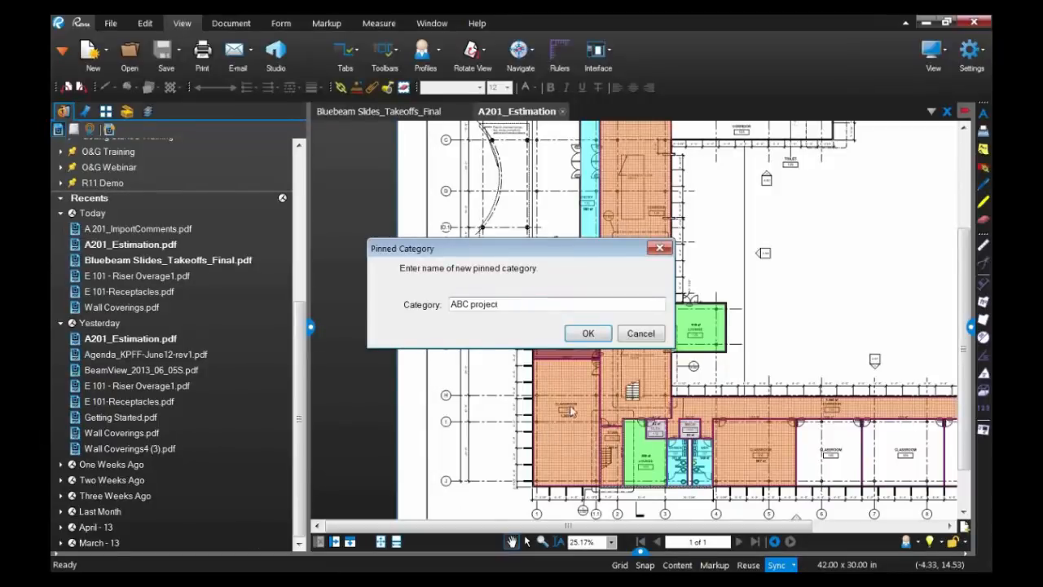
{"action": "left_click", "coordinate": [577, 335]}
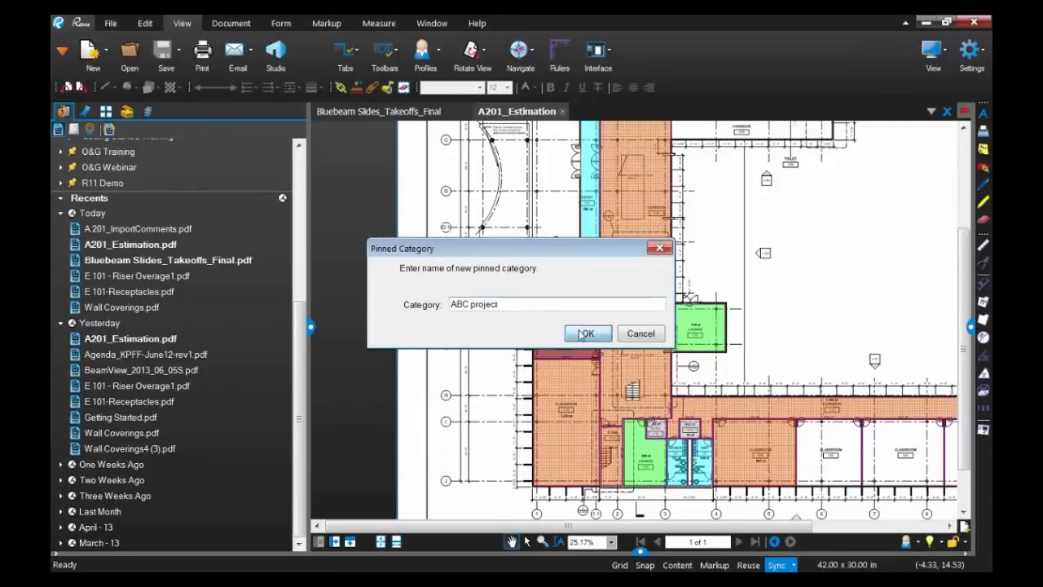
- Open E 101 - Riser Overage1.pdf from the ABC project category and hide the file list
{"action": "left_click_drag", "start_coordinate": [309, 327], "coordinate": [307, 196]}
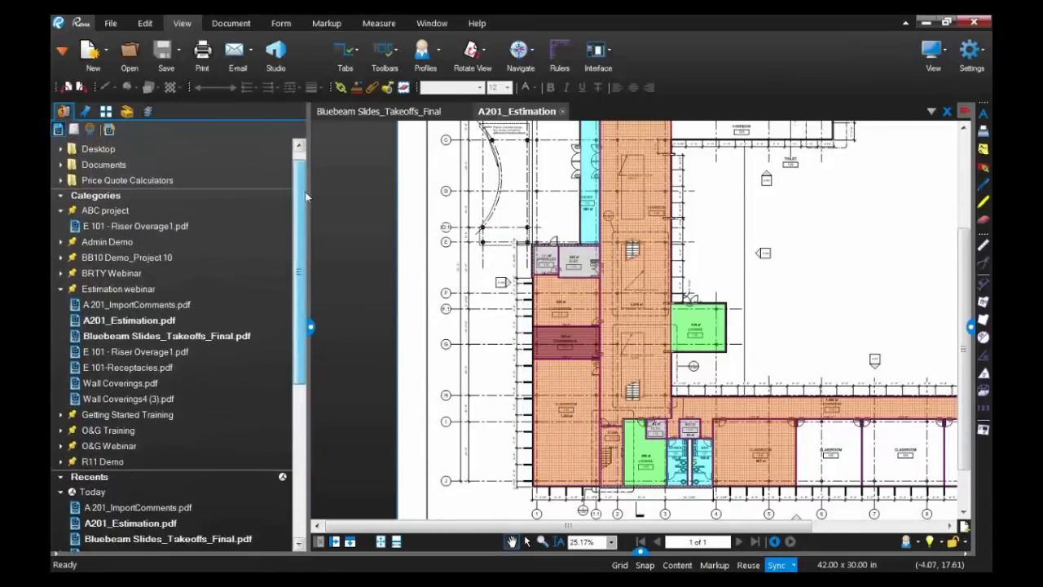
{"action": "left_click", "coordinate": [116, 227]}
{"action": "mouse_move", "coordinate": [117, 228]}
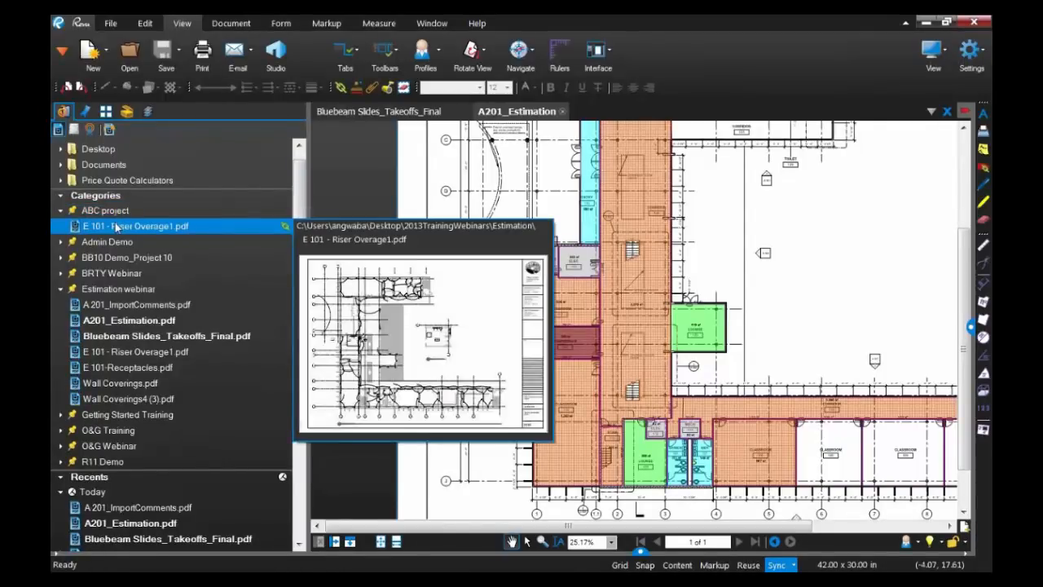
{"action": "double_click", "coordinate": [116, 228]}
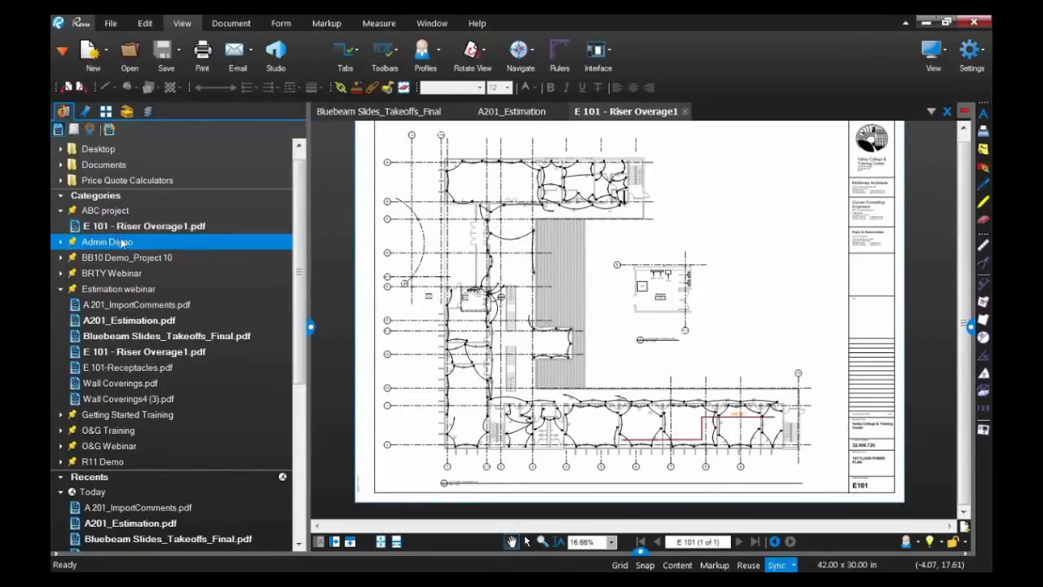
{"action": "left_click", "coordinate": [311, 328]}
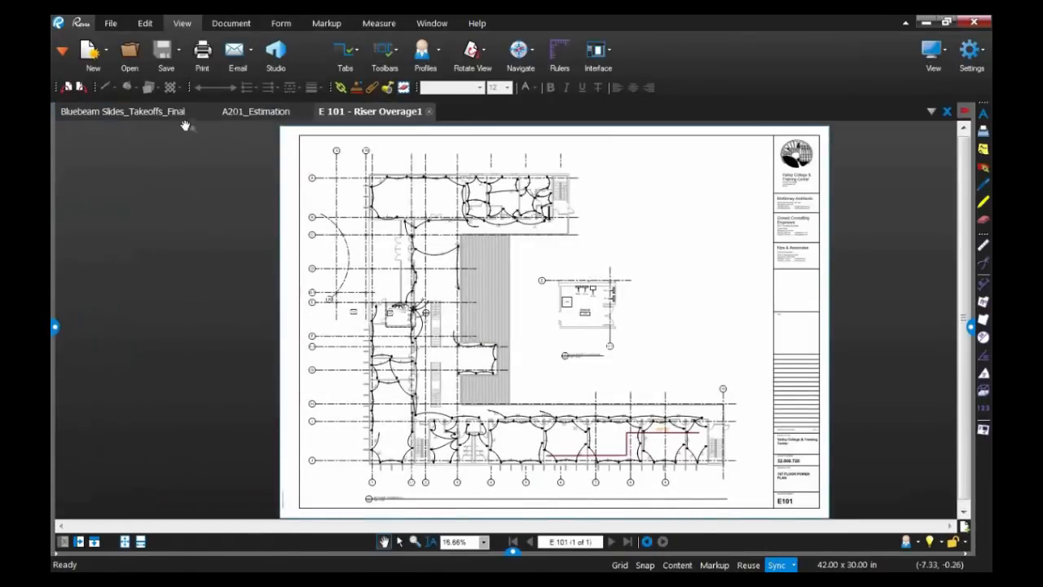
- Switch among the open documents and return to an overview of the A201_Estimation drawing
{"action": "left_click", "coordinate": [172, 115]}
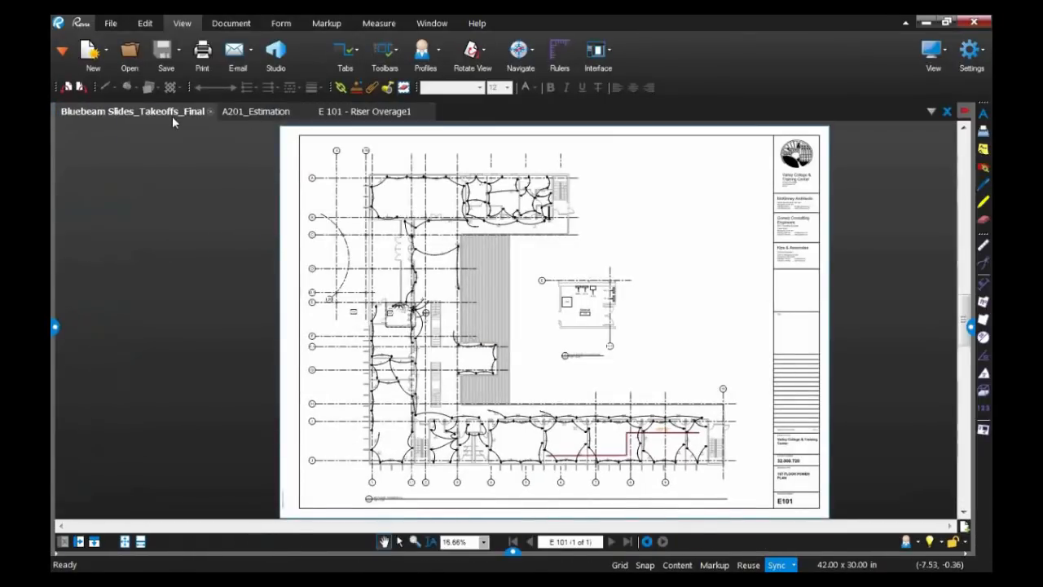
{"action": "left_click", "coordinate": [249, 113]}
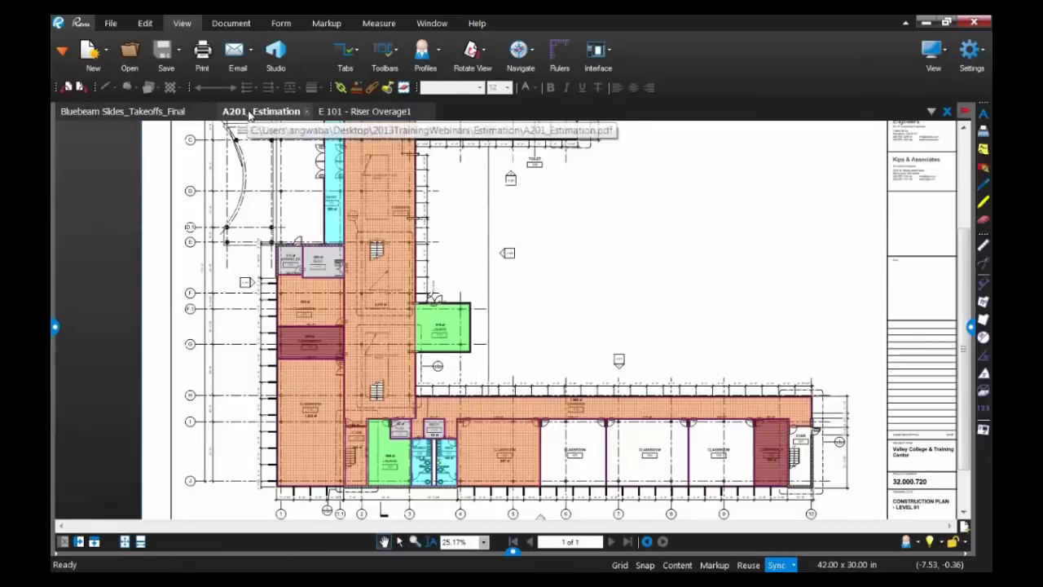
{"action": "left_click", "coordinate": [364, 110]}
{"action": "left_click", "coordinate": [268, 112]}
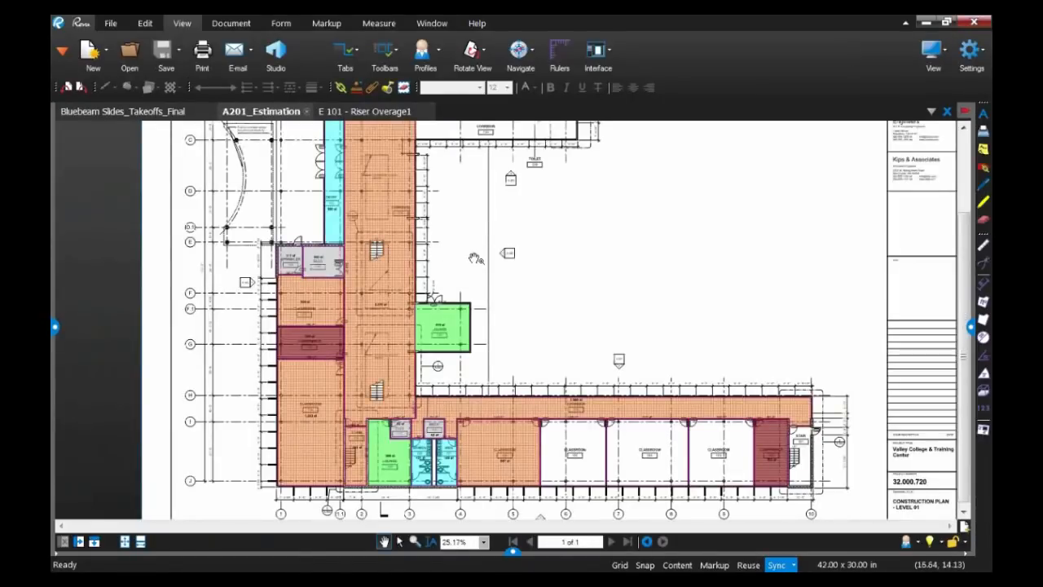
{"action": "scroll", "coordinate": [475, 259], "scroll_direction": "down", "scroll_amount": 1}
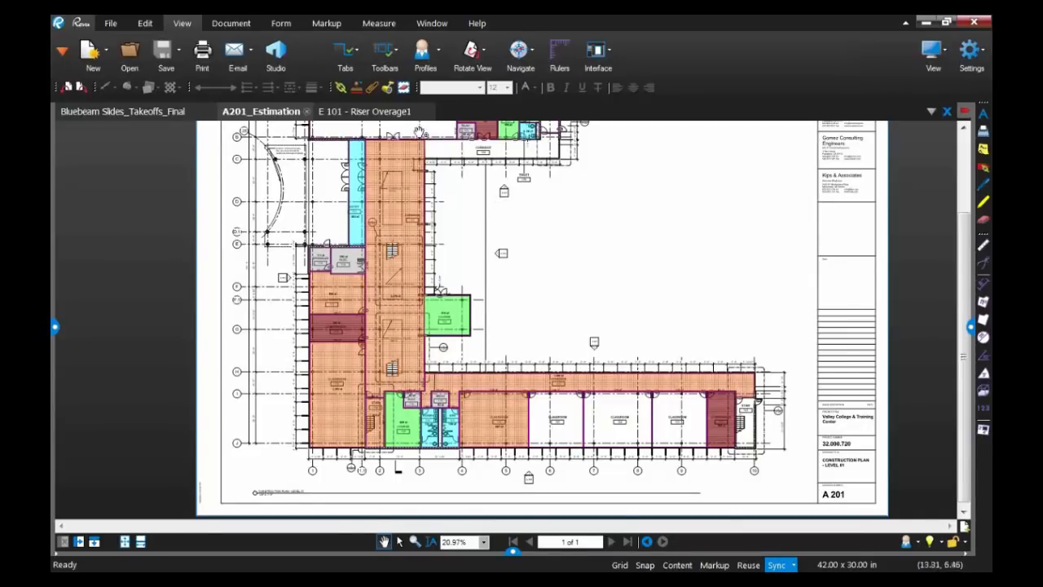
- Display the measurement tools and enlarge the classroom wing along corridor gridlines 4 to 10 of the A201_Estimation plan
{"action": "left_click", "coordinate": [374, 25]}
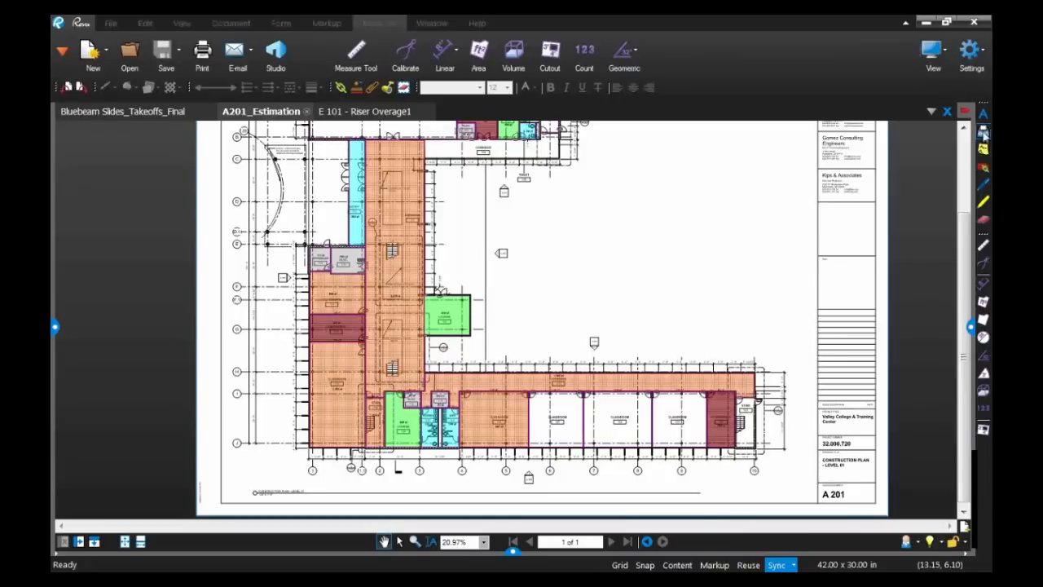
{"action": "left_click", "coordinate": [797, 320]}
{"action": "left_click_drag", "start_coordinate": [781, 322], "coordinate": [745, 202]}
{"action": "scroll", "coordinate": [721, 323], "scroll_direction": "up", "scroll_amount": 2}
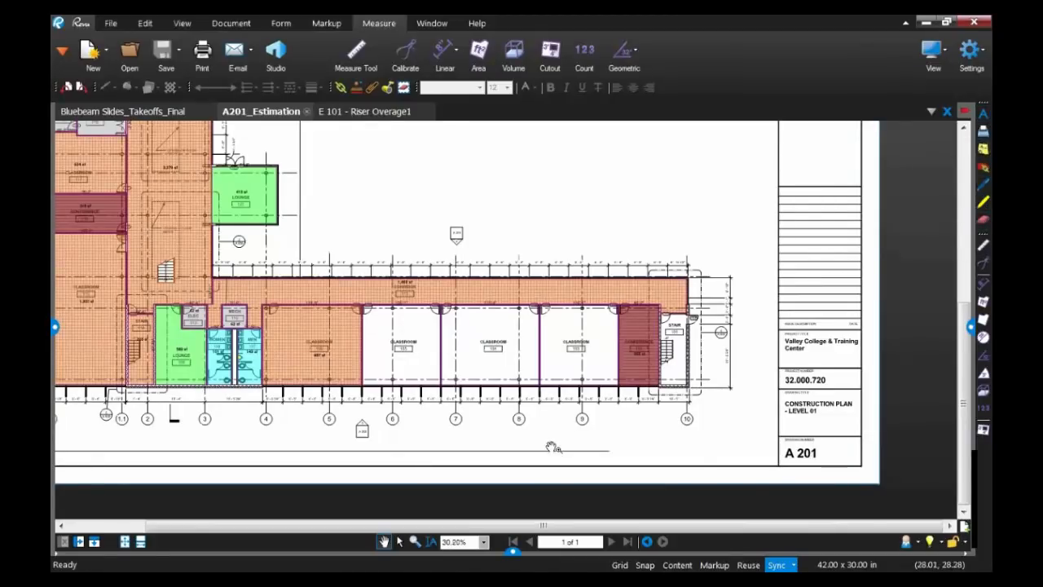
- Display the Measurements settings beside the classroom wing of the A201_Estimation plan
{"action": "scroll", "coordinate": [553, 447], "scroll_direction": "up", "scroll_amount": 2}
{"action": "scroll", "coordinate": [553, 448], "scroll_direction": "down", "scroll_amount": 1}
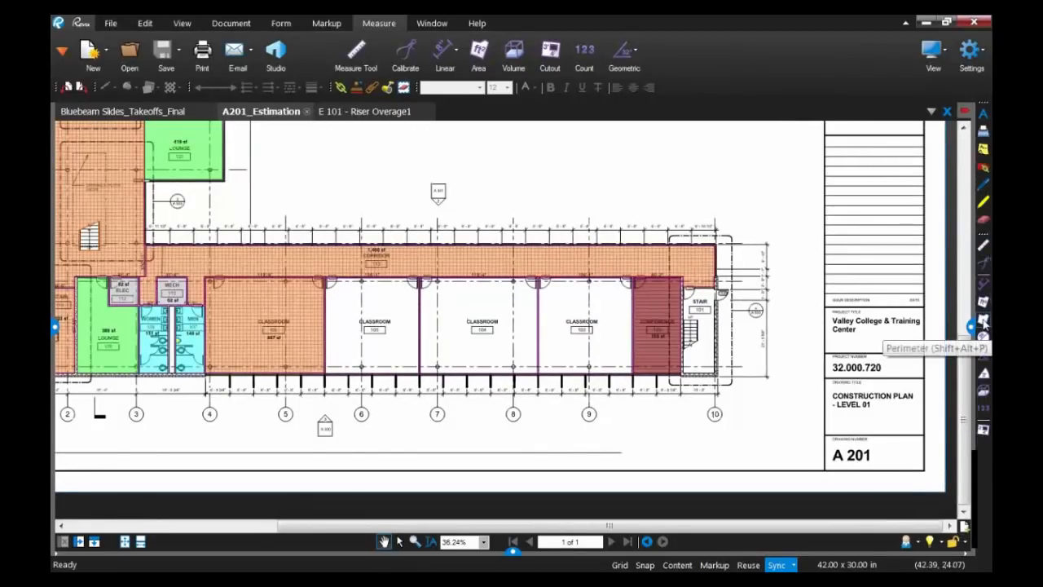
{"action": "left_click", "coordinate": [62, 56]}
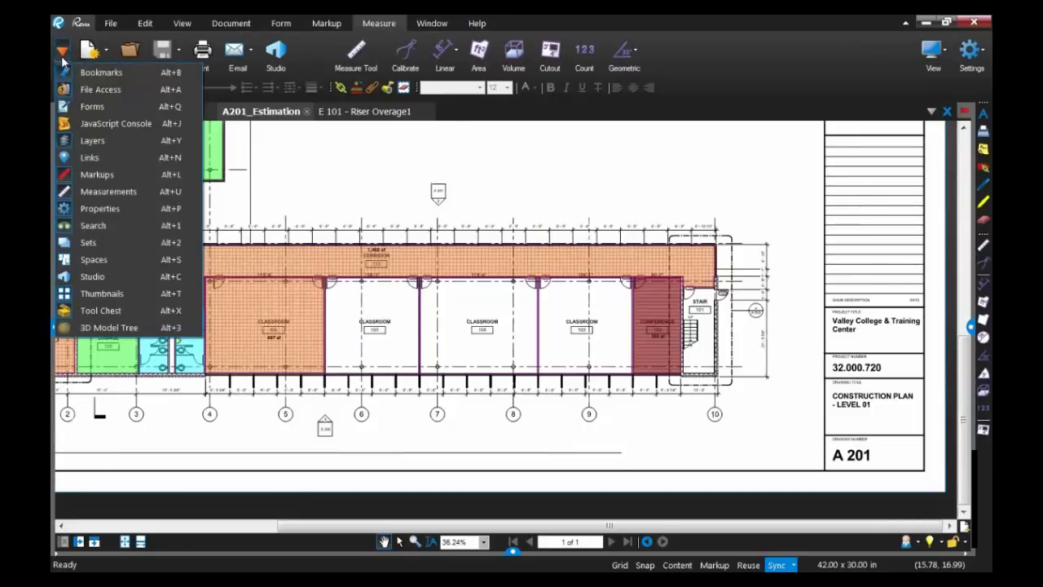
{"action": "left_click", "coordinate": [66, 193]}
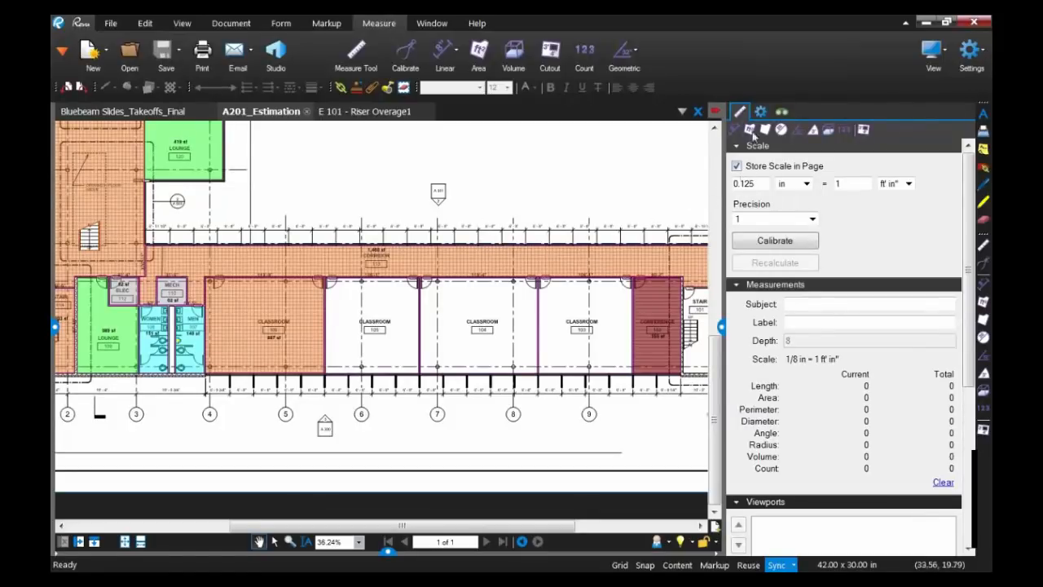
- Start calibrating the page scale and pick both ends of the 6'-8" dimension bay just past gridline 9 above the corridor
{"action": "left_click_drag", "start_coordinate": [613, 362], "coordinate": [485, 360]}
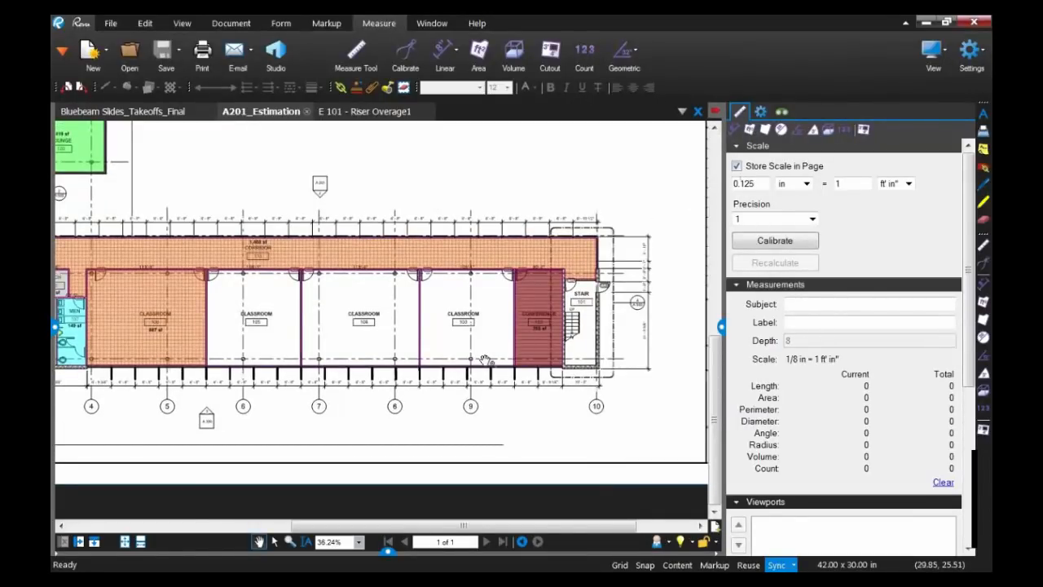
{"action": "scroll", "coordinate": [462, 396], "scroll_direction": "up", "scroll_amount": 1}
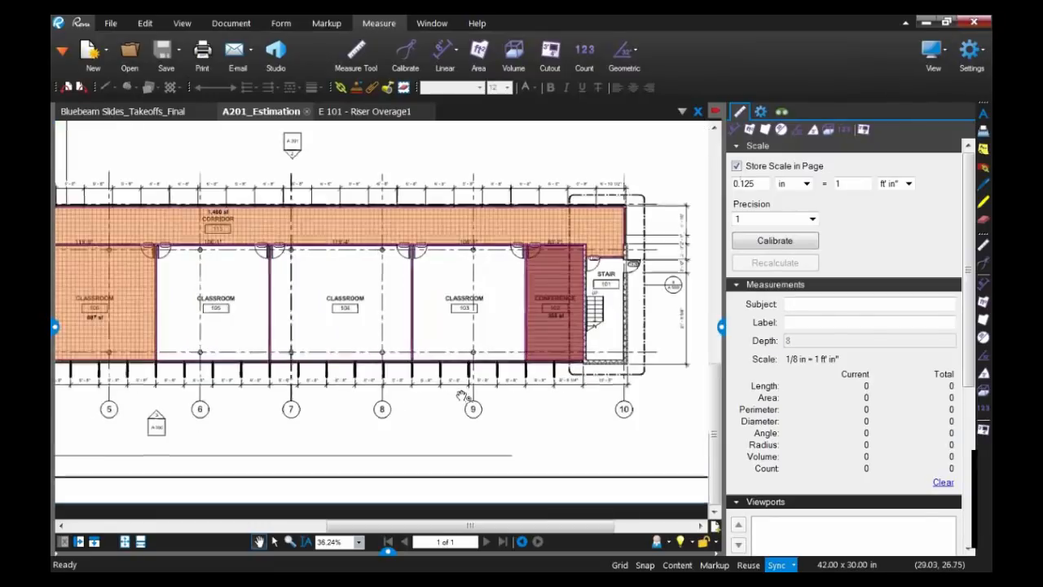
{"action": "scroll", "coordinate": [462, 396], "scroll_direction": "up", "scroll_amount": 1}
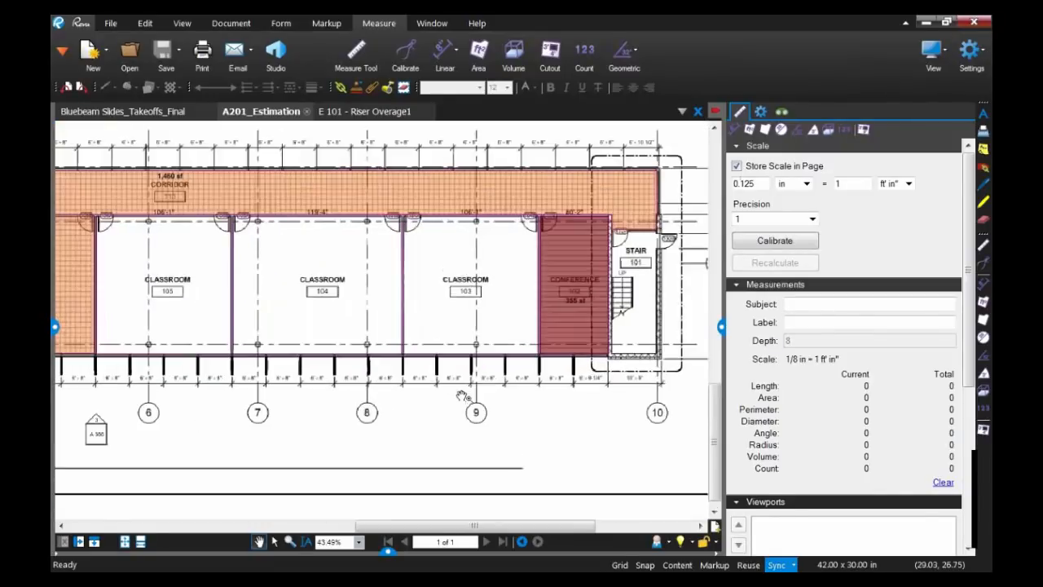
{"action": "scroll", "coordinate": [485, 423], "scroll_direction": "up", "scroll_amount": 1}
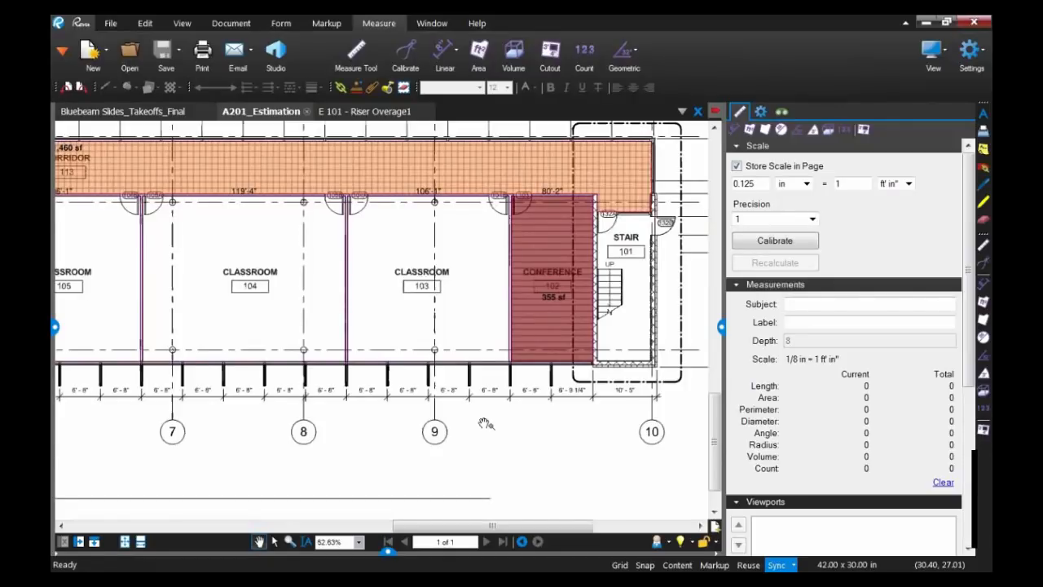
{"action": "left_click_drag", "start_coordinate": [465, 299], "coordinate": [504, 373]}
{"action": "scroll", "coordinate": [504, 372], "scroll_direction": "up", "scroll_amount": 2}
{"action": "scroll", "coordinate": [500, 264], "scroll_direction": "up", "scroll_amount": 2}
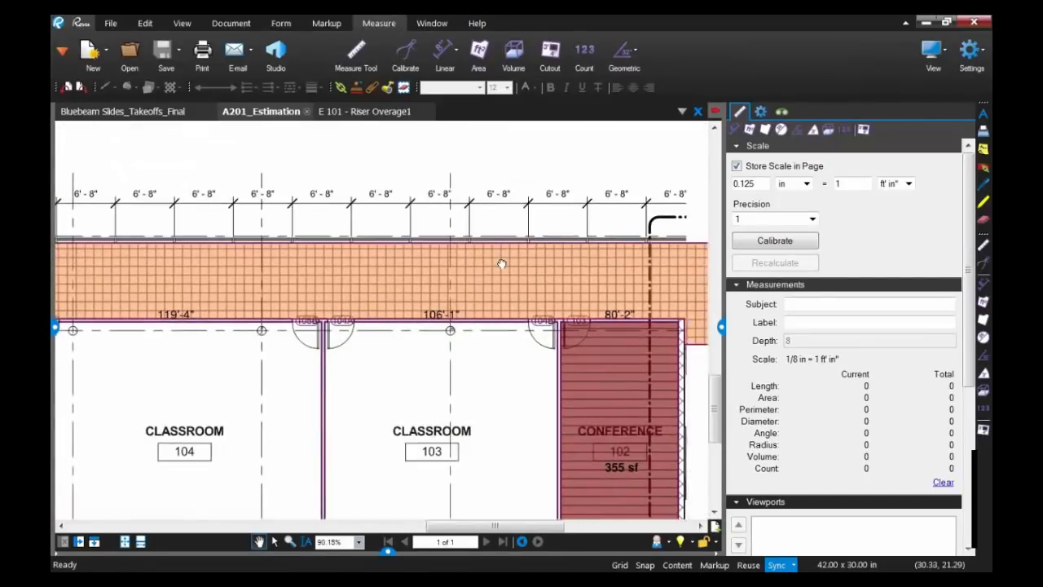
{"action": "scroll", "coordinate": [494, 305], "scroll_direction": "up", "scroll_amount": 2}
{"action": "scroll", "coordinate": [494, 303], "scroll_direction": "up", "scroll_amount": 2}
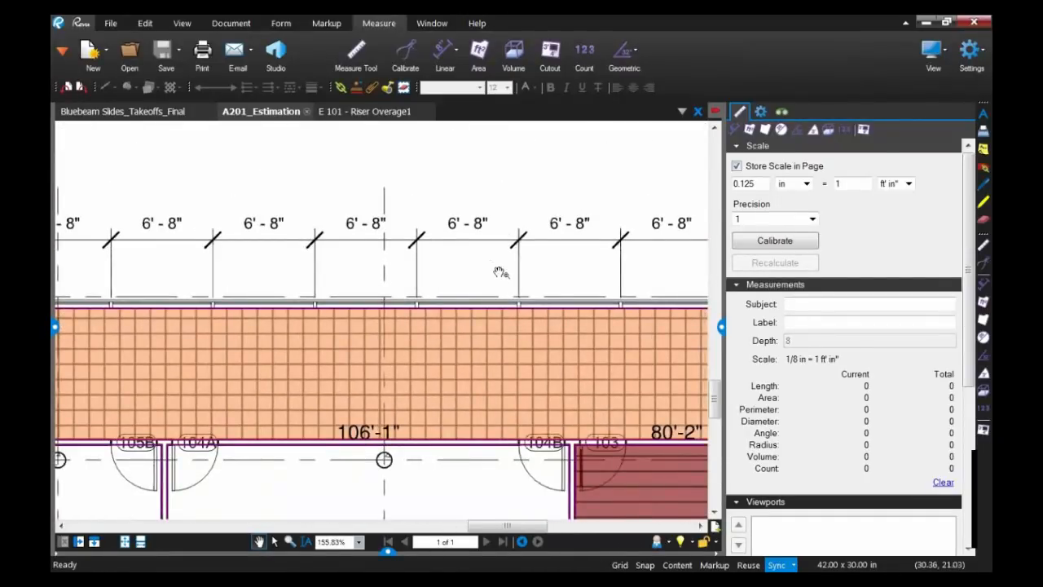
{"action": "scroll", "coordinate": [500, 273], "scroll_direction": "up", "scroll_amount": 1}
{"action": "scroll", "coordinate": [489, 233], "scroll_direction": "up", "scroll_amount": 1}
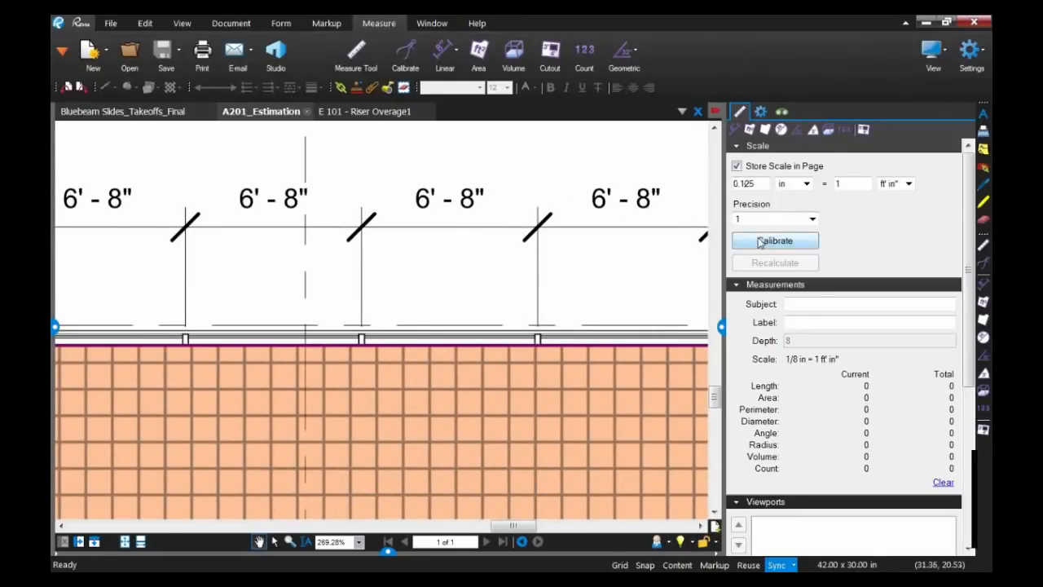
{"action": "left_click", "coordinate": [761, 243]}
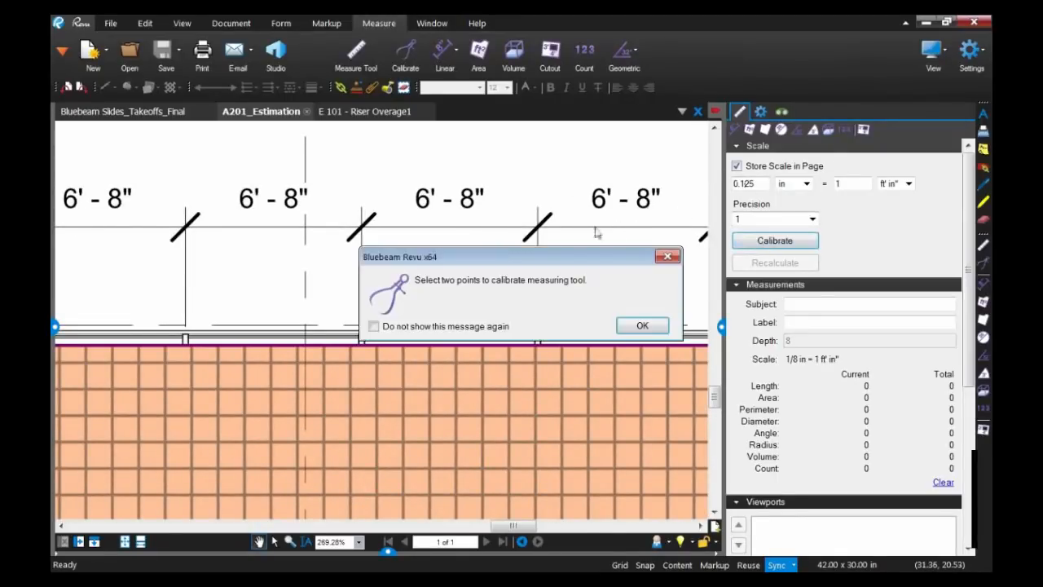
{"action": "left_click", "coordinate": [634, 329]}
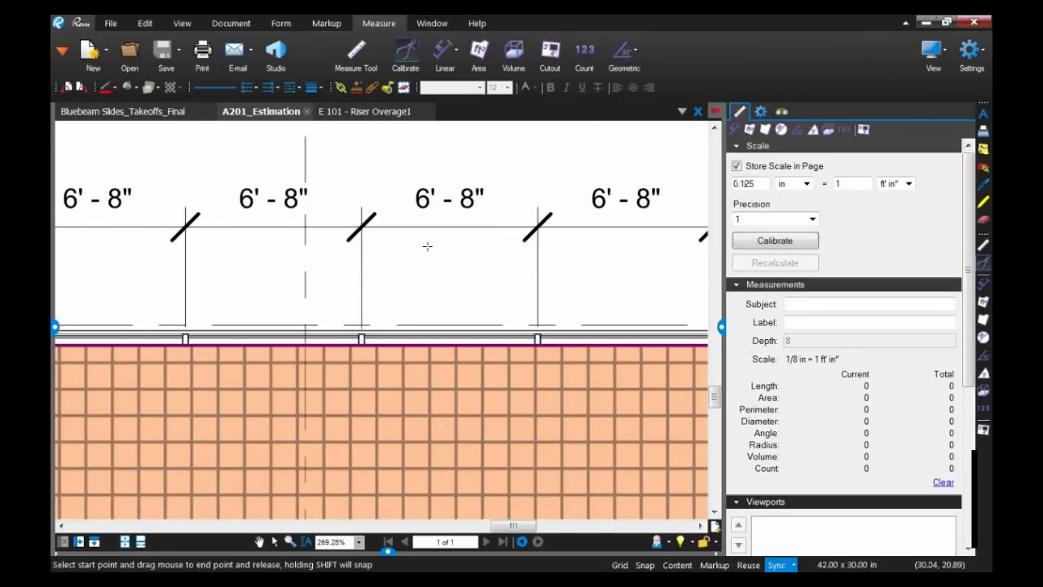
{"action": "scroll", "coordinate": [400, 241], "scroll_direction": "up", "scroll_amount": 2}
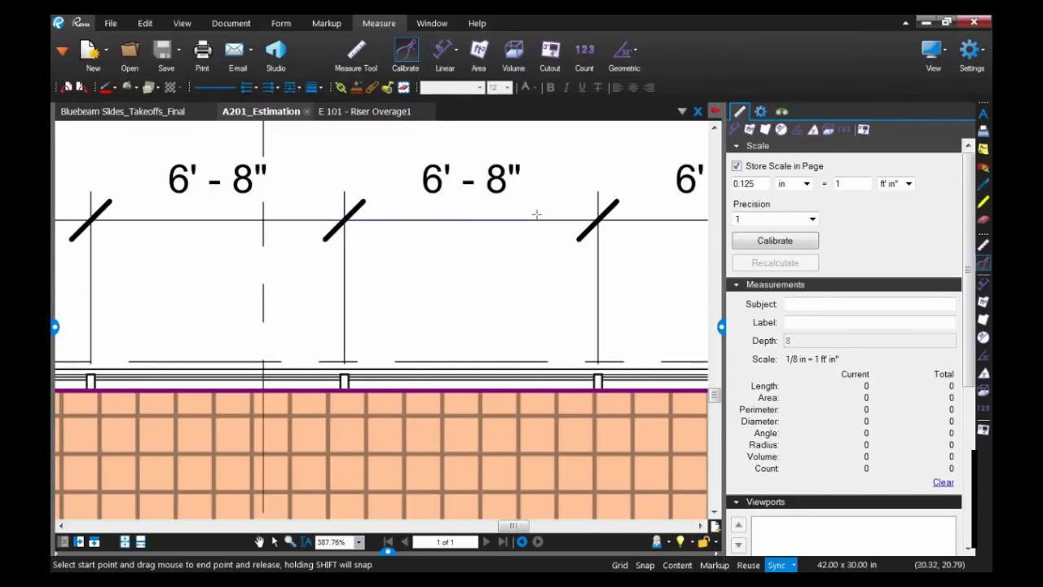
{"action": "left_click", "coordinate": [598, 218]}
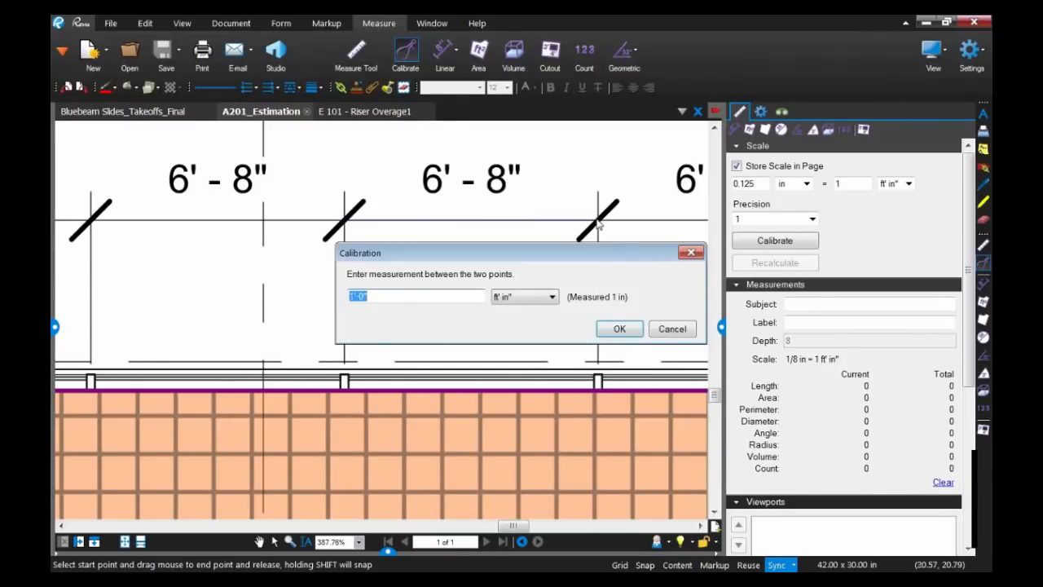
- Set the calibration distance between the two points to 6'-8" and apply it
{"action": "left_click", "coordinate": [352, 295]}
{"action": "key", "text": "Delete"}
{"action": "type", "text": "6"}
{"action": "key", "text": "Right"}
{"action": "key", "text": "Right"}
{"action": "key", "text": "Right"}
{"action": "key", "text": "BackSpace"}
{"action": "type", "text": "8"}
{"action": "left_click", "coordinate": [616, 330]}
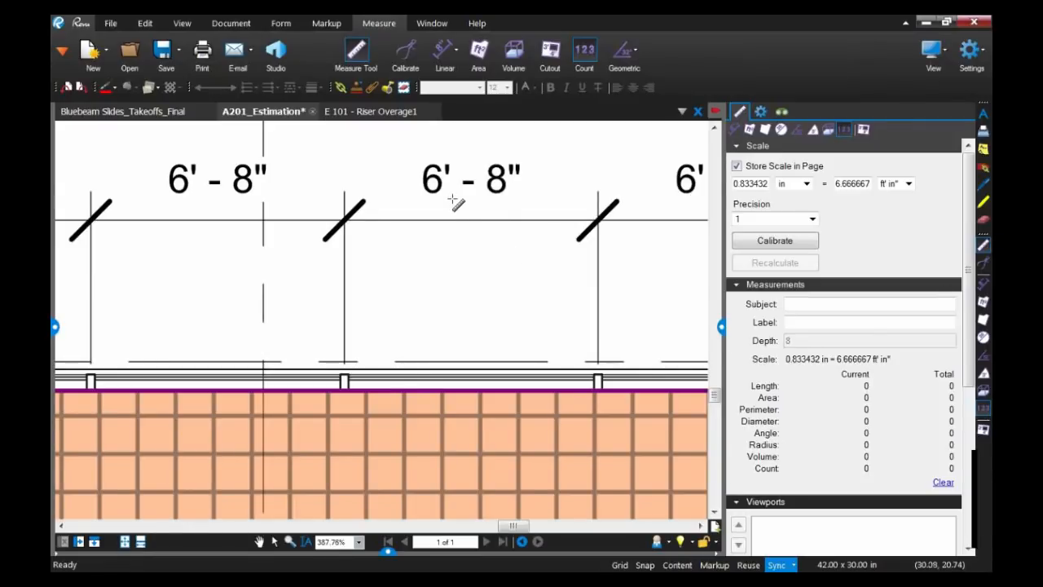
- Add a length measurement across the calibrated dimension bay above the corridor, then leave the length tool
{"action": "scroll", "coordinate": [454, 201], "scroll_direction": "up", "scroll_amount": 1}
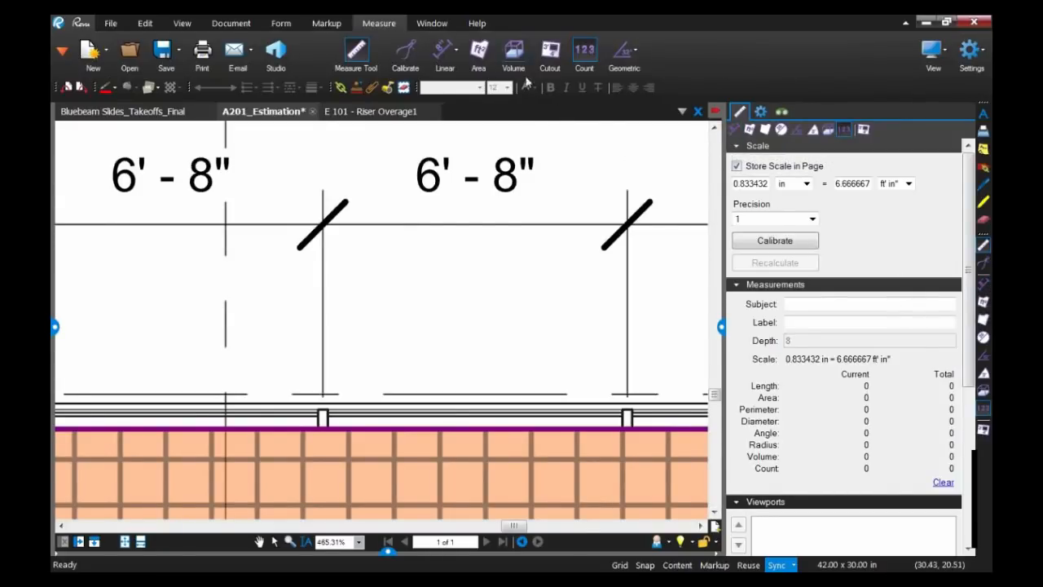
{"action": "left_click", "coordinate": [733, 132]}
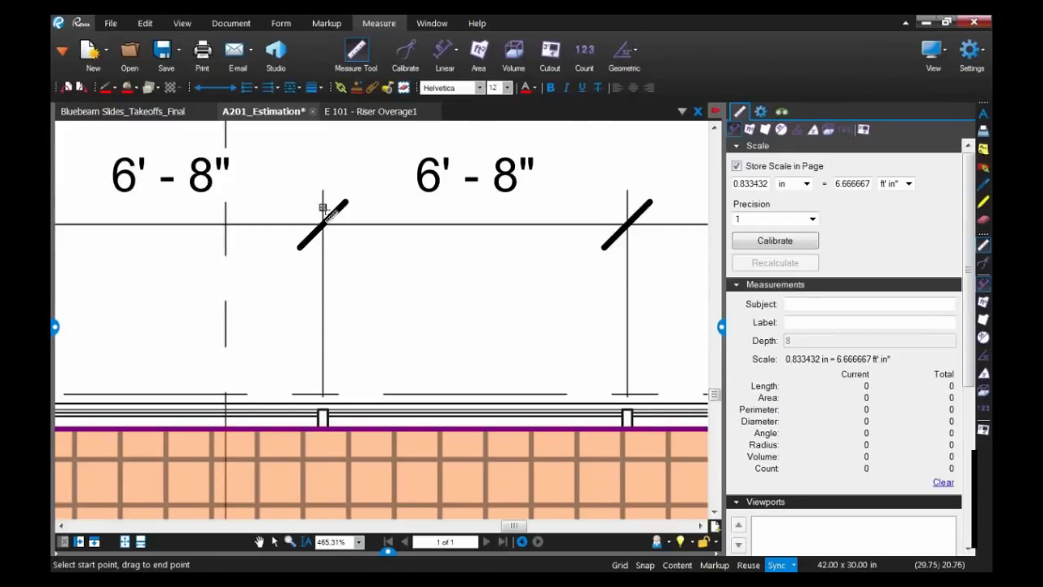
{"action": "left_click", "coordinate": [323, 207]}
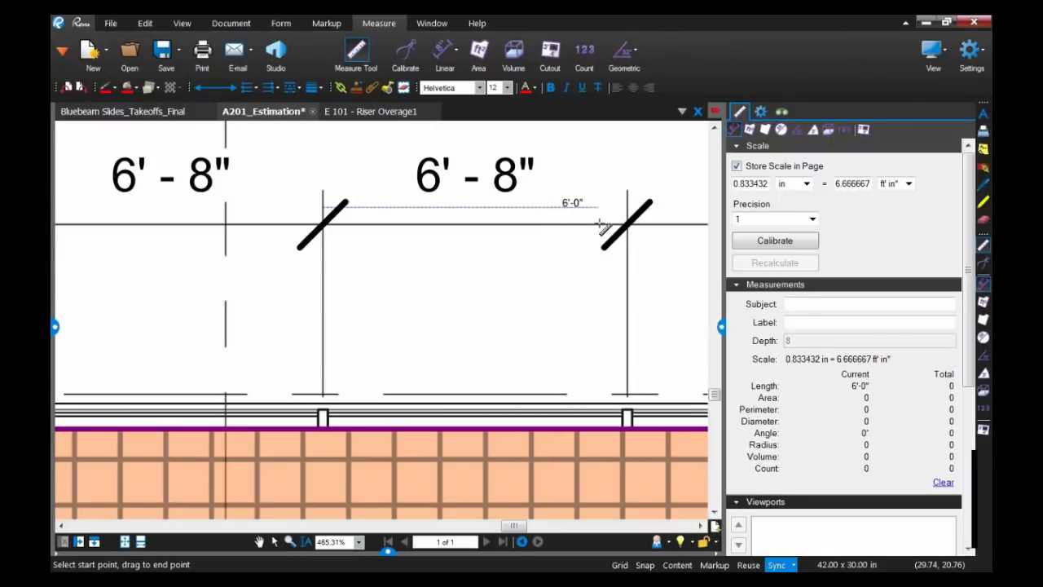
{"action": "left_click", "coordinate": [629, 222]}
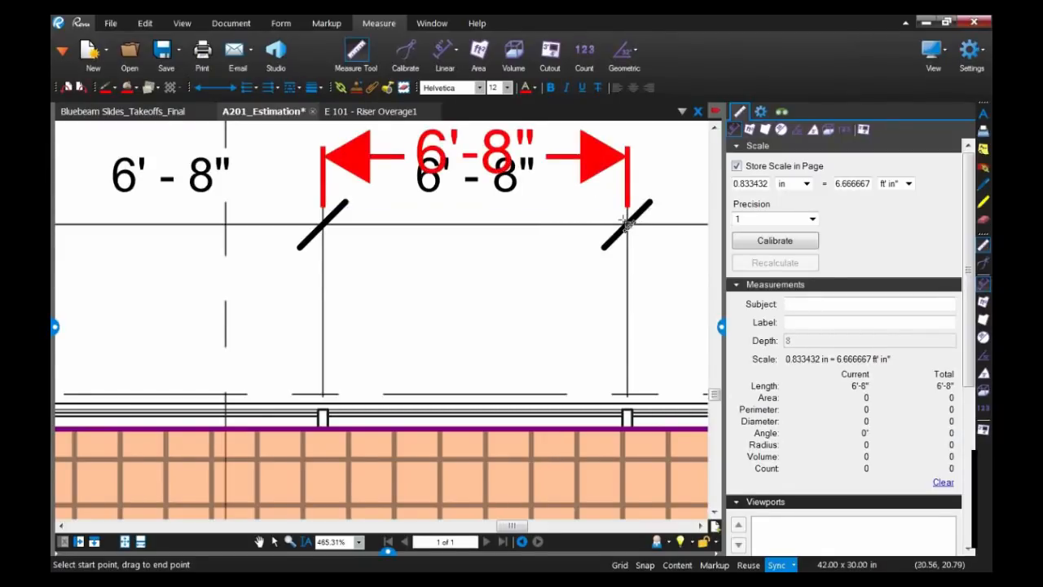
{"action": "scroll", "coordinate": [628, 224], "scroll_direction": "down", "scroll_amount": 4}
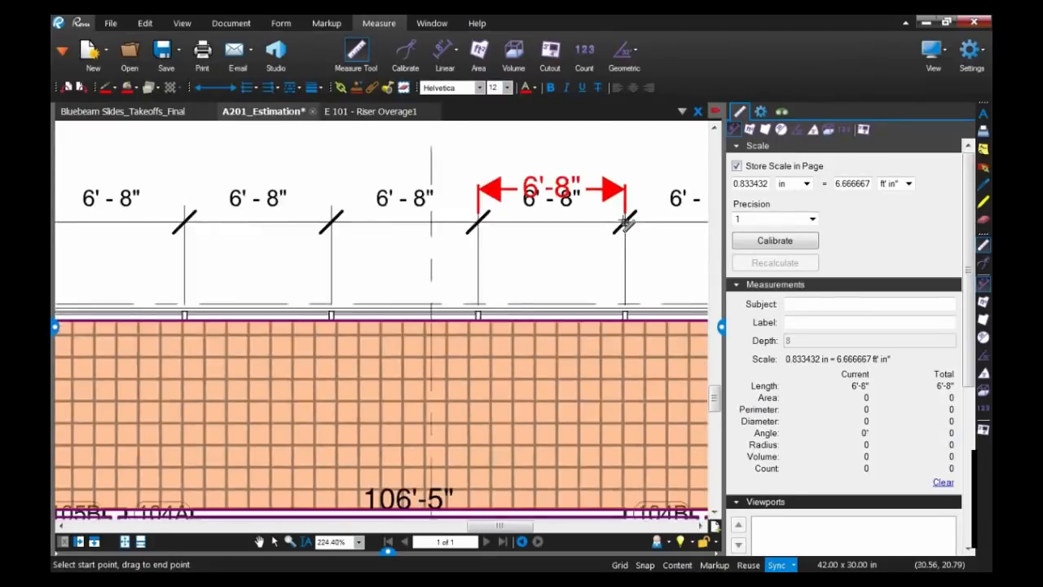
{"action": "scroll", "coordinate": [626, 224], "scroll_direction": "down", "scroll_amount": 1}
{"action": "scroll", "coordinate": [626, 224], "scroll_direction": "down", "scroll_amount": 1}
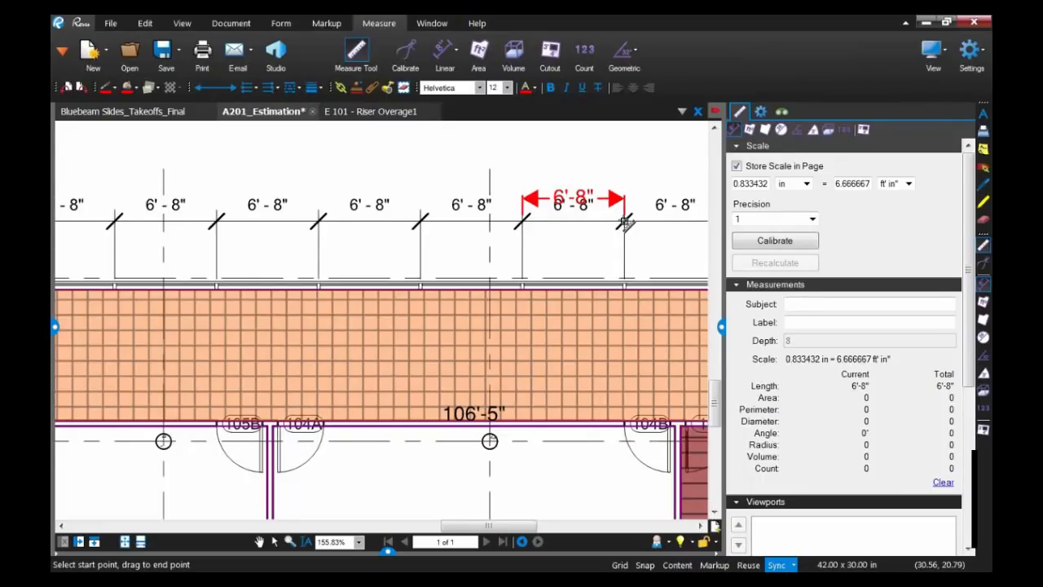
{"action": "scroll", "coordinate": [625, 224], "scroll_direction": "down", "scroll_amount": 3}
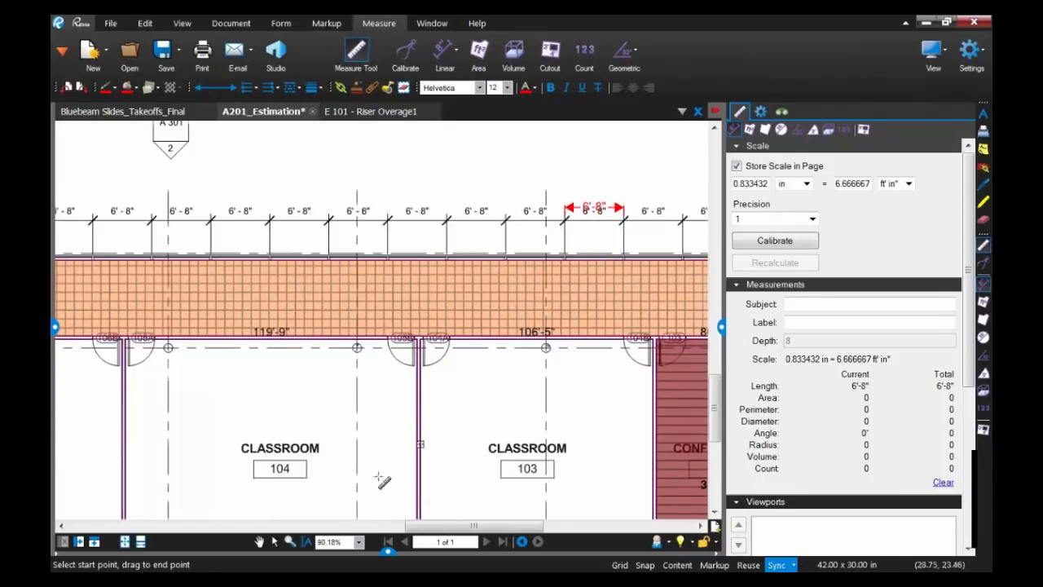
{"action": "left_click", "coordinate": [275, 542]}
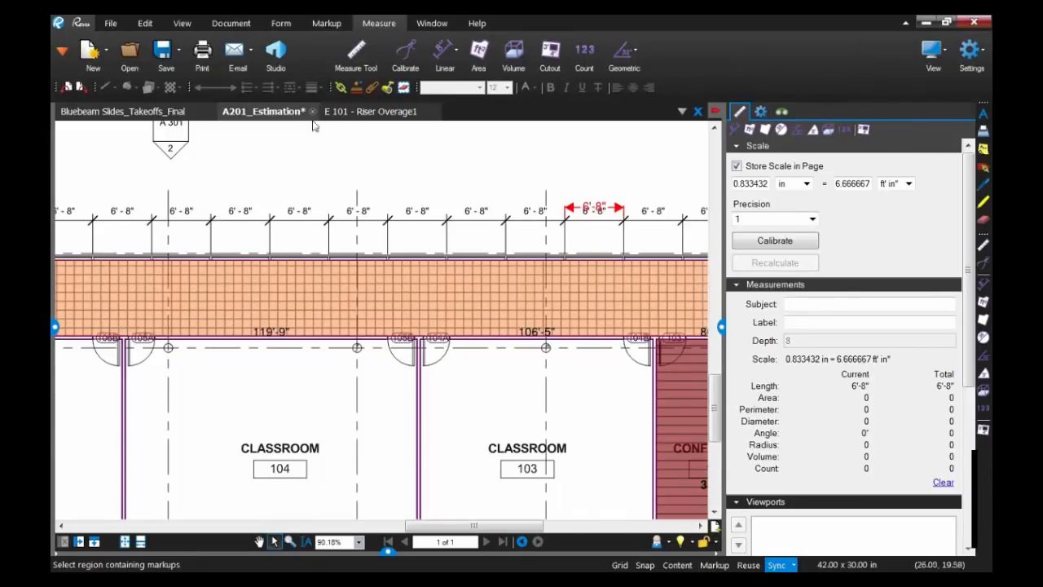
- Switch to E 101 - Riser Overage1 and examine the scale noted under the 1st Floor - Power Plan title
{"action": "left_click", "coordinate": [349, 115]}
{"action": "mouse_move", "coordinate": [600, 385]}
{"action": "left_mouse_down"}
{"action": "mouse_move", "coordinate": [467, 373]}
{"action": "mouse_move", "coordinate": [386, 405]}
{"action": "mouse_move", "coordinate": [450, 315]}
{"action": "left_mouse_up"}
{"action": "scroll", "coordinate": [468, 372], "scroll_direction": "up", "scroll_amount": 2}
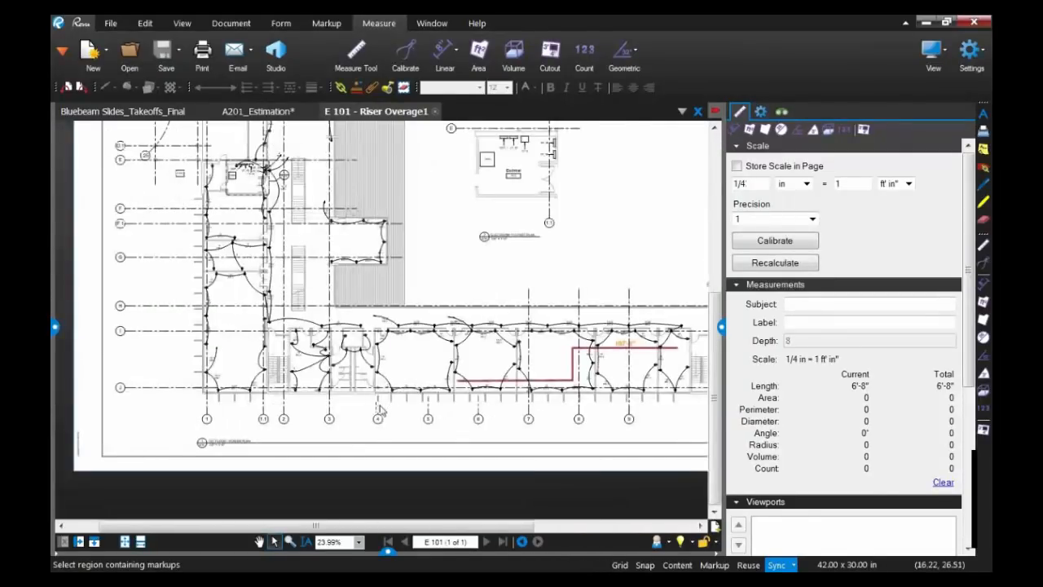
{"action": "scroll", "coordinate": [367, 408], "scroll_direction": "up", "scroll_amount": 2}
{"action": "left_click_drag", "start_coordinate": [366, 412], "coordinate": [475, 374]}
{"action": "scroll", "coordinate": [352, 400], "scroll_direction": "up", "scroll_amount": 1}
{"action": "scroll", "coordinate": [352, 399], "scroll_direction": "up", "scroll_amount": 2}
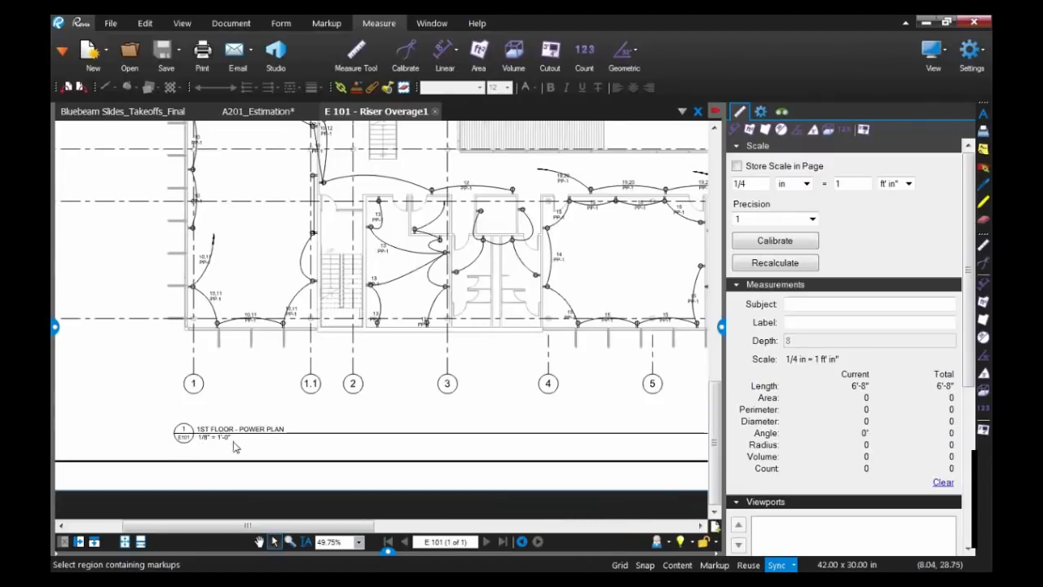
- Examine the Elec Room 113 Part Plan and the scale noted under its title on the E 101 sheet
{"action": "left_click_drag", "start_coordinate": [462, 330], "coordinate": [271, 551]}
{"action": "left_click_drag", "start_coordinate": [516, 293], "coordinate": [326, 428]}
{"action": "left_click_drag", "start_coordinate": [633, 324], "coordinate": [579, 388]}
{"action": "scroll", "coordinate": [579, 388], "scroll_direction": "up", "scroll_amount": 2}
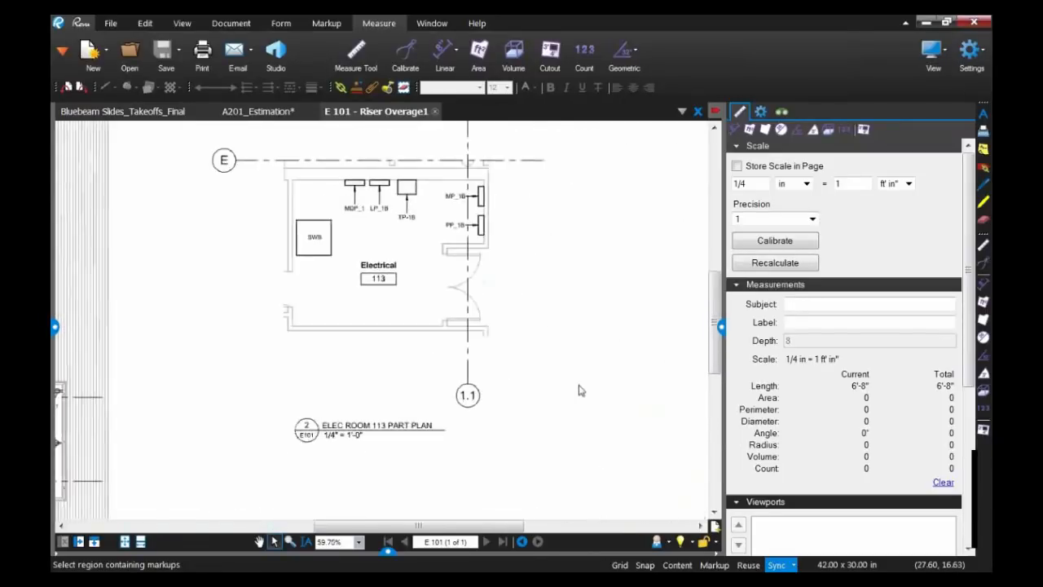
{"action": "left_click_drag", "start_coordinate": [584, 342], "coordinate": [580, 381]}
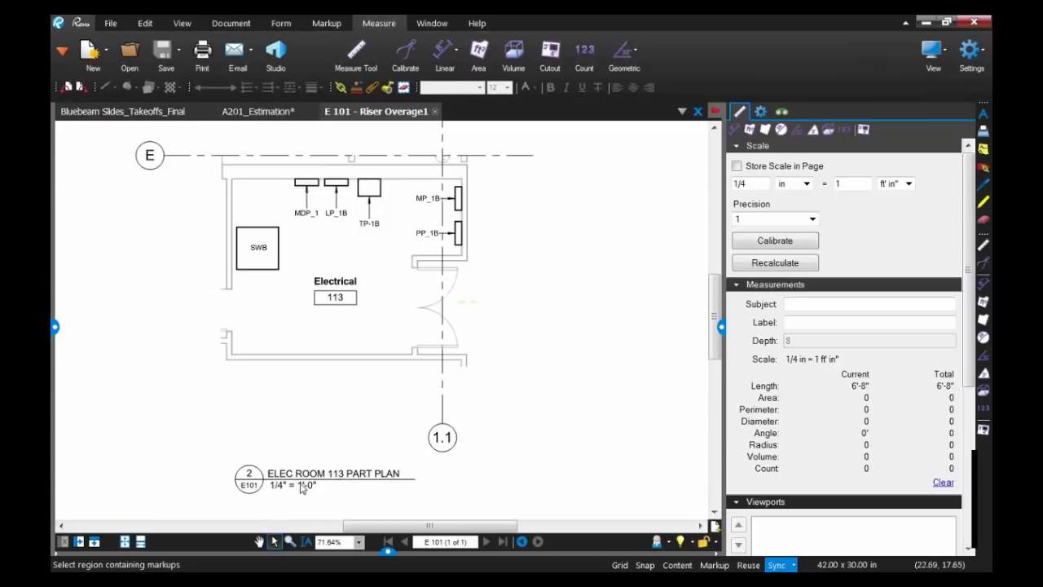
{"action": "scroll", "coordinate": [477, 431], "scroll_direction": "down", "scroll_amount": 3}
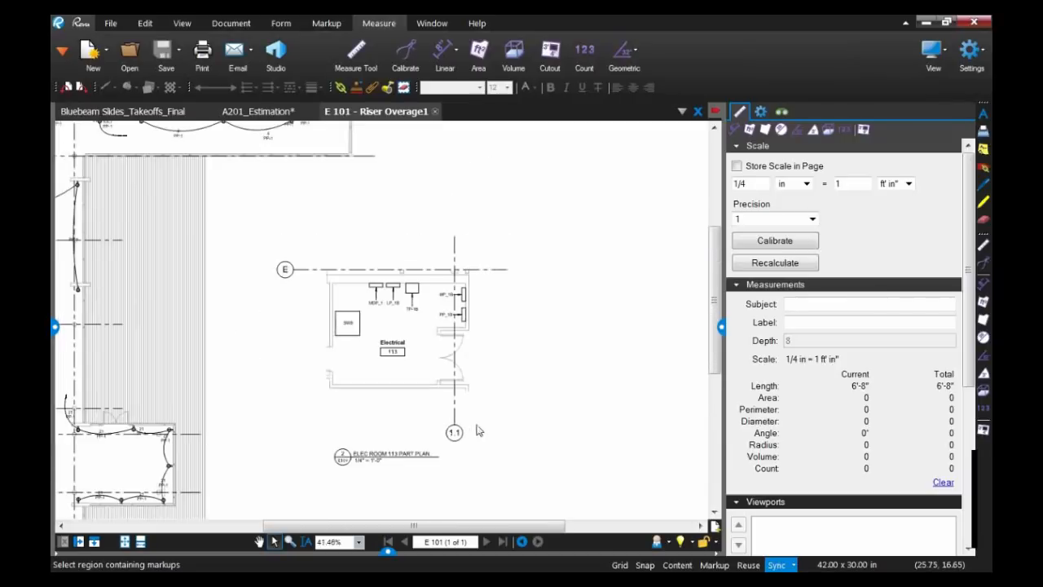
- Review the Viewports settings with the part plan and the power plan both in view on the E 101 sheet
{"action": "left_click_drag", "start_coordinate": [550, 383], "coordinate": [565, 305]}
{"action": "scroll", "coordinate": [568, 316], "scroll_direction": "down", "scroll_amount": 1}
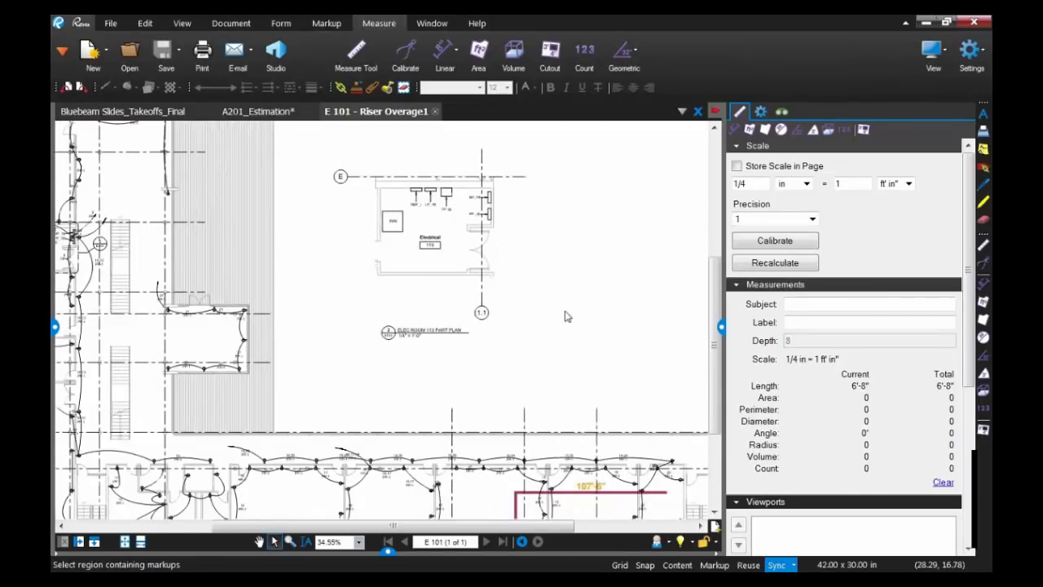
{"action": "scroll", "coordinate": [811, 356], "scroll_direction": "down", "scroll_amount": 5}
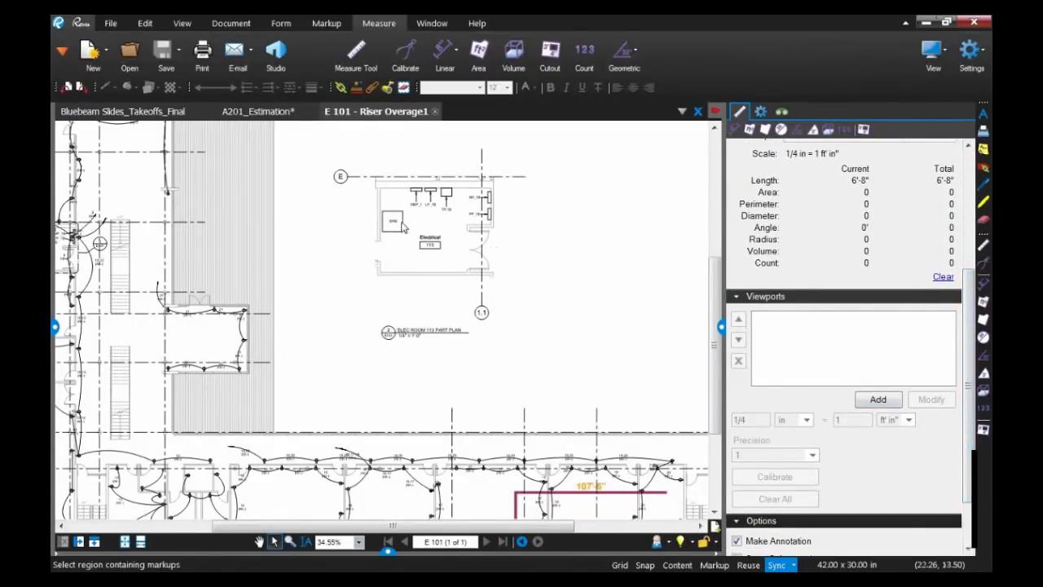
{"action": "scroll", "coordinate": [547, 259], "scroll_direction": "down", "scroll_amount": 2}
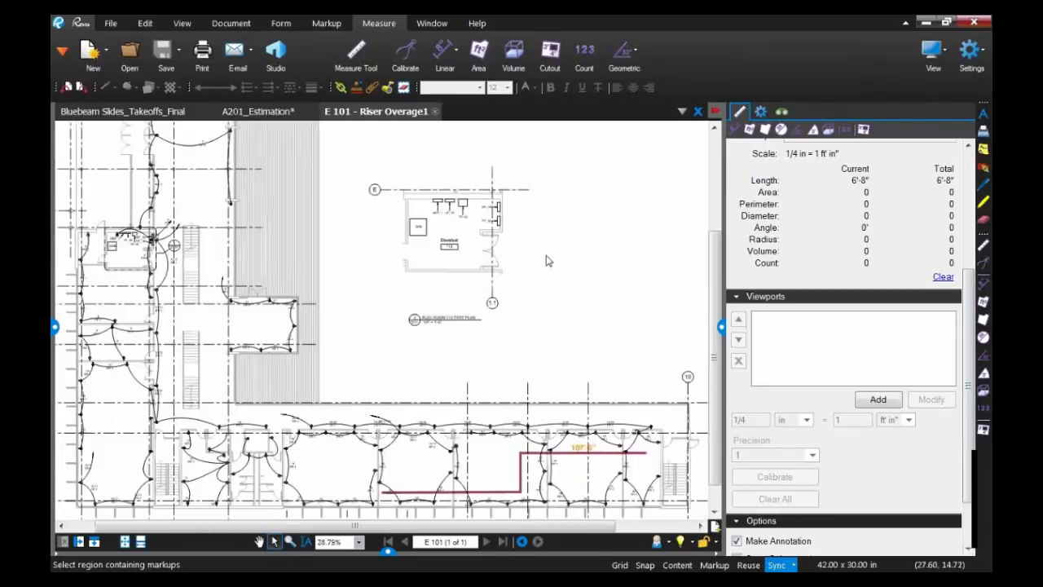
{"action": "scroll", "coordinate": [548, 260], "scroll_direction": "down", "scroll_amount": 1}
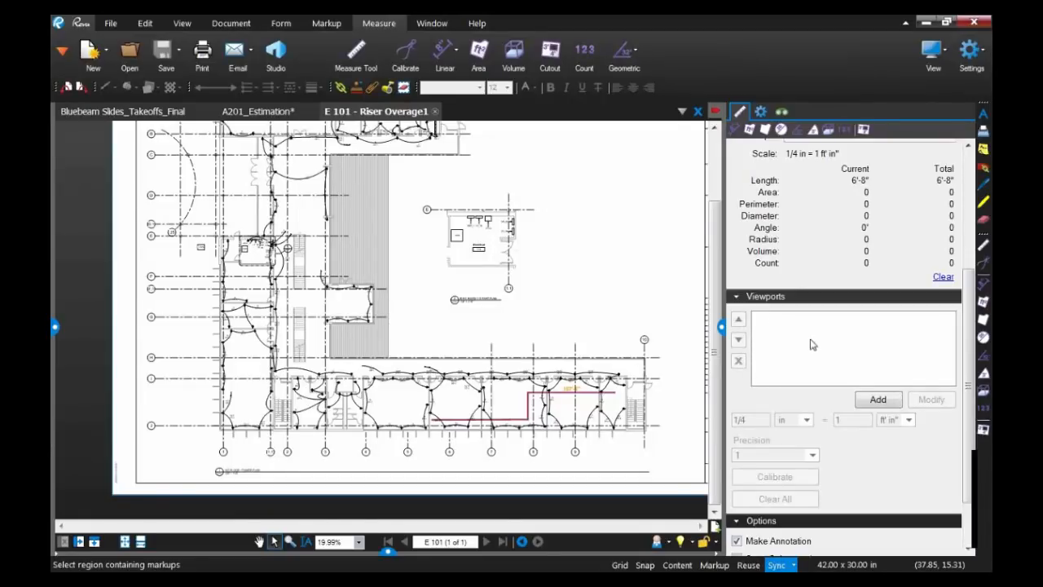
- Return to the A201_Estimation drawing and bring the whole of classroom 103 into view
{"action": "left_click", "coordinate": [250, 111]}
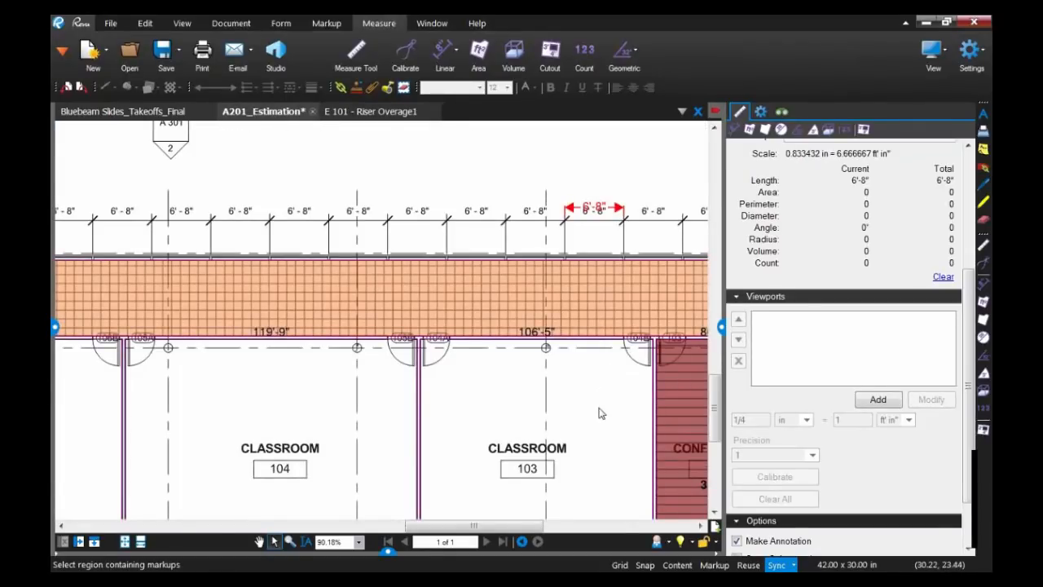
{"action": "left_click_drag", "start_coordinate": [588, 412], "coordinate": [568, 330]}
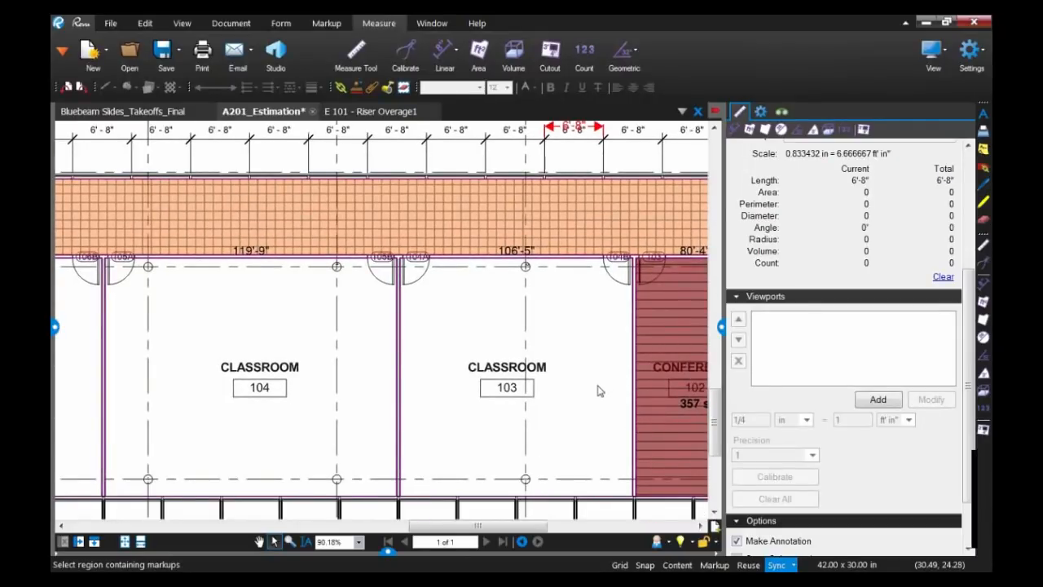
{"action": "left_click_drag", "start_coordinate": [565, 386], "coordinate": [536, 368]}
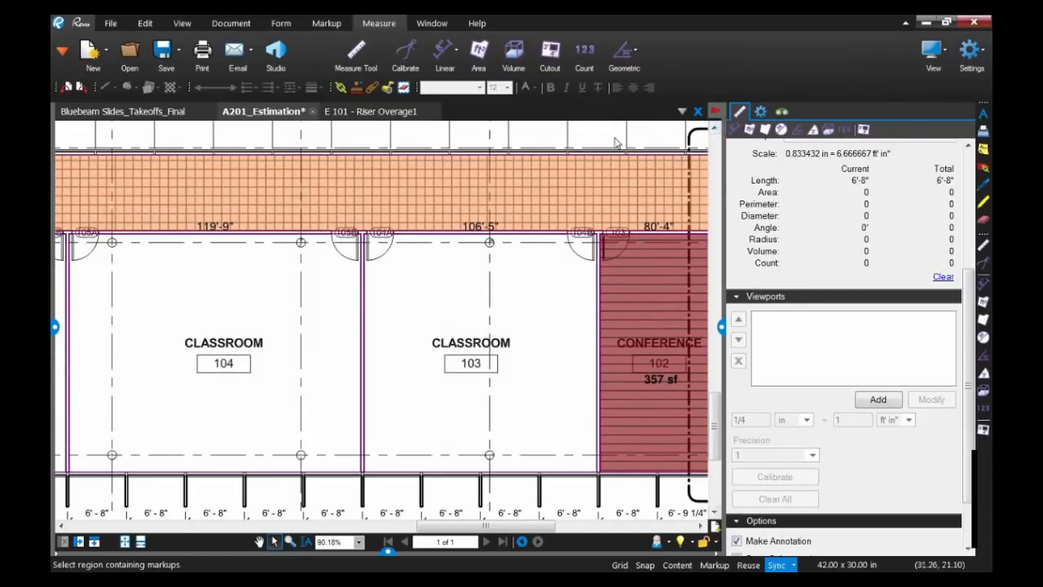
- Measure the floor area of Classroom 103 and move its area label just below the room number
{"action": "left_click", "coordinate": [748, 130]}
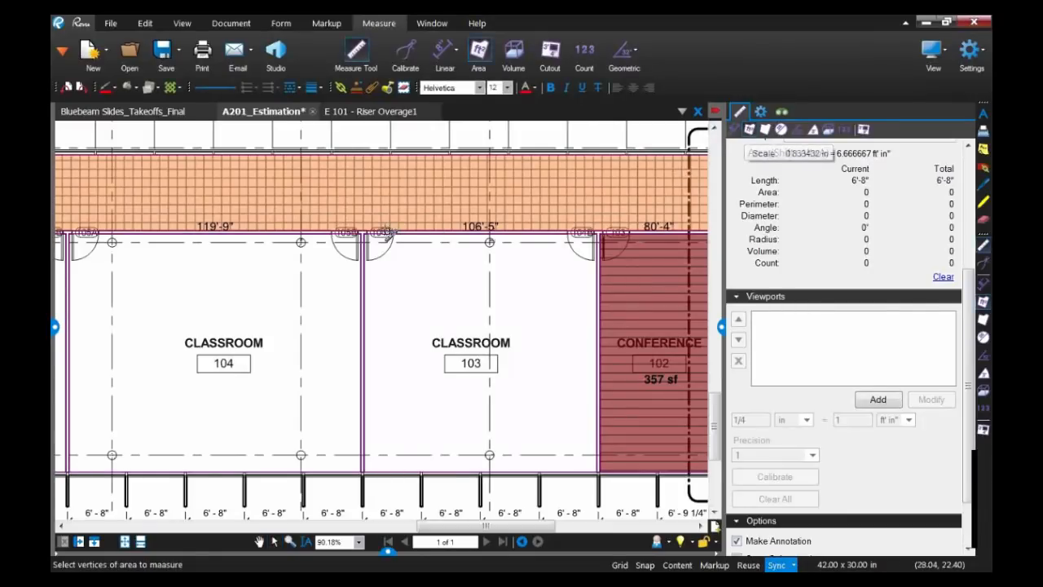
{"action": "left_click_drag", "start_coordinate": [368, 236], "coordinate": [598, 477]}
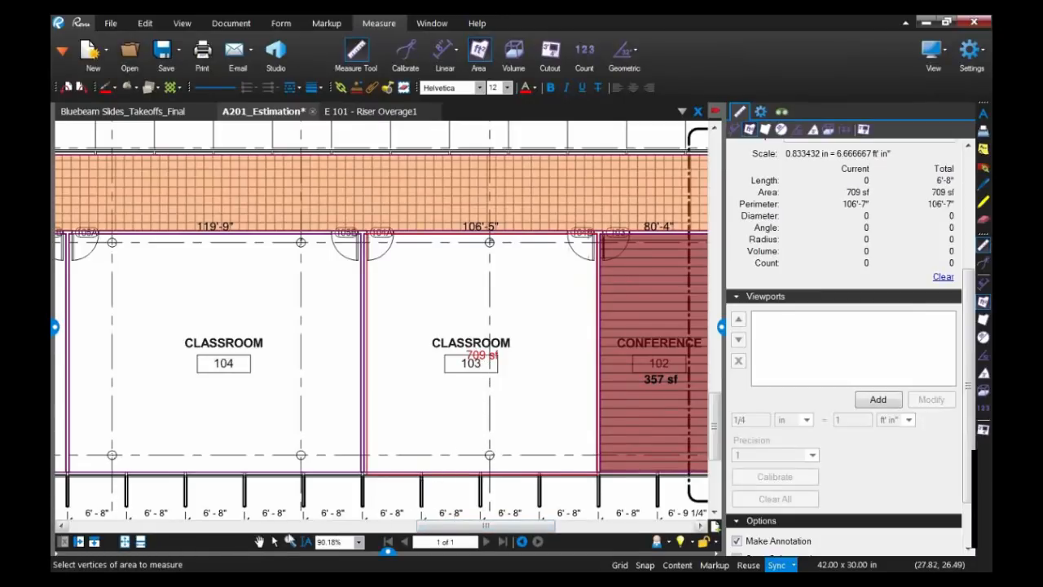
{"action": "left_click", "coordinate": [275, 542]}
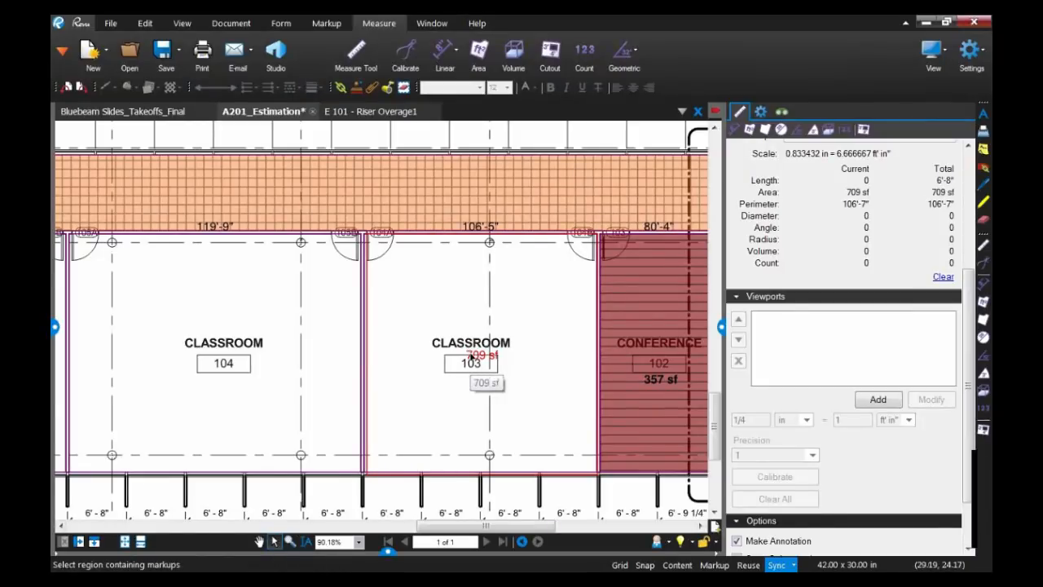
{"action": "left_click_drag", "start_coordinate": [471, 357], "coordinate": [459, 387]}
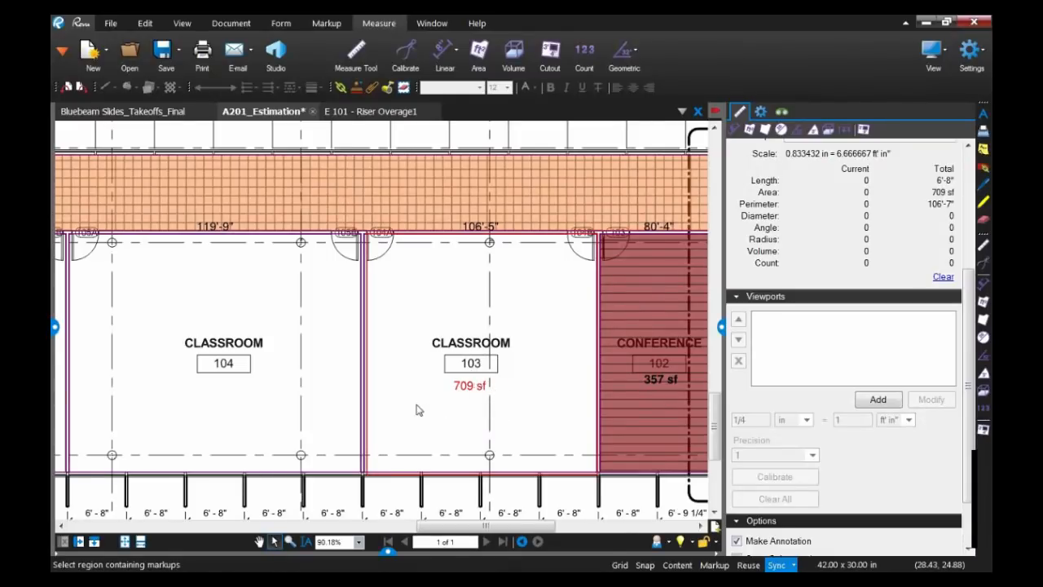
- Measure the perimeter of Classroom 104 from its upper-left inner corner to the opposite lower corner
{"action": "left_click_drag", "start_coordinate": [417, 404], "coordinate": [475, 405]}
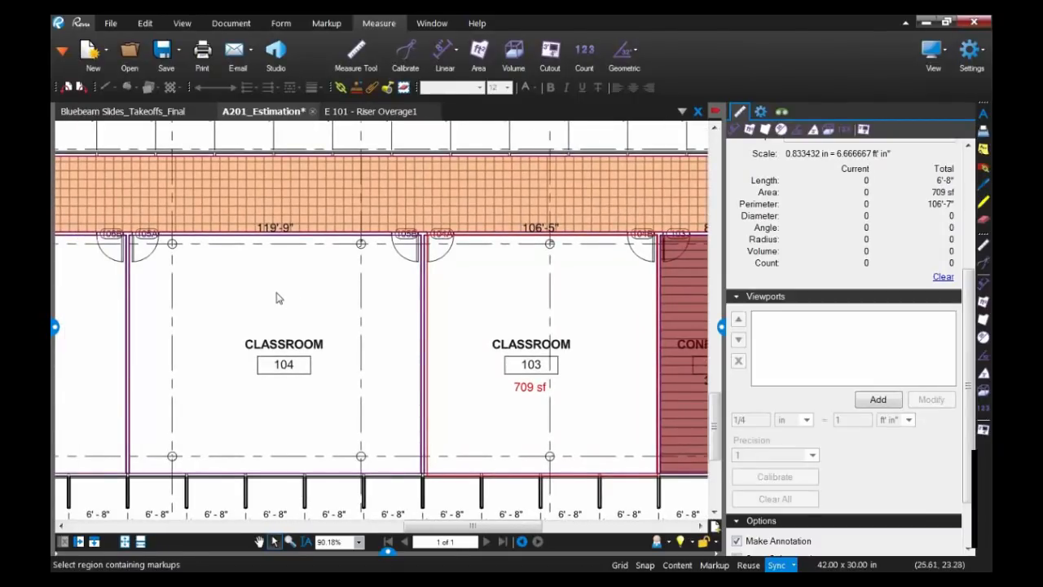
{"action": "left_click", "coordinate": [766, 131]}
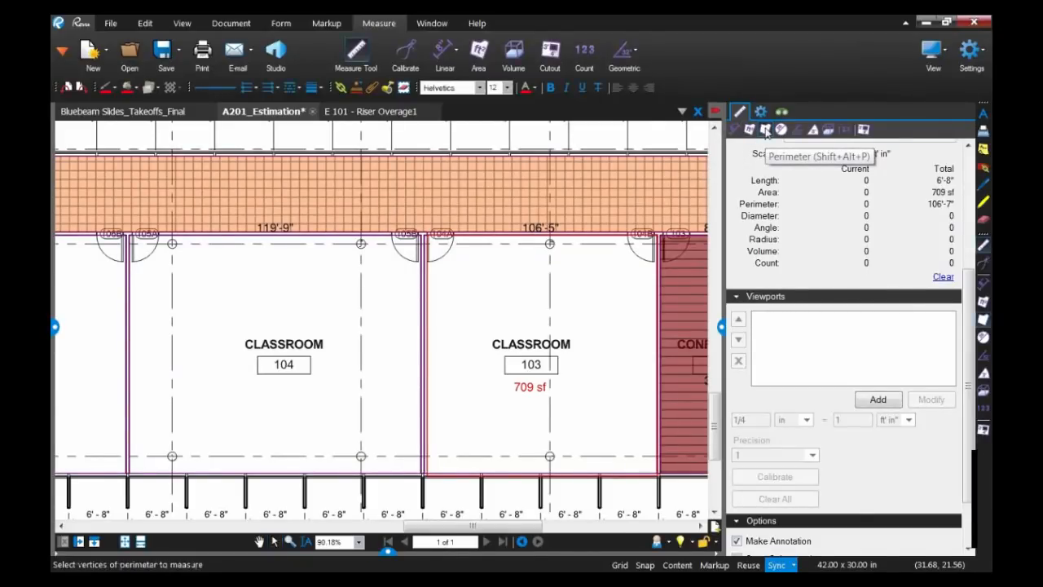
{"action": "left_click", "coordinate": [130, 235]}
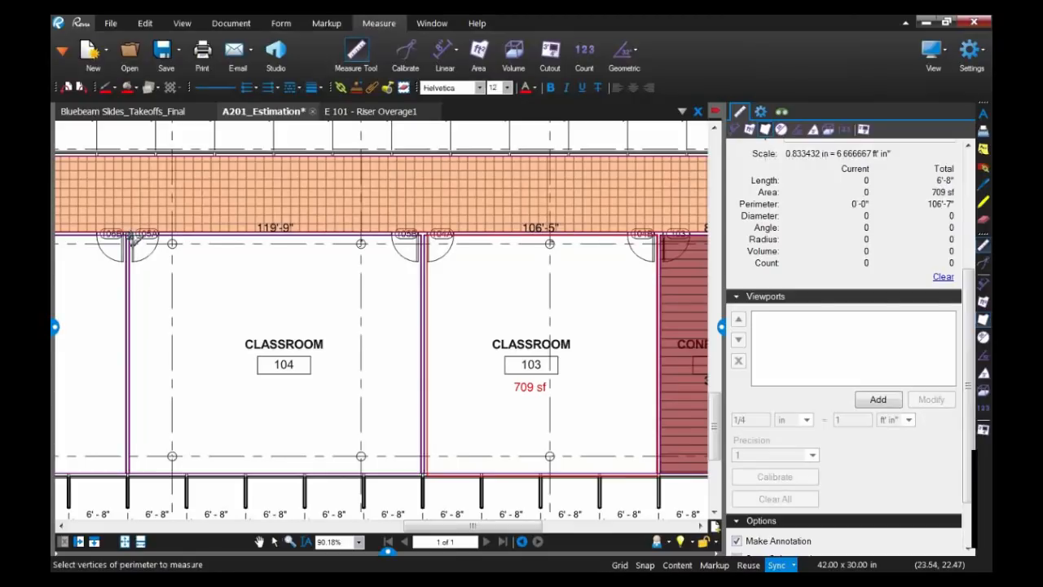
{"action": "double_click", "coordinate": [423, 480]}
{"action": "scroll", "coordinate": [303, 277], "scroll_direction": "up", "scroll_amount": 2}
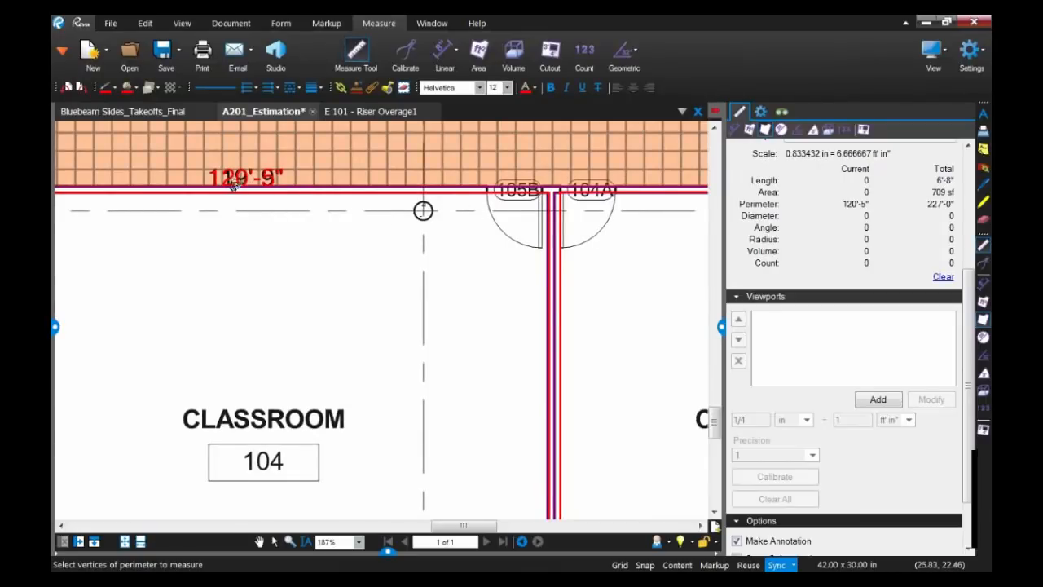
{"action": "scroll", "coordinate": [325, 306], "scroll_direction": "down", "scroll_amount": 3}
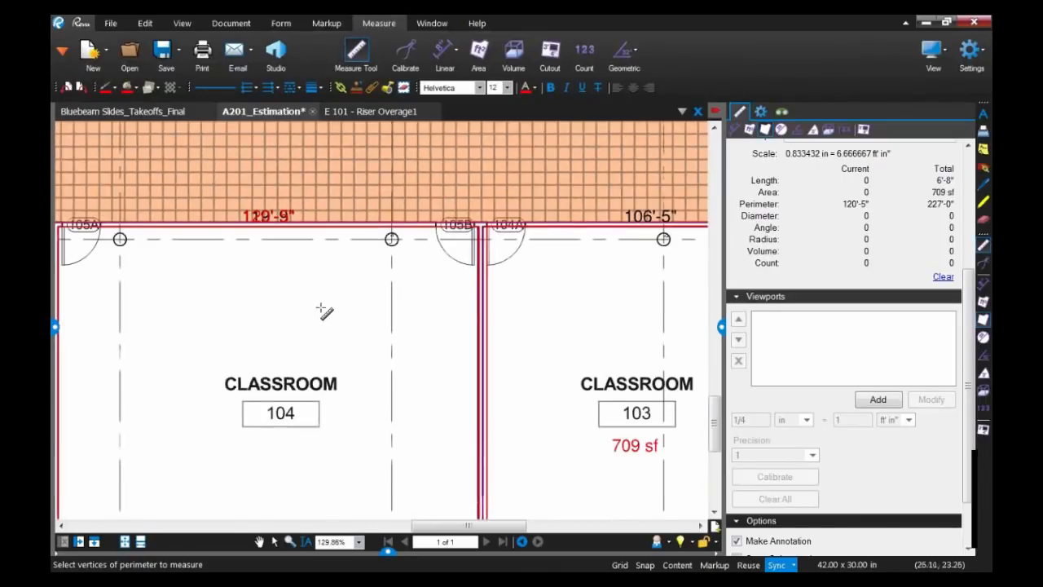
{"action": "left_click_drag", "start_coordinate": [370, 310], "coordinate": [243, 254]}
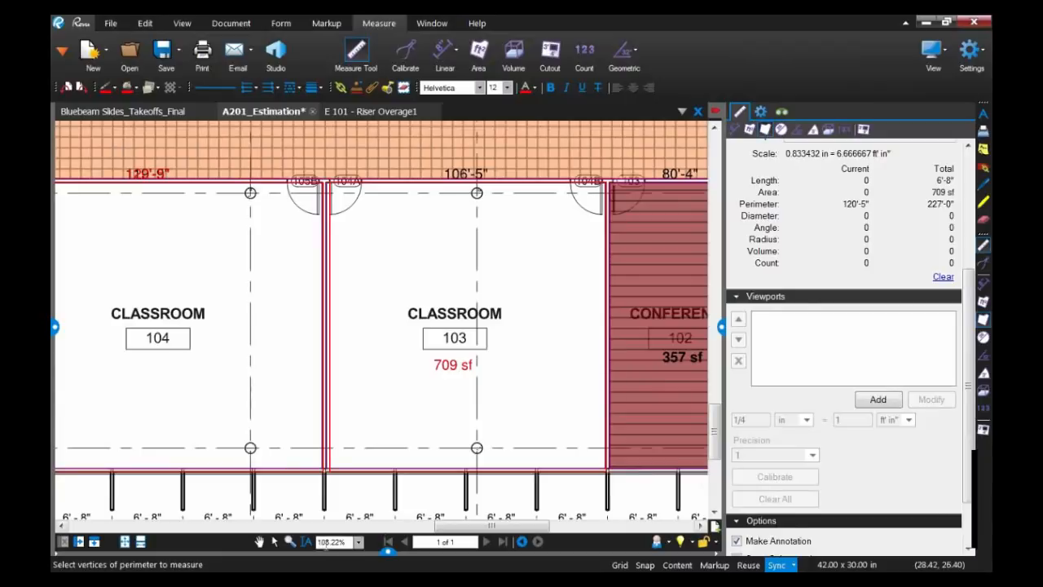
{"action": "left_click", "coordinate": [276, 541]}
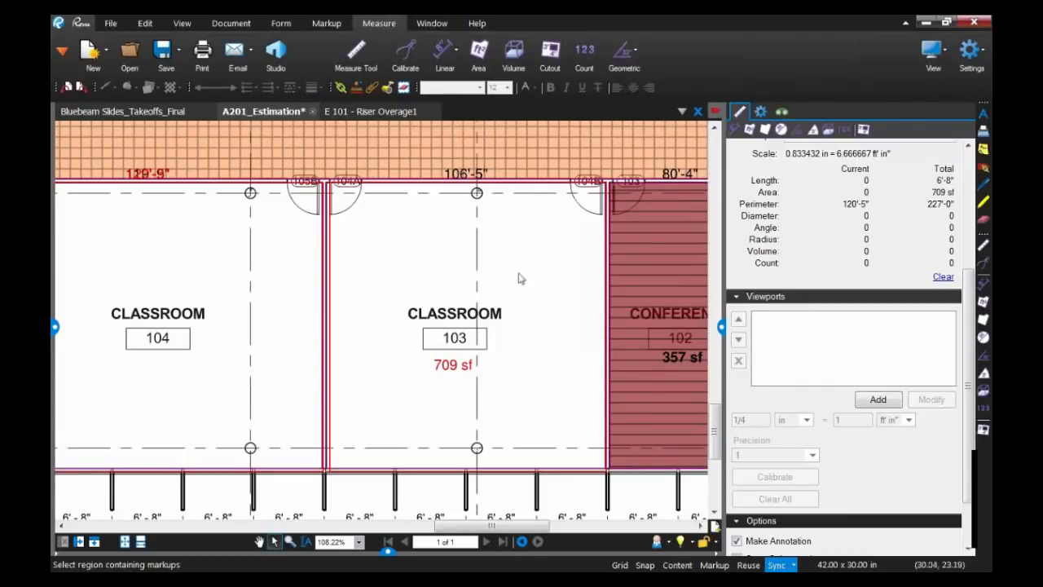
- Examine the scale and measurement values of the Classroom 103 area markup, leaving it deselected
{"action": "left_click", "coordinate": [382, 472]}
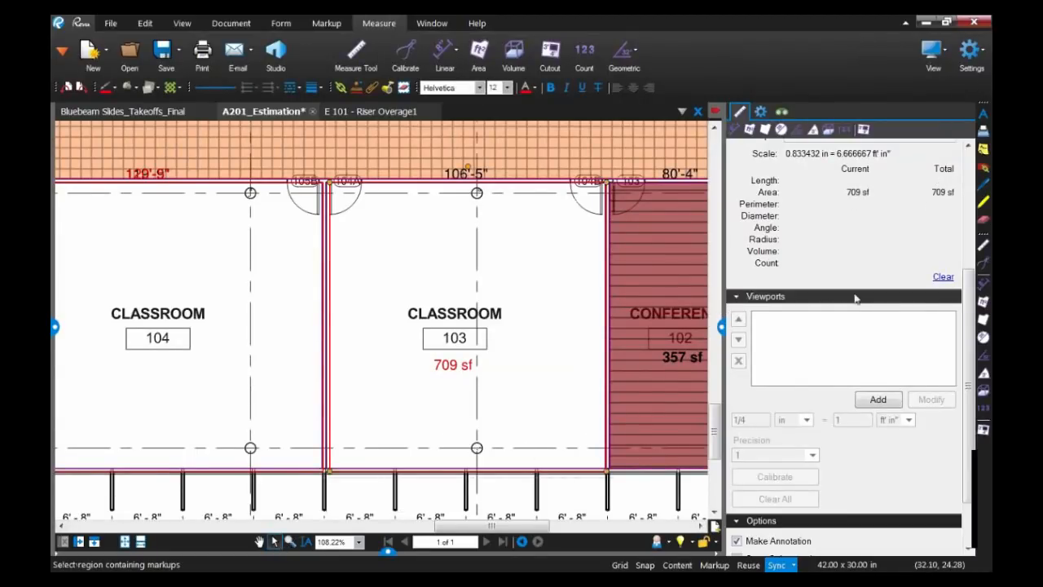
{"action": "left_click_drag", "start_coordinate": [970, 295], "coordinate": [970, 219]}
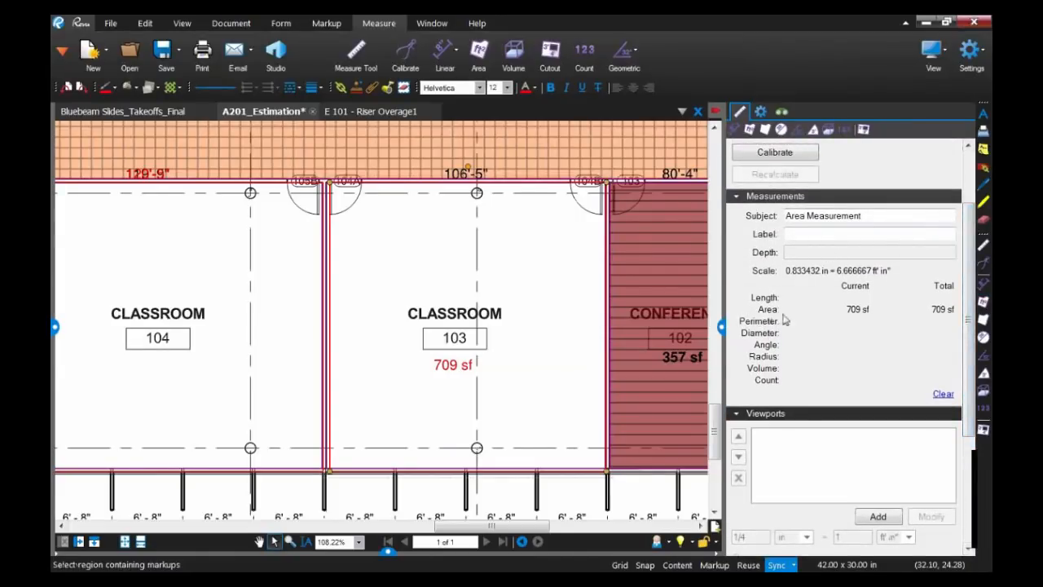
{"action": "mouse_move", "coordinate": [968, 314]}
{"action": "left_mouse_down"}
{"action": "mouse_move", "coordinate": [964, 465]}
{"action": "mouse_move", "coordinate": [970, 328]}
{"action": "left_mouse_up"}
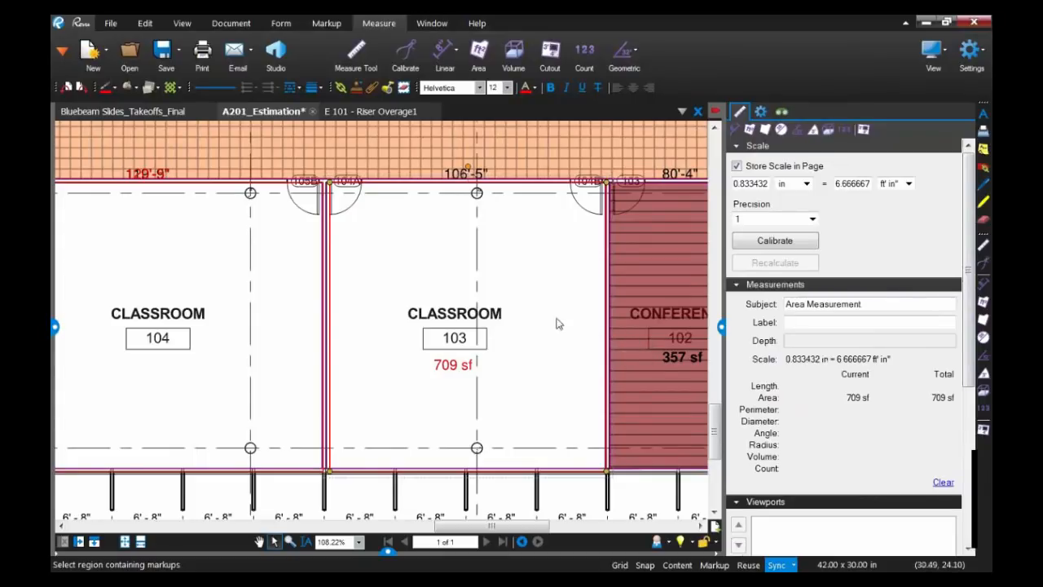
{"action": "left_click", "coordinate": [534, 281]}
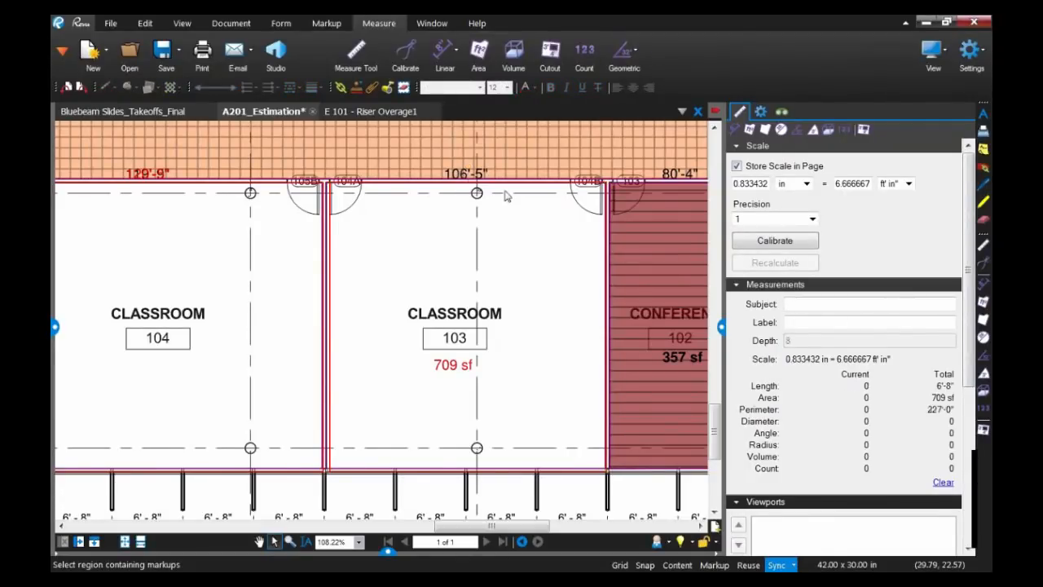
- Set the fill color of the Baseboard perimeter measurement around Classroom 103 to plum
{"action": "double_click", "coordinate": [332, 469]}
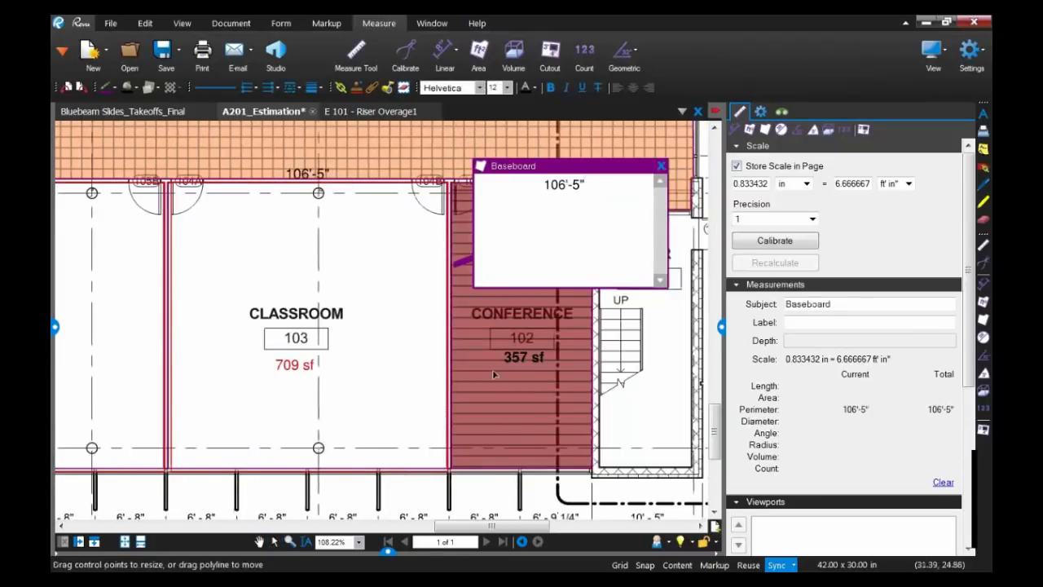
{"action": "left_click", "coordinate": [661, 166]}
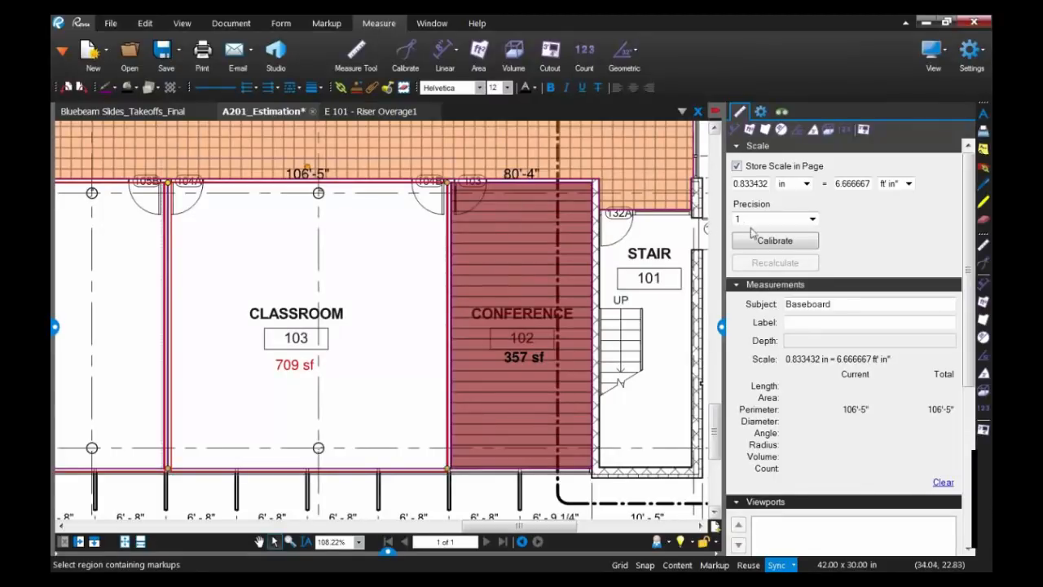
{"action": "left_click", "coordinate": [761, 112]}
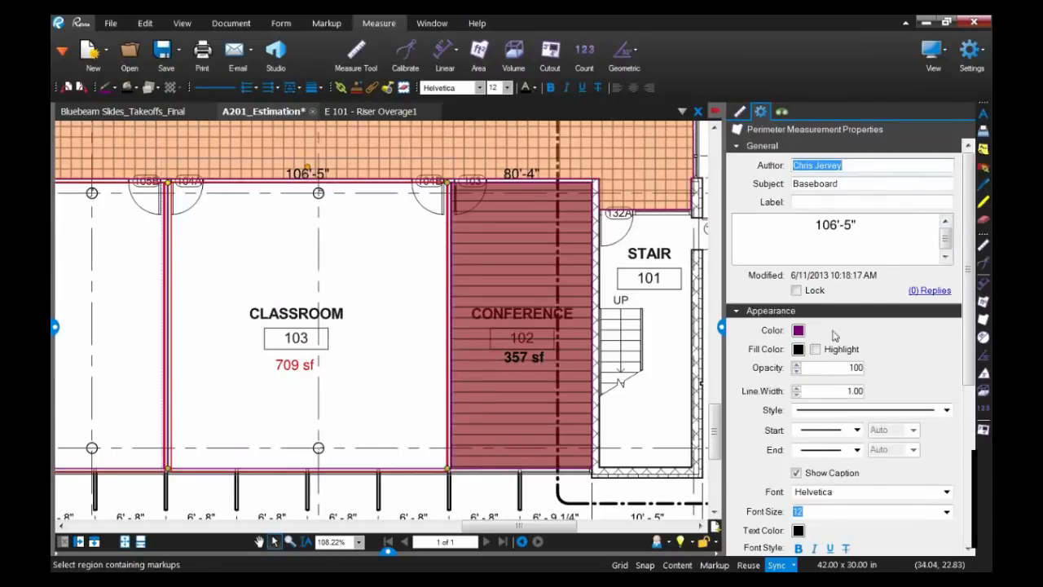
{"action": "left_click", "coordinate": [802, 351]}
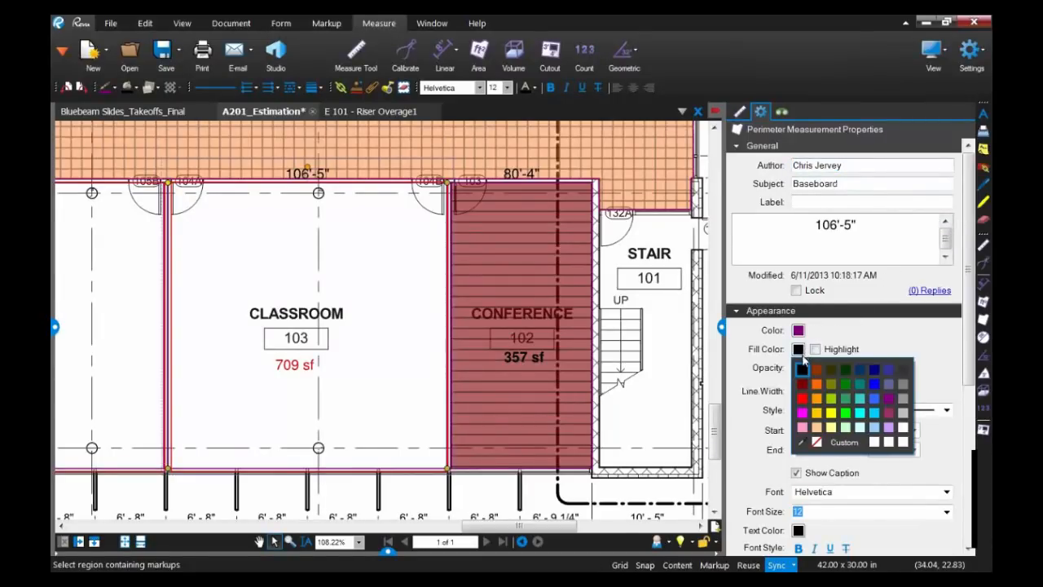
{"action": "left_click", "coordinate": [890, 414]}
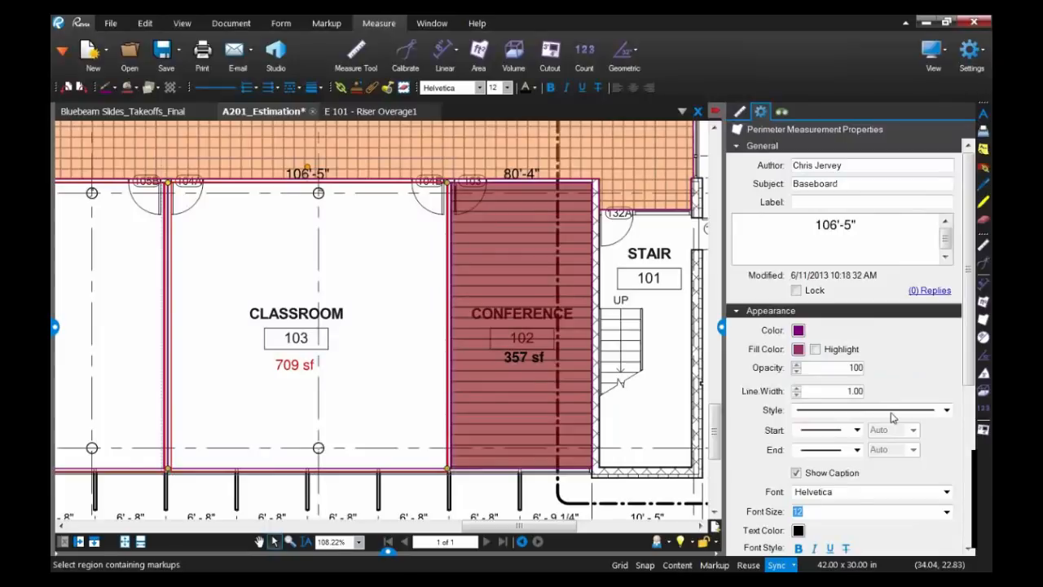
- Give the Classroom 103 area measurement a golden yellow fill at 40 fill opacity and a 30% Dots hatch
{"action": "left_click", "coordinate": [445, 278]}
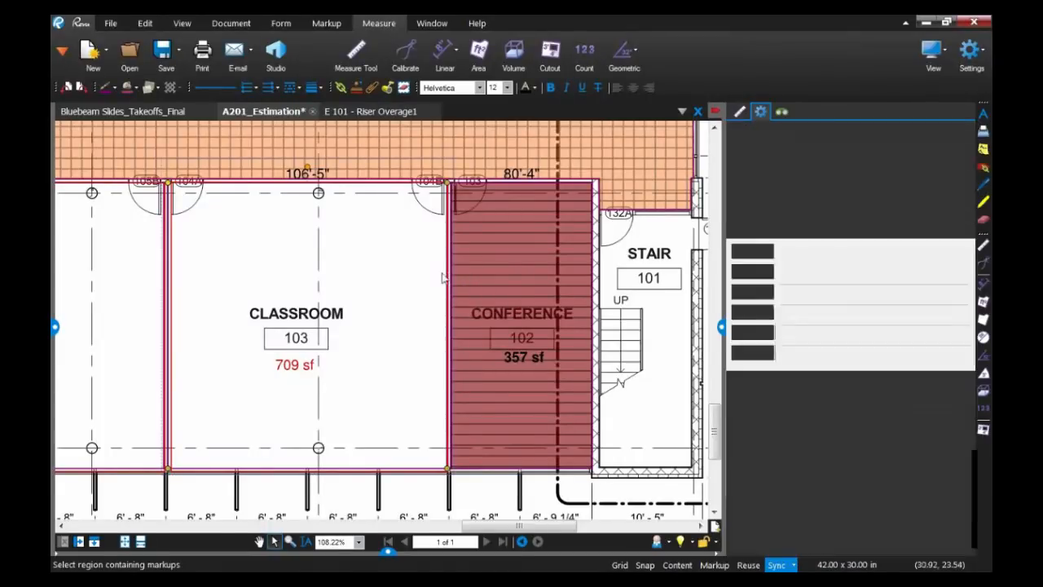
{"action": "left_click", "coordinate": [449, 267]}
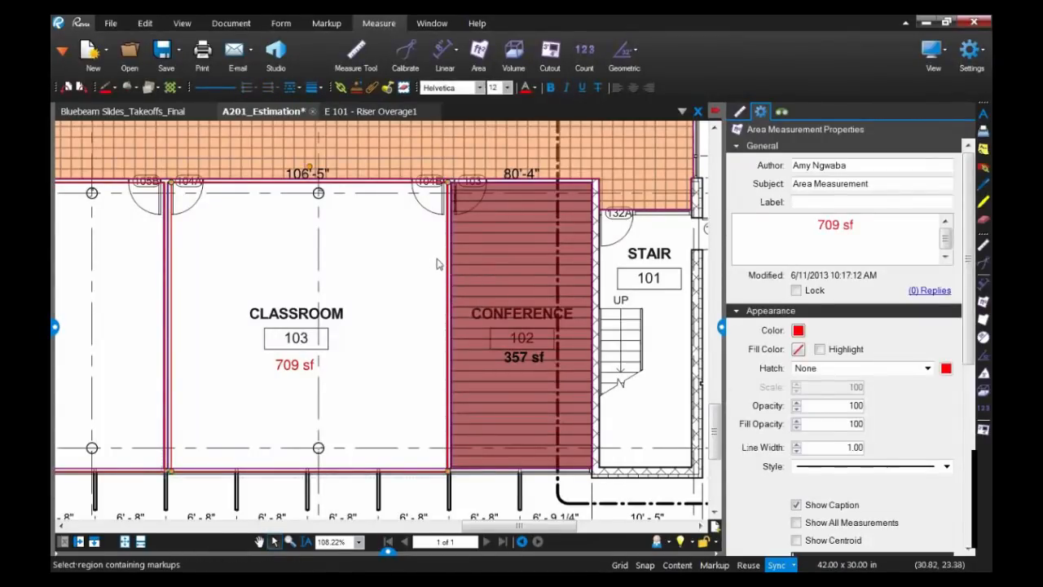
{"action": "left_click", "coordinate": [400, 306]}
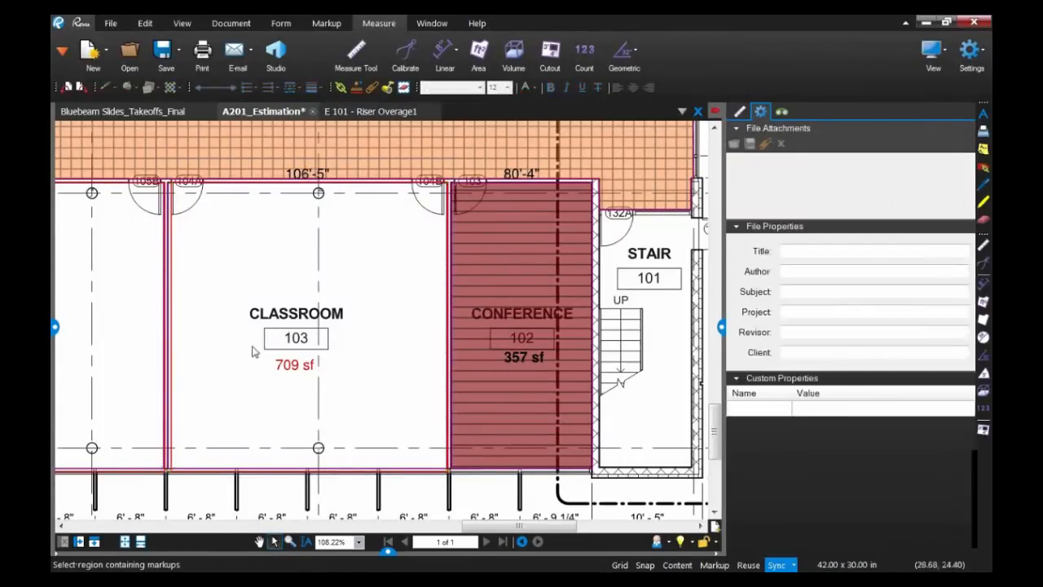
{"action": "left_click", "coordinate": [174, 189]}
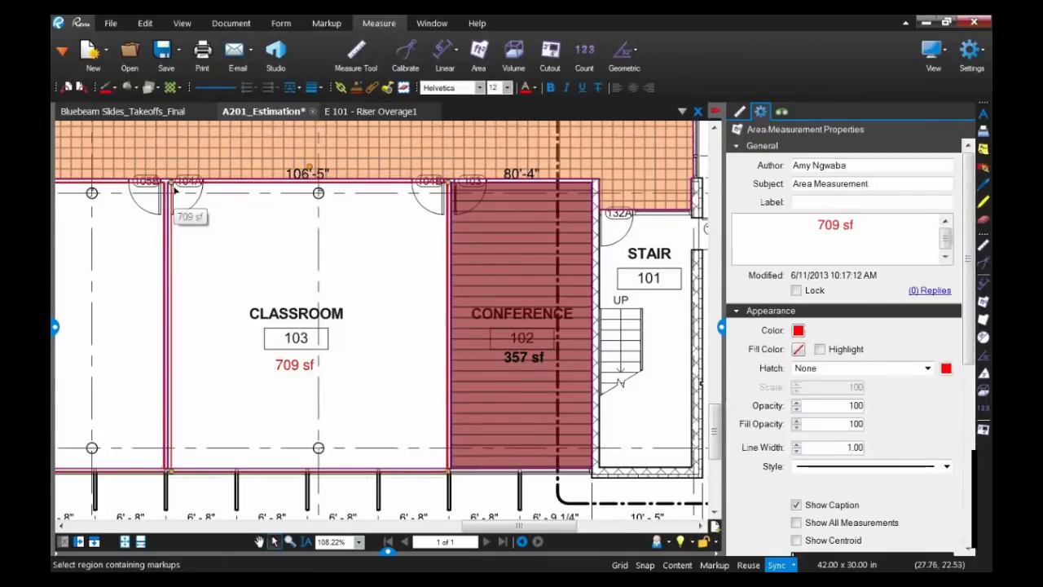
{"action": "left_click", "coordinate": [799, 351]}
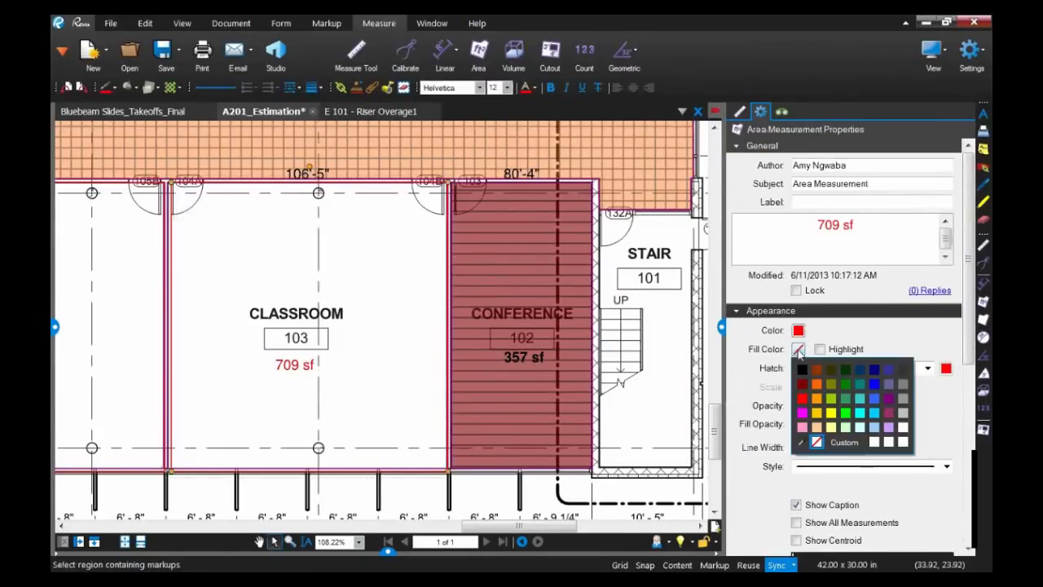
{"action": "left_click", "coordinate": [818, 407]}
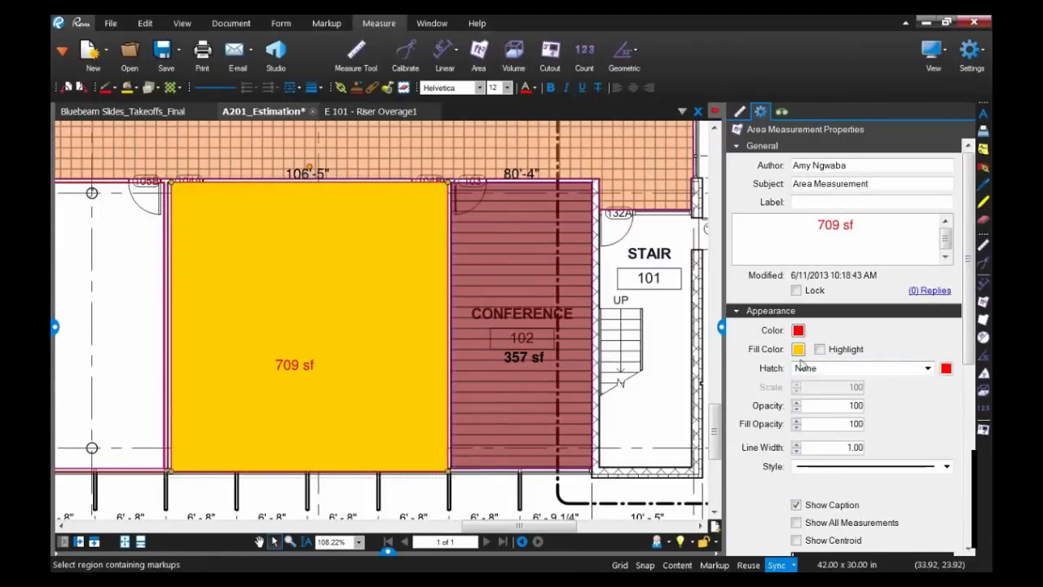
{"action": "left_click", "coordinate": [797, 429]}
{"action": "left_click", "coordinate": [797, 429]}
{"action": "left_click", "coordinate": [797, 429]}
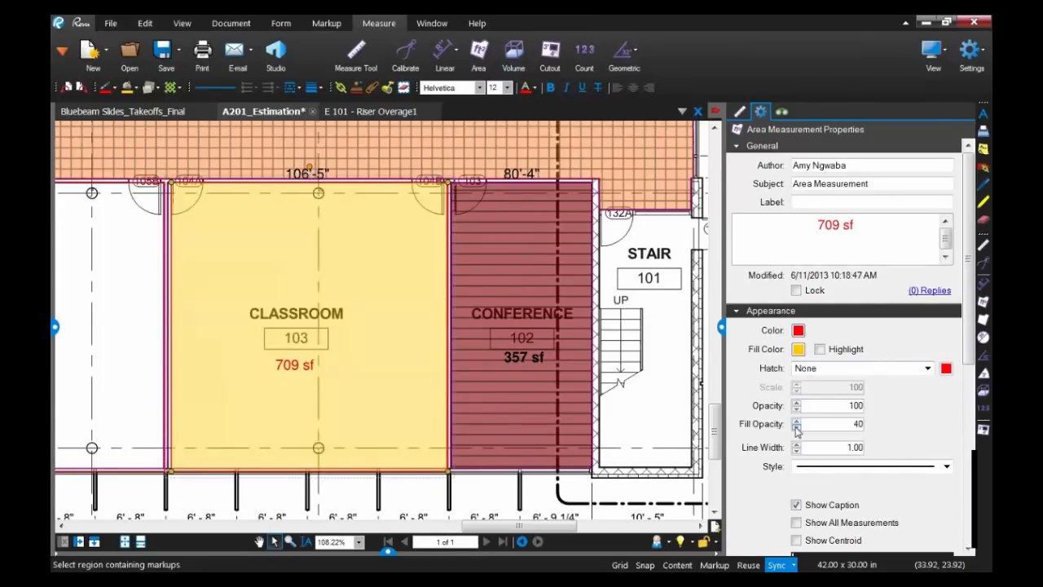
{"action": "left_click", "coordinate": [927, 369]}
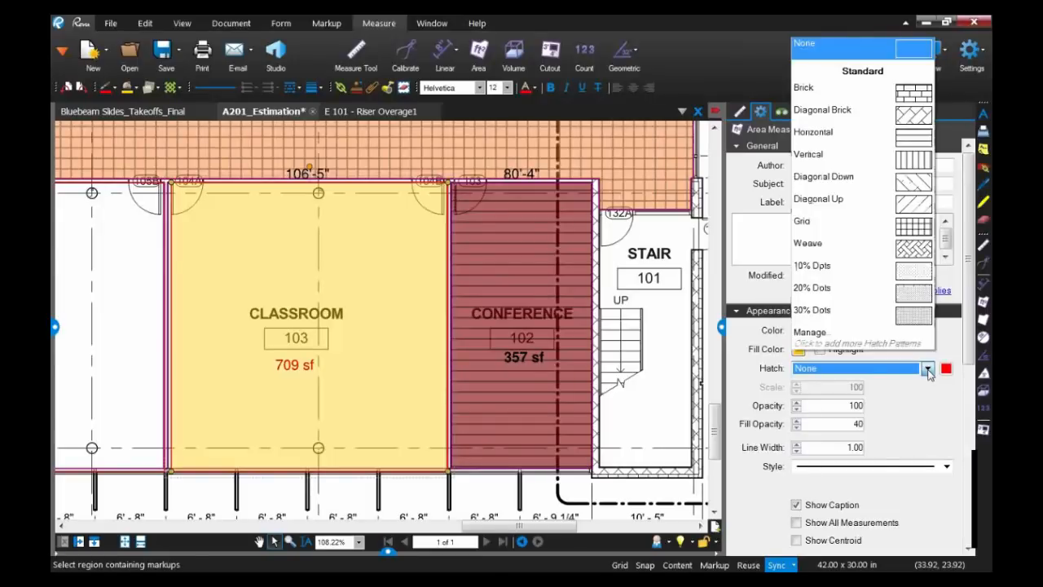
{"action": "left_click", "coordinate": [864, 310]}
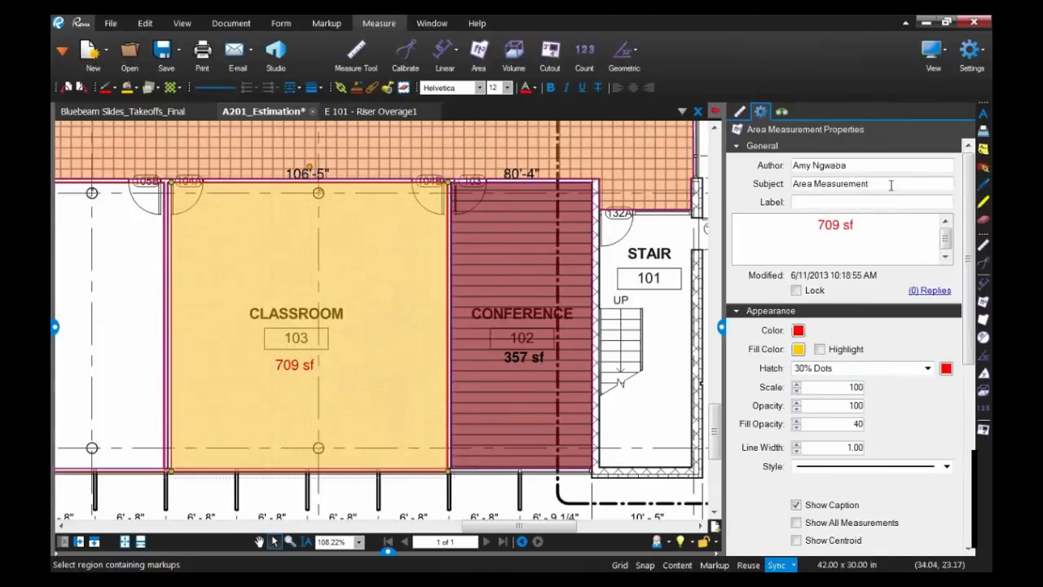
- Change the subject of the Classroom 103 area measurement to Carpet and check the Conference 102 flooring measurement's properties
{"action": "left_click_drag", "start_coordinate": [892, 184], "coordinate": [785, 183]}
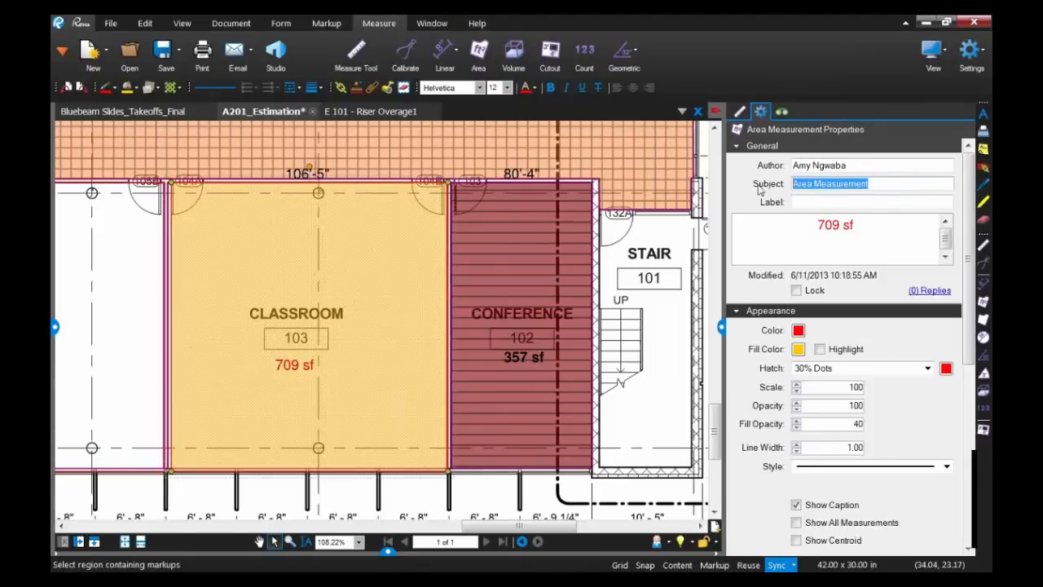
{"action": "type", "text": "co"}
{"action": "type", "text": "Carpet"}
{"action": "key", "text": "Return"}
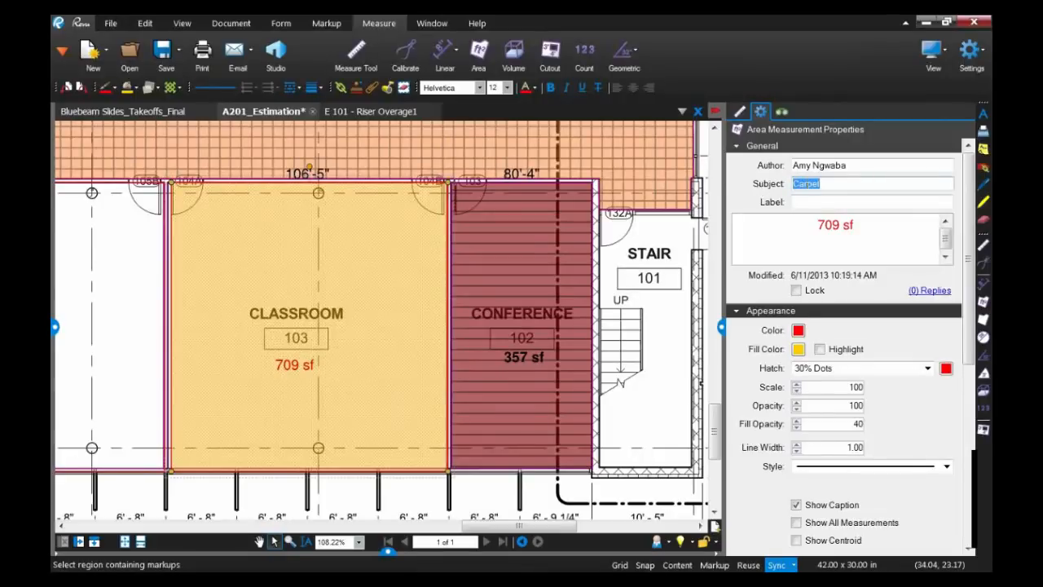
{"action": "left_click", "coordinate": [509, 268]}
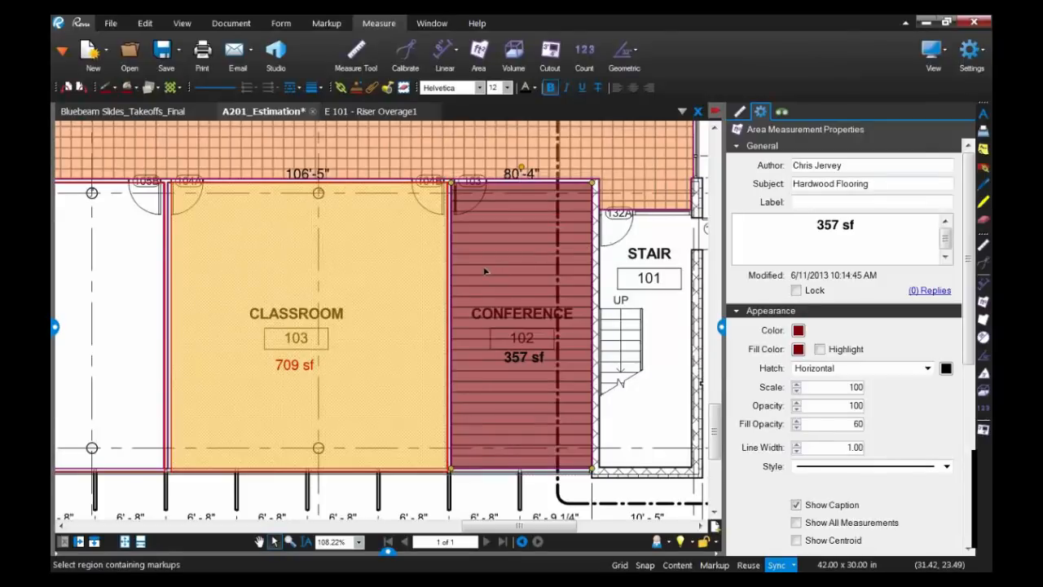
- Cut out a thin full-width rectangular strip along the lower wall of the Classroom 103 Carpet area measurement, below the column line
{"action": "left_click", "coordinate": [402, 272]}
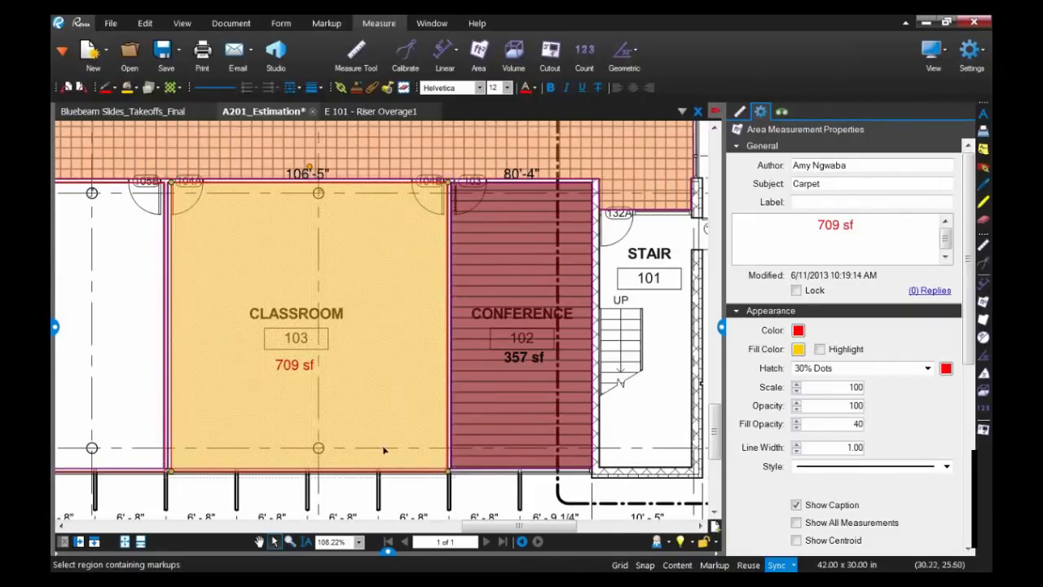
{"action": "left_click", "coordinate": [739, 111]}
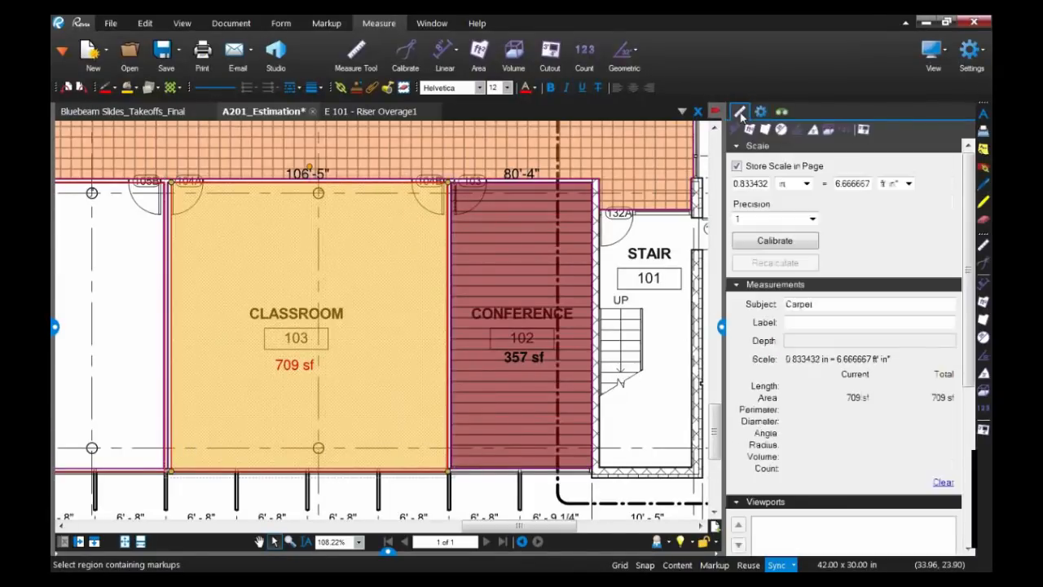
{"action": "left_click", "coordinate": [863, 130]}
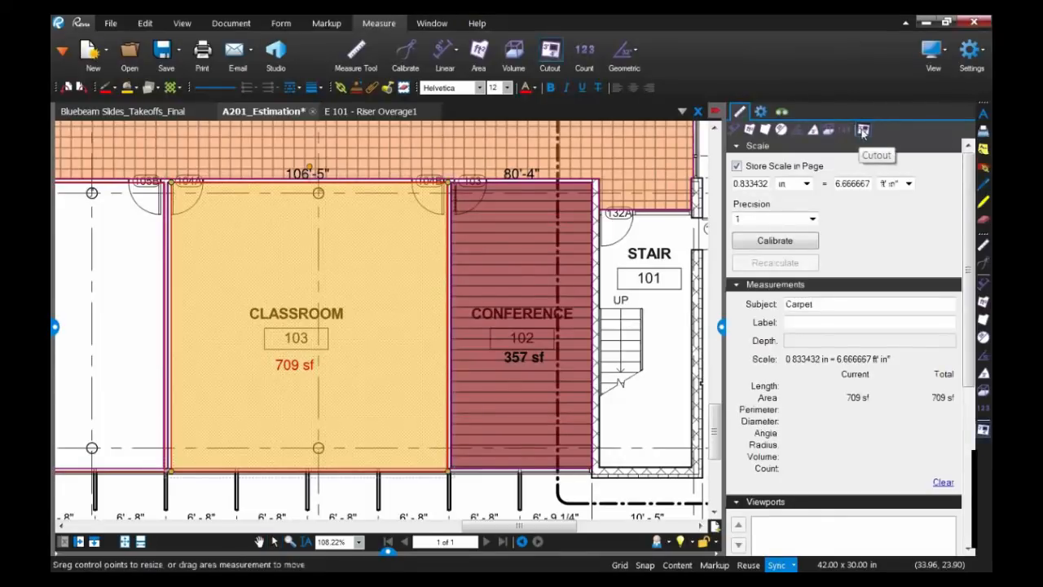
{"action": "left_click_drag", "start_coordinate": [175, 448], "coordinate": [446, 467]}
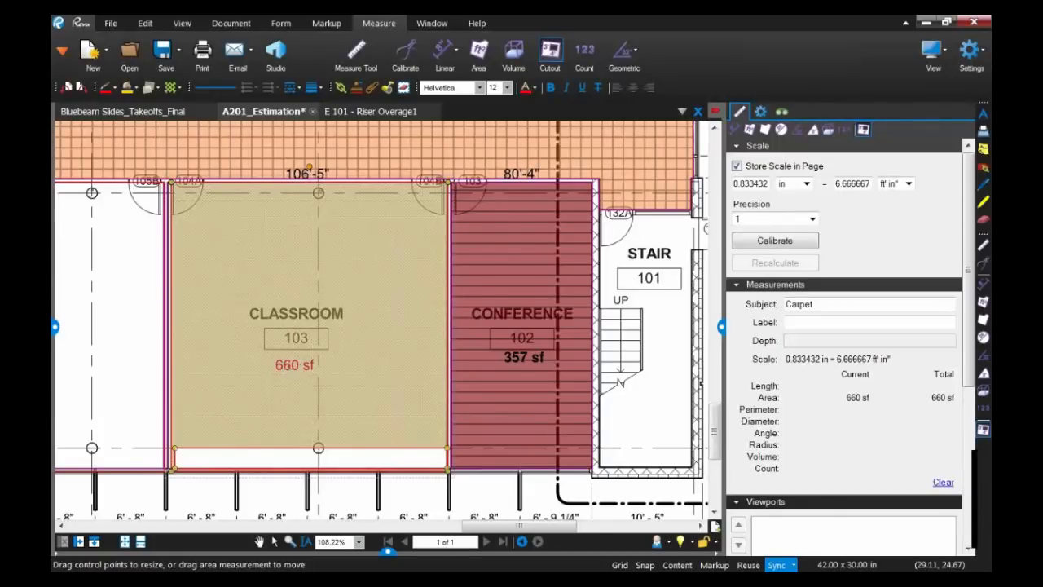
{"action": "scroll", "coordinate": [333, 414], "scroll_direction": "down", "scroll_amount": 3}
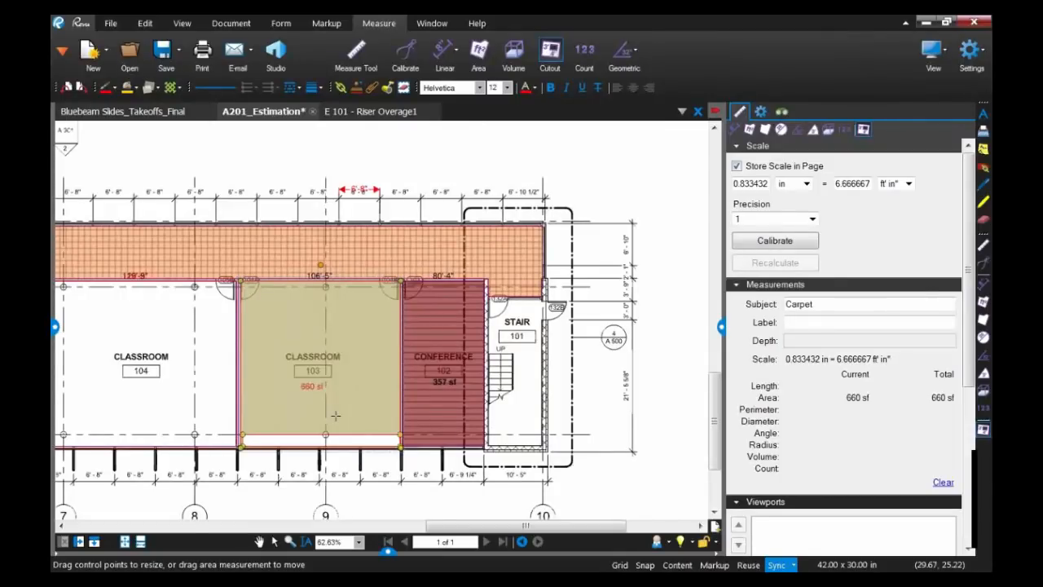
{"action": "left_click", "coordinate": [274, 541]}
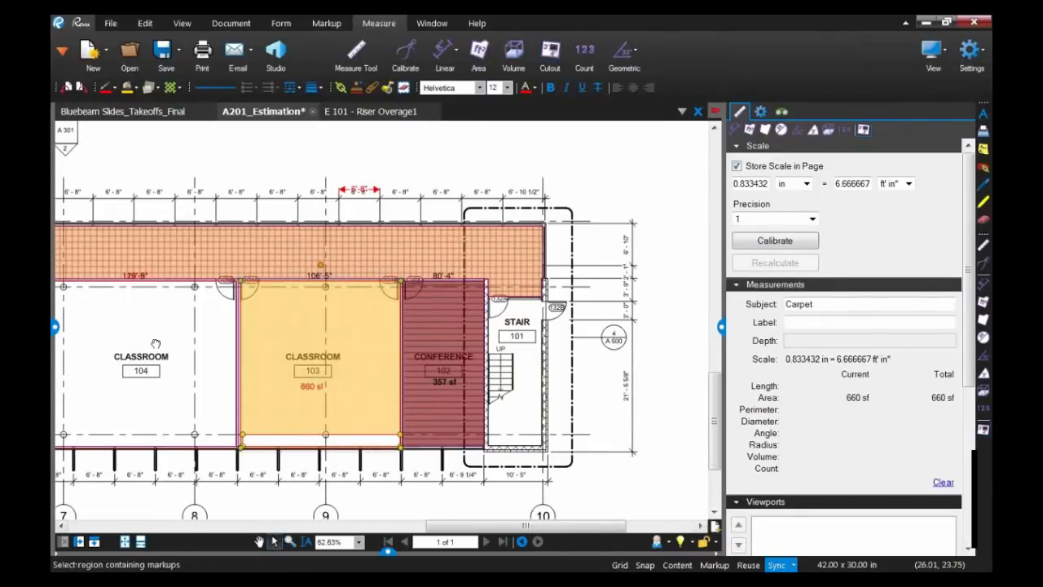
- Draw a four-sided area measurement around the exterior overhead canopy outside Entry 132, between grid lines B and E
{"action": "scroll", "coordinate": [340, 364], "scroll_direction": "down", "scroll_amount": 5}
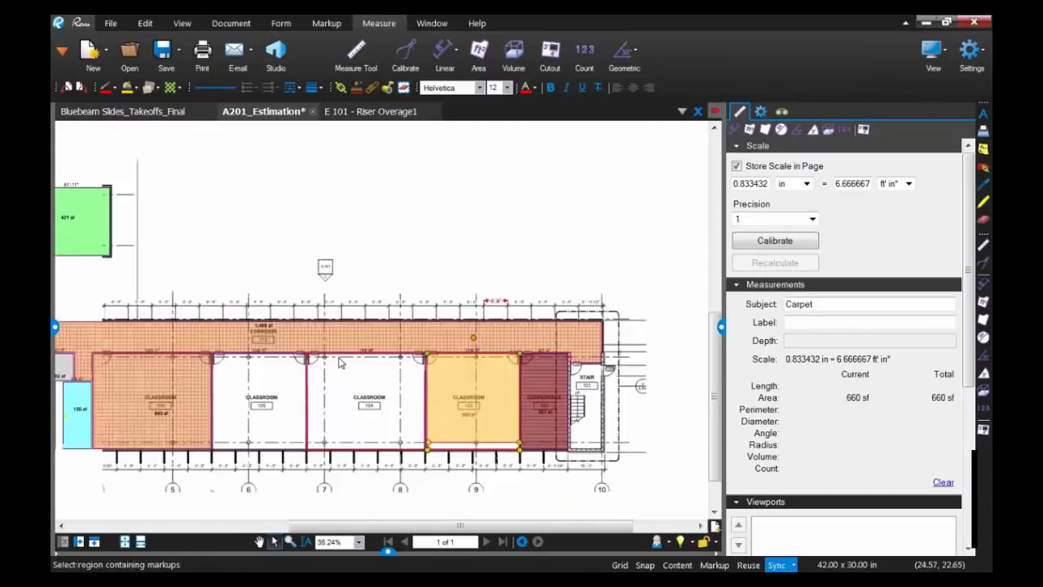
{"action": "mouse_move", "coordinate": [240, 271]}
{"action": "left_mouse_down"}
{"action": "mouse_move", "coordinate": [485, 347]}
{"action": "mouse_move", "coordinate": [635, 462]}
{"action": "left_mouse_up"}
{"action": "scroll", "coordinate": [314, 279], "scroll_direction": "up", "scroll_amount": 3}
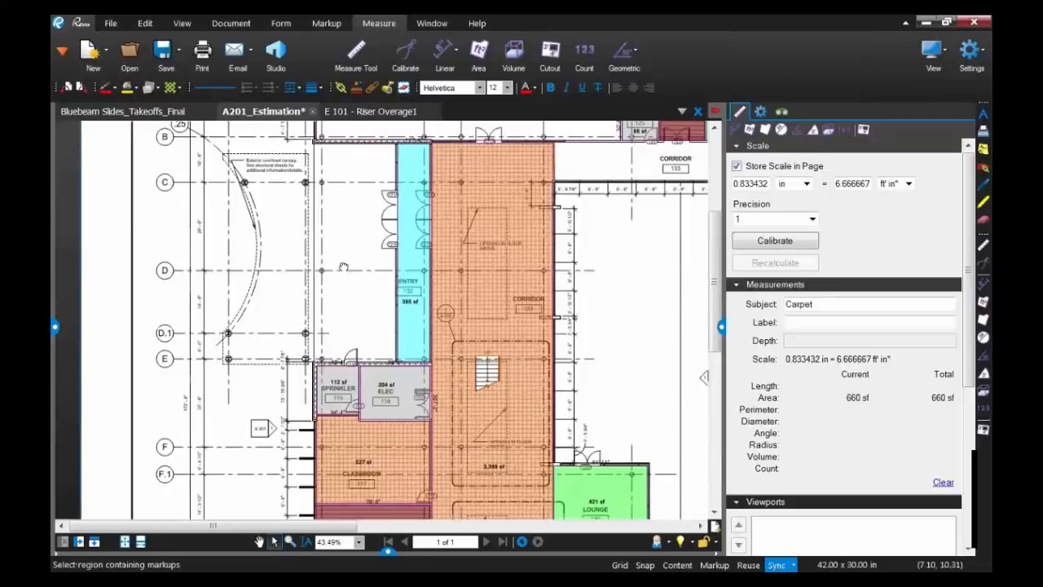
{"action": "scroll", "coordinate": [417, 318], "scroll_direction": "up", "scroll_amount": 4}
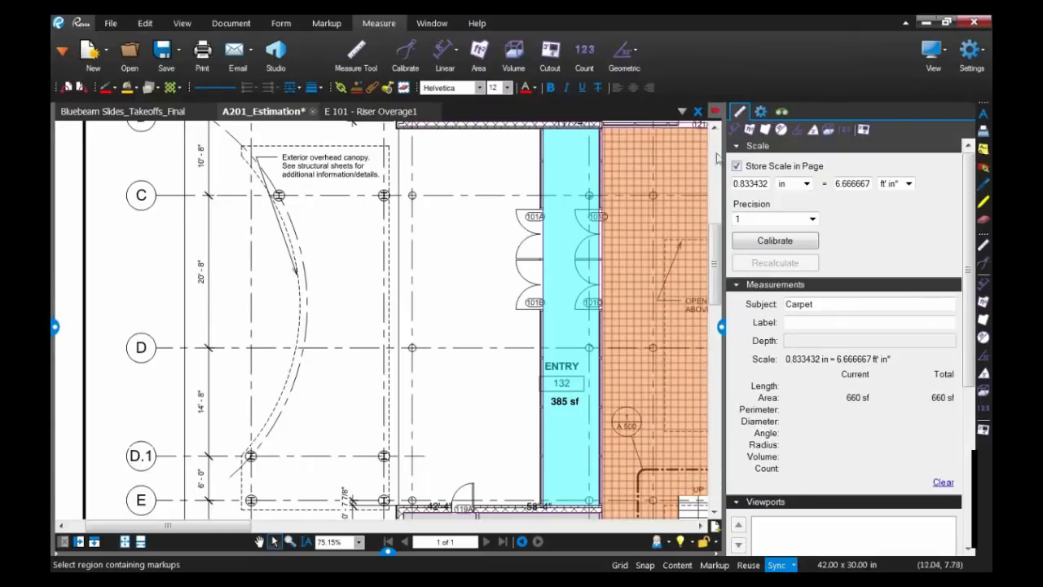
{"action": "left_click", "coordinate": [749, 131]}
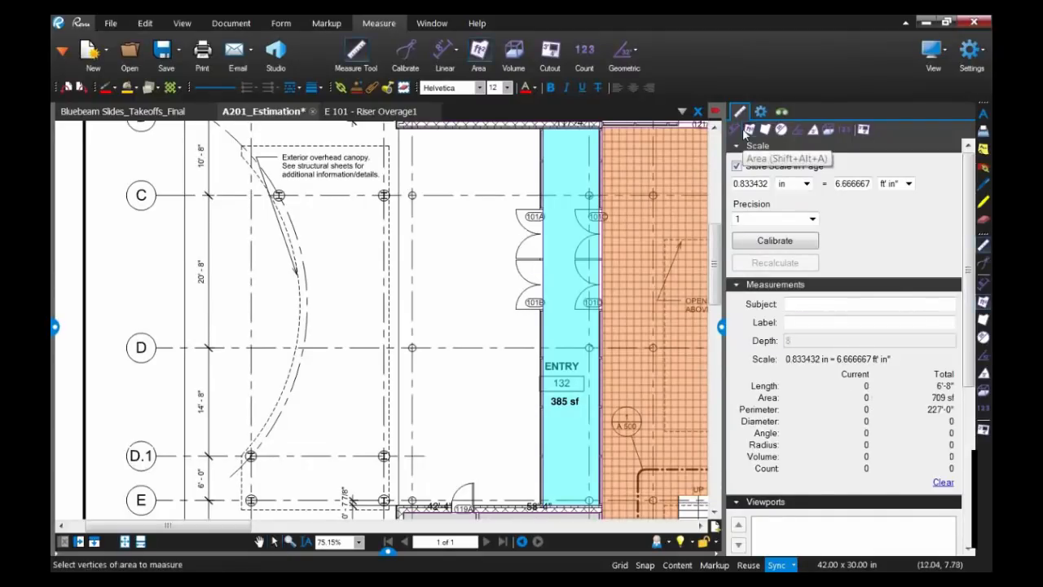
{"action": "left_click", "coordinate": [244, 148]}
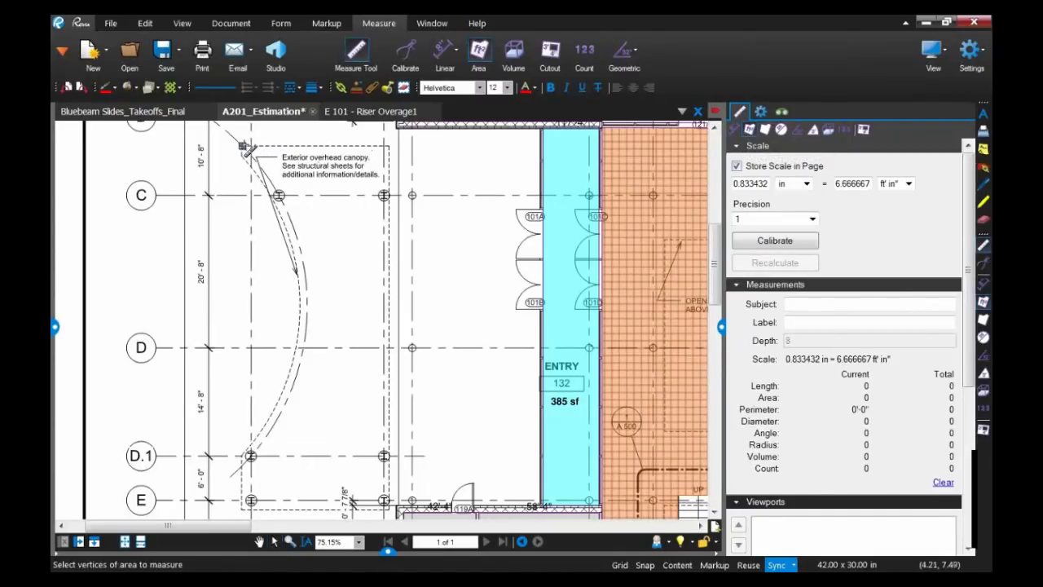
{"action": "left_click", "coordinate": [387, 151]}
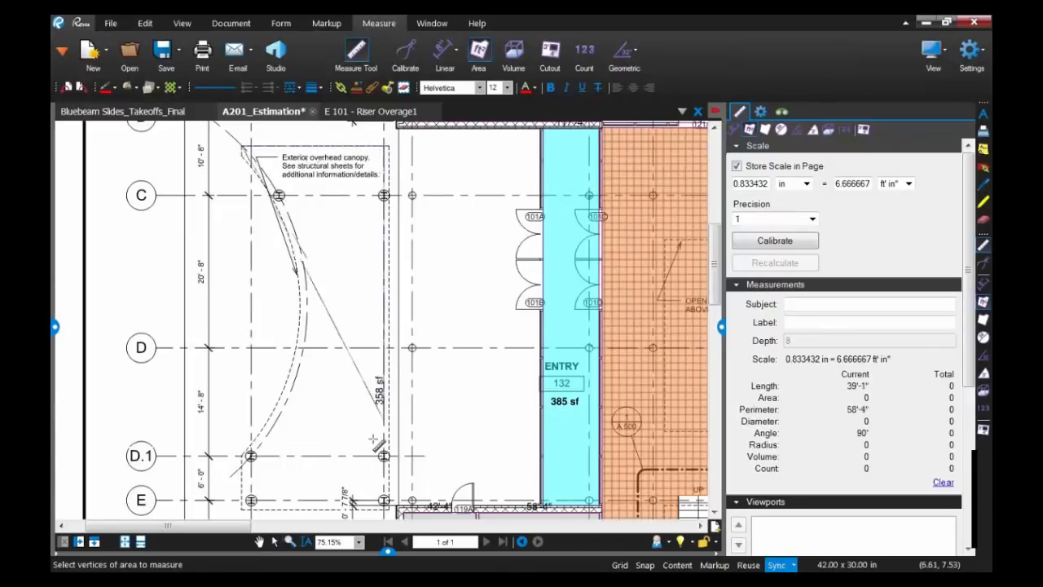
{"action": "left_click", "coordinate": [385, 484]}
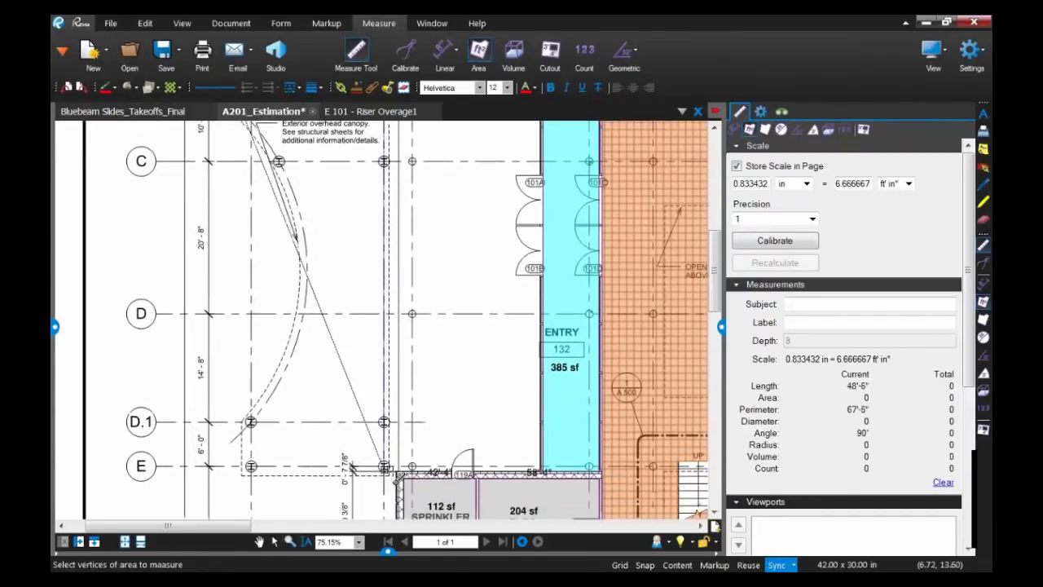
{"action": "left_click", "coordinate": [243, 470]}
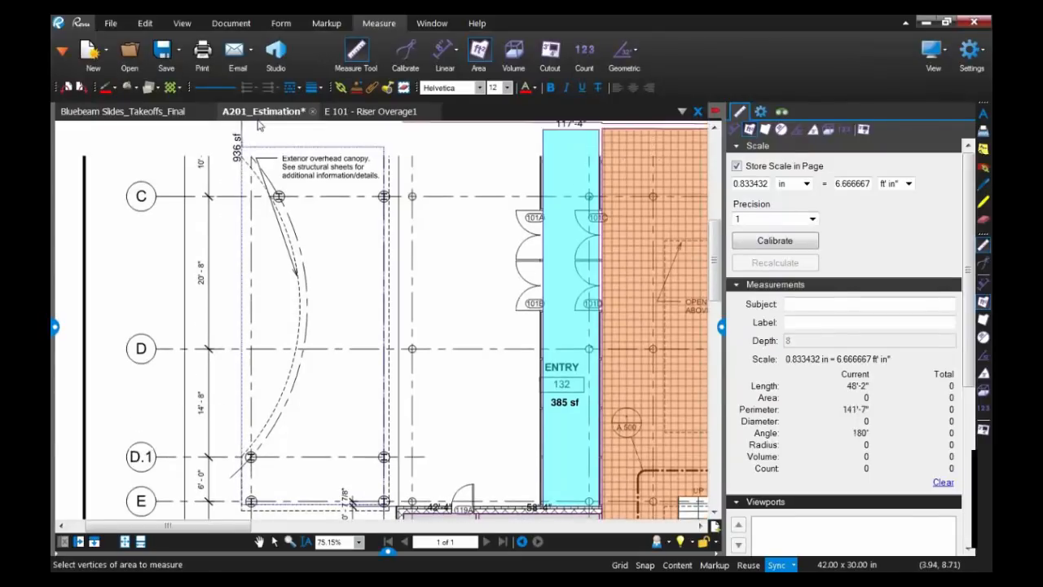
{"action": "left_click", "coordinate": [242, 207]}
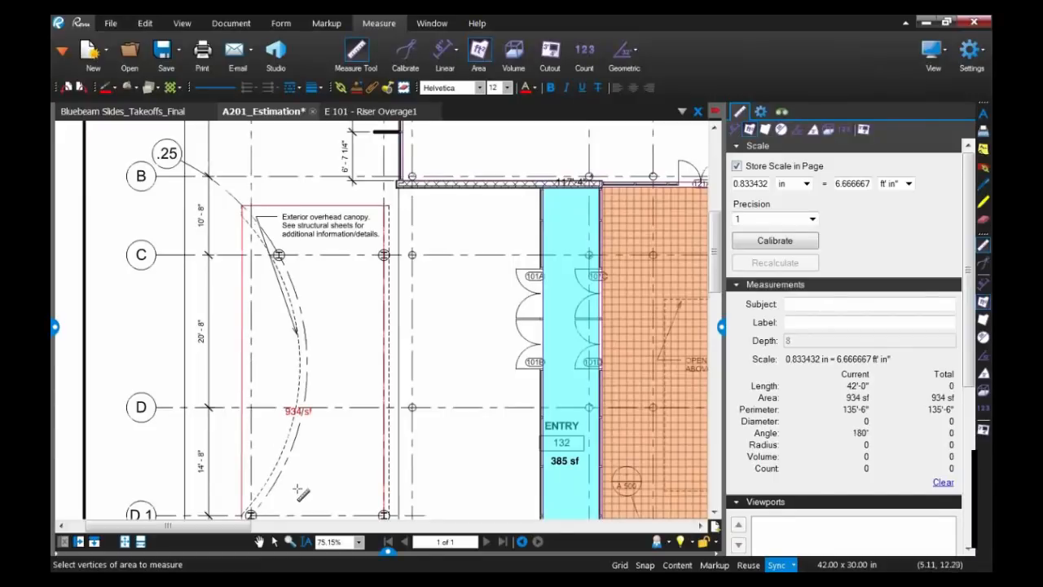
{"action": "left_click", "coordinate": [274, 542]}
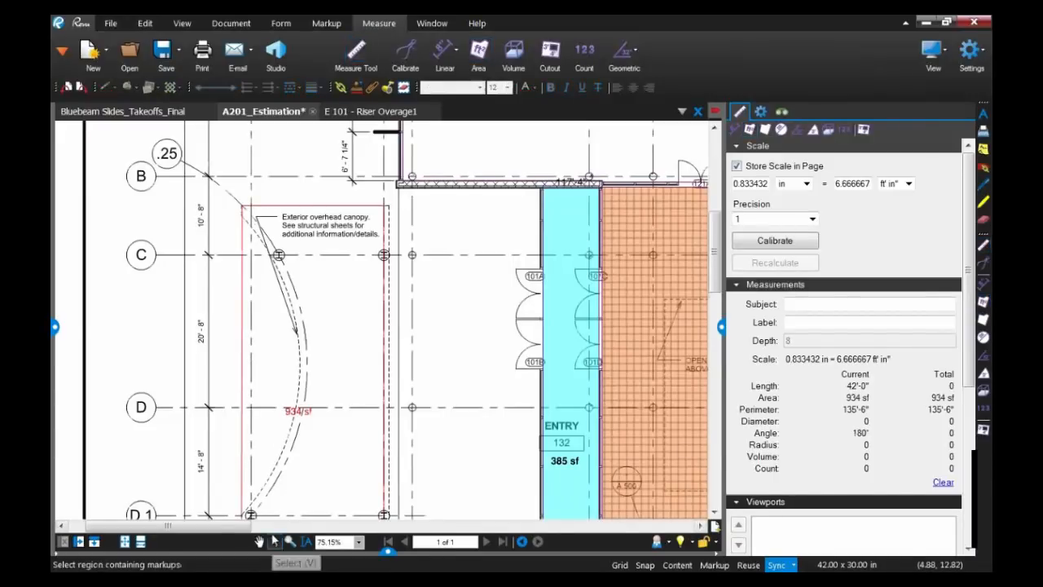
- Convert the canopy area measurement's outer straight edge to an arc and bend it inward to follow the curved canopy line
{"action": "right_click", "coordinate": [243, 349]}
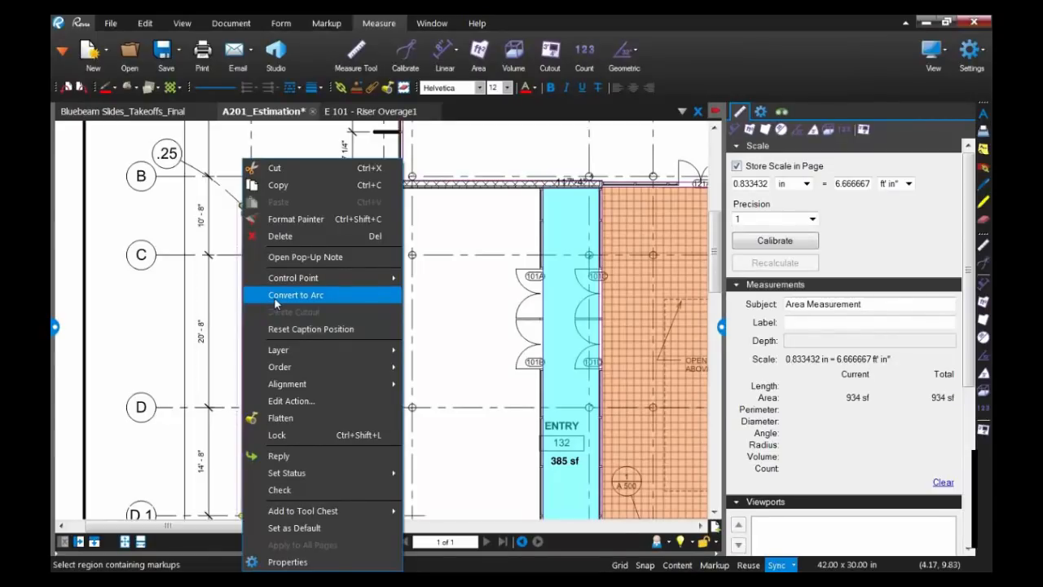
{"action": "left_click", "coordinate": [295, 295]}
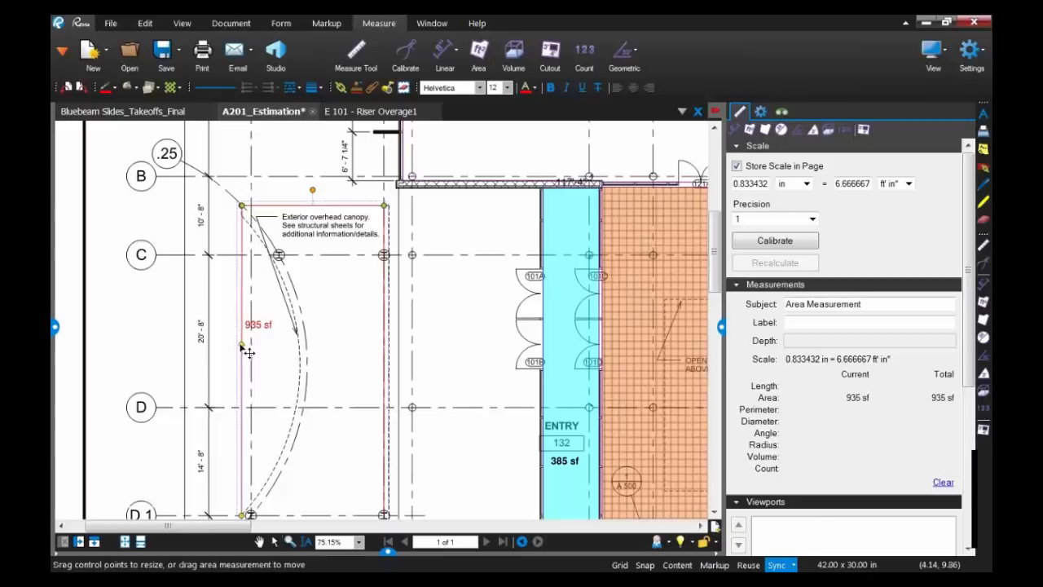
{"action": "left_click_drag", "start_coordinate": [242, 346], "coordinate": [376, 412]}
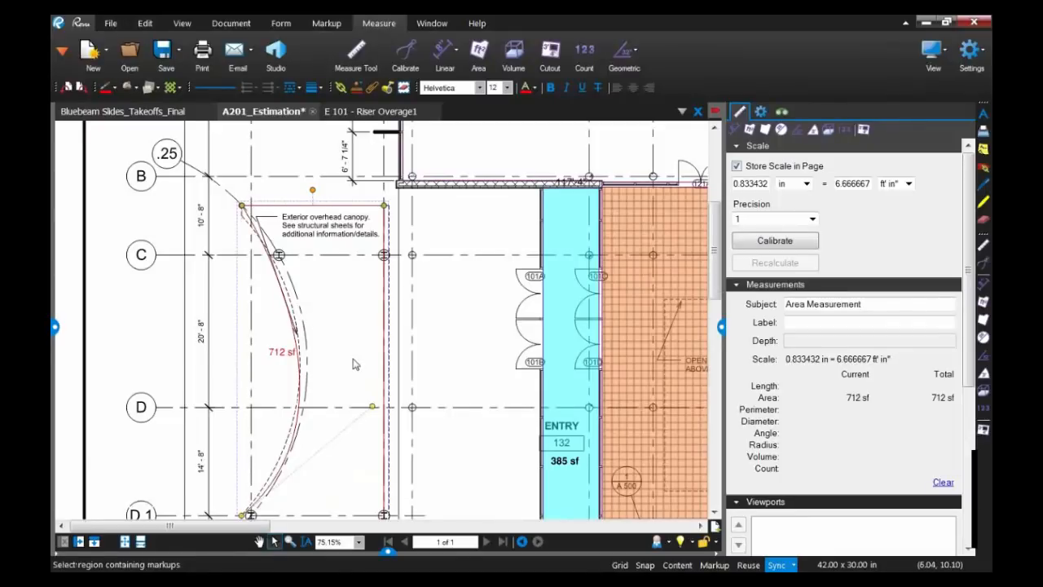
- Count the toilets in the restrooms with a count measurement, marking three in Women 108 and two in Men 107
{"action": "scroll", "coordinate": [356, 361], "scroll_direction": "down", "scroll_amount": 1}
{"action": "scroll", "coordinate": [314, 287], "scroll_direction": "down", "scroll_amount": 1}
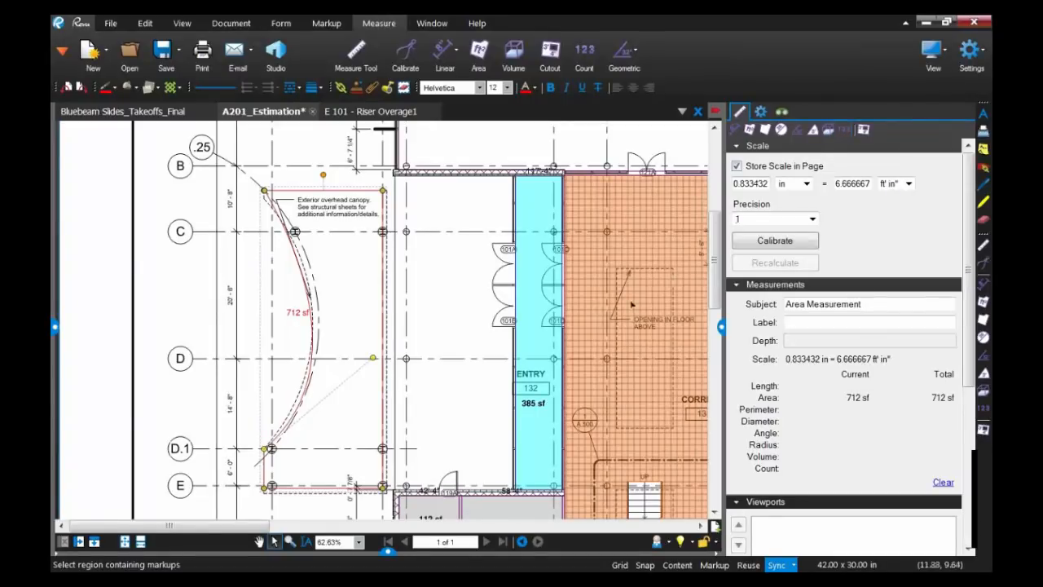
{"action": "scroll", "coordinate": [609, 336], "scroll_direction": "down", "scroll_amount": 4}
{"action": "left_click_drag", "start_coordinate": [610, 337], "coordinate": [523, 185]}
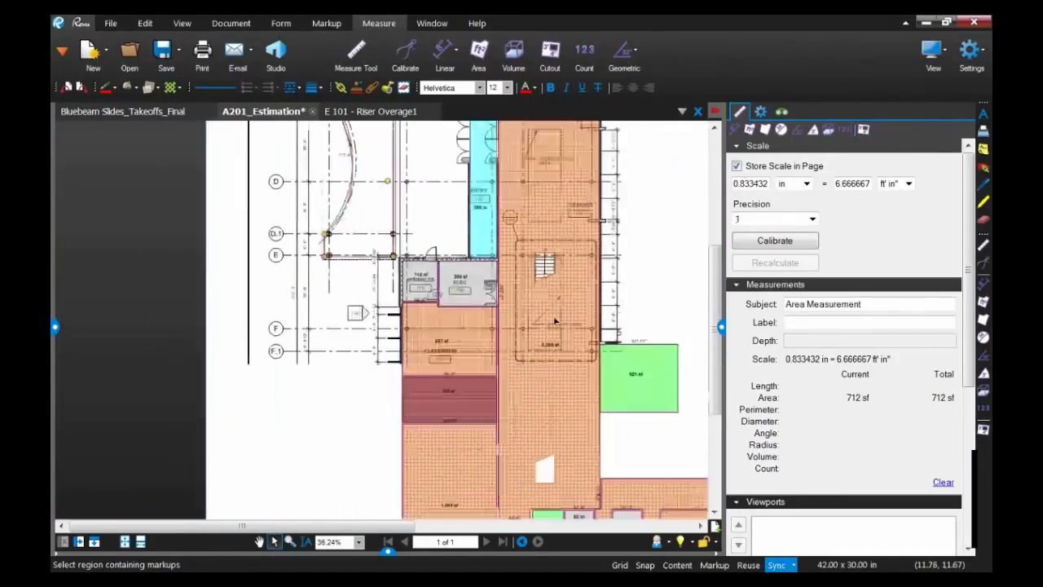
{"action": "left_click_drag", "start_coordinate": [571, 364], "coordinate": [546, 196]}
{"action": "scroll", "coordinate": [622, 336], "scroll_direction": "up", "scroll_amount": 5}
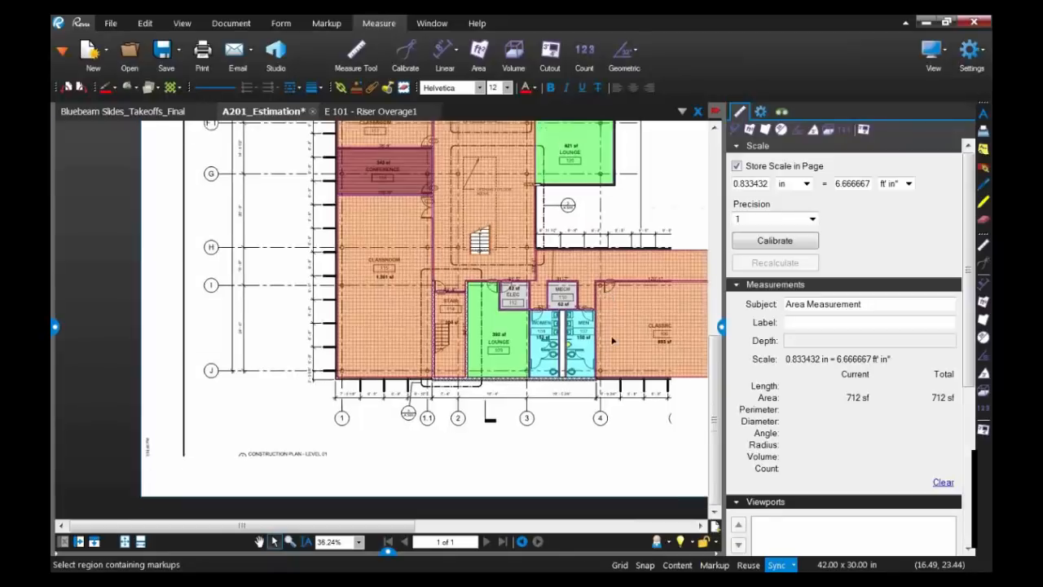
{"action": "scroll", "coordinate": [616, 342], "scroll_direction": "up", "scroll_amount": 1}
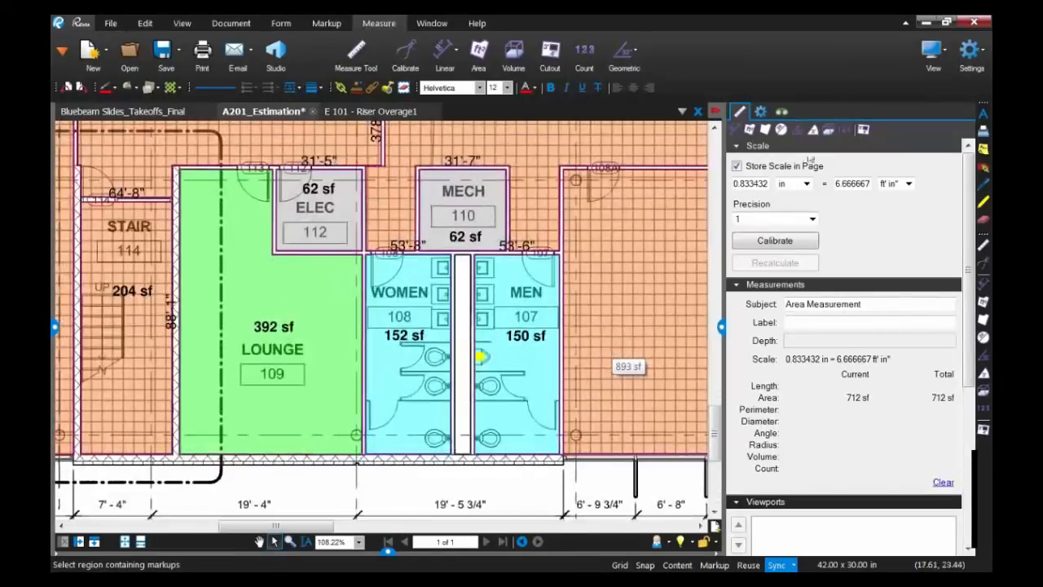
{"action": "left_click", "coordinate": [843, 133]}
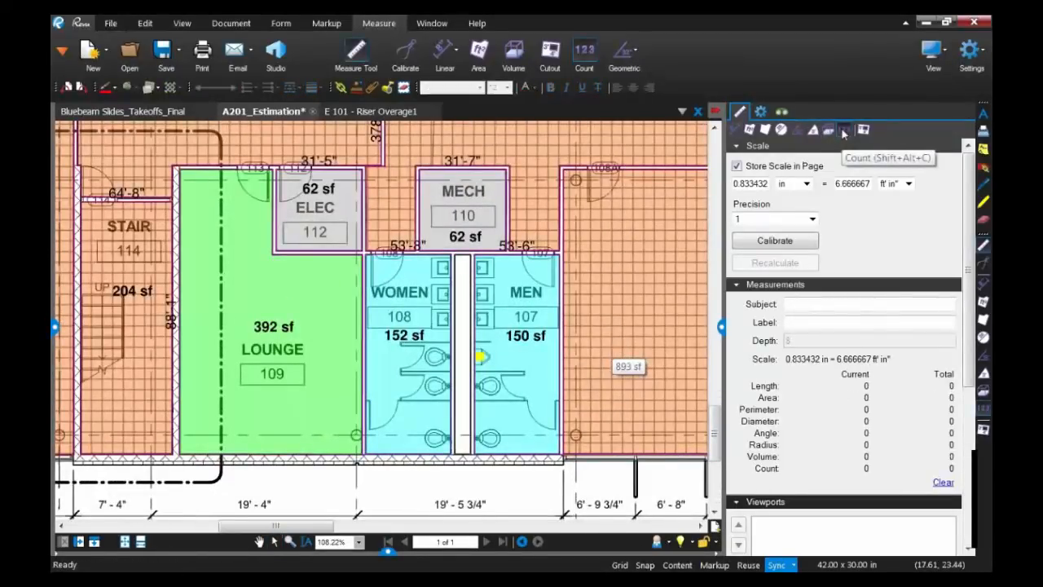
{"action": "scroll", "coordinate": [422, 442], "scroll_direction": "up", "scroll_amount": 1}
{"action": "scroll", "coordinate": [424, 442], "scroll_direction": "up", "scroll_amount": 2}
{"action": "left_click", "coordinate": [438, 318]}
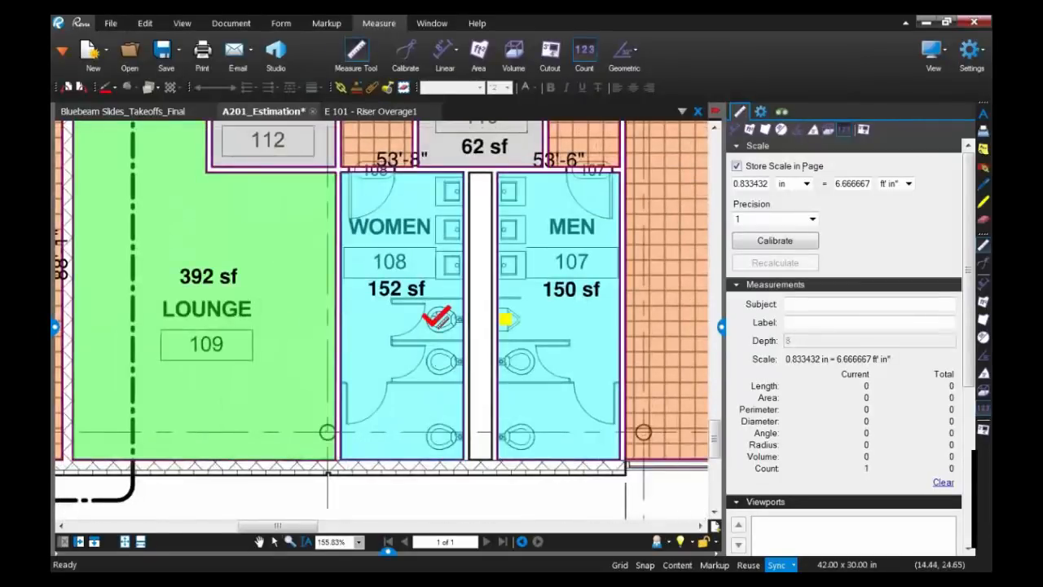
{"action": "left_click", "coordinate": [436, 357]}
{"action": "left_click", "coordinate": [440, 436]}
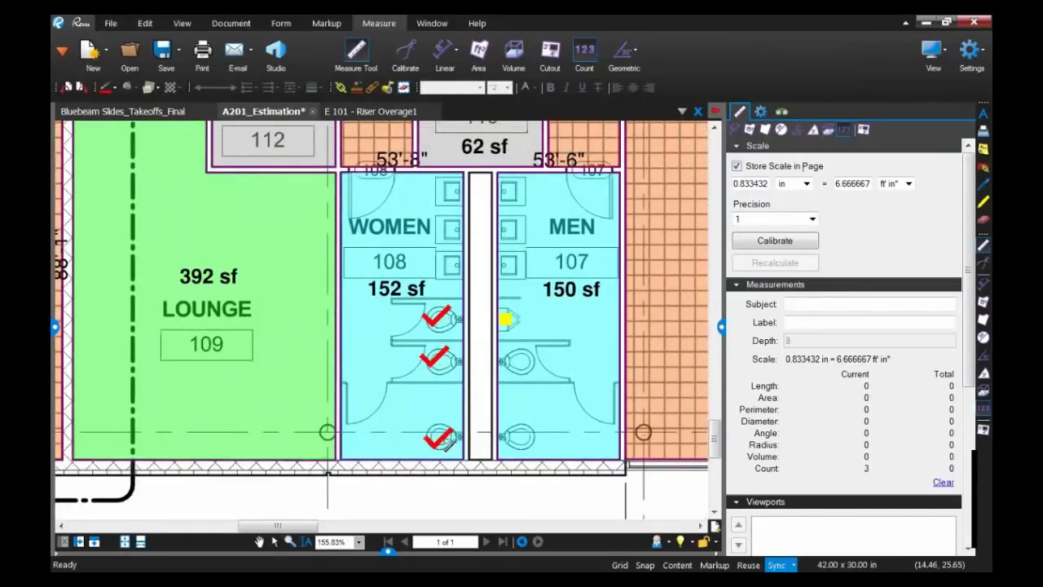
{"action": "left_click", "coordinate": [514, 436]}
{"action": "left_click", "coordinate": [519, 361]}
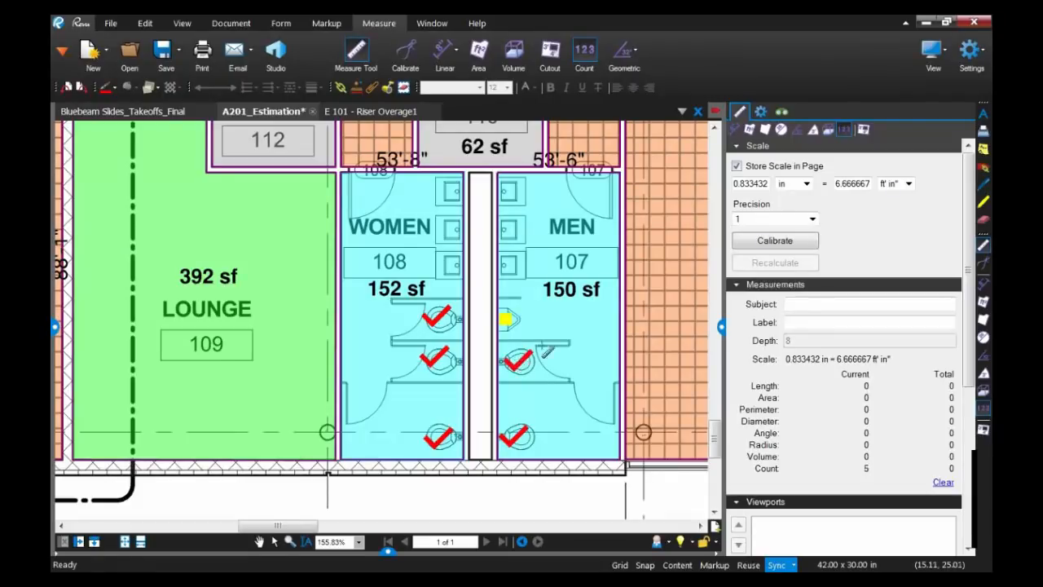
- Set the color of the restroom toilet count measurement to orange
{"action": "left_click", "coordinate": [760, 113]}
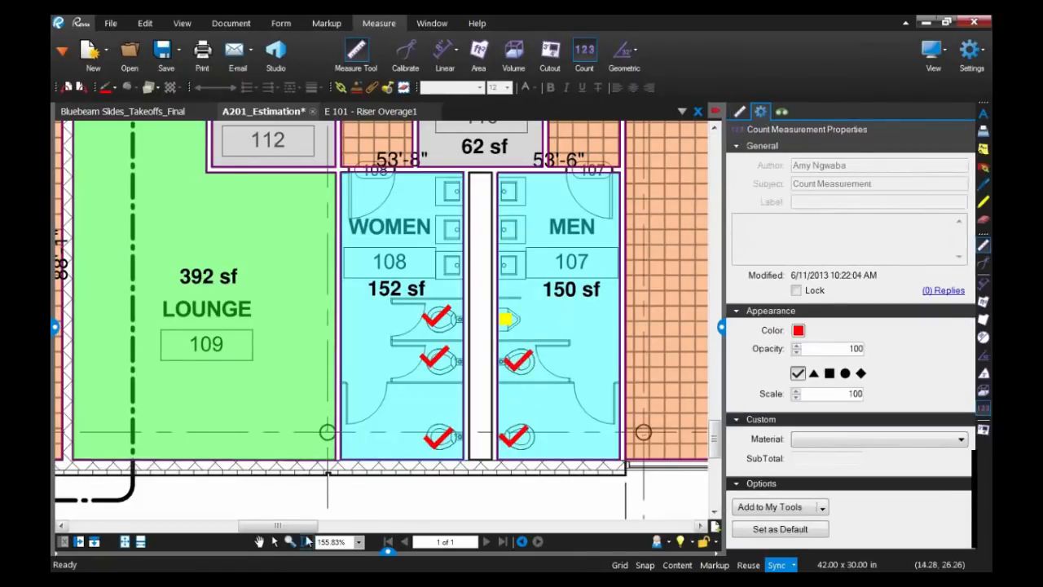
{"action": "key", "text": "Escape"}
{"action": "left_click", "coordinate": [520, 372]}
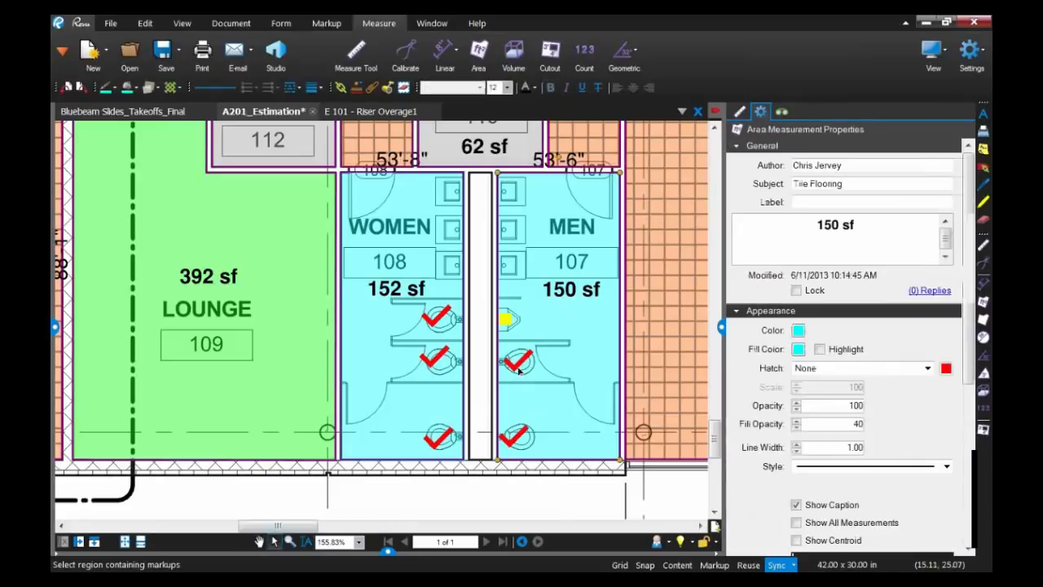
{"action": "left_click", "coordinate": [519, 361]}
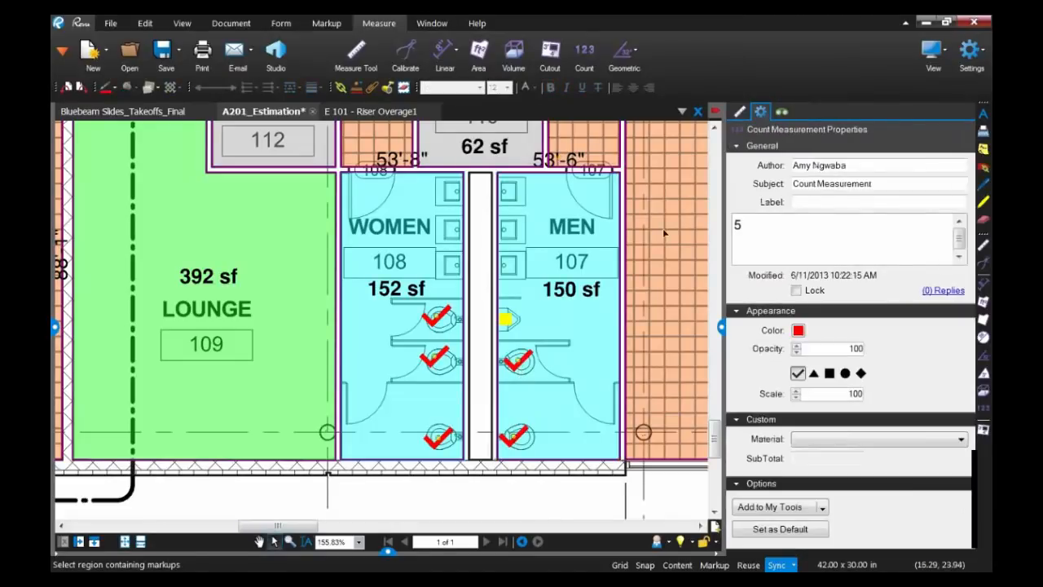
{"action": "left_click", "coordinate": [799, 331]}
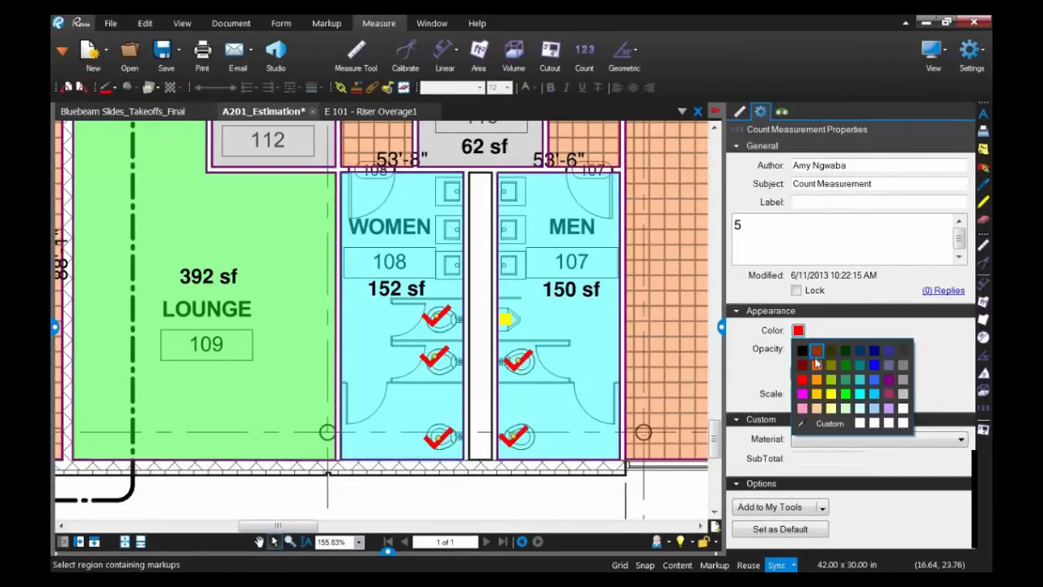
{"action": "left_click", "coordinate": [816, 364]}
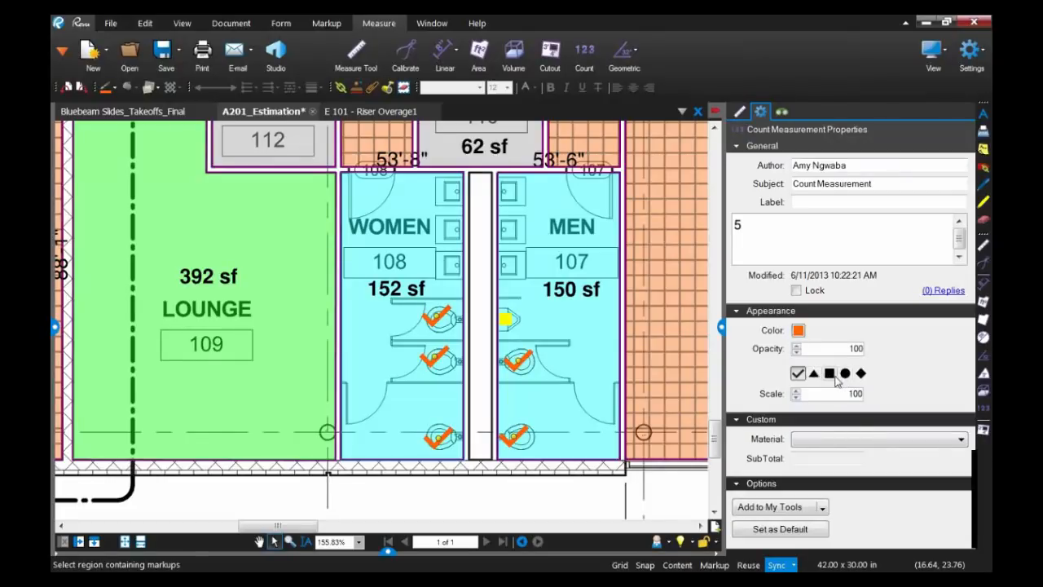
- Change the toilet count markers to the Circle symbol at a scale of 50
{"action": "left_click", "coordinate": [844, 376]}
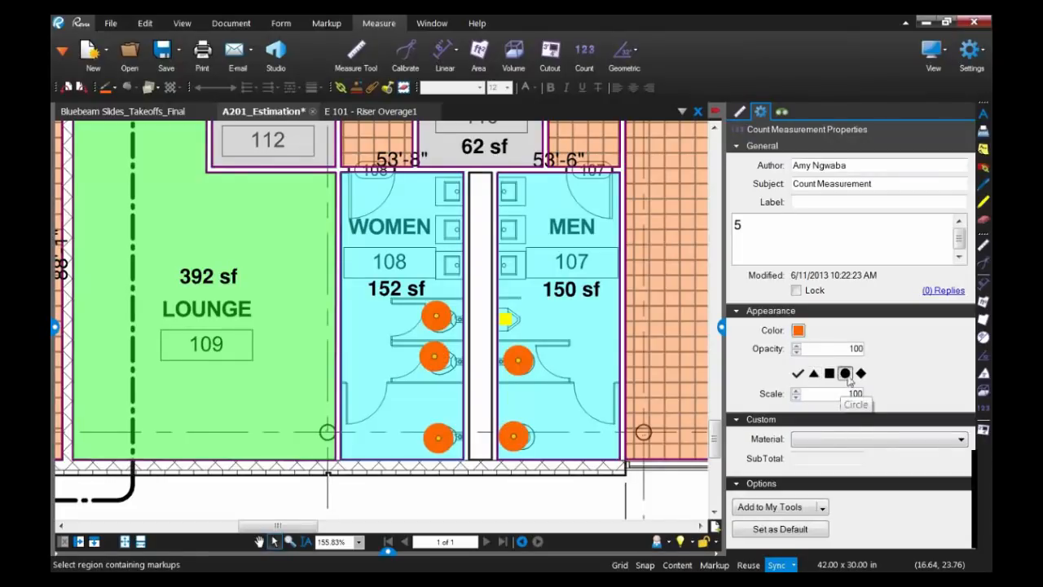
{"action": "left_click", "coordinate": [797, 398]}
{"action": "left_click", "coordinate": [797, 398]}
{"action": "left_click", "coordinate": [797, 397]}
{"action": "left_click", "coordinate": [797, 397]}
{"action": "left_click", "coordinate": [797, 398]}
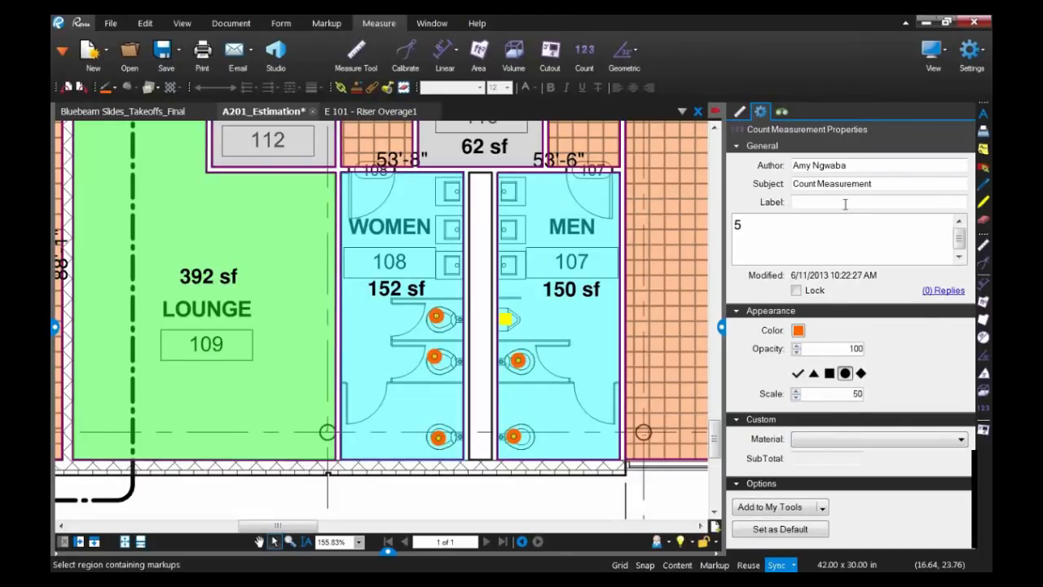
- Set the subject of the restroom toilet count measurement to Toilets
{"action": "left_click_drag", "start_coordinate": [882, 183], "coordinate": [785, 187]}
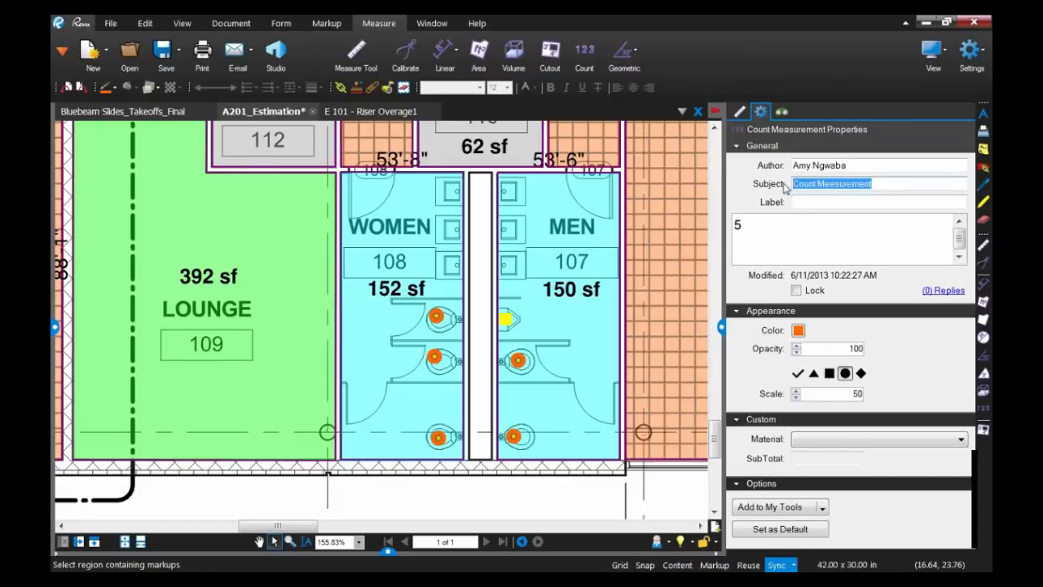
{"action": "type", "text": "Toilets"}
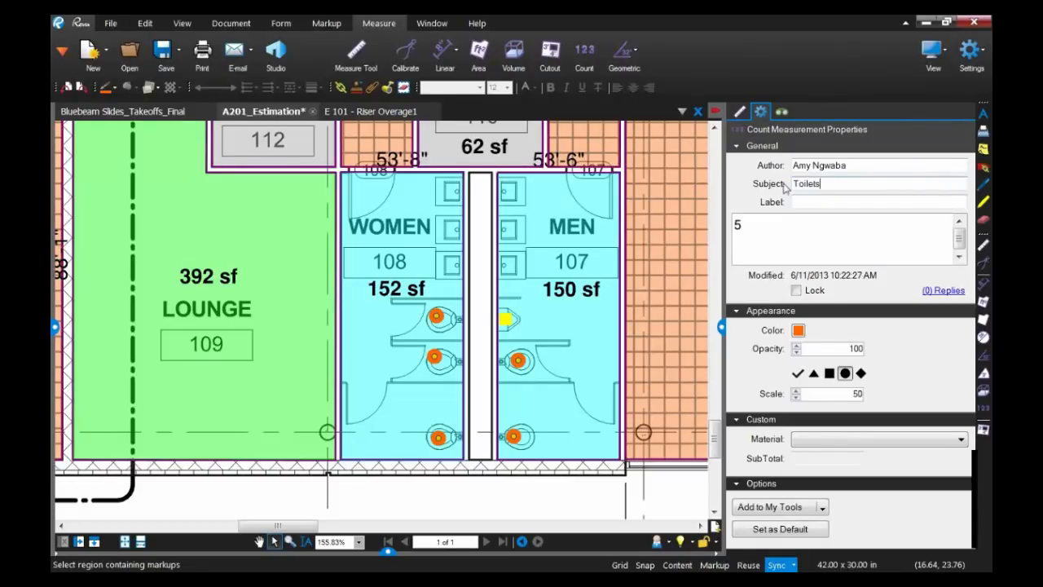
{"action": "key", "text": "Return"}
- Examine the toilet count measurement's commands for the option to resume the count
{"action": "left_click", "coordinate": [523, 369]}
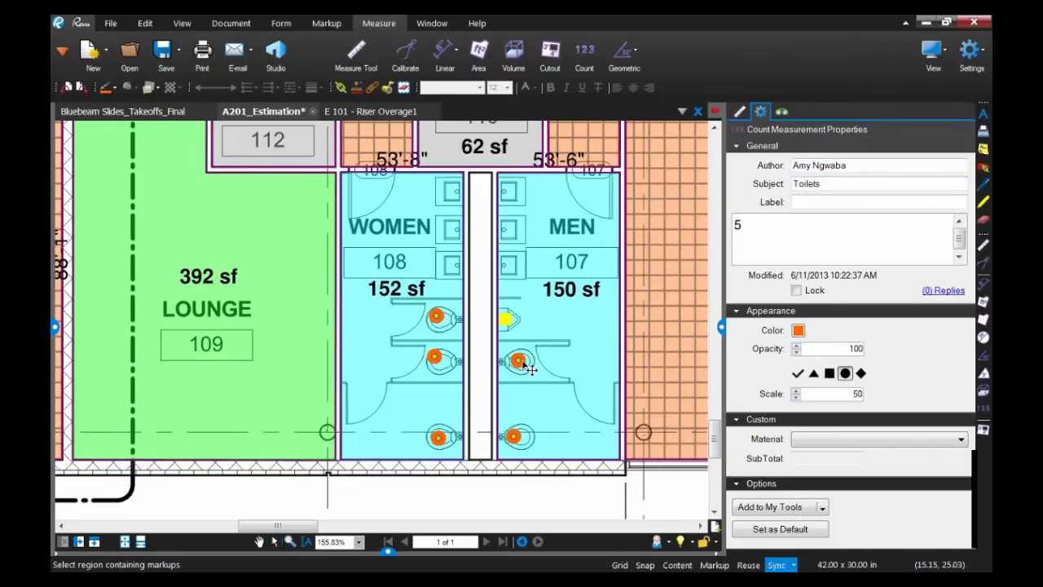
{"action": "right_click", "coordinate": [523, 371]}
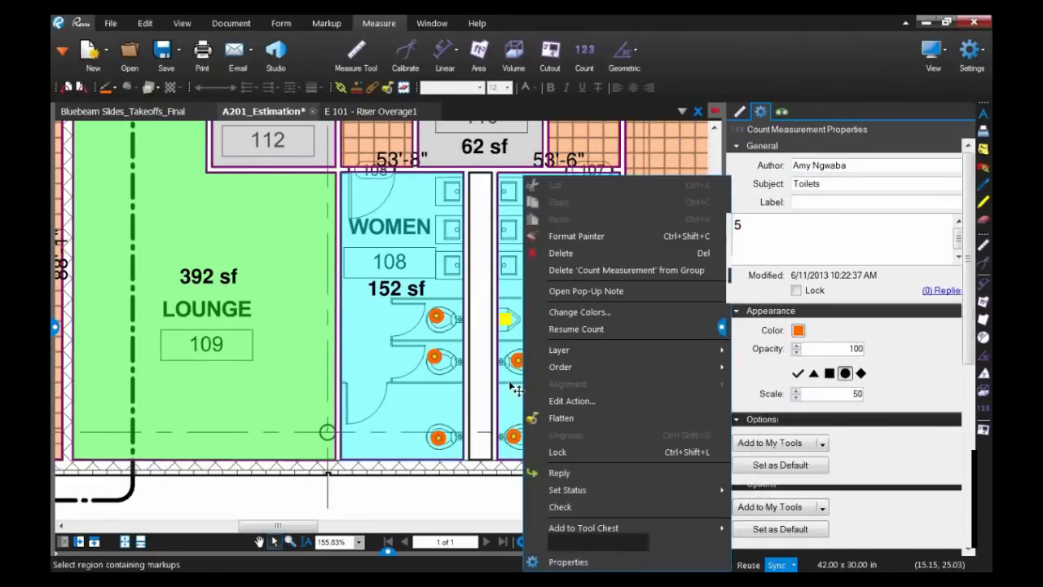
{"action": "left_click", "coordinate": [510, 385]}
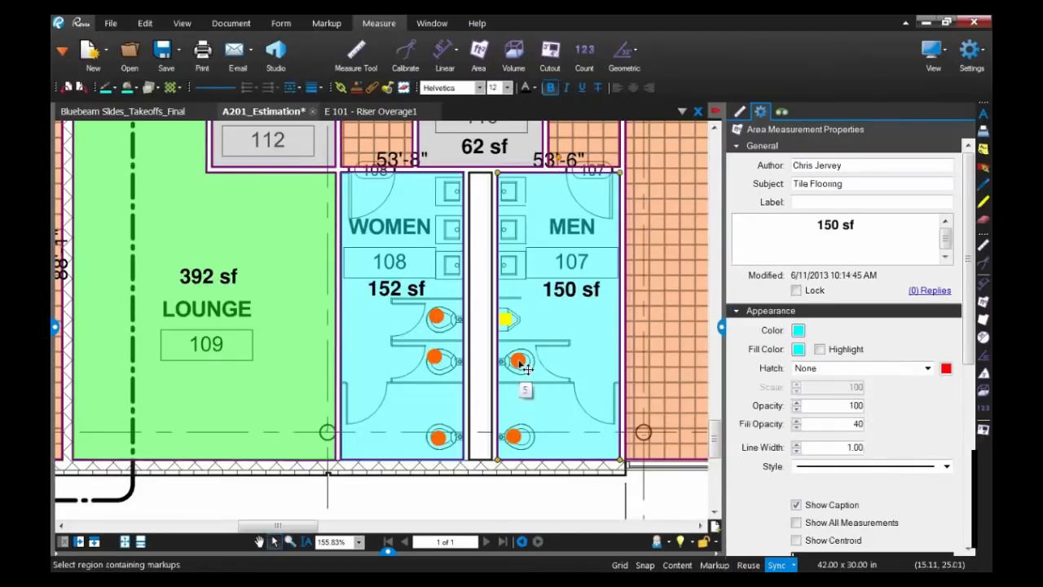
{"action": "left_click", "coordinate": [525, 368]}
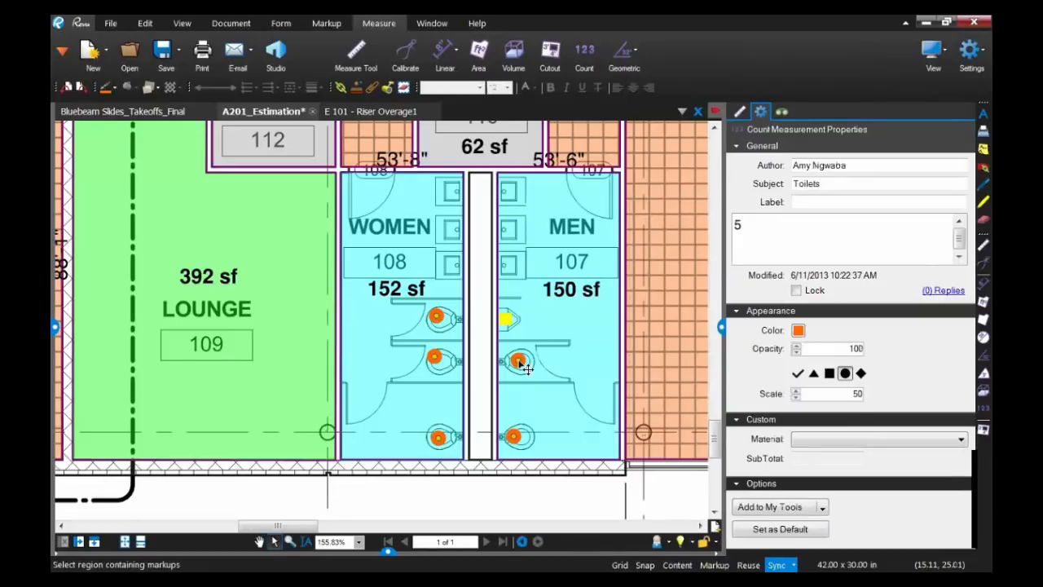
{"action": "right_click", "coordinate": [522, 366]}
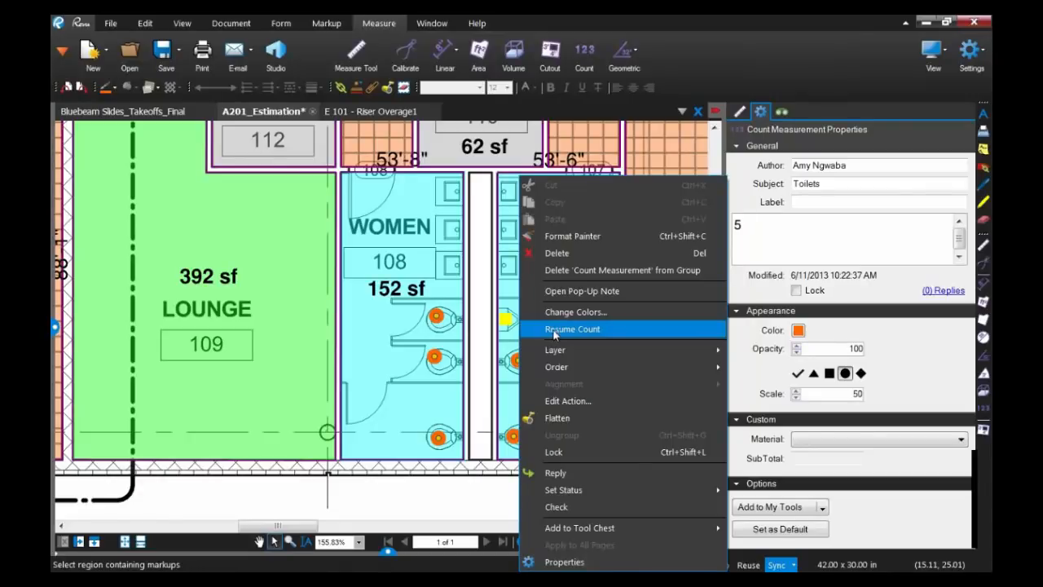
{"action": "left_click", "coordinate": [515, 362]}
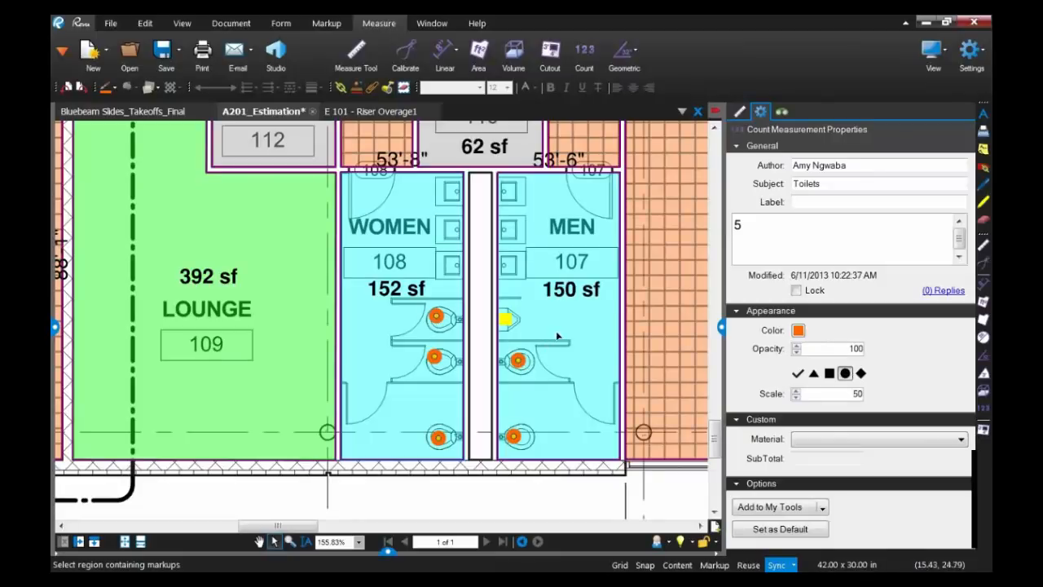
- Display the Tool Chest with its tool sets alongside the floor plan
{"action": "scroll", "coordinate": [559, 335], "scroll_direction": "down", "scroll_amount": 1}
{"action": "scroll", "coordinate": [559, 335], "scroll_direction": "down", "scroll_amount": 1}
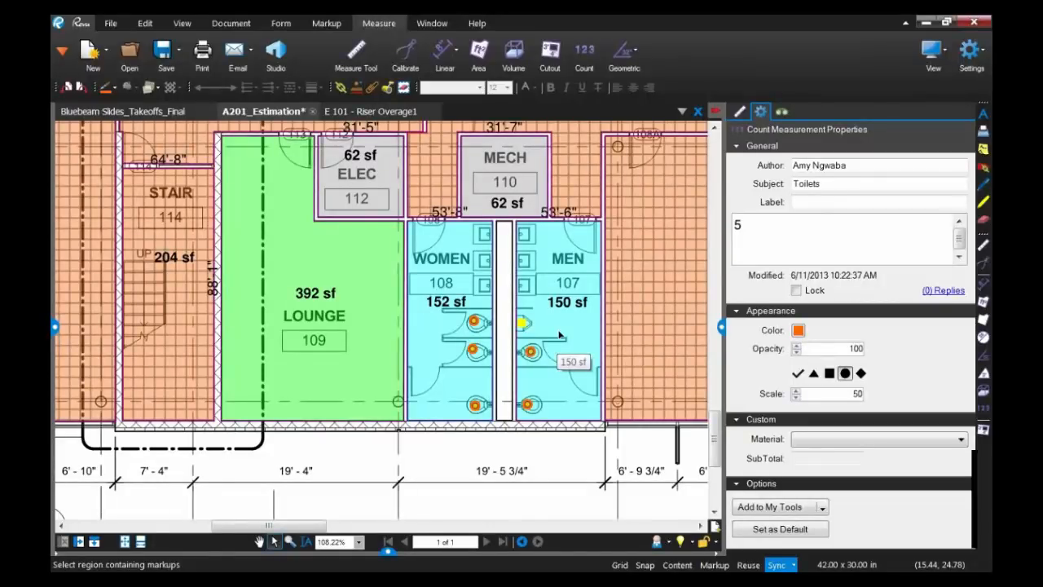
{"action": "scroll", "coordinate": [560, 334], "scroll_direction": "down", "scroll_amount": 3}
{"action": "scroll", "coordinate": [568, 312], "scroll_direction": "down", "scroll_amount": 4}
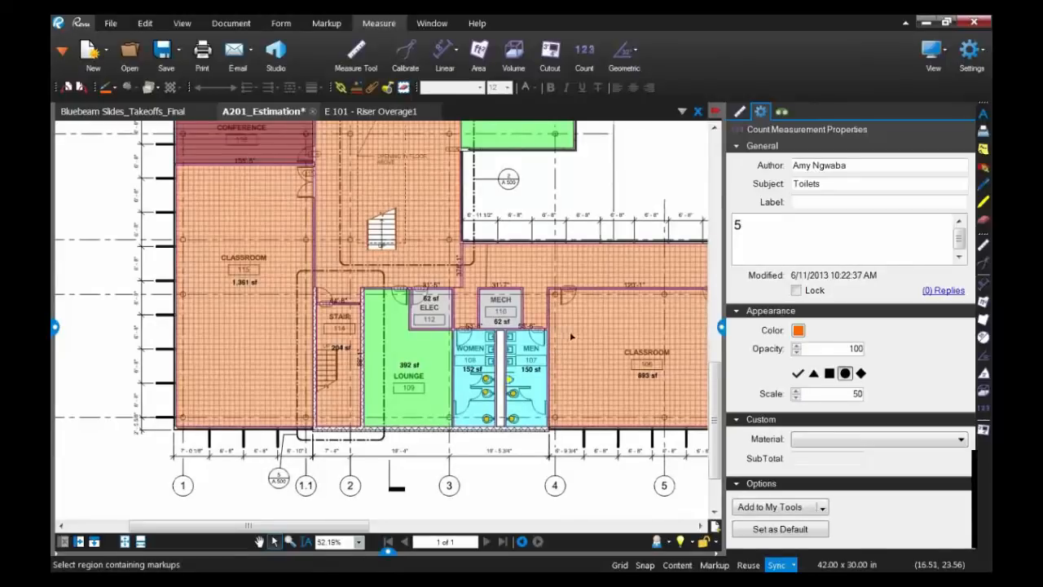
{"action": "left_click_drag", "start_coordinate": [571, 336], "coordinate": [524, 373]}
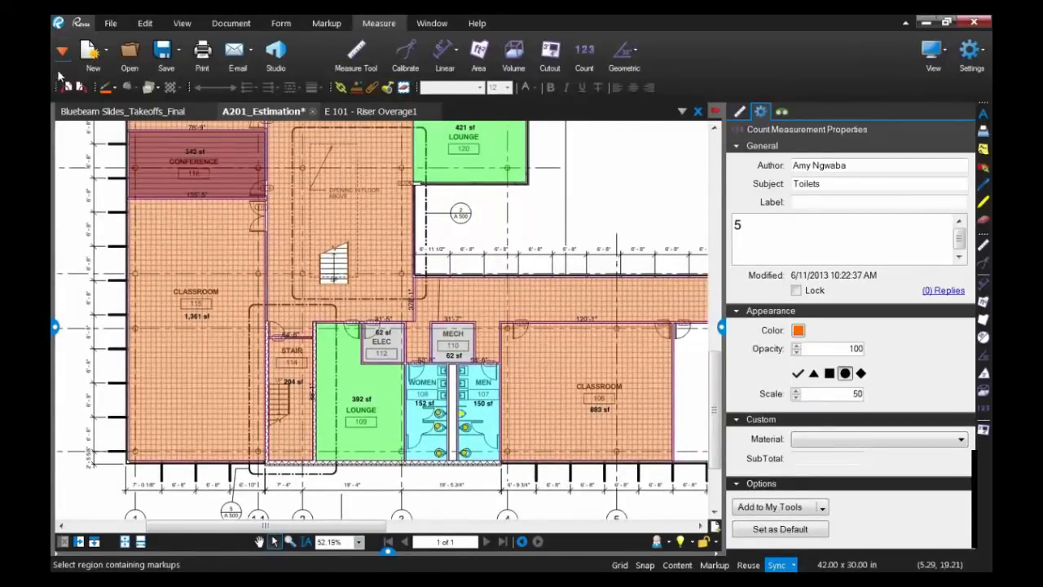
{"action": "left_click", "coordinate": [61, 53]}
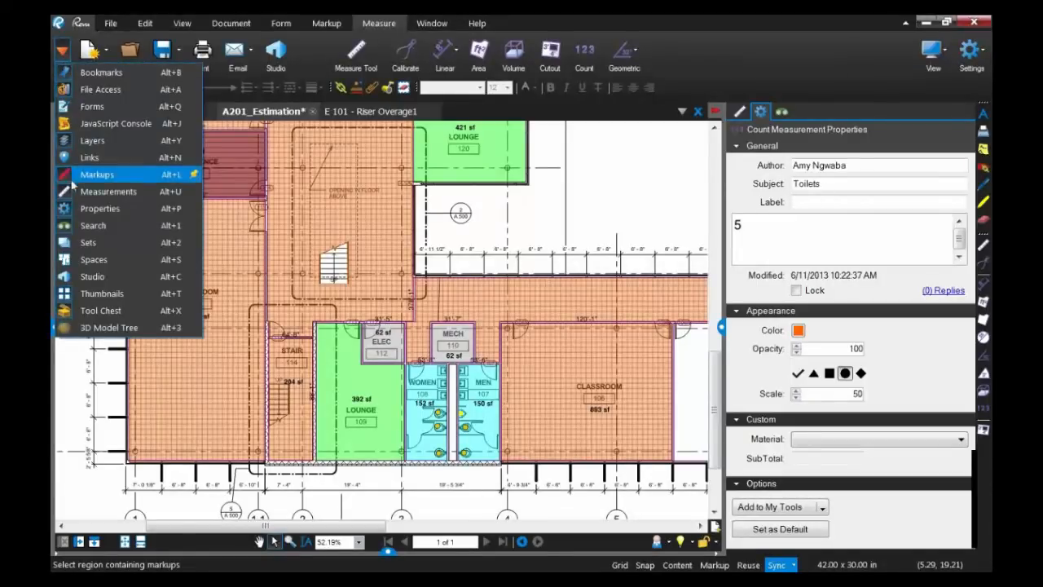
{"action": "left_click", "coordinate": [84, 310]}
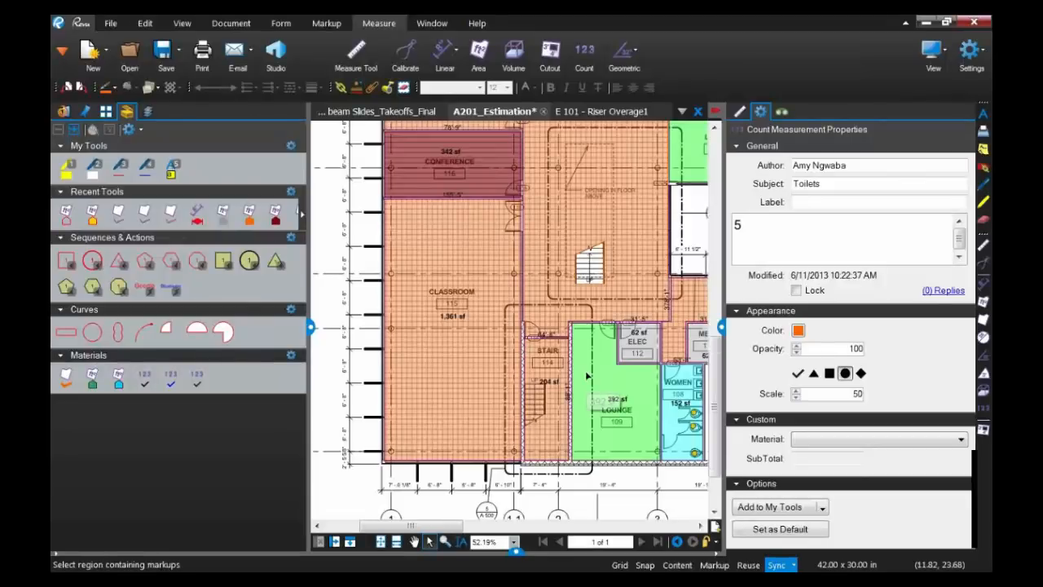
- Try placing a copy of the recent Carpet area measurement on Classroom 104, and delete it
{"action": "scroll", "coordinate": [587, 375], "scroll_direction": "down", "scroll_amount": 1}
{"action": "scroll", "coordinate": [587, 376], "scroll_direction": "down", "scroll_amount": 3}
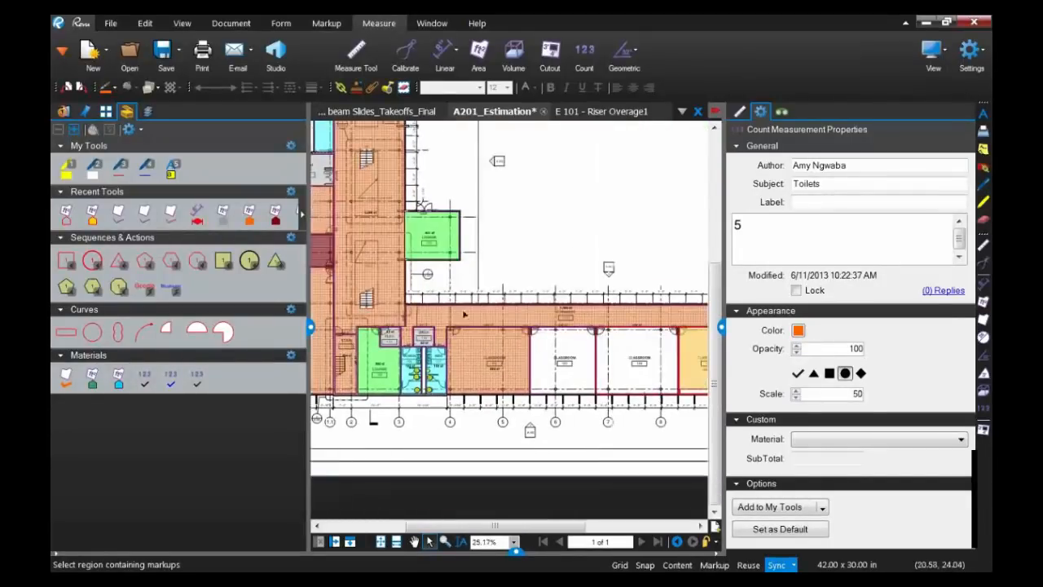
{"action": "left_click", "coordinate": [93, 218]}
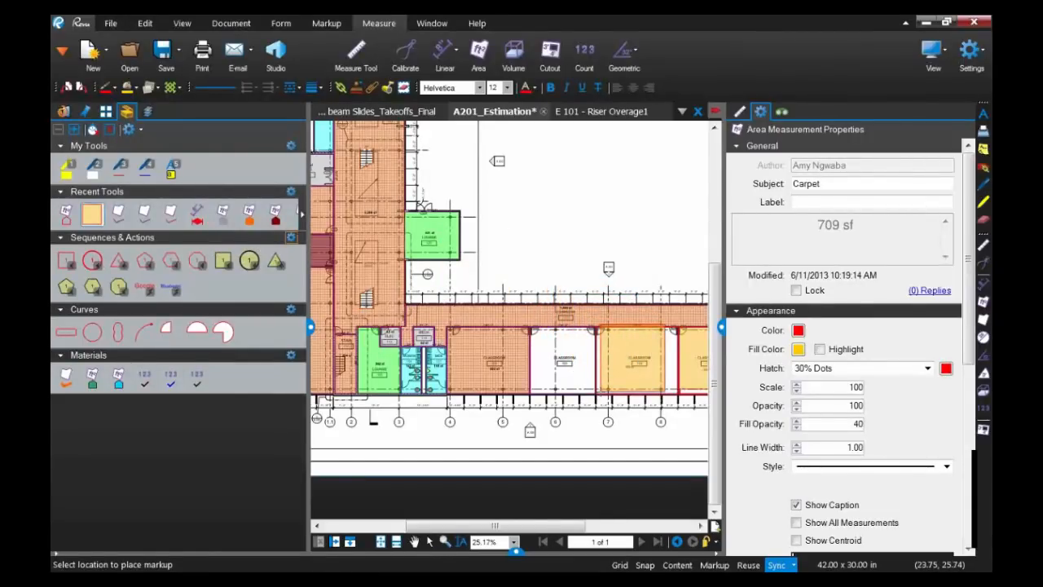
{"action": "left_click", "coordinate": [605, 394]}
{"action": "scroll", "coordinate": [611, 416], "scroll_direction": "up", "scroll_amount": 2}
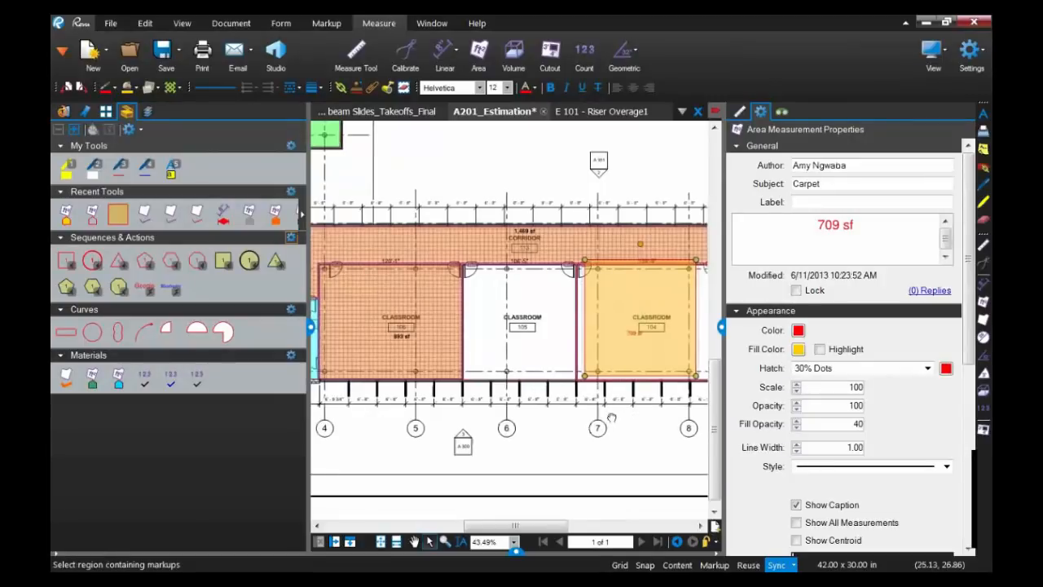
{"action": "left_click_drag", "start_coordinate": [612, 417], "coordinate": [478, 430]}
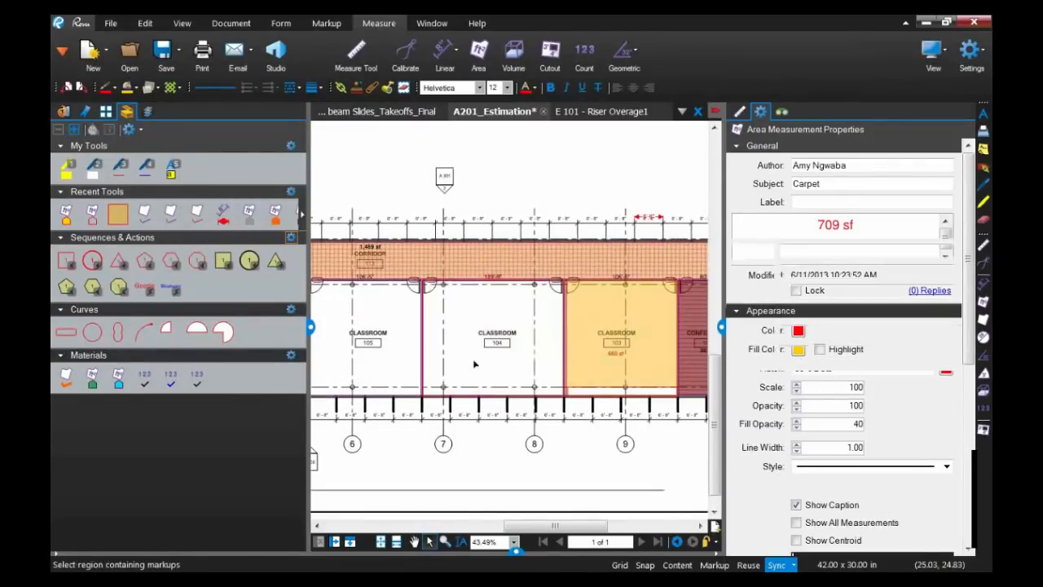
{"action": "key", "text": "Delete"}
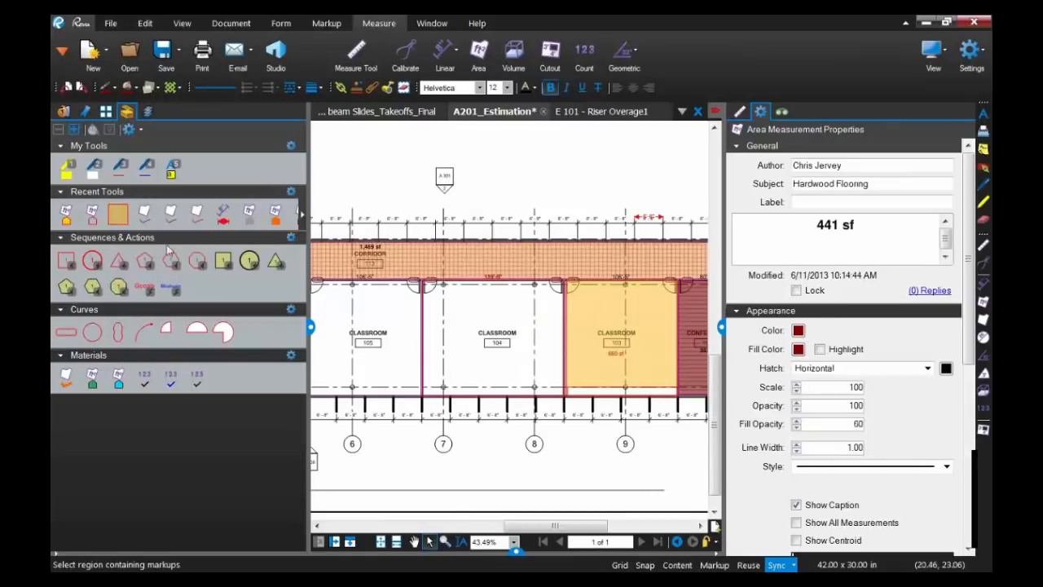
- Measure the floor area of Classroom 104 corner to corner, reusing only the properties of the recent Carpet area tool
{"action": "left_click", "coordinate": [118, 213]}
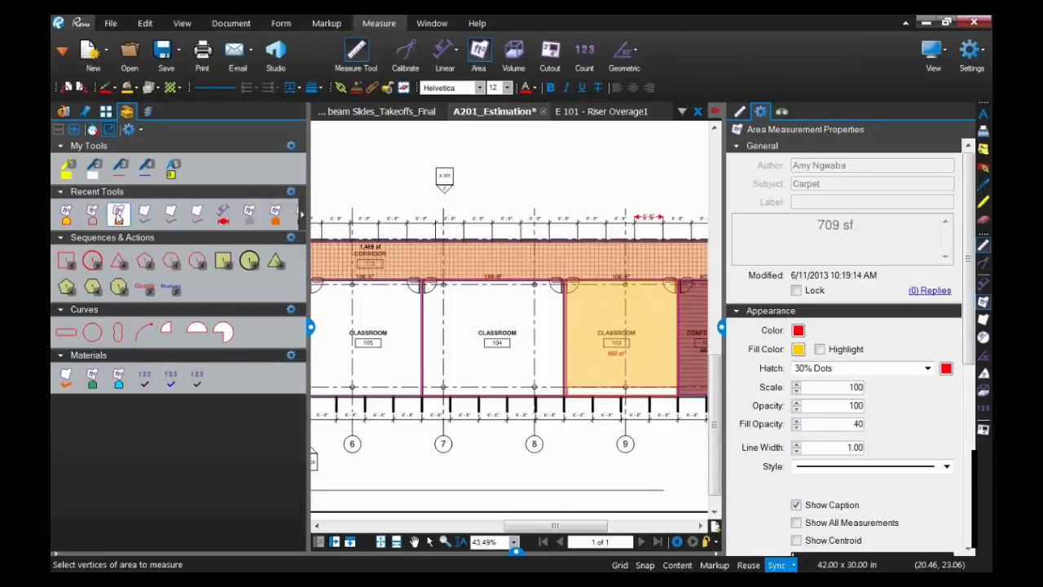
{"action": "left_click", "coordinate": [424, 285]}
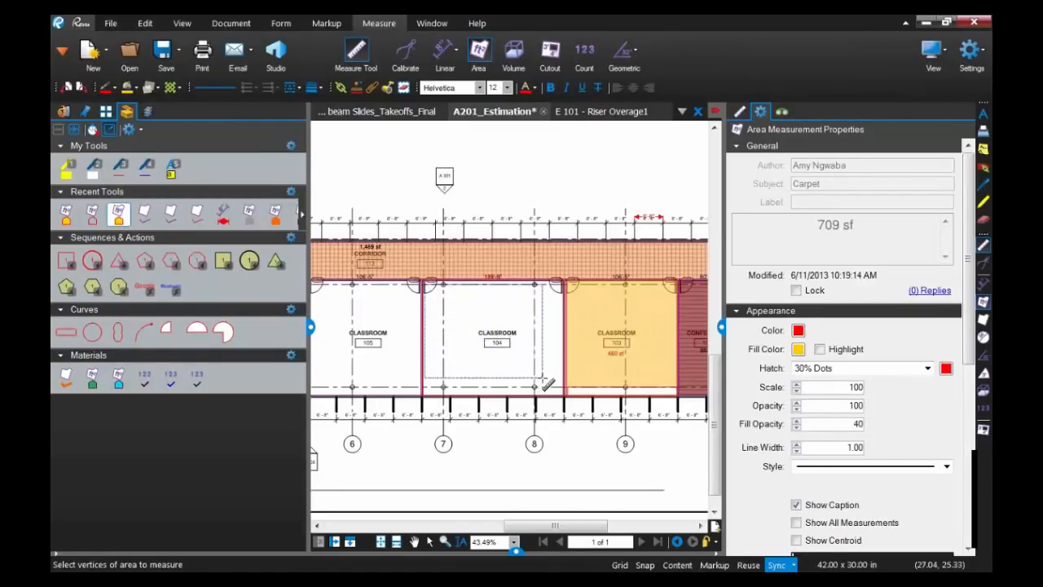
{"action": "left_click", "coordinate": [564, 397]}
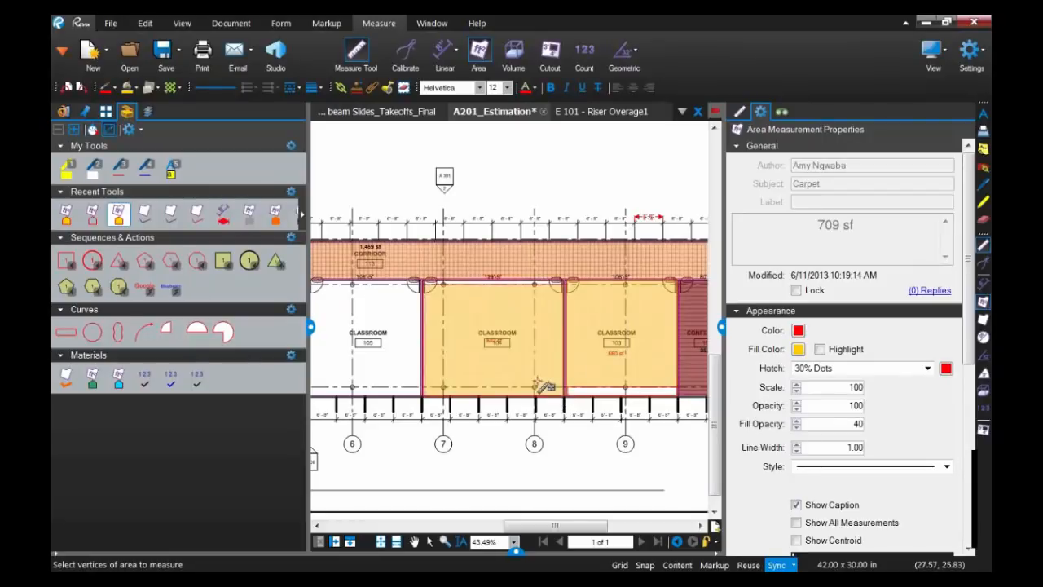
- Inspect the new Classroom 104 area measurement's caption and subject
{"action": "scroll", "coordinate": [468, 330], "scroll_direction": "up", "scroll_amount": 4}
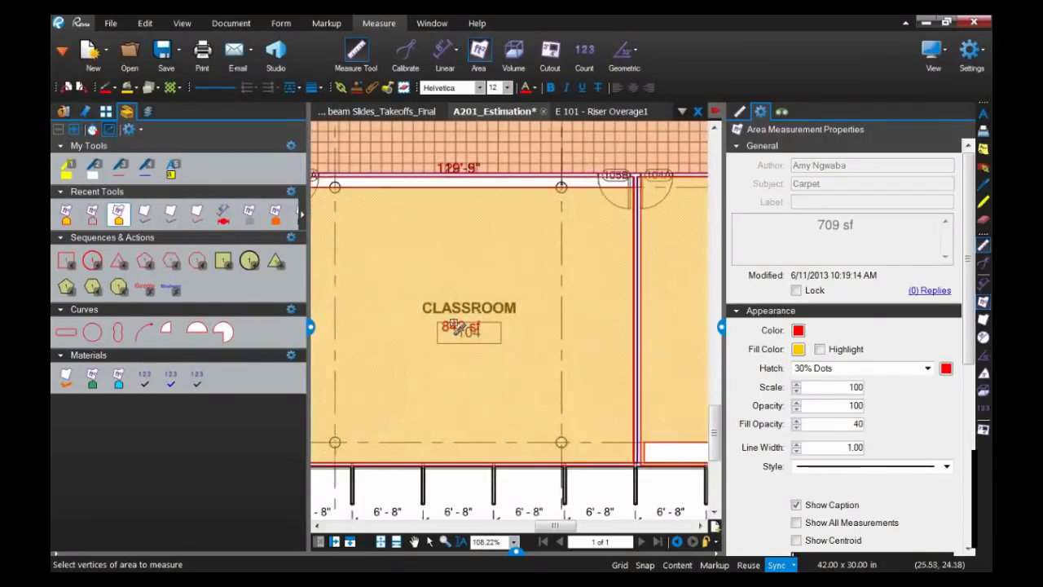
{"action": "left_click", "coordinate": [429, 542]}
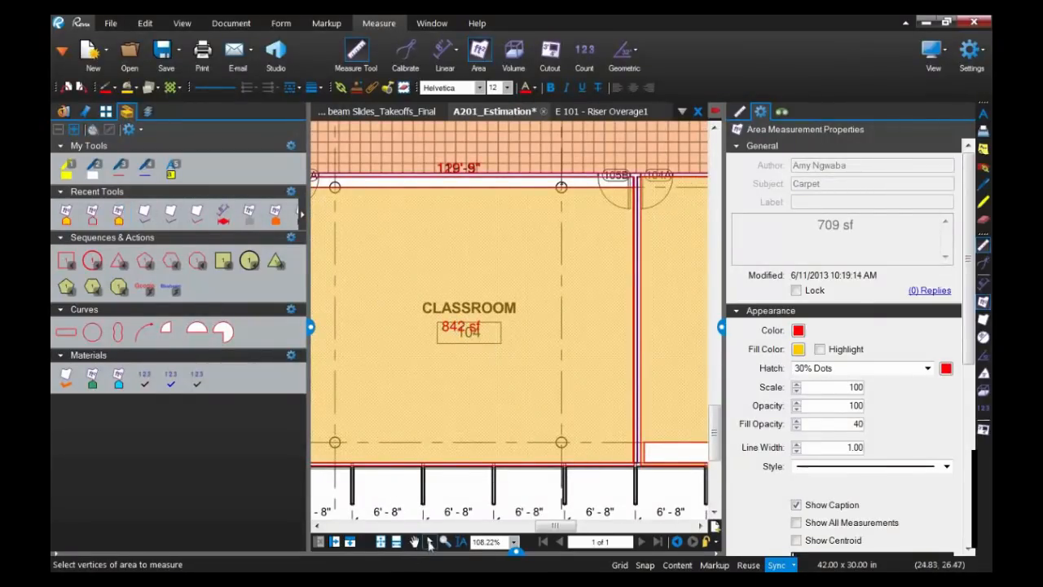
{"action": "left_click", "coordinate": [489, 378]}
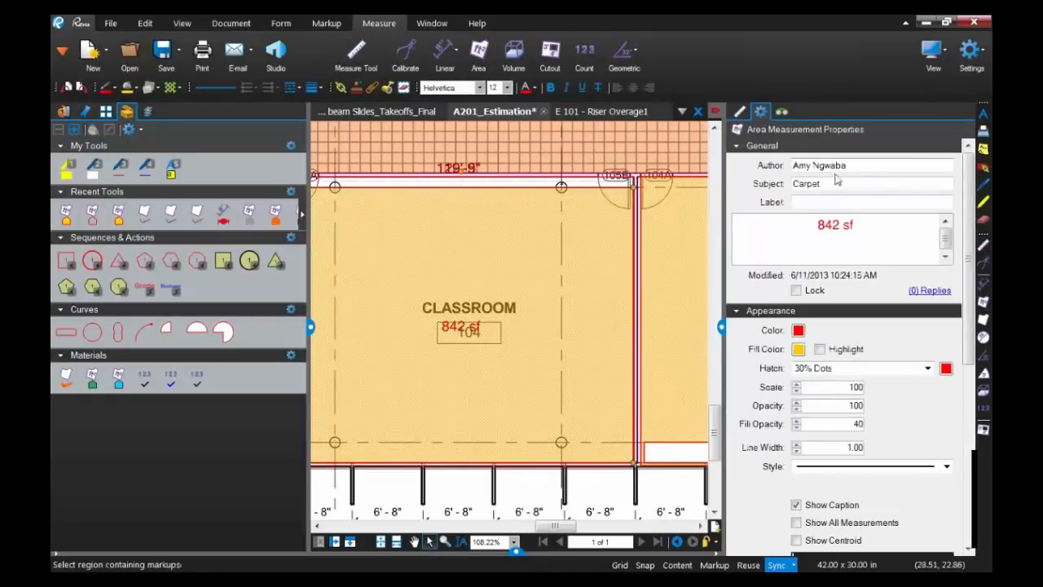
{"action": "left_click_drag", "start_coordinate": [833, 183], "coordinate": [785, 189]}
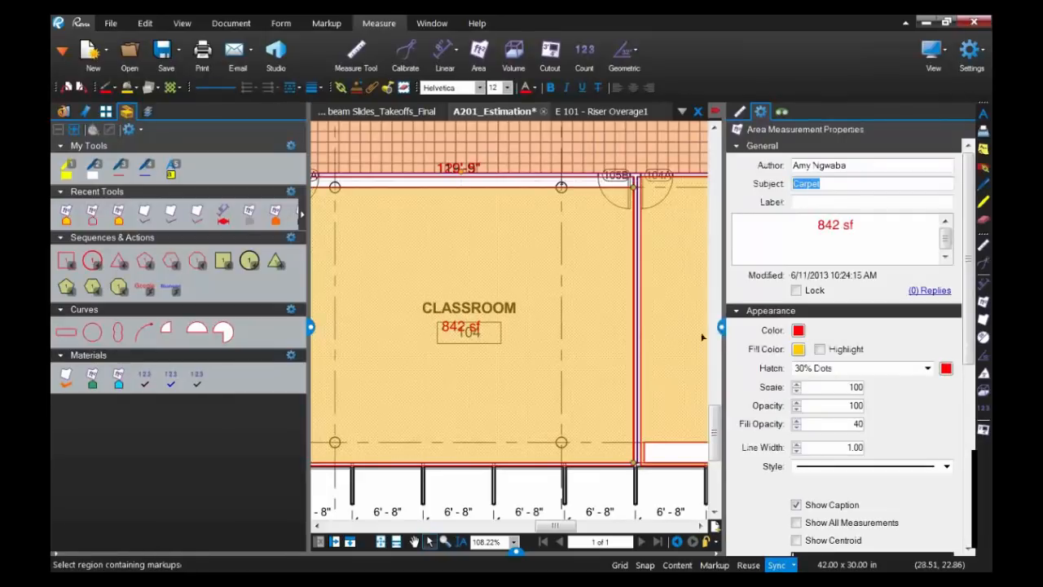
{"action": "scroll", "coordinate": [606, 399], "scroll_direction": "down", "scroll_amount": 4}
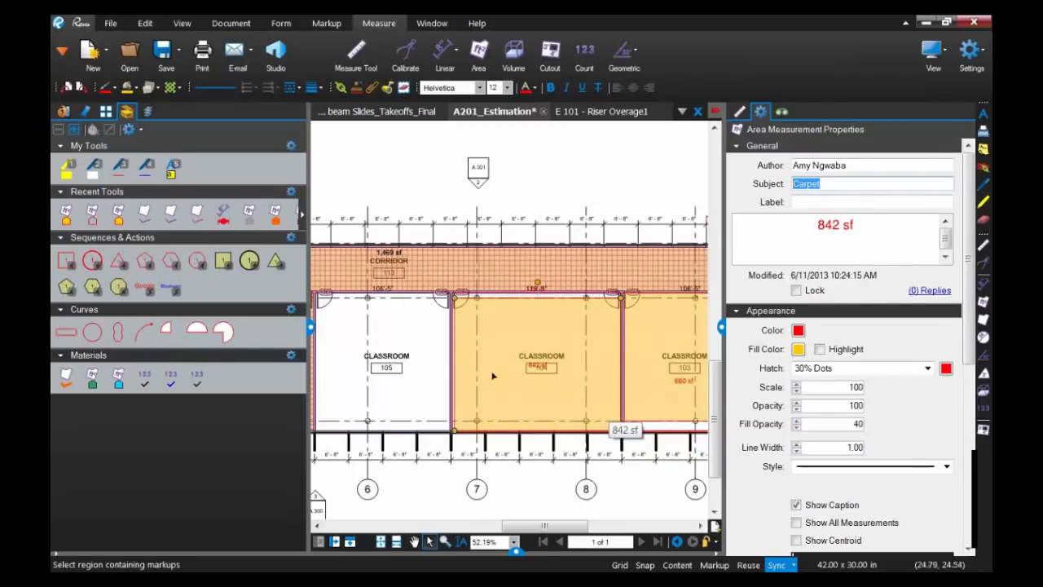
- Create a new tool set titled ABC Flooring and add the recent Carpet area tool to it
{"action": "left_click", "coordinate": [126, 132]}
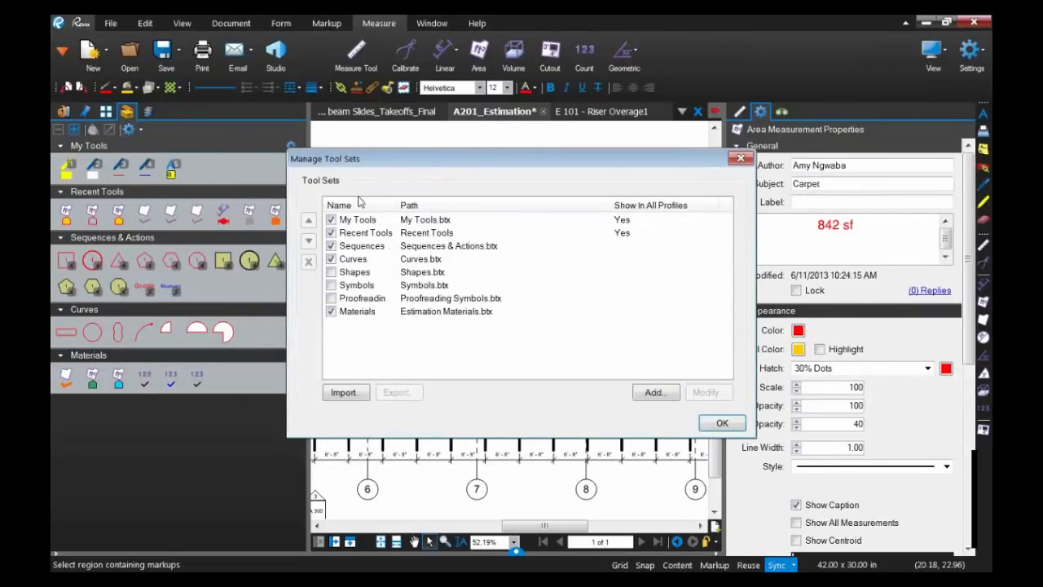
{"action": "left_click", "coordinate": [654, 392]}
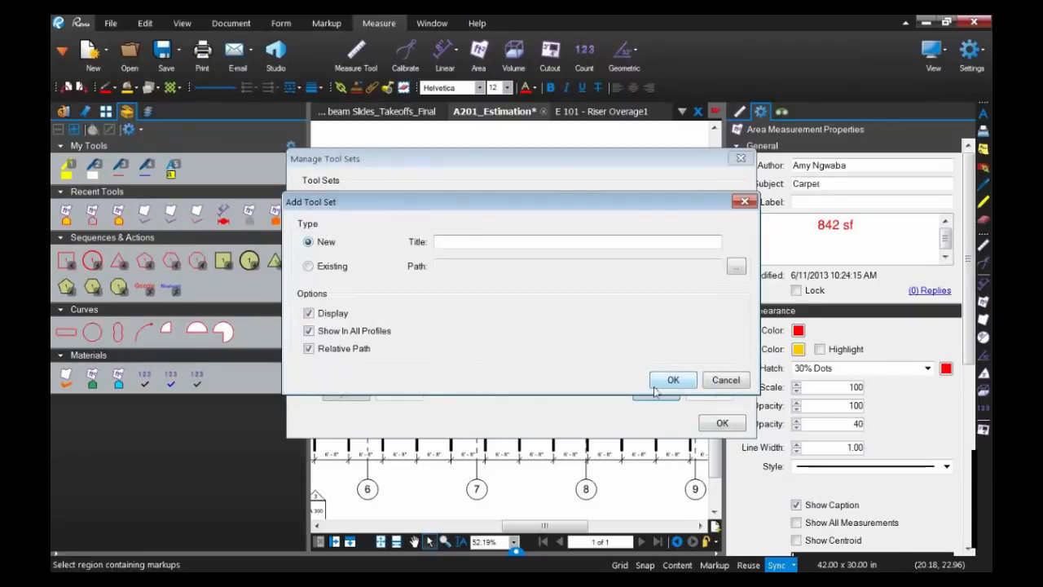
{"action": "type", "text": "ABC Flooring"}
{"action": "left_click", "coordinate": [655, 387]}
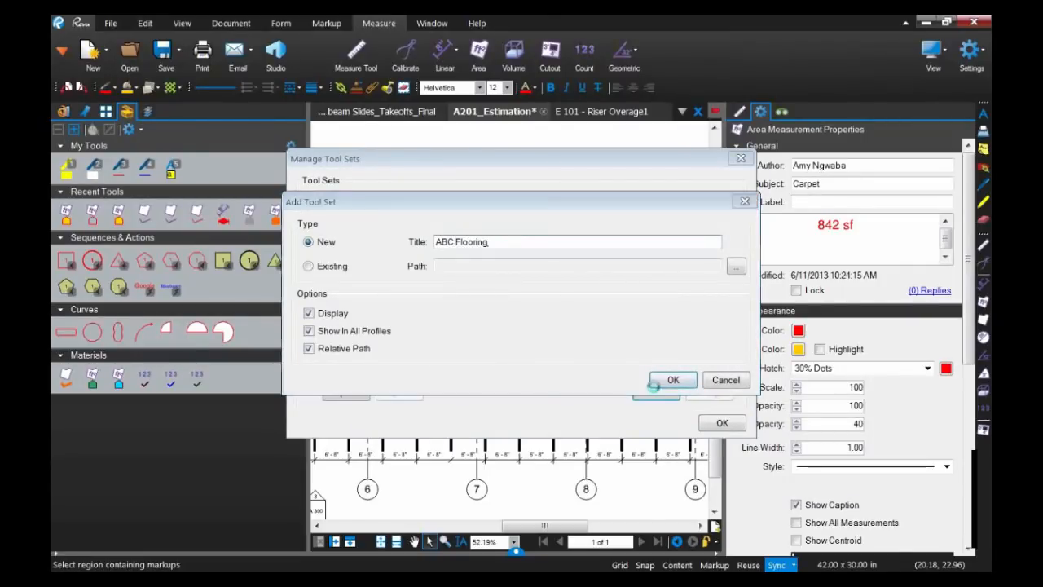
{"action": "left_click", "coordinate": [879, 543]}
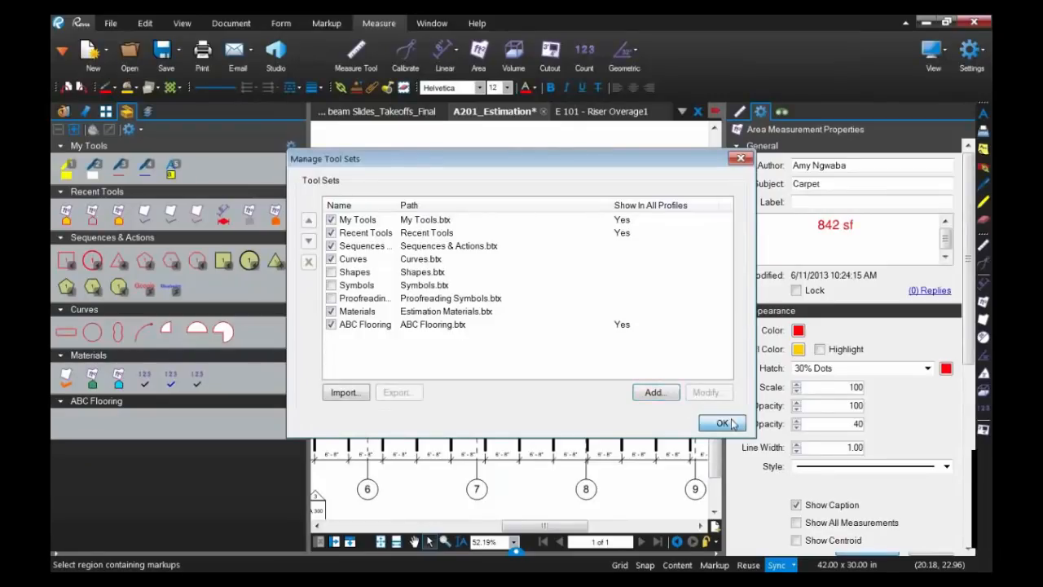
{"action": "left_click", "coordinate": [731, 424]}
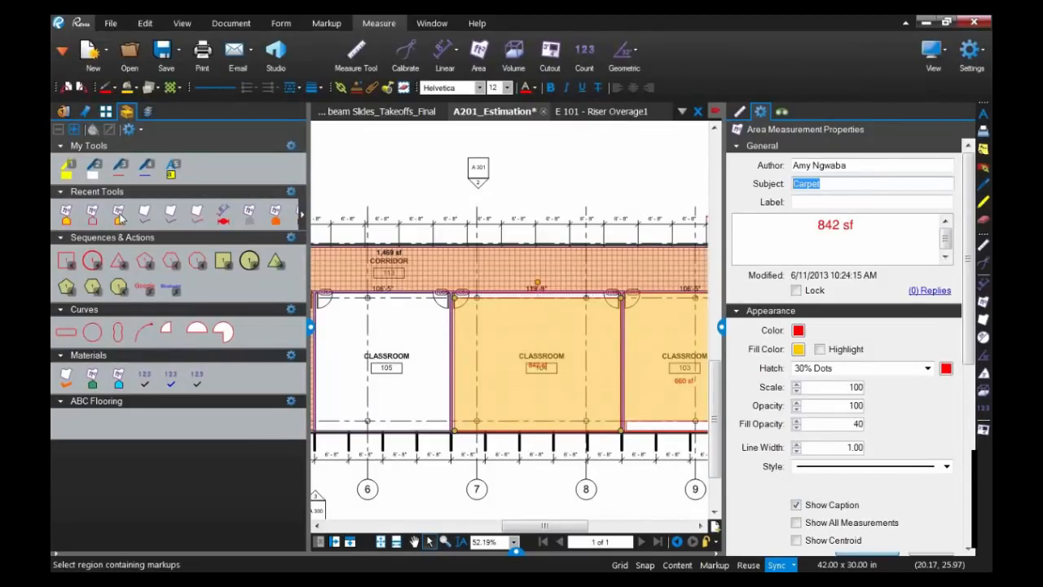
{"action": "left_click_drag", "start_coordinate": [120, 214], "coordinate": [68, 428]}
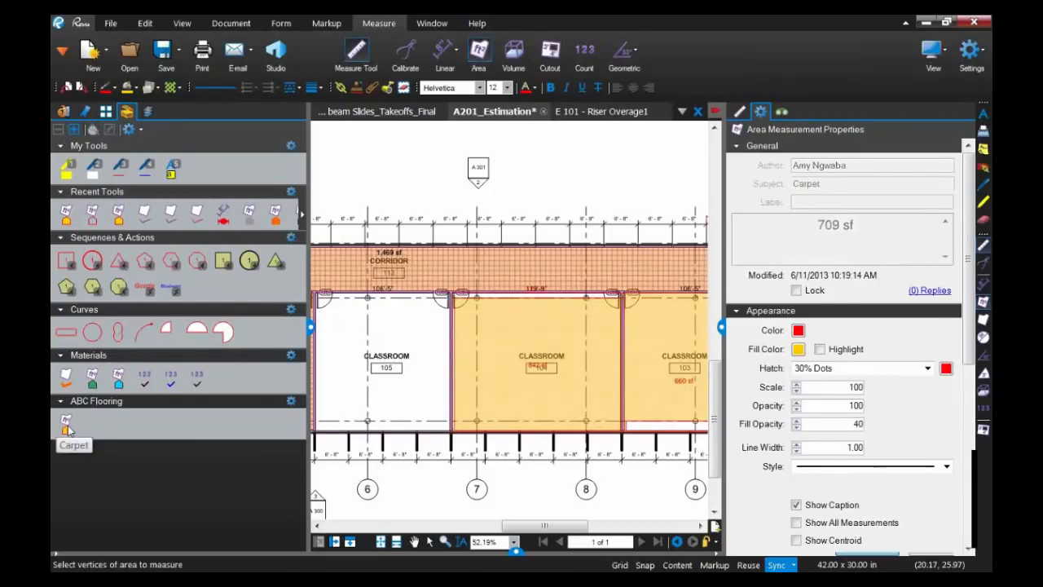
- Examine the import and export options for the ABC Flooring tool set in the tool set manager
{"action": "left_click", "coordinate": [130, 132]}
{"action": "left_click", "coordinate": [365, 324]}
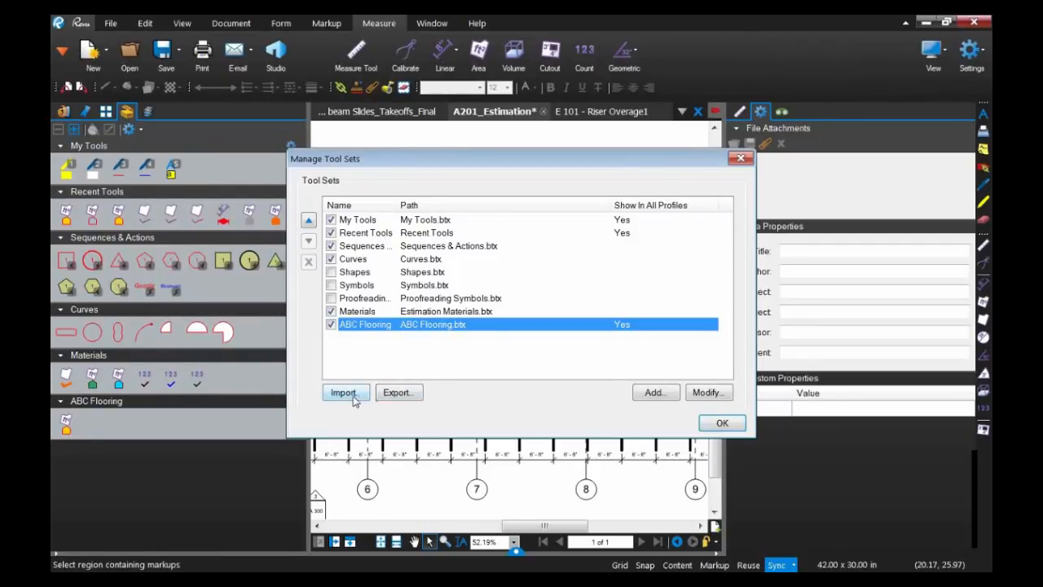
{"action": "left_click", "coordinate": [722, 424]}
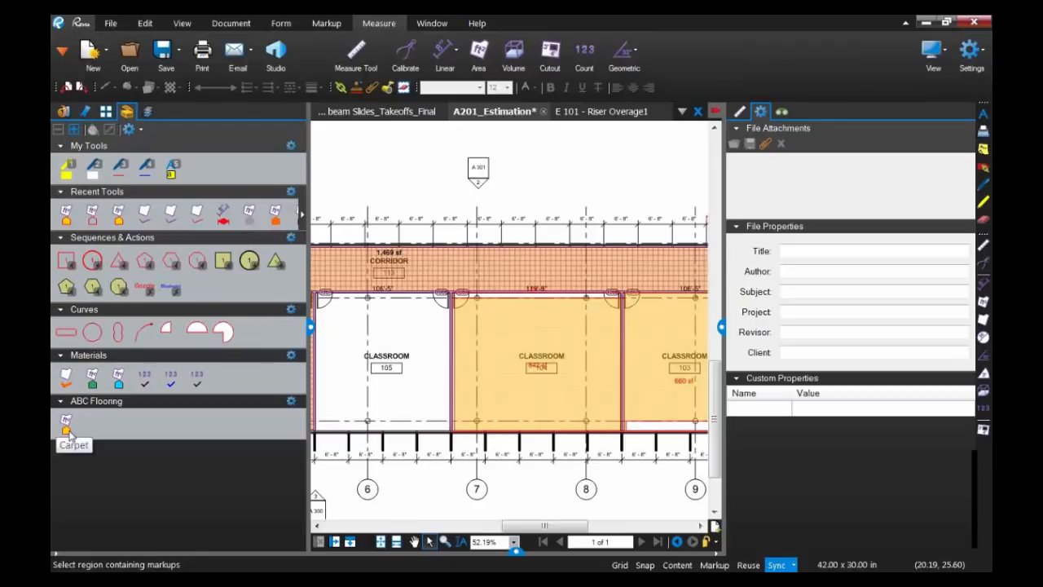
{"action": "scroll", "coordinate": [526, 403], "scroll_direction": "down", "scroll_amount": 3}
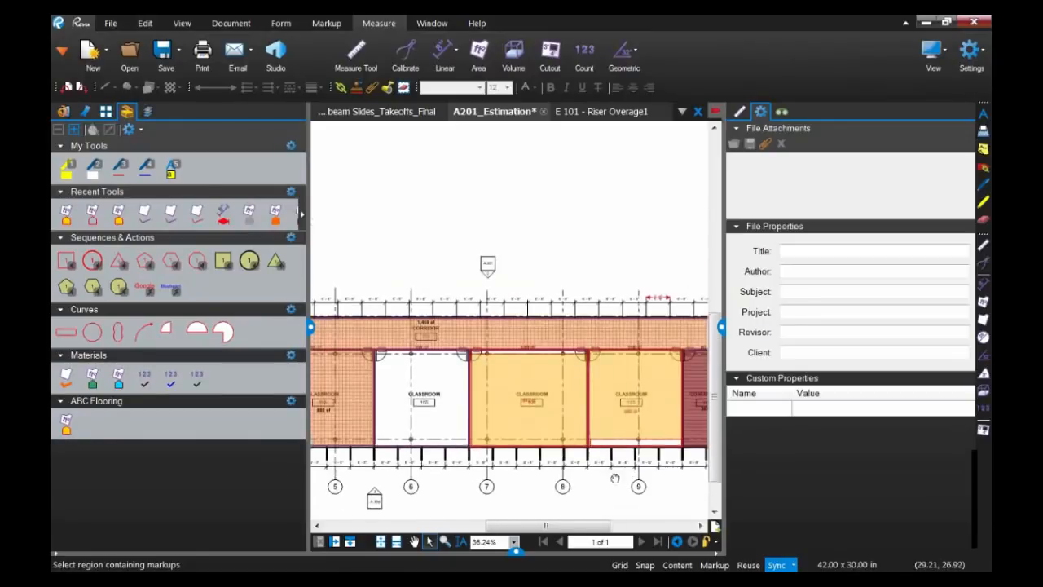
- Add the Conference 102 Hardwood Flooring area measurement to the ABC Flooring tool set and switch the new tool to properties mode
{"action": "scroll", "coordinate": [524, 414], "scroll_direction": "up", "scroll_amount": 8}
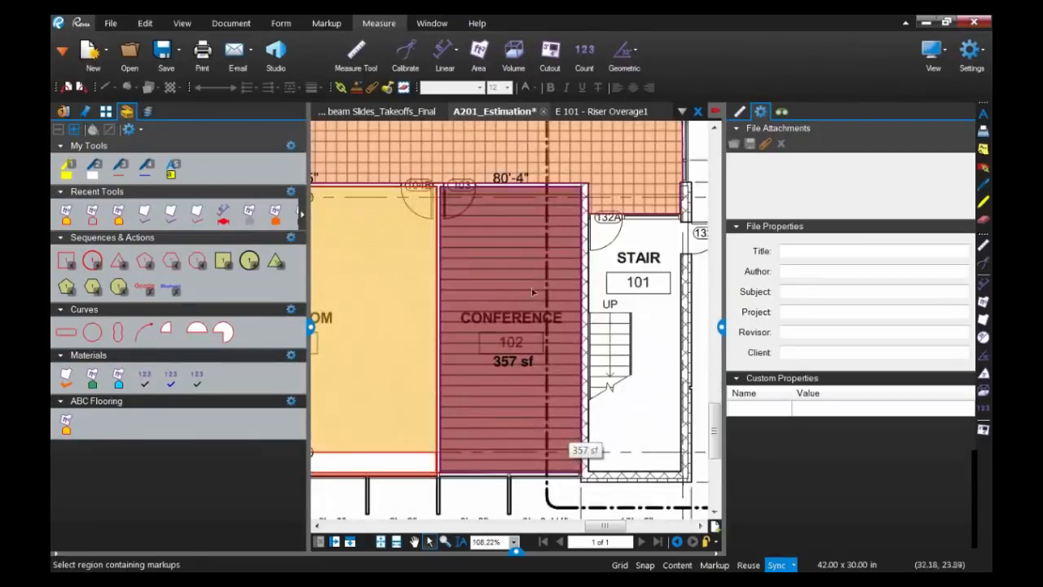
{"action": "left_click", "coordinate": [492, 242]}
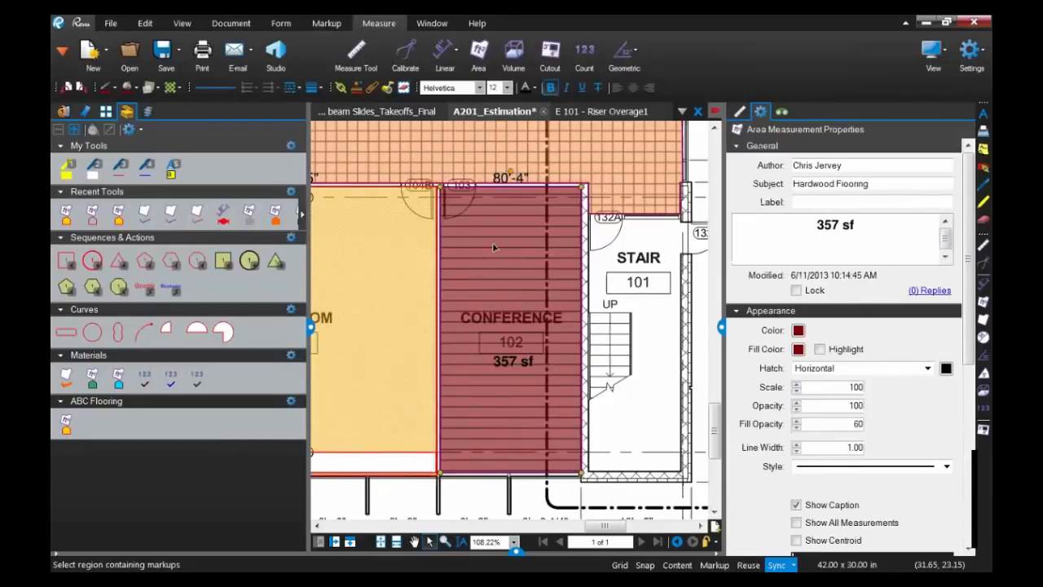
{"action": "right_click", "coordinate": [494, 244]}
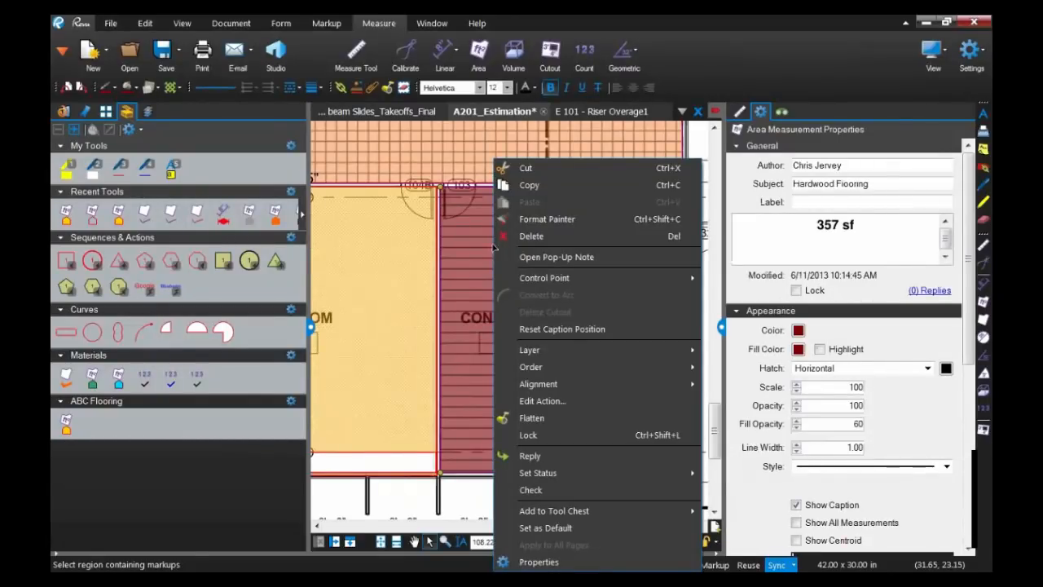
{"action": "mouse_move", "coordinate": [549, 512]}
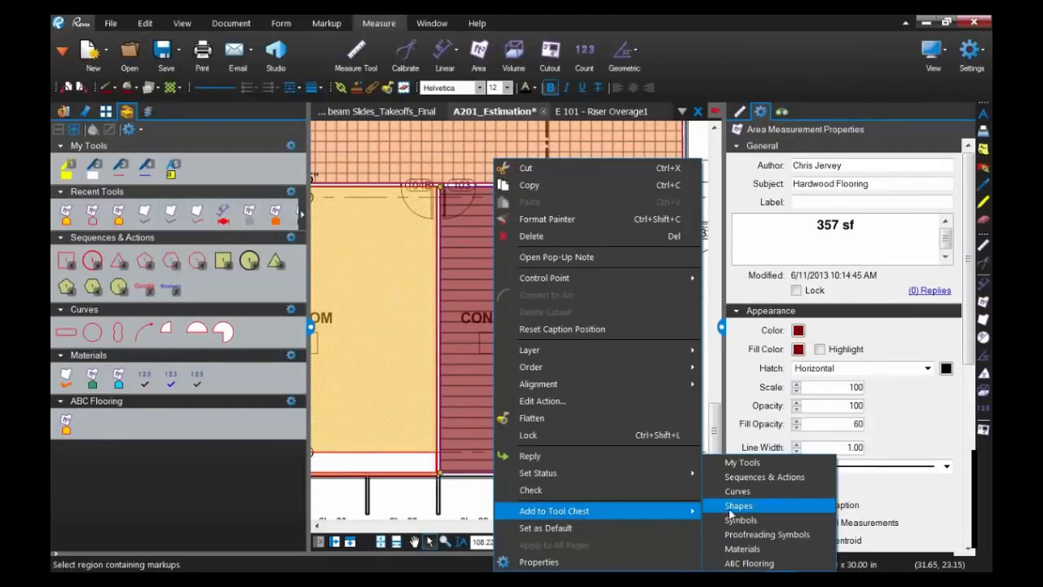
{"action": "left_click", "coordinate": [738, 564]}
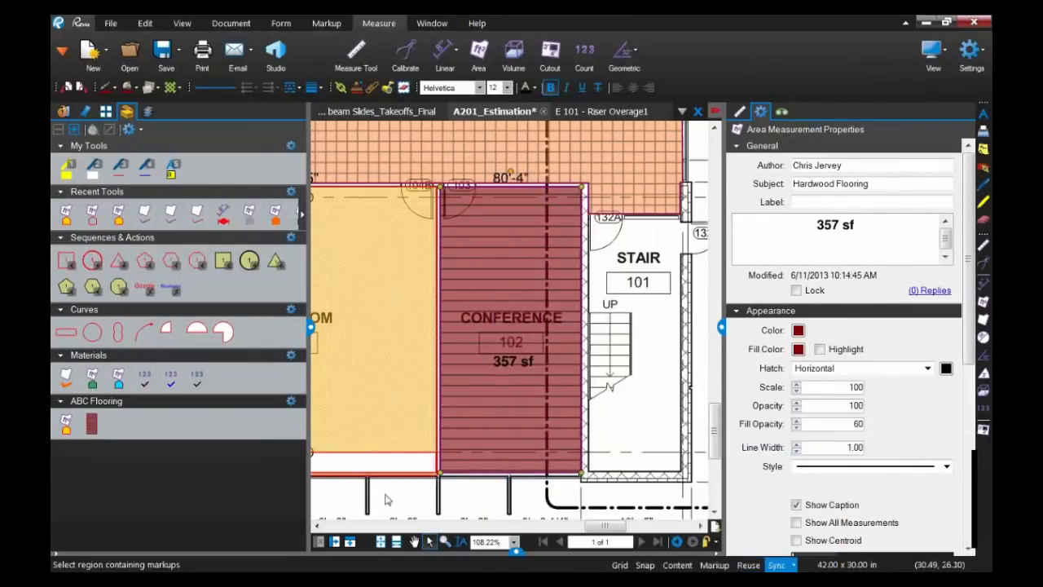
{"action": "left_click", "coordinate": [94, 423]}
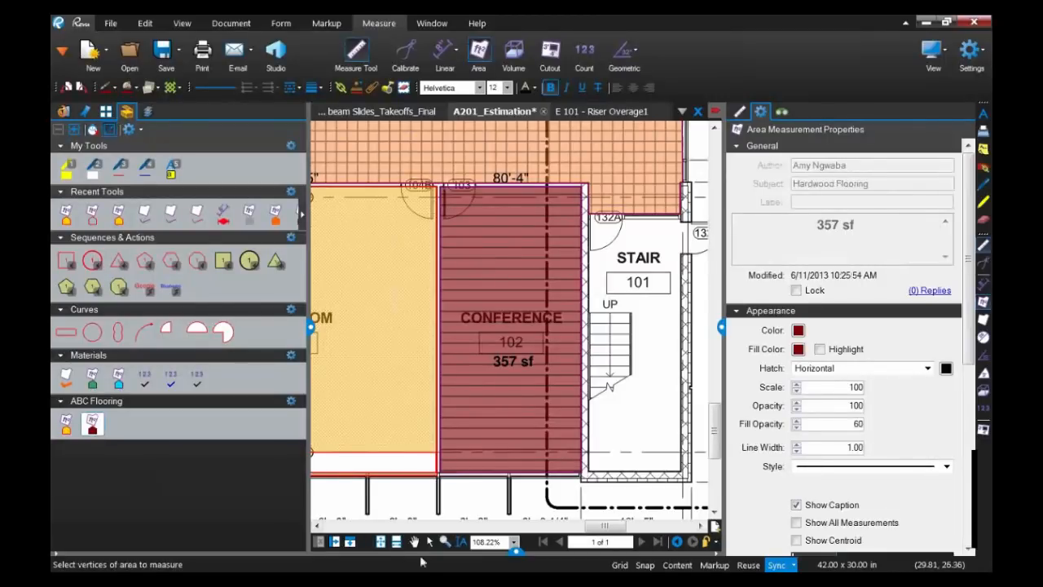
- Switch to Internet Explorer, go to bluebeam.com and view the downloadable Tool Sets in the Support section
{"action": "left_click", "coordinate": [530, 580]}
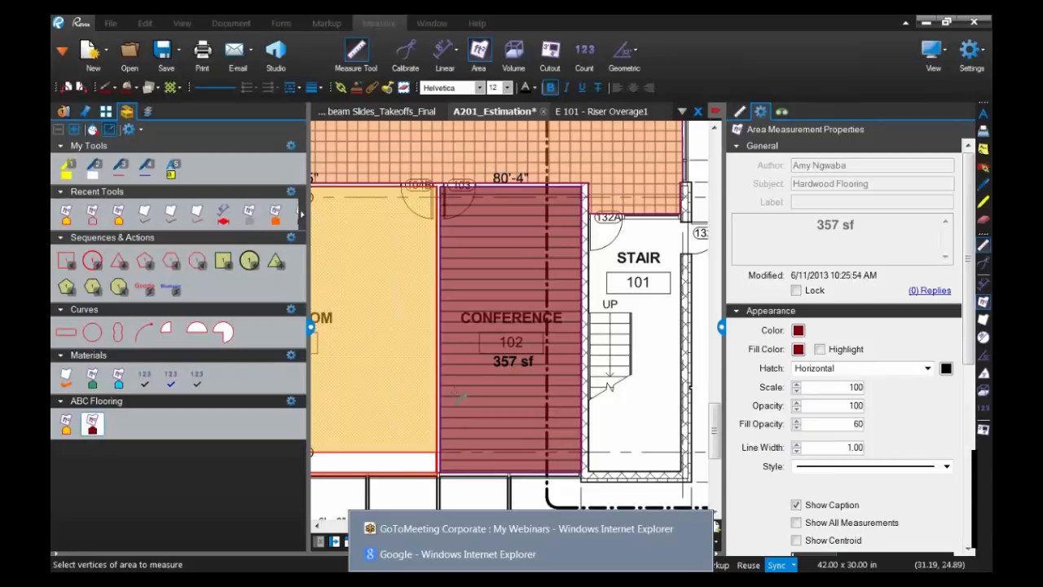
{"action": "left_click", "coordinate": [444, 525]}
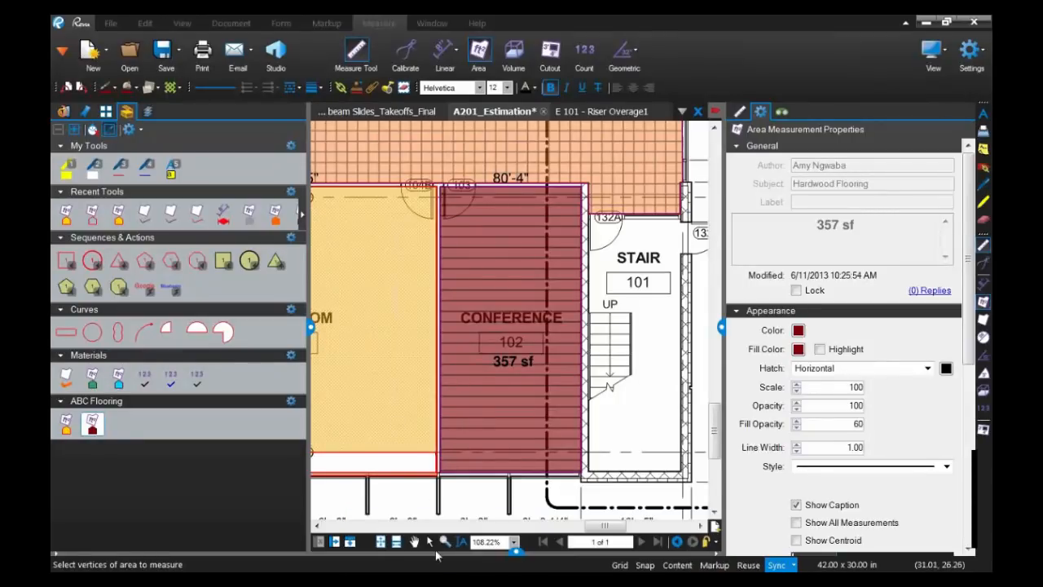
{"action": "left_click", "coordinate": [411, 51]}
{"action": "type", "text": "bluebeam.com/"}
{"action": "key", "text": "Return"}
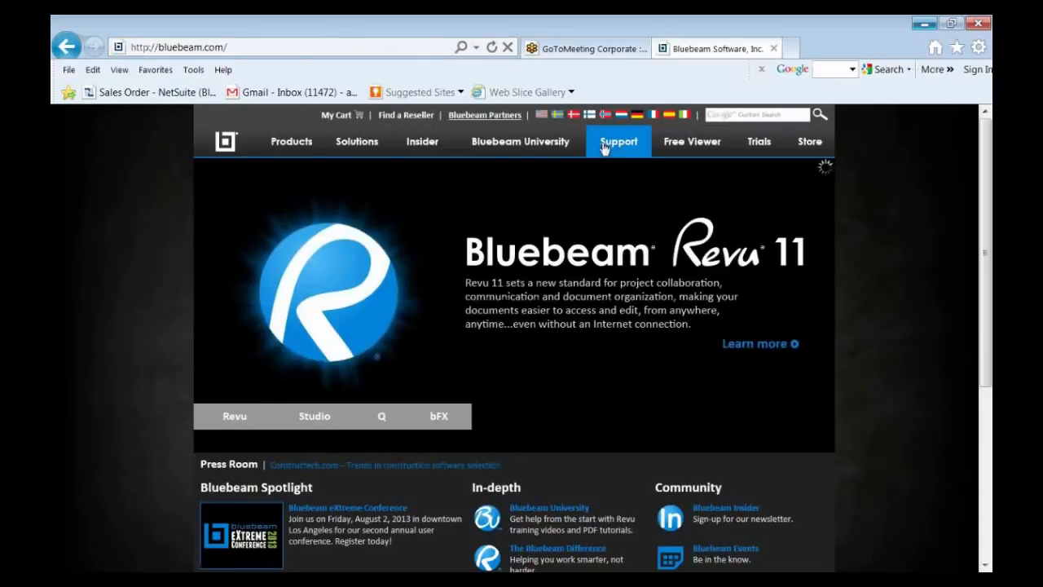
{"action": "left_click", "coordinate": [617, 145]}
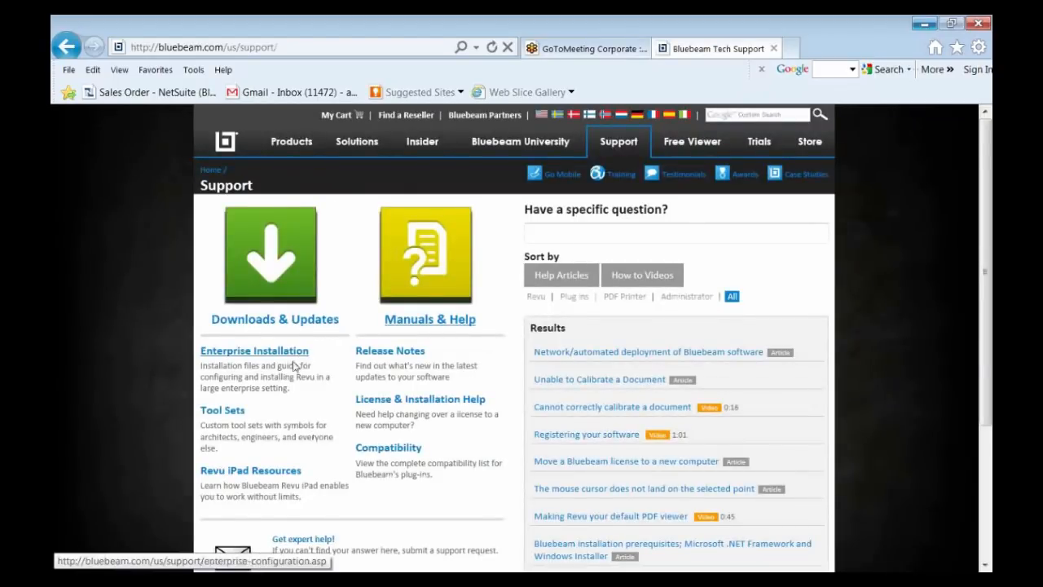
{"action": "left_click", "coordinate": [233, 415]}
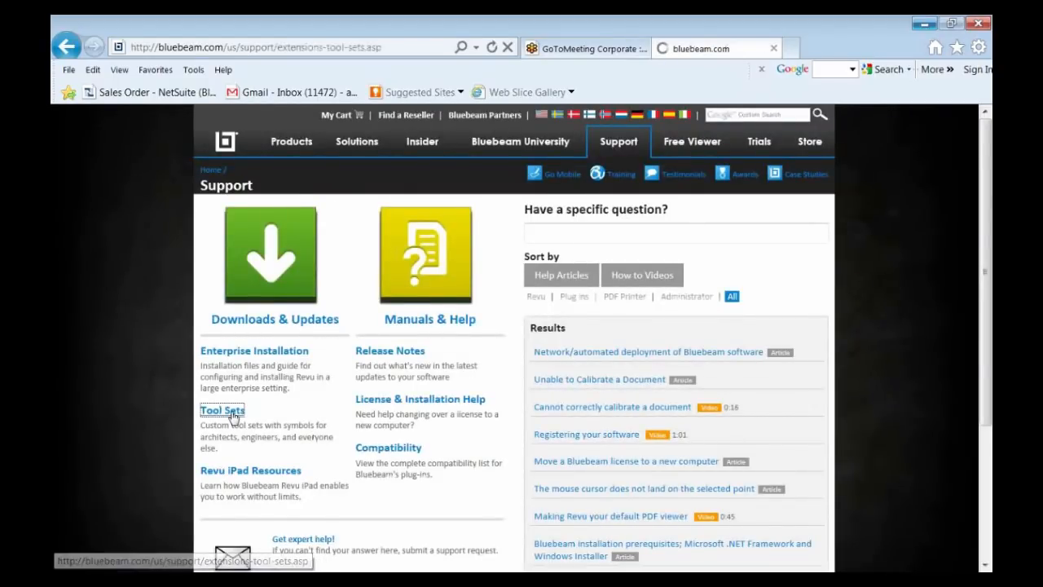
{"action": "left_click_drag", "start_coordinate": [985, 130], "coordinate": [986, 187]}
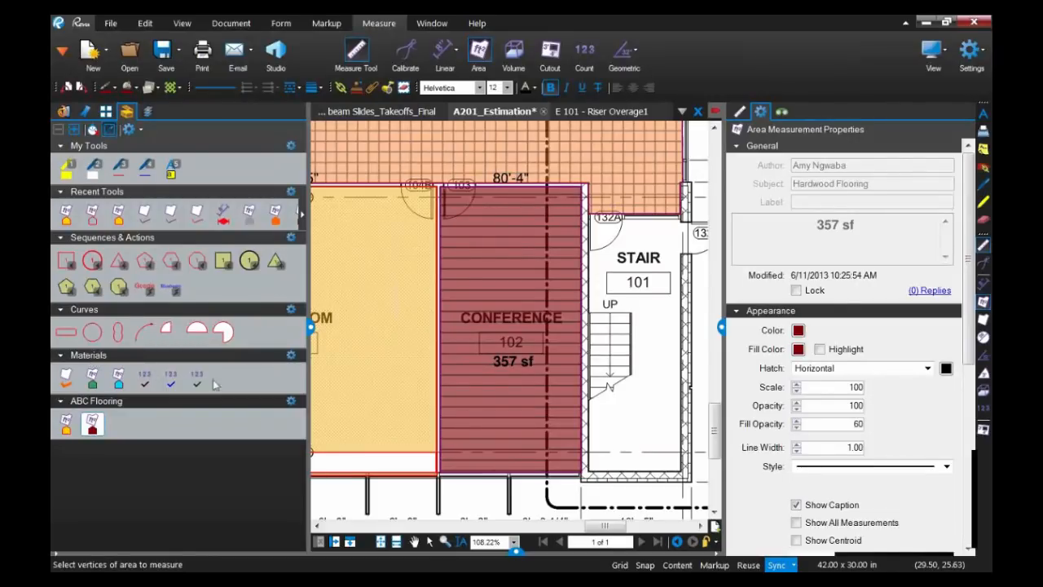
- Return to the A201_Estimation drawing in Revu and move the yellow triangle sequence tool from Sequences & Actions into ABC Flooring
{"action": "scroll", "coordinate": [371, 431], "scroll_direction": "down", "scroll_amount": 1}
{"action": "scroll", "coordinate": [371, 429], "scroll_direction": "down", "scroll_amount": 3}
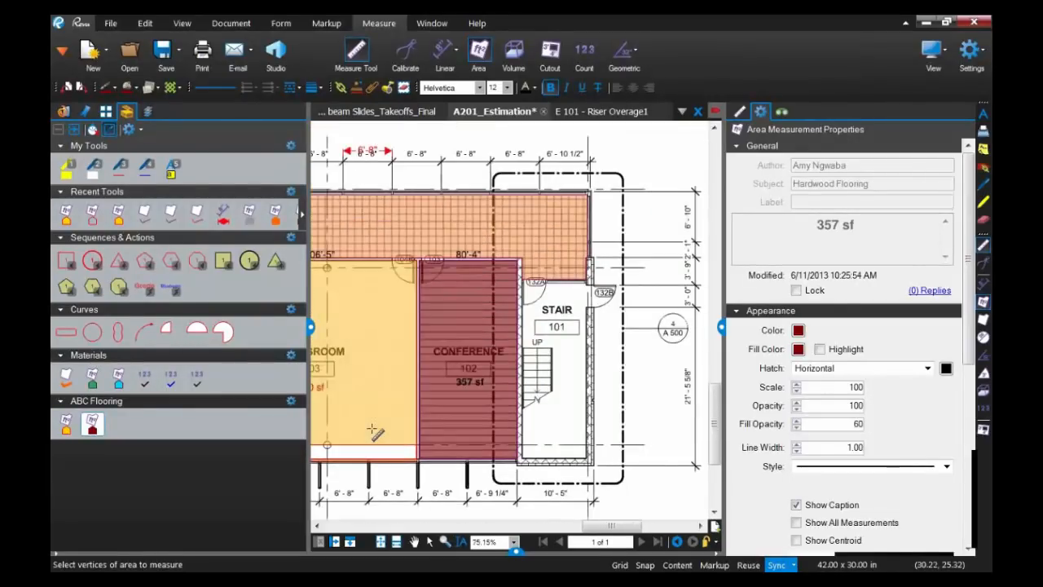
{"action": "left_click", "coordinate": [429, 542]}
{"action": "left_click", "coordinate": [721, 327]}
{"action": "left_click_drag", "start_coordinate": [334, 336], "coordinate": [594, 310]}
{"action": "mouse_move", "coordinate": [327, 263]}
{"action": "left_mouse_down"}
{"action": "mouse_move", "coordinate": [367, 280]}
{"action": "mouse_move", "coordinate": [554, 302]}
{"action": "mouse_move", "coordinate": [526, 319]}
{"action": "mouse_move", "coordinate": [578, 326]}
{"action": "left_mouse_up"}
{"action": "scroll", "coordinate": [578, 326], "scroll_direction": "down", "scroll_amount": 2}
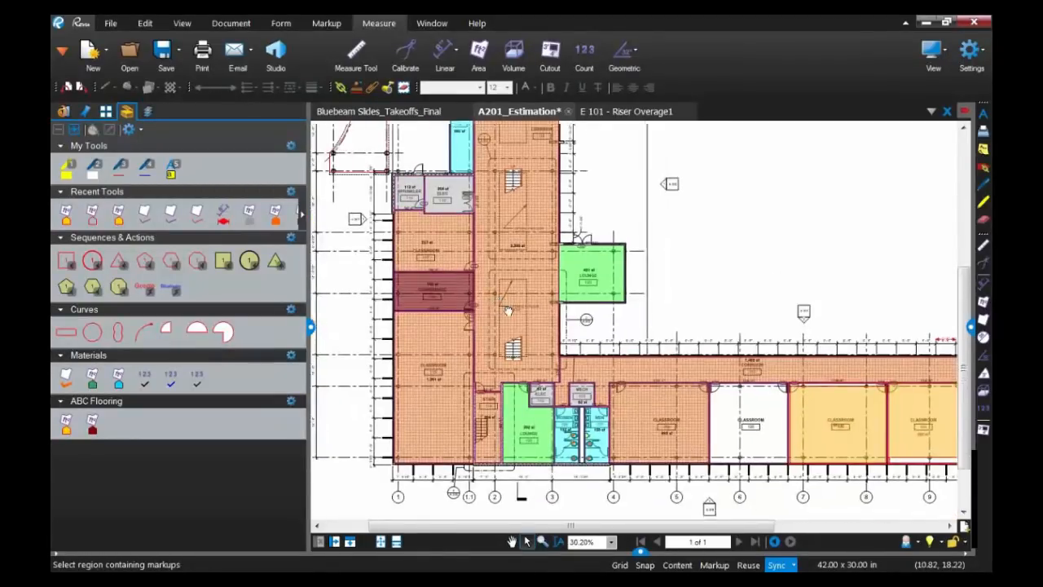
{"action": "scroll", "coordinate": [497, 297], "scroll_direction": "up", "scroll_amount": 2}
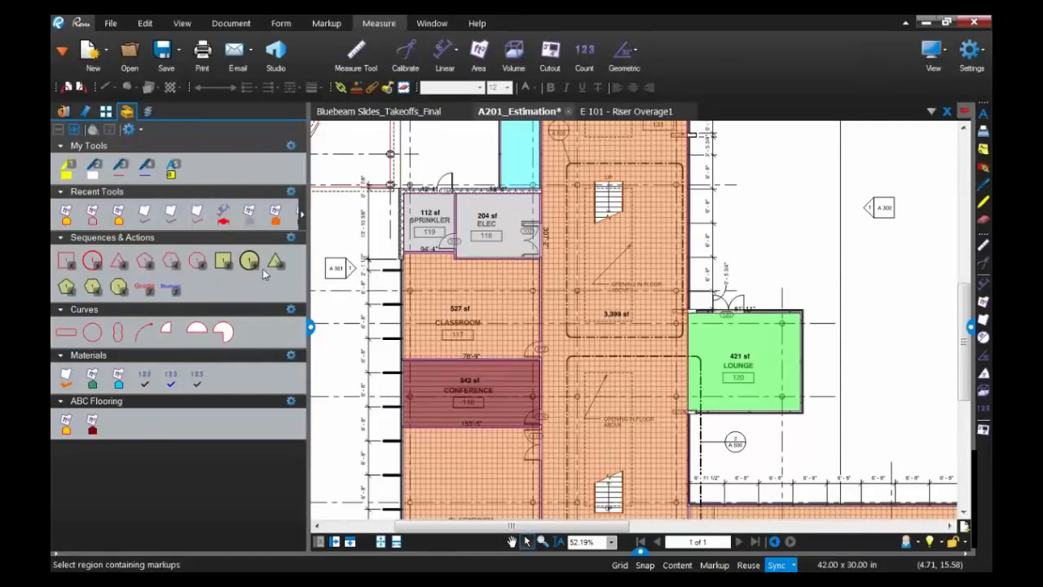
{"action": "left_click_drag", "start_coordinate": [275, 263], "coordinate": [127, 422]}
{"action": "left_click", "coordinate": [582, 326]}
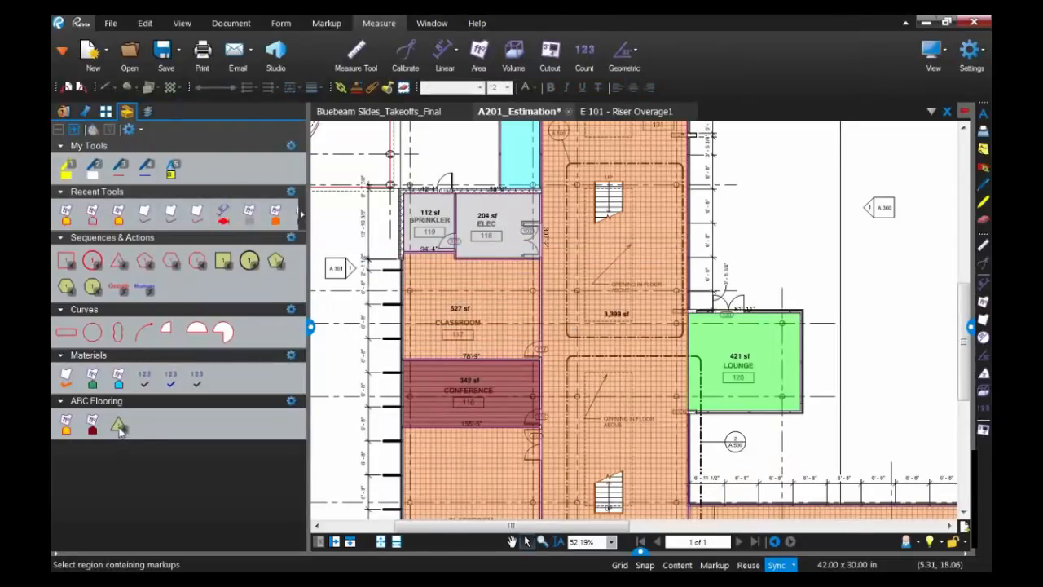
- Set the subject of the yellow triangle sequence tool to Door A1
{"action": "left_click", "coordinate": [978, 336]}
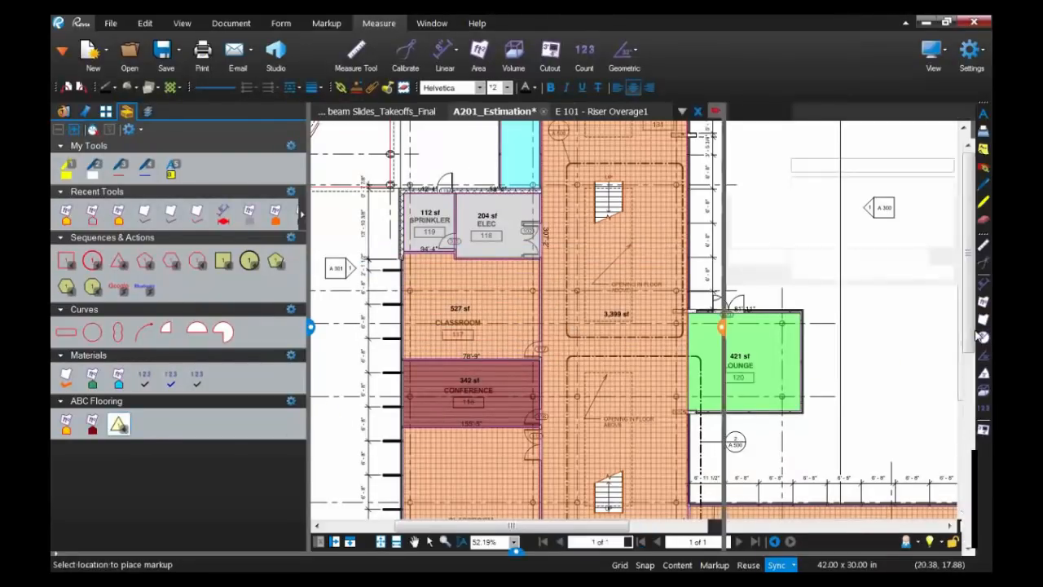
{"action": "double_click", "coordinate": [809, 184]}
{"action": "type", "text": "Door A1"}
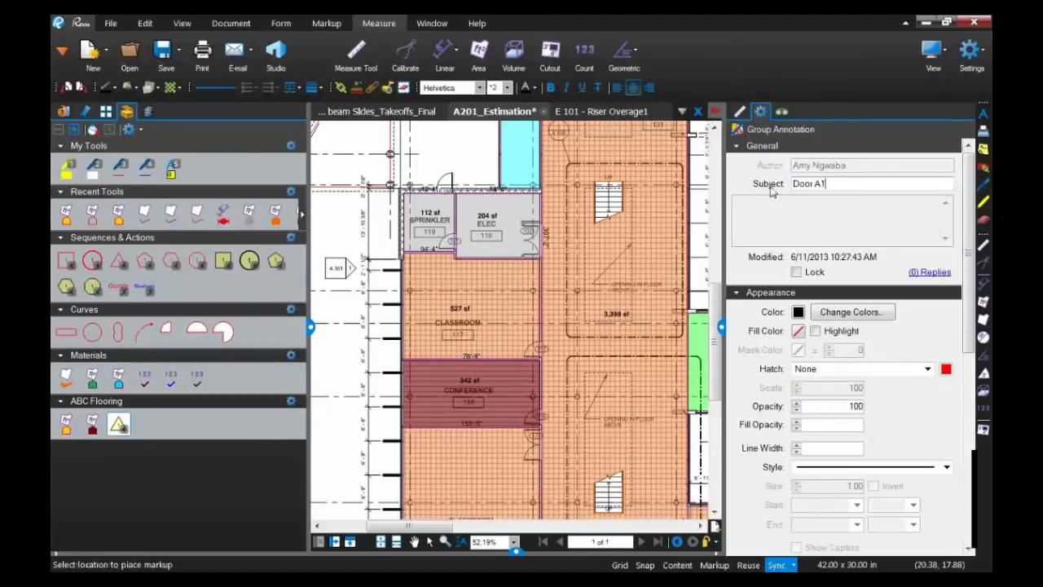
{"action": "key", "text": "Return"}
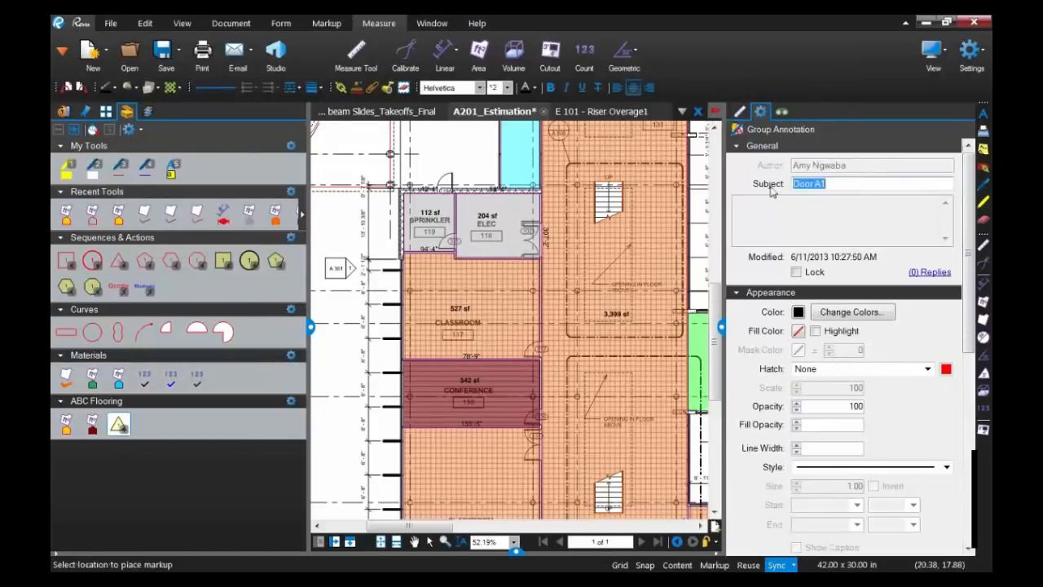
{"action": "left_click", "coordinate": [722, 327]}
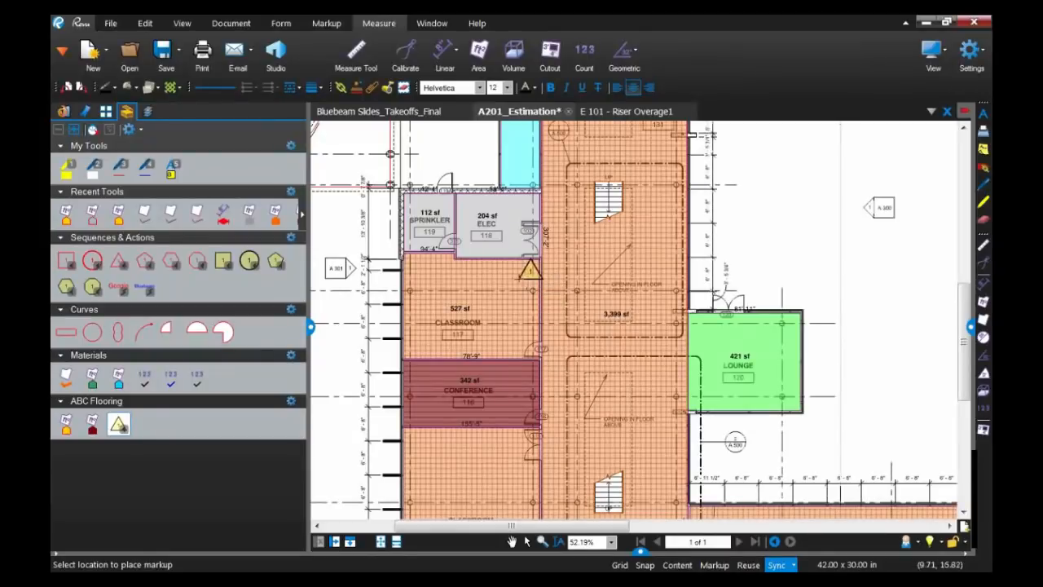
- Place numbered Door A1 markers at the doors around Sprinkler 119, Classroom 117 and Conference 116
{"action": "left_click", "coordinate": [449, 183]}
{"action": "left_click", "coordinate": [447, 241]}
{"action": "left_click", "coordinate": [534, 346]}
{"action": "left_click", "coordinate": [535, 417]}
- Continue the Door A1 sequence at the stair door beside Lounge 109 and both corridor doors of Classroom 106, then end it
{"action": "scroll", "coordinate": [604, 444], "scroll_direction": "down", "scroll_amount": 2}
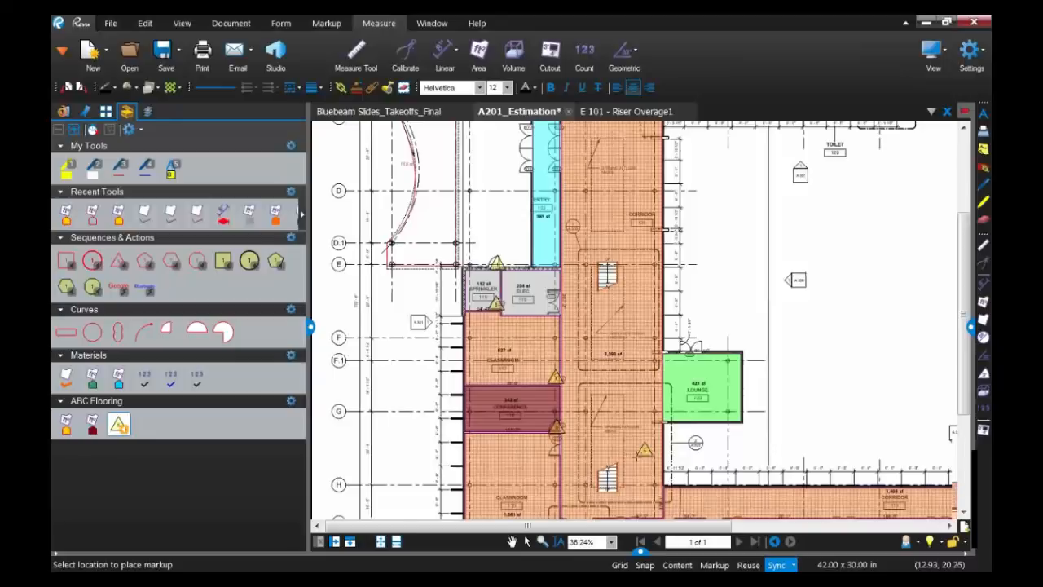
{"action": "scroll", "coordinate": [636, 457], "scroll_direction": "down", "scroll_amount": 1}
{"action": "left_click_drag", "start_coordinate": [639, 452], "coordinate": [552, 357]}
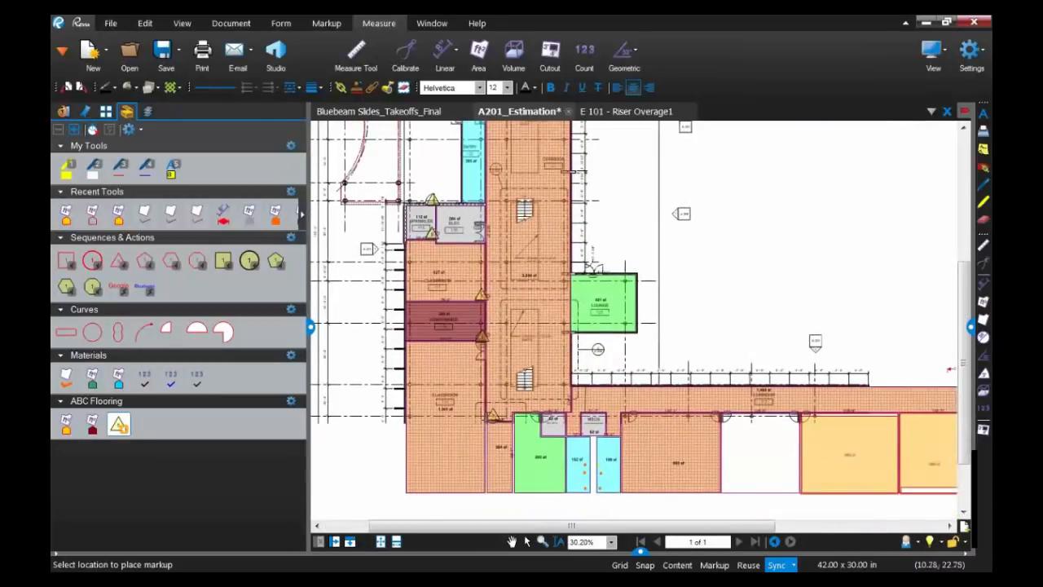
{"action": "left_click", "coordinate": [494, 416]}
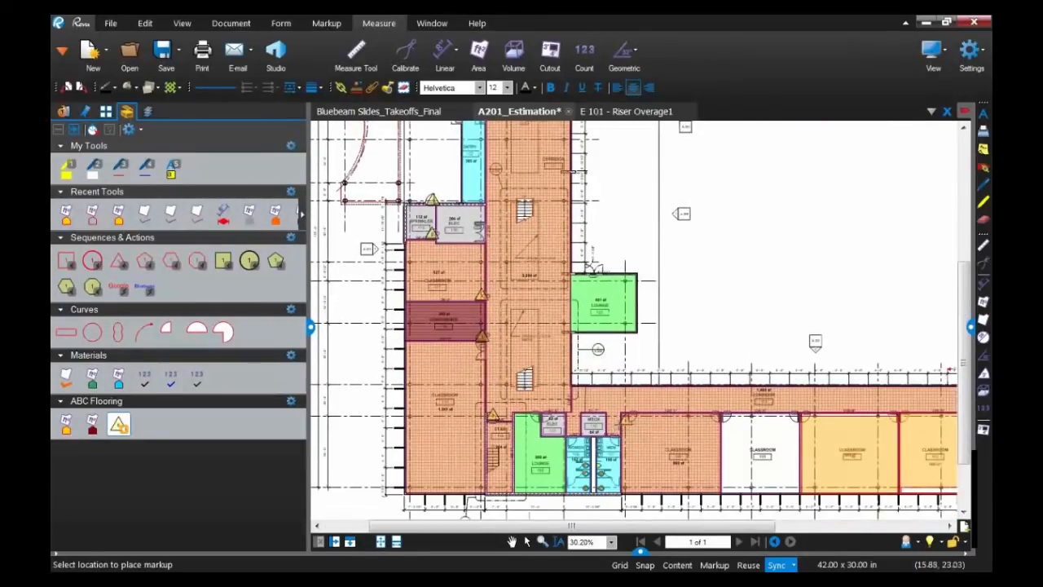
{"action": "left_click", "coordinate": [632, 417]}
{"action": "left_click", "coordinate": [710, 416]}
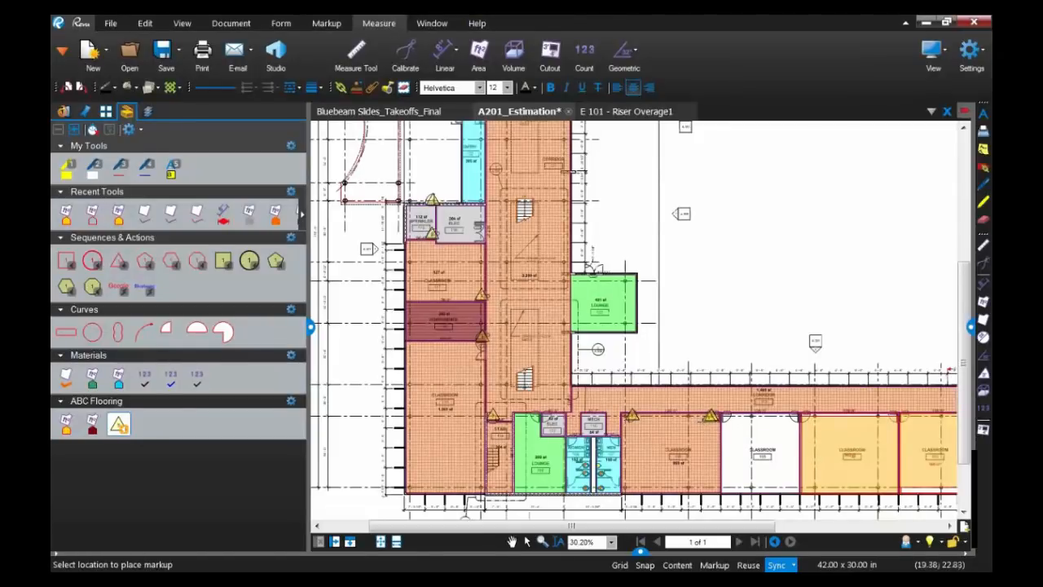
{"action": "key", "text": "Escape"}
- Resume the sequence from the last Classroom 106 marker and place Door A1 markers on the double doors of Lounge 120
{"action": "scroll", "coordinate": [685, 449], "scroll_direction": "up", "scroll_amount": 3}
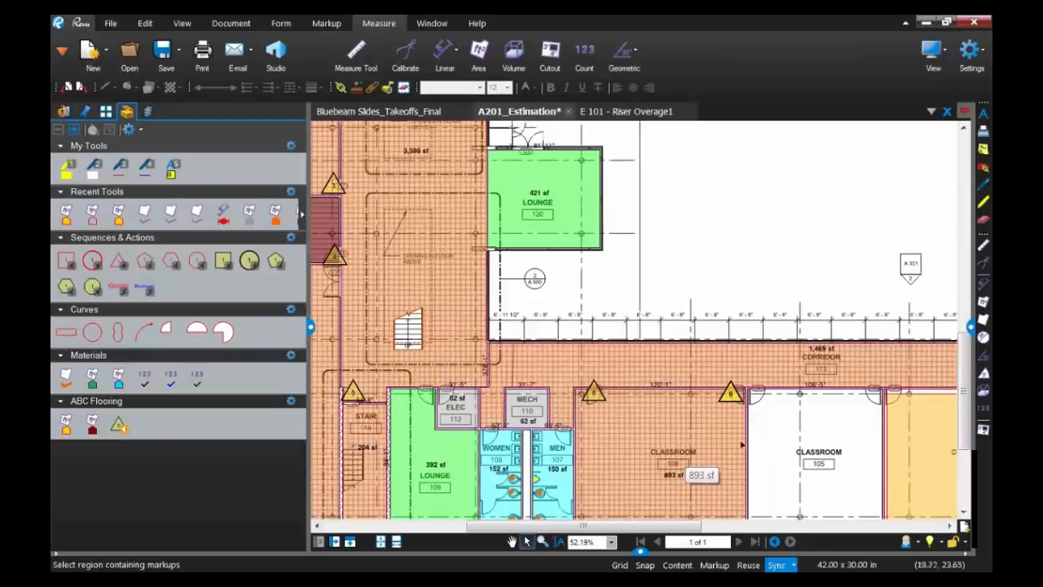
{"action": "scroll", "coordinate": [648, 448], "scroll_direction": "right", "scroll_amount": 3}
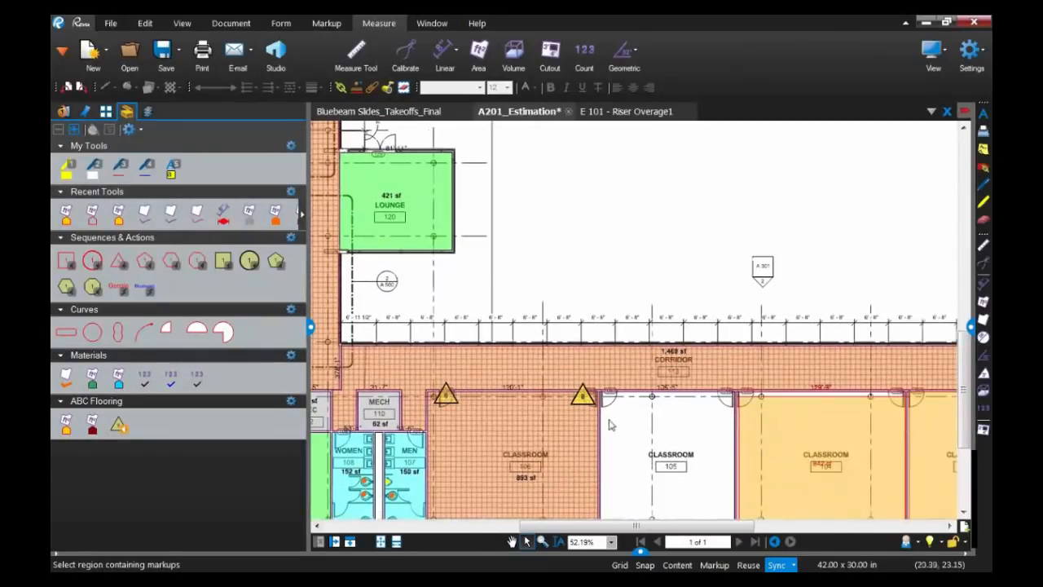
{"action": "left_click", "coordinate": [589, 398]}
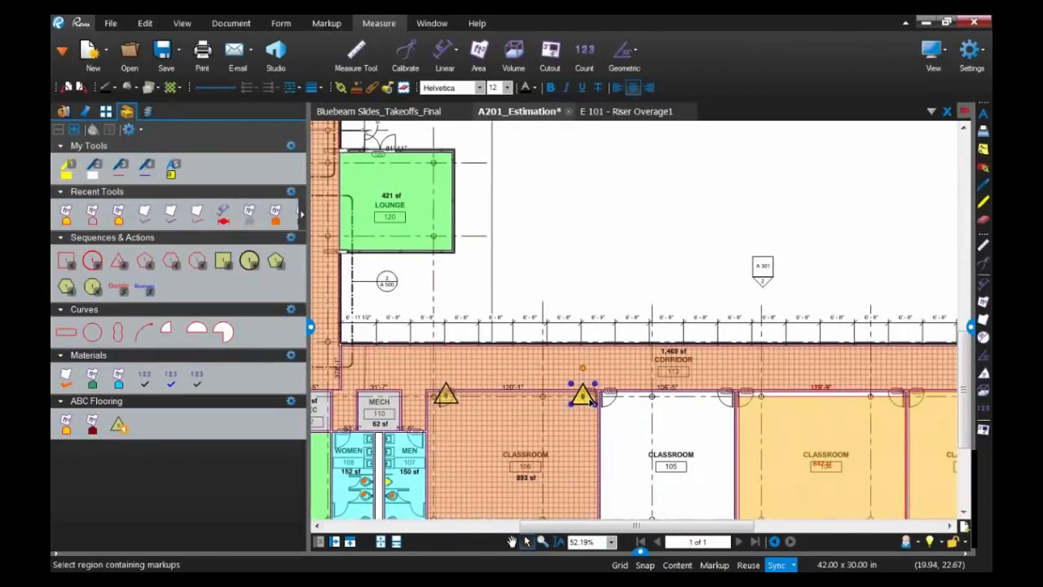
{"action": "right_click", "coordinate": [593, 401]}
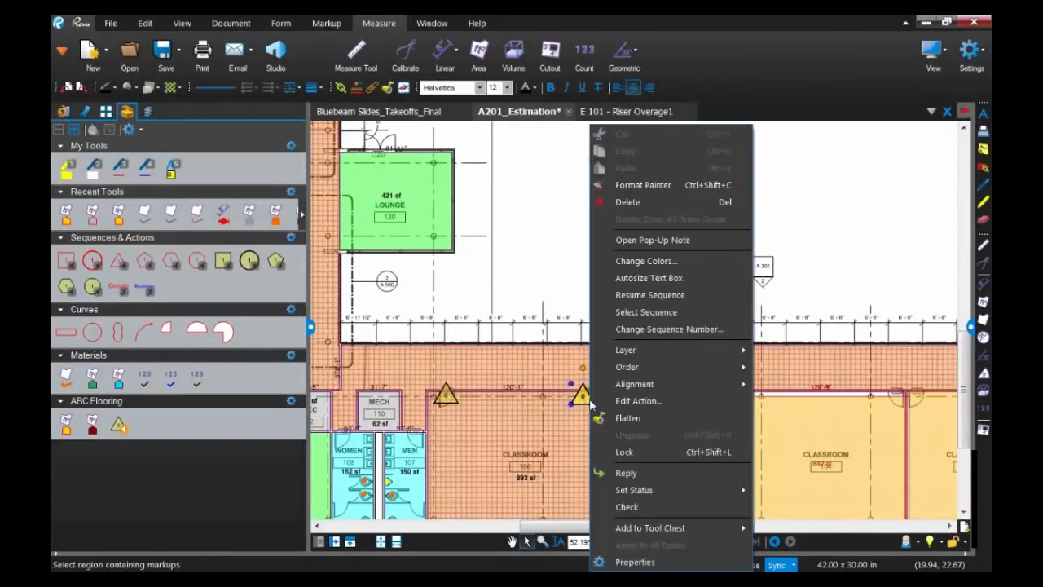
{"action": "left_click", "coordinate": [627, 297]}
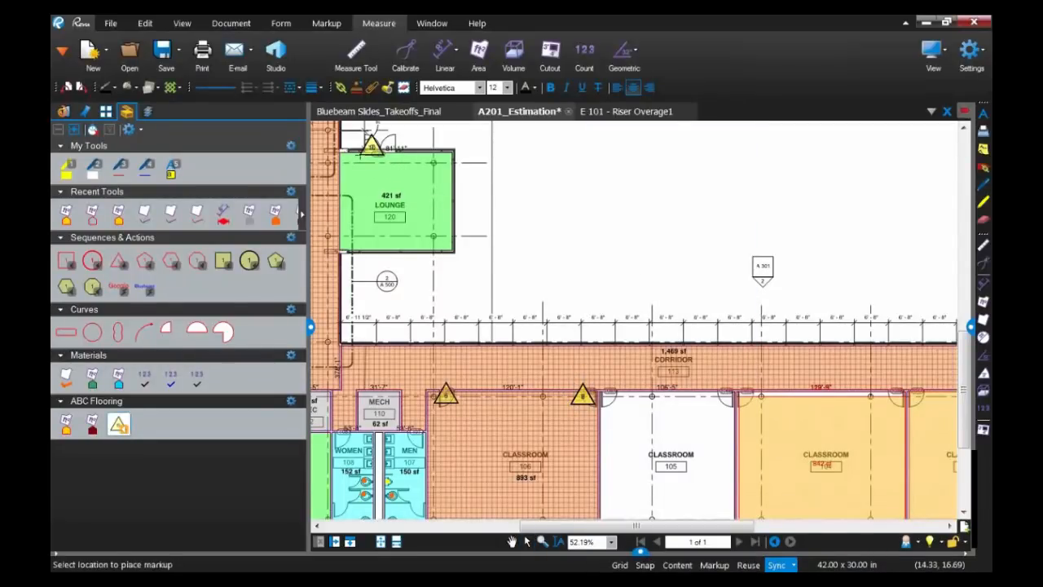
{"action": "left_click", "coordinate": [380, 154]}
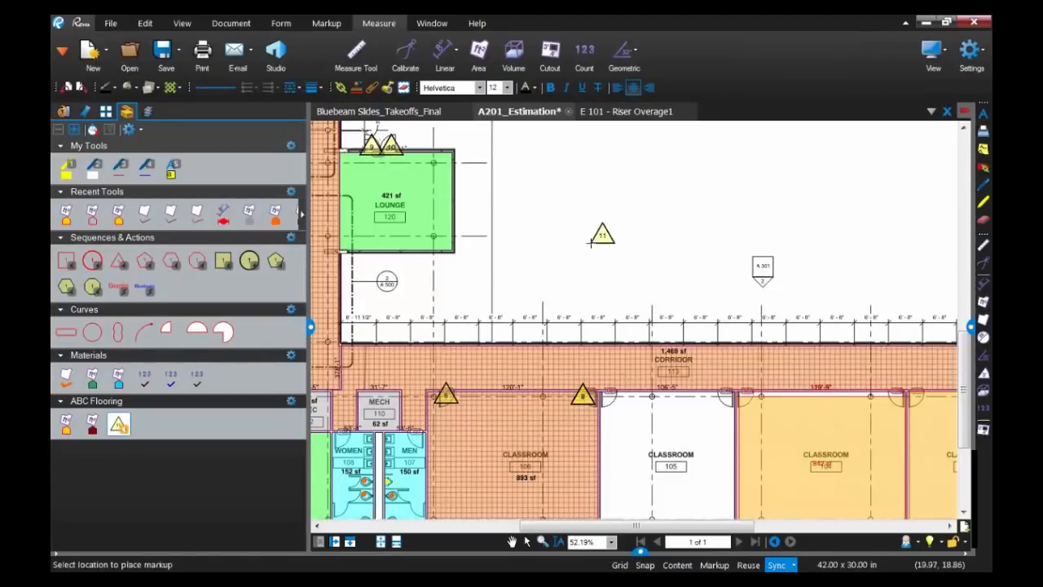
{"action": "scroll", "coordinate": [590, 242], "scroll_direction": "down", "scroll_amount": 3}
{"action": "scroll", "coordinate": [591, 242], "scroll_direction": "down", "scroll_amount": 1}
{"action": "key", "text": "Escape"}
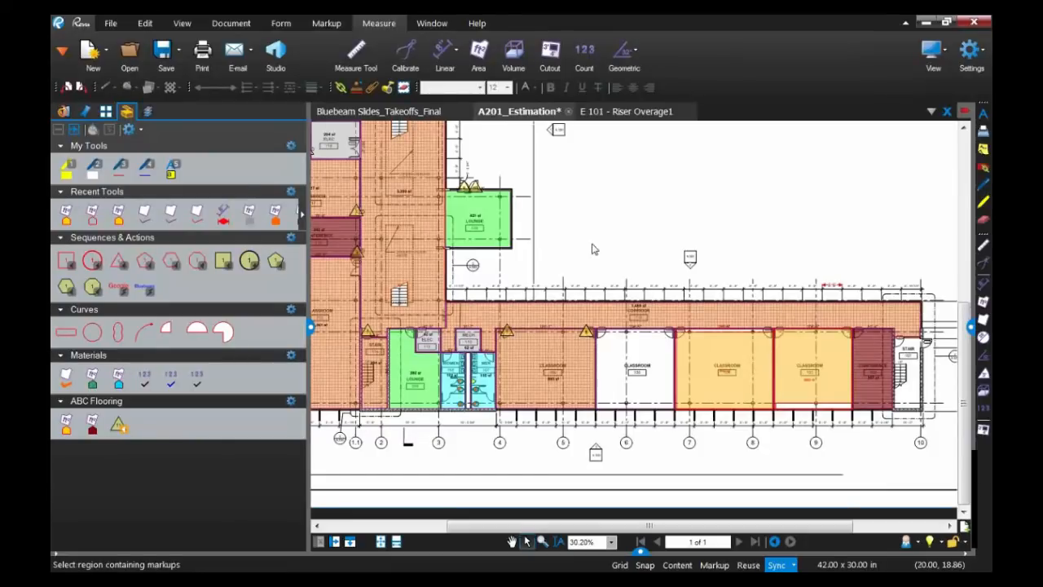
- Hide the tool chest and show the markups list beneath the drawing
{"action": "scroll", "coordinate": [592, 290], "scroll_direction": "down", "scroll_amount": 1}
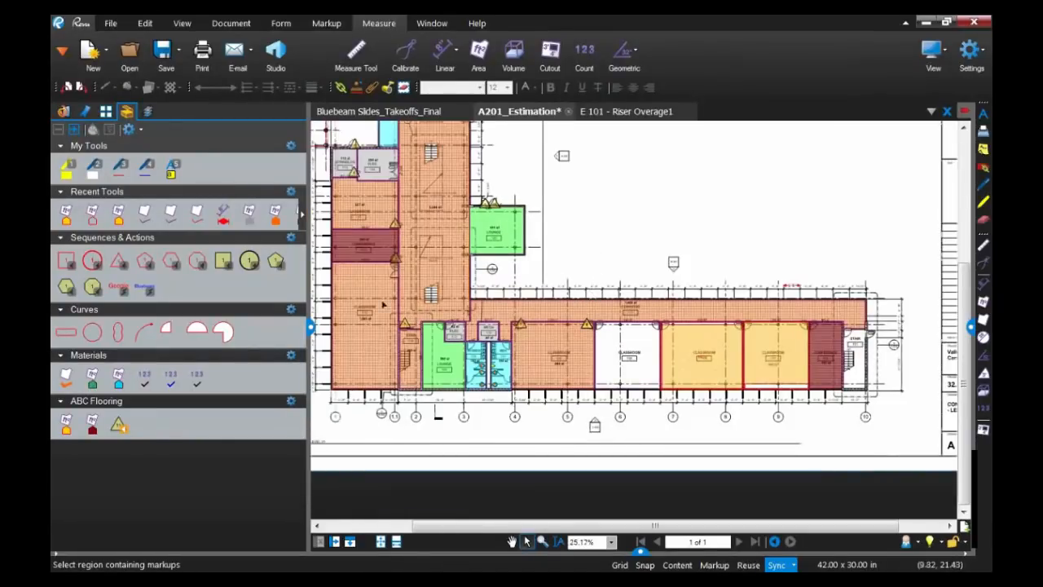
{"action": "left_click", "coordinate": [311, 326]}
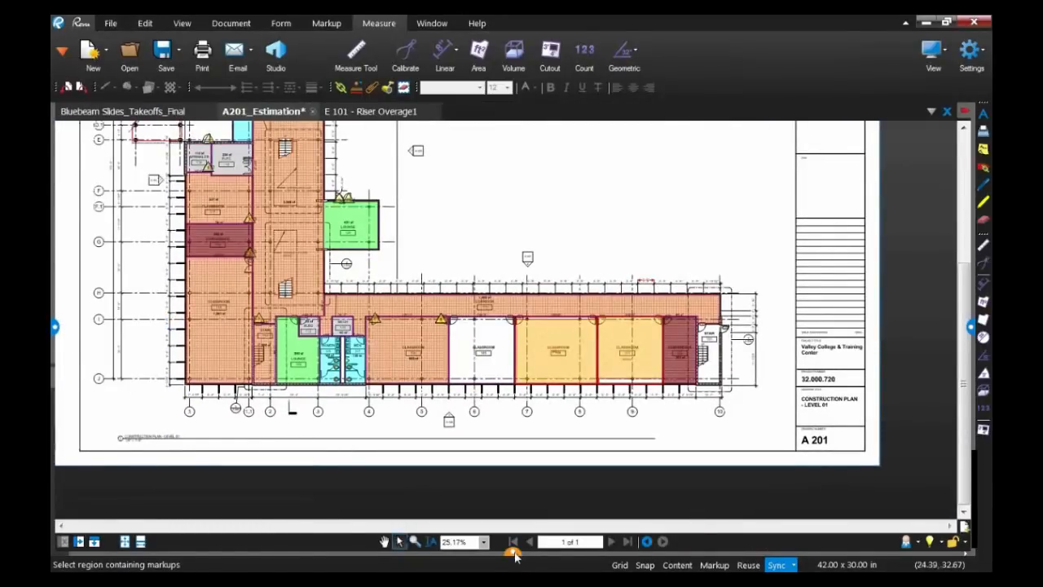
{"action": "left_click", "coordinate": [513, 553]}
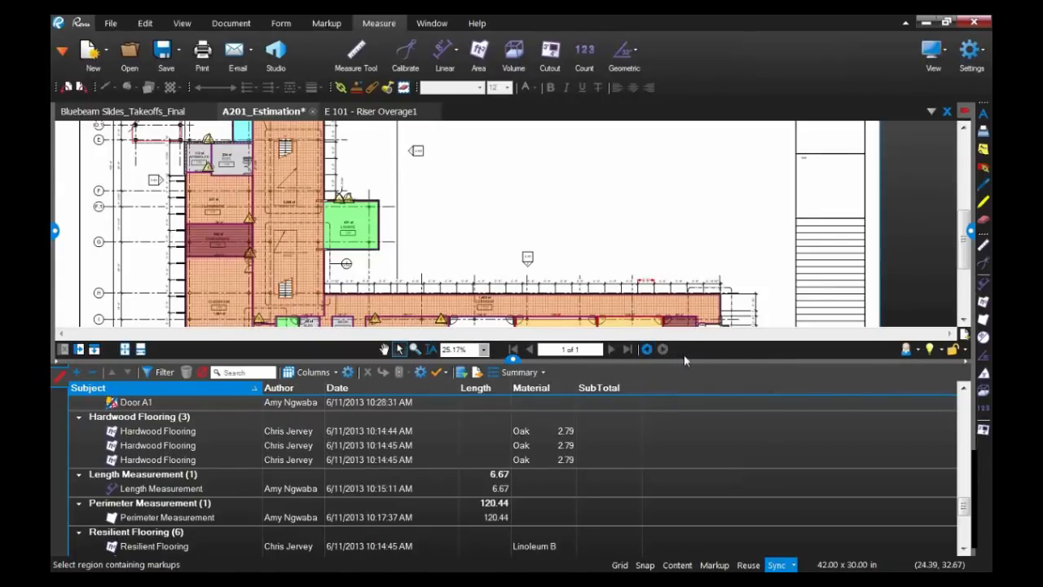
- Enlarge the Markups list, look through the available panels, and collapse and reopen the list
{"action": "left_click_drag", "start_coordinate": [717, 359], "coordinate": [716, 341]}
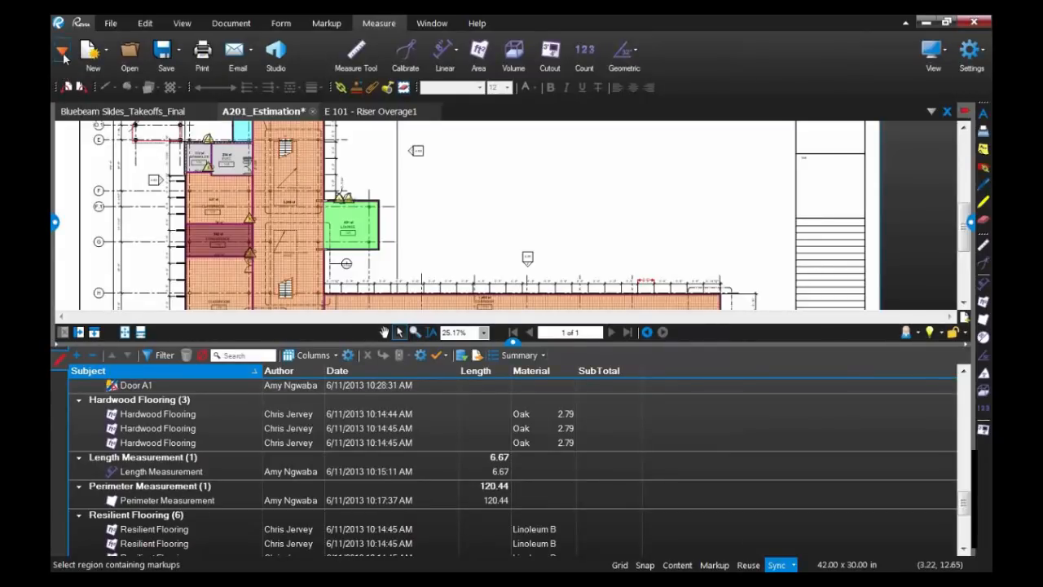
{"action": "left_click", "coordinate": [61, 51]}
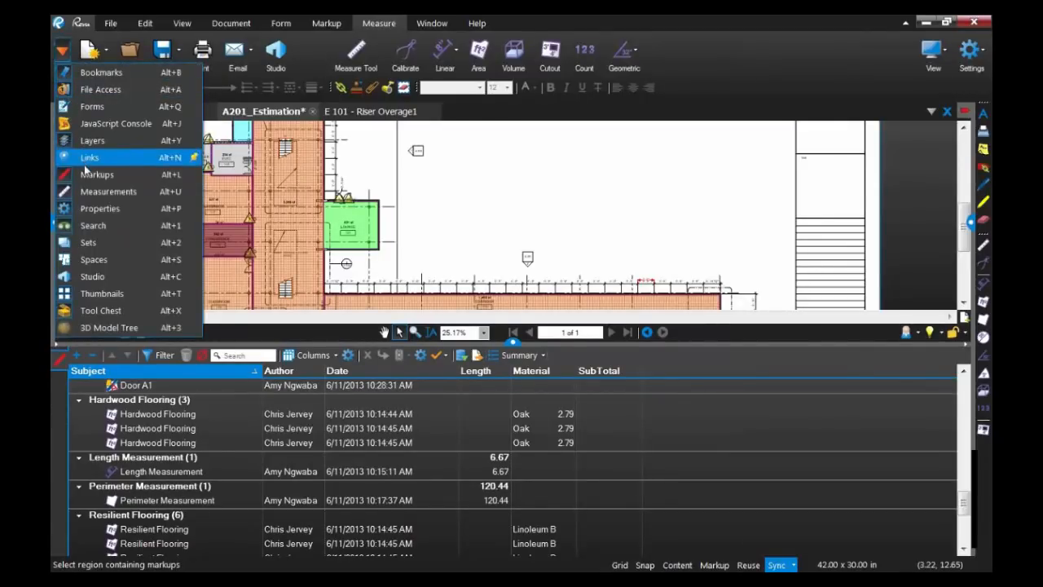
{"action": "left_click", "coordinate": [512, 344]}
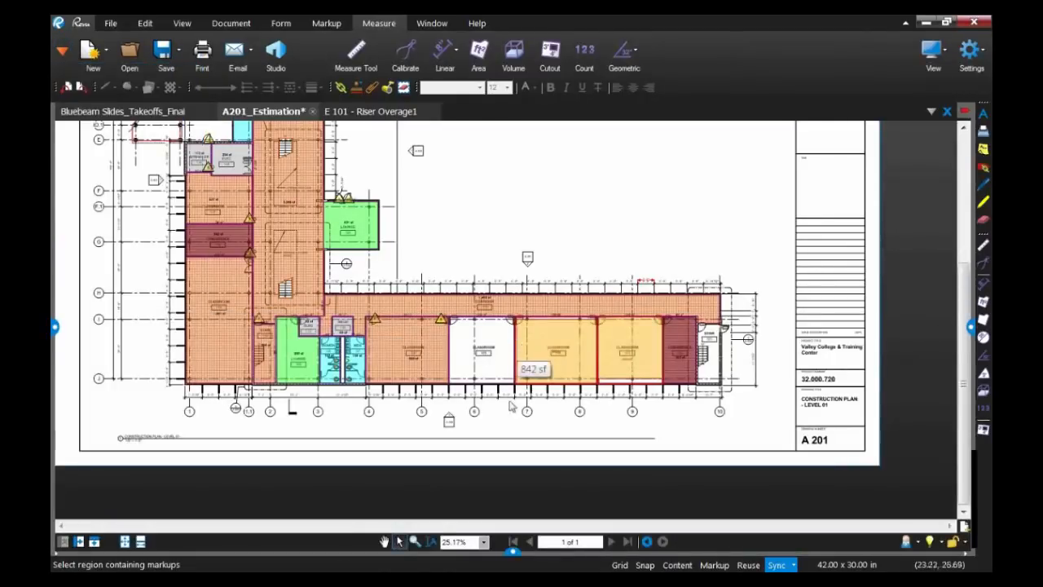
{"action": "left_click", "coordinate": [512, 552]}
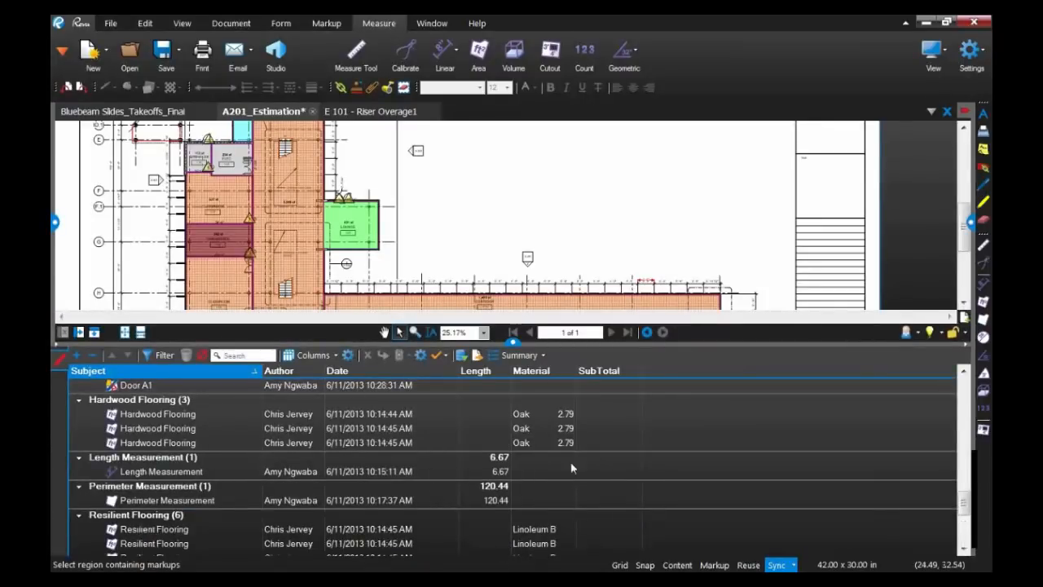
- Locate the three Hardwood Flooring markups, the Length Measurement and the Perimeter Measurement on the plan from the Markups list
{"action": "left_click", "coordinate": [196, 416]}
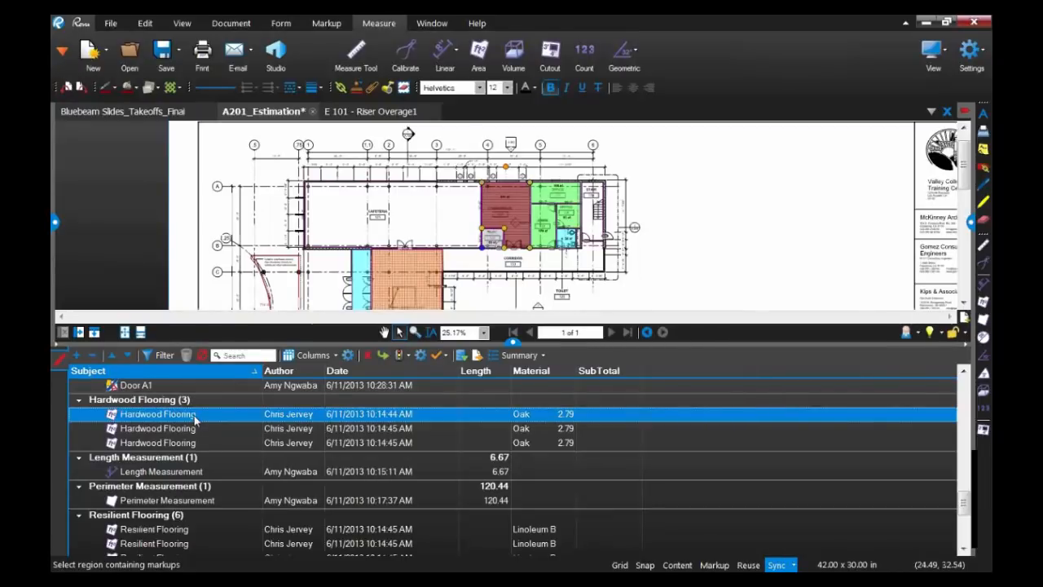
{"action": "scroll", "coordinate": [489, 289], "scroll_direction": "up", "scroll_amount": 2}
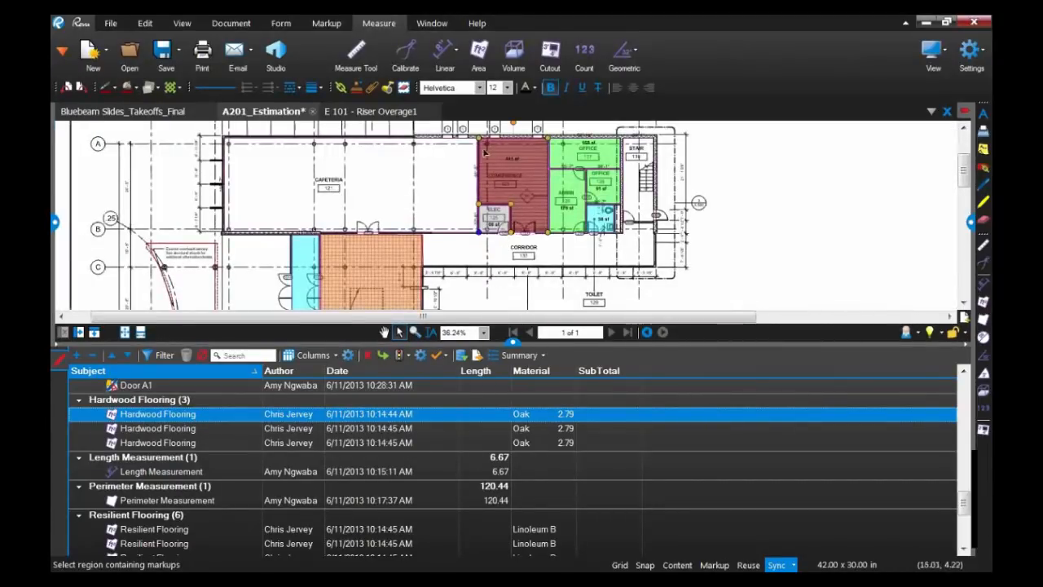
{"action": "left_click", "coordinate": [196, 428]}
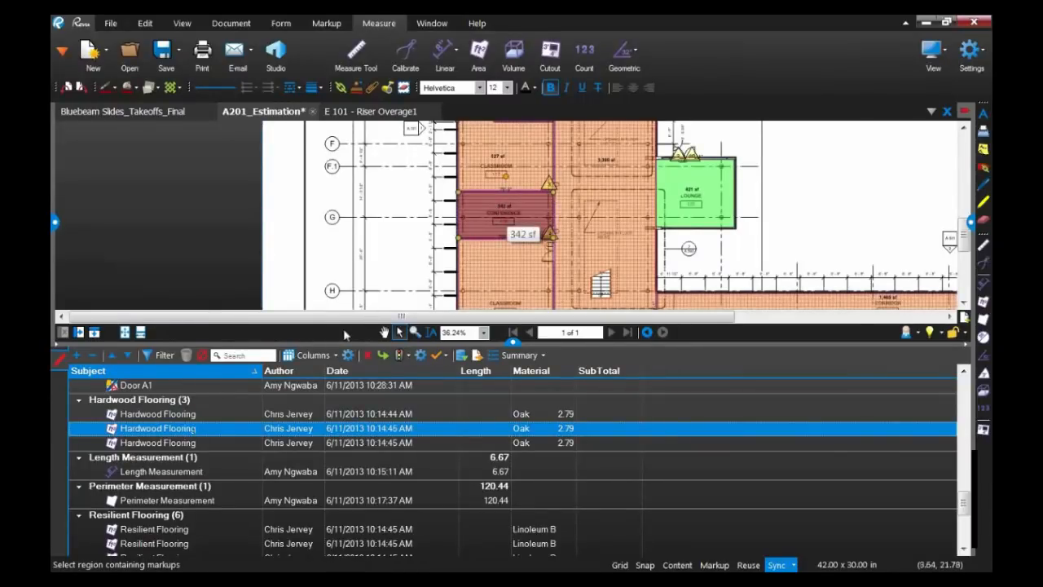
{"action": "left_click", "coordinate": [202, 444]}
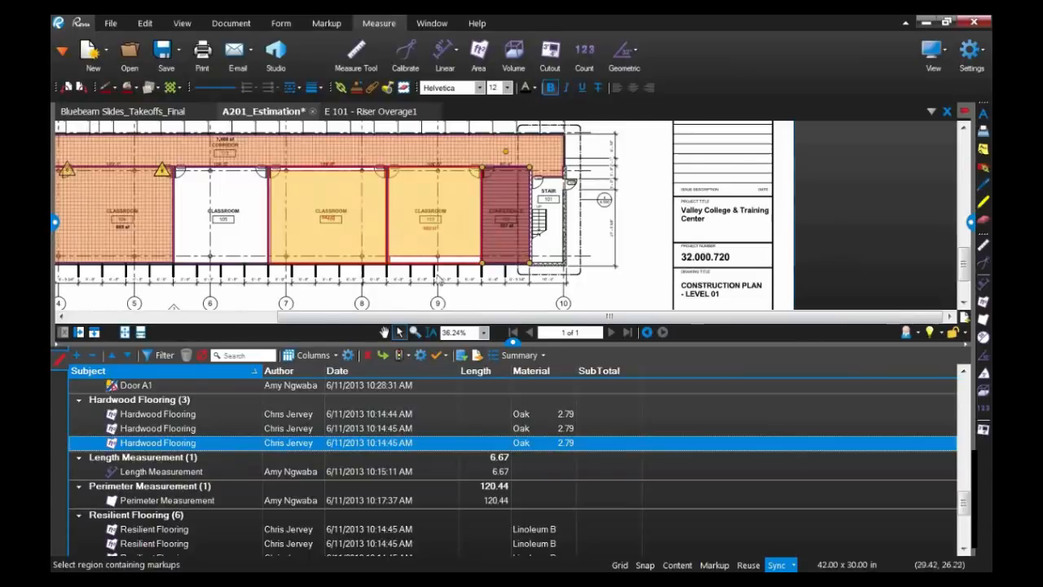
{"action": "left_click", "coordinate": [212, 473]}
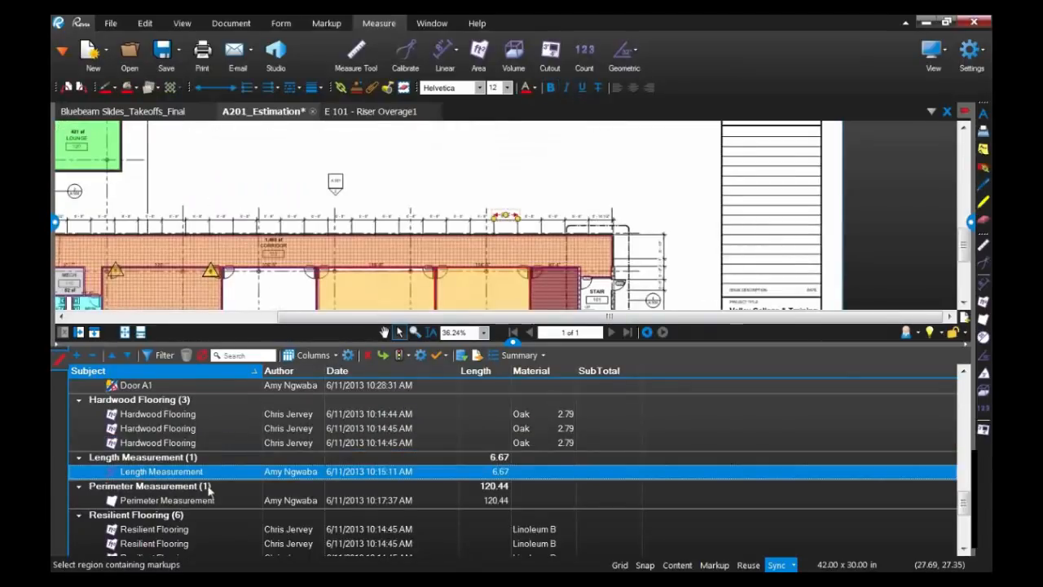
{"action": "left_click", "coordinate": [206, 499]}
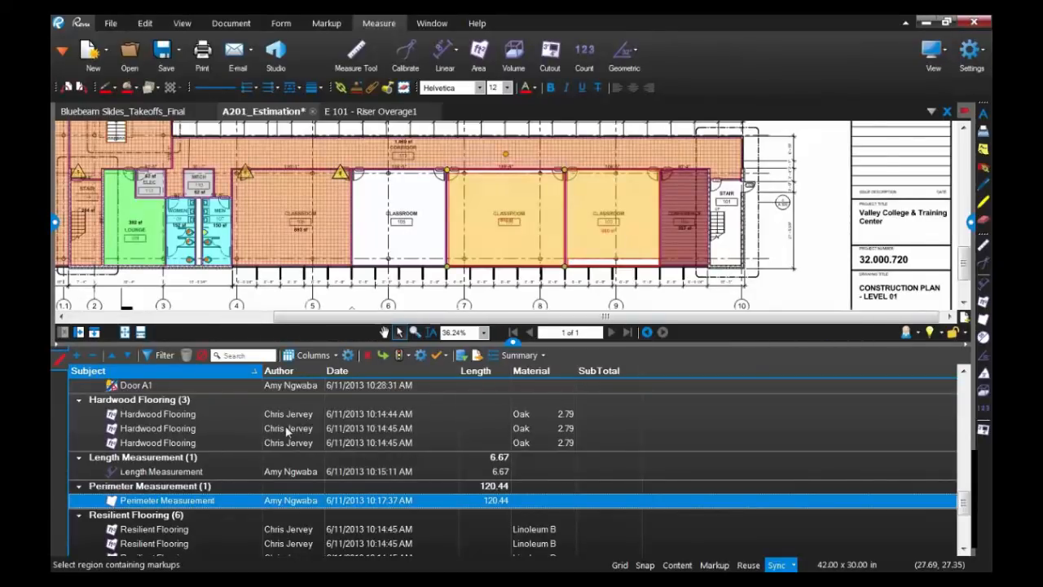
- Reverse the Subject sort order of the Markups list, restore ascending order and review the Baseboard group's totals
{"action": "left_click", "coordinate": [229, 374]}
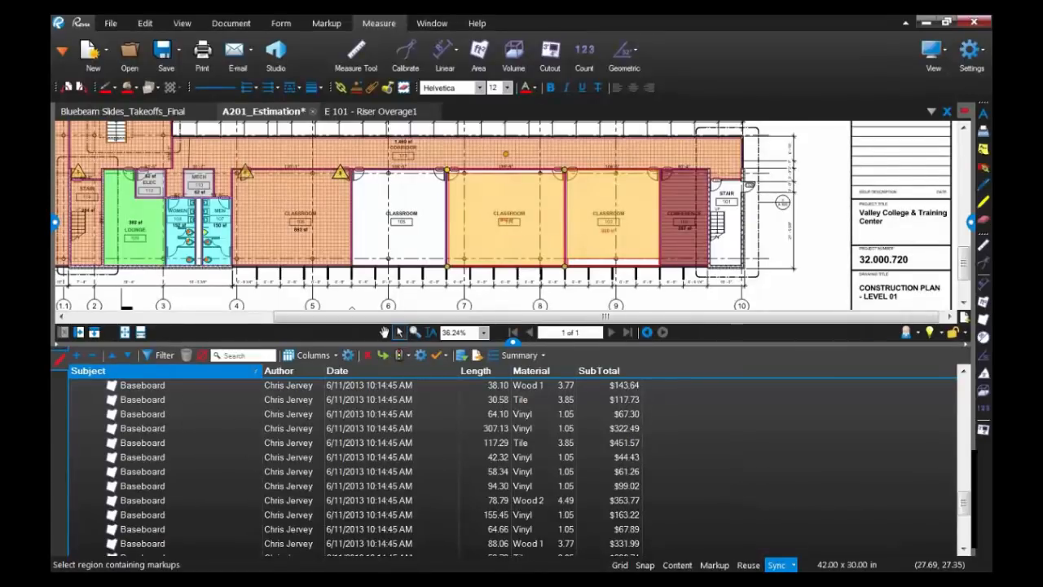
{"action": "left_click_drag", "start_coordinate": [963, 499], "coordinate": [963, 450]}
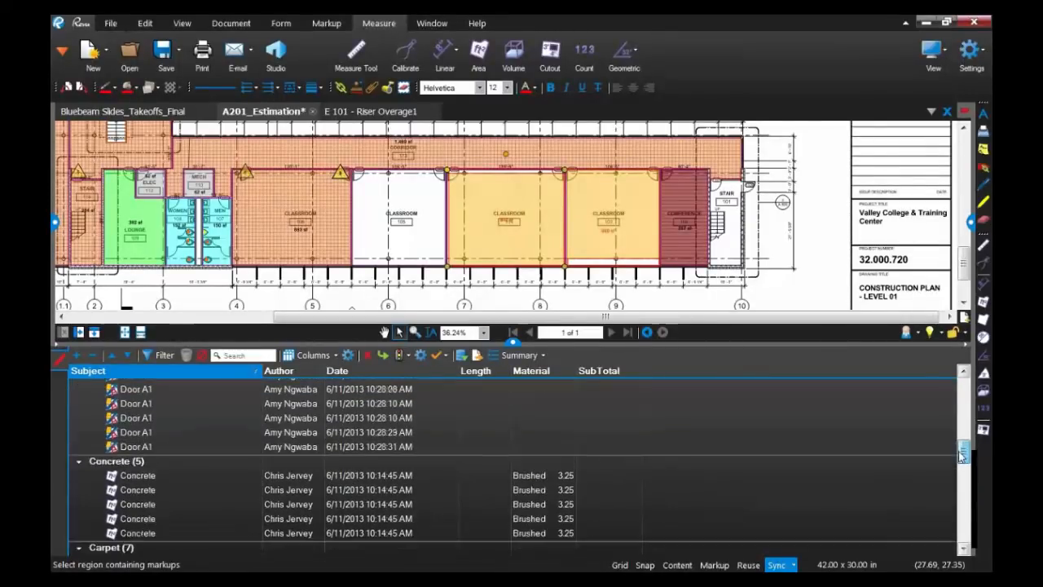
{"action": "left_click", "coordinate": [207, 374]}
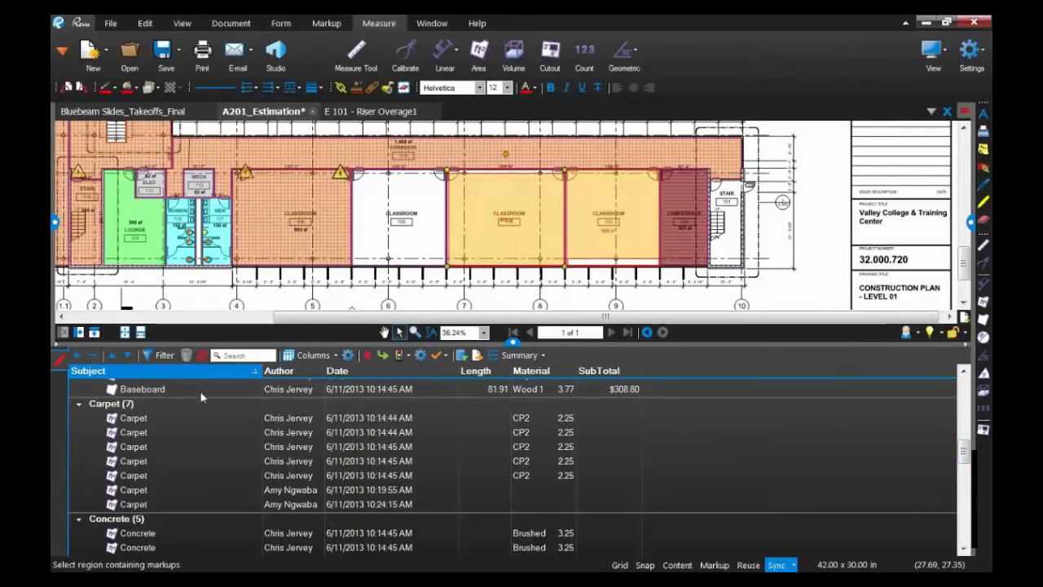
{"action": "left_click_drag", "start_coordinate": [964, 453], "coordinate": [967, 390]}
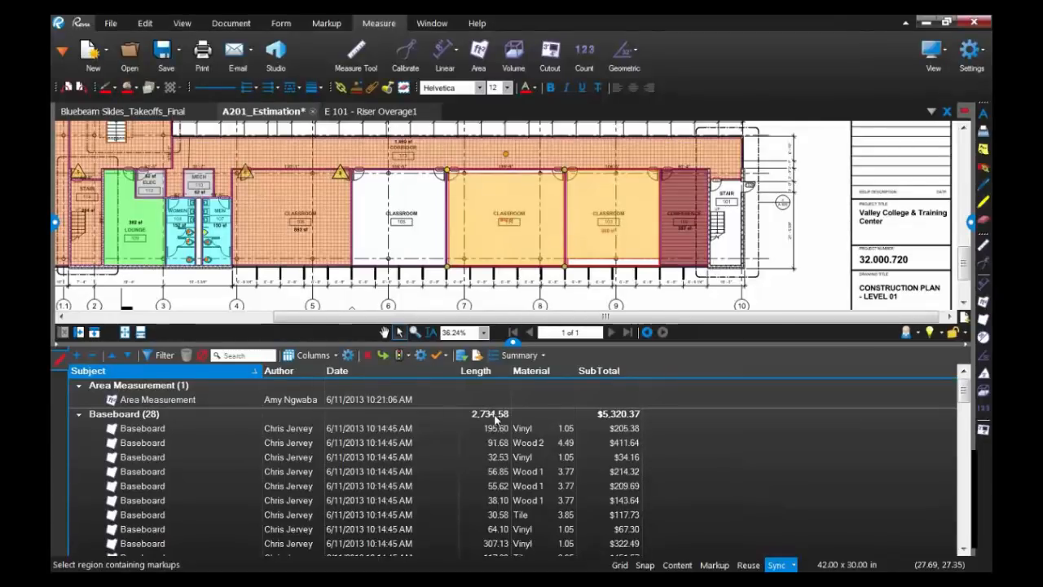
- Review the available Markups list columns and sort the list by Date
{"action": "left_click", "coordinate": [335, 357]}
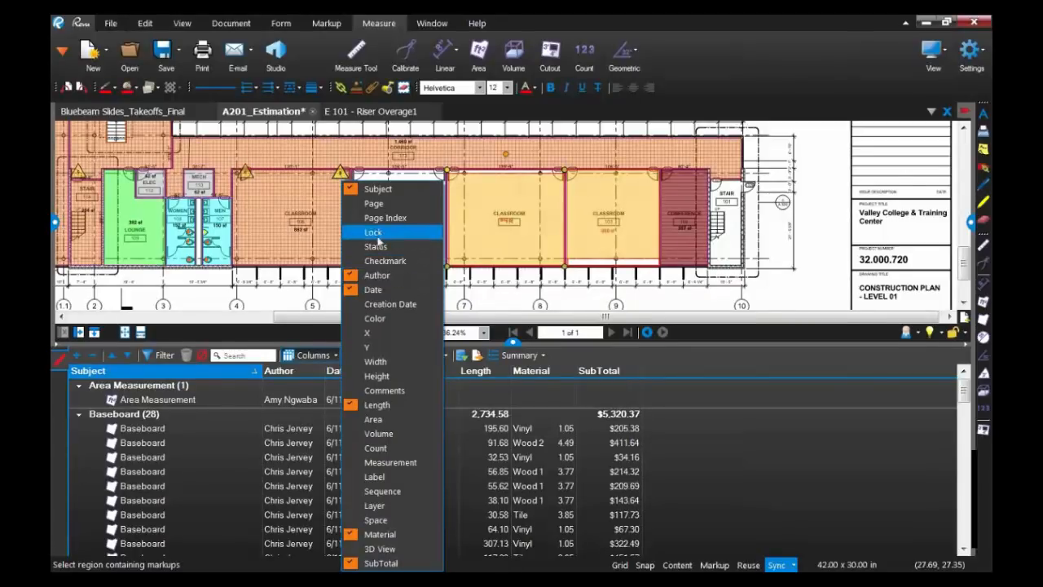
{"action": "left_click", "coordinate": [337, 358]}
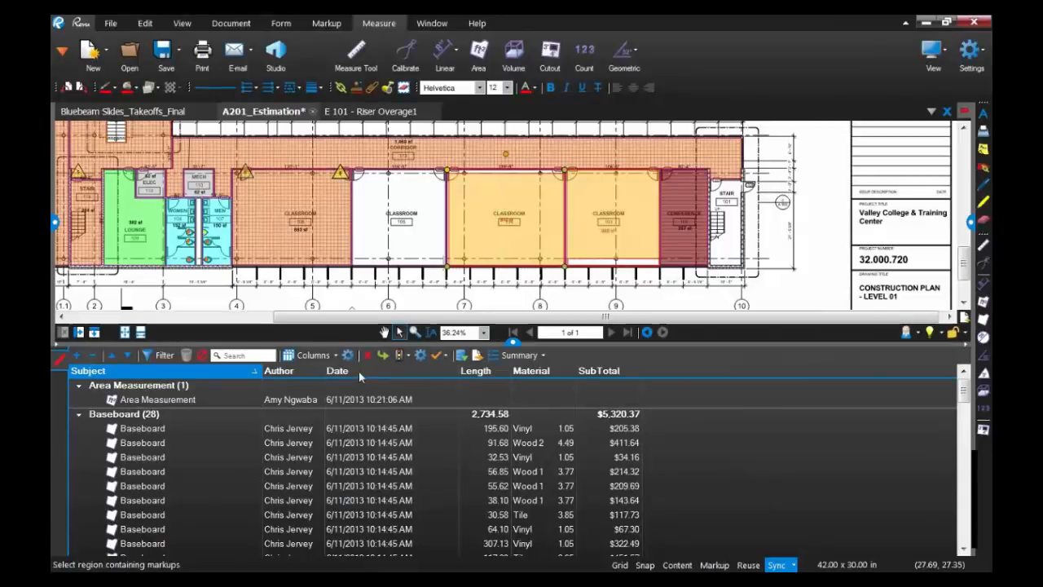
{"action": "left_click", "coordinate": [358, 371]}
{"action": "left_click_drag", "start_coordinate": [278, 374], "coordinate": [453, 380]}
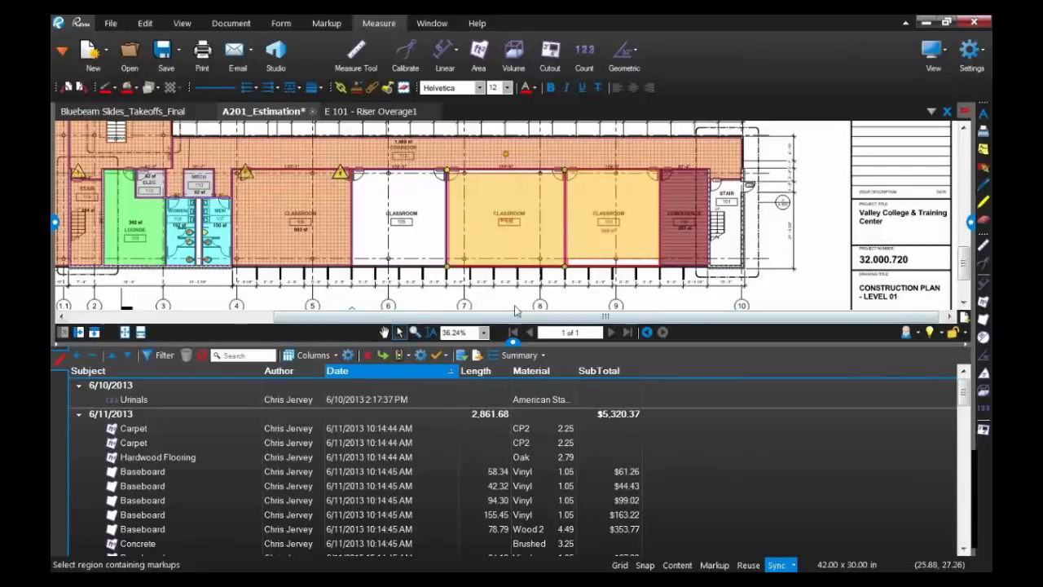
- Hide all markups on the plan and show them again
{"action": "scroll", "coordinate": [571, 291], "scroll_direction": "down", "scroll_amount": 1}
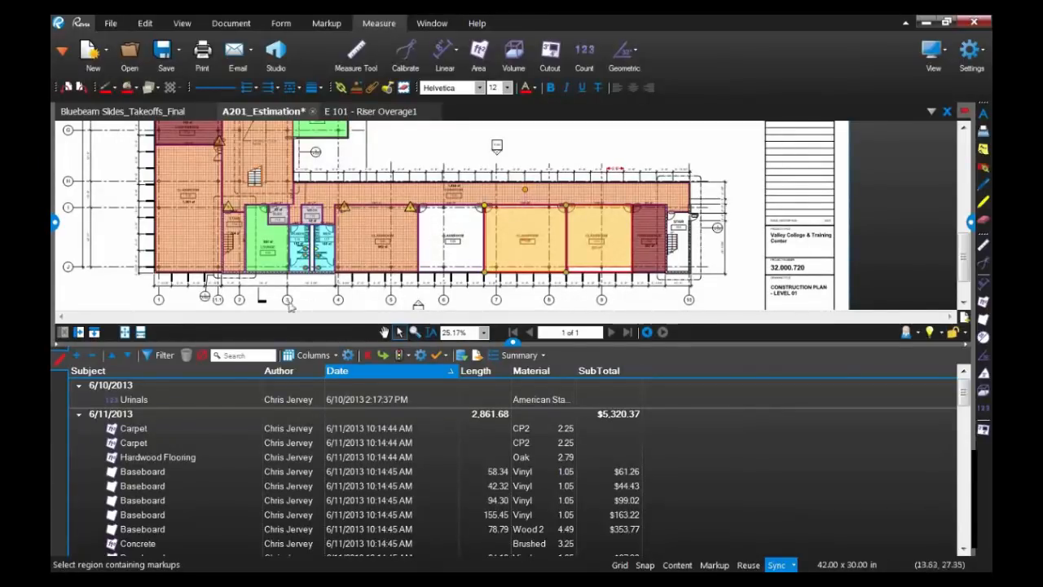
{"action": "left_click", "coordinate": [204, 355]}
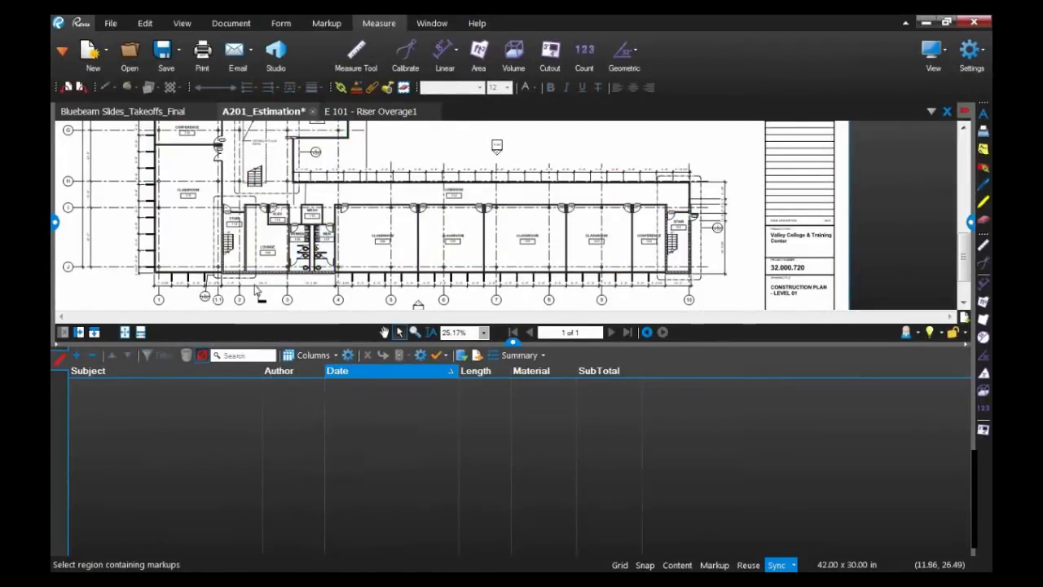
{"action": "left_click", "coordinate": [203, 356]}
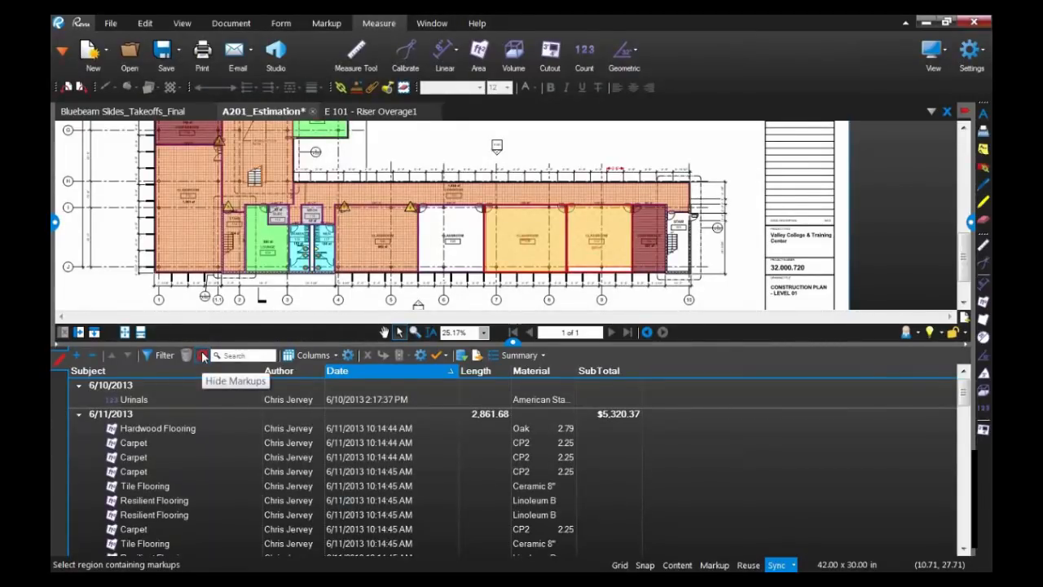
- Examine the fixtures in the Women 108 and Men 107 restrooms and the adjoining classrooms on the plan
{"action": "scroll", "coordinate": [304, 277], "scroll_direction": "up", "scroll_amount": 3}
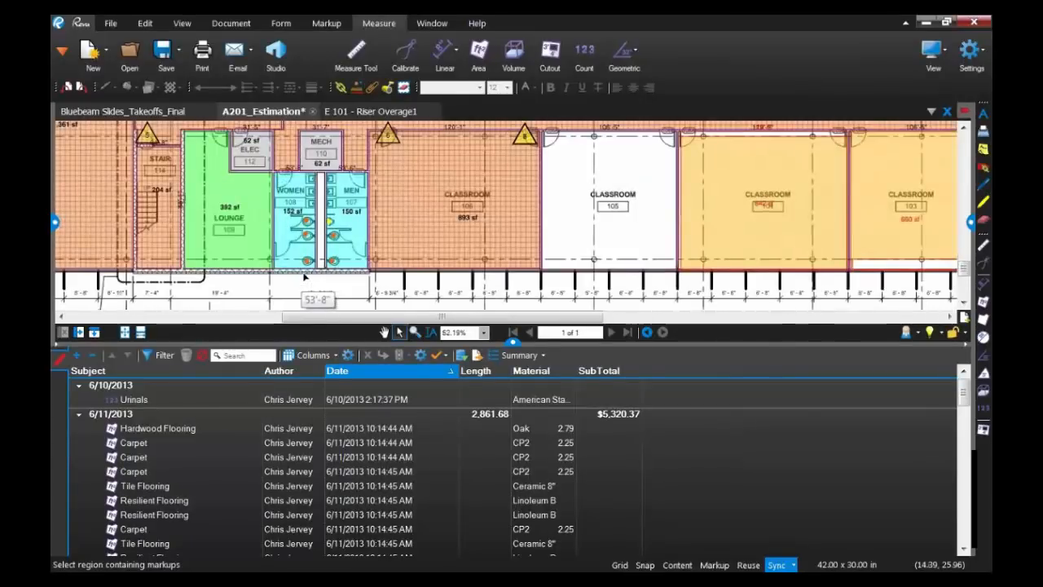
{"action": "scroll", "coordinate": [304, 277], "scroll_direction": "up", "scroll_amount": 2}
{"action": "left_click", "coordinate": [311, 222]}
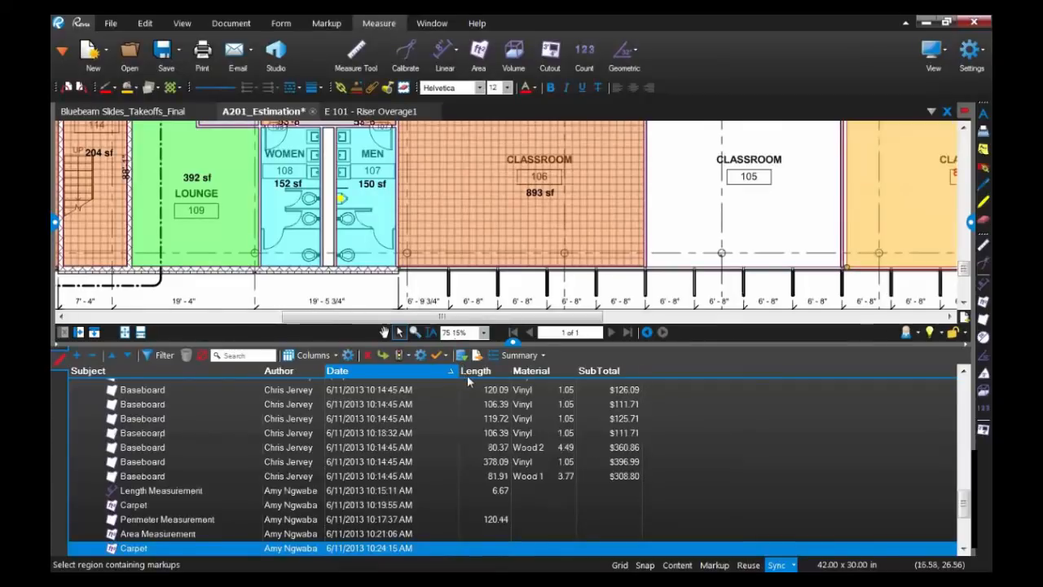
{"action": "scroll", "coordinate": [538, 237], "scroll_direction": "down", "scroll_amount": 1}
{"action": "scroll", "coordinate": [537, 236], "scroll_direction": "down", "scroll_amount": 1}
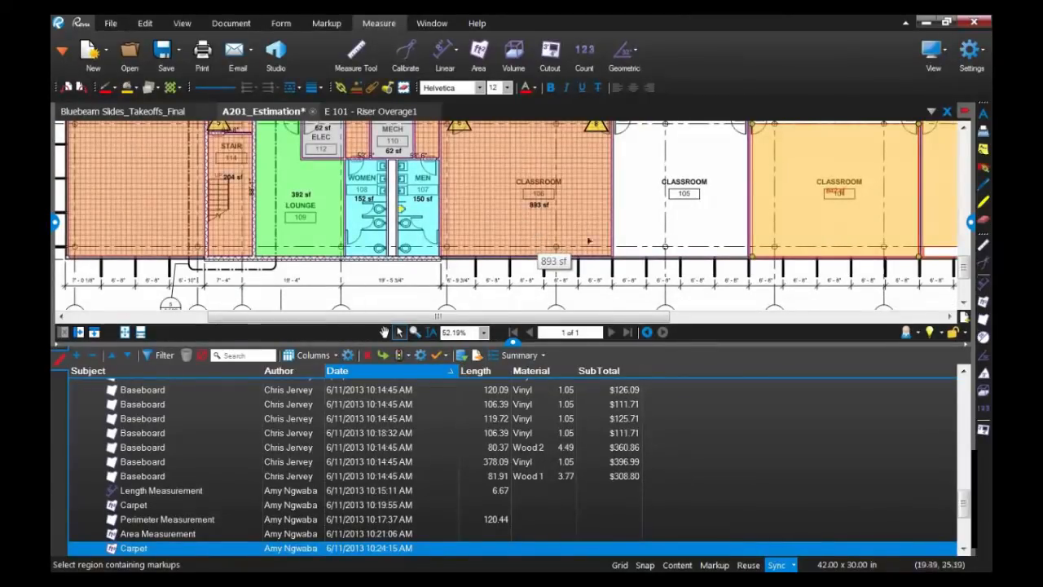
{"action": "scroll", "coordinate": [681, 245], "scroll_direction": "down", "scroll_amount": 1}
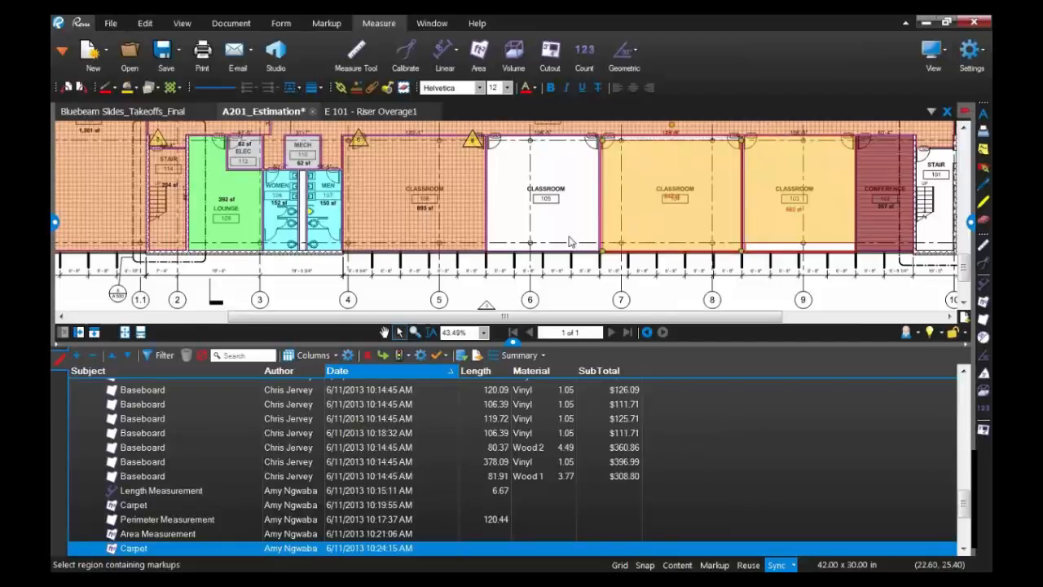
- Import the markups from A 201_ImportComments.pdf in the Desktop folder 2013TrainingWebinars > Estimation
{"action": "left_click", "coordinate": [461, 356]}
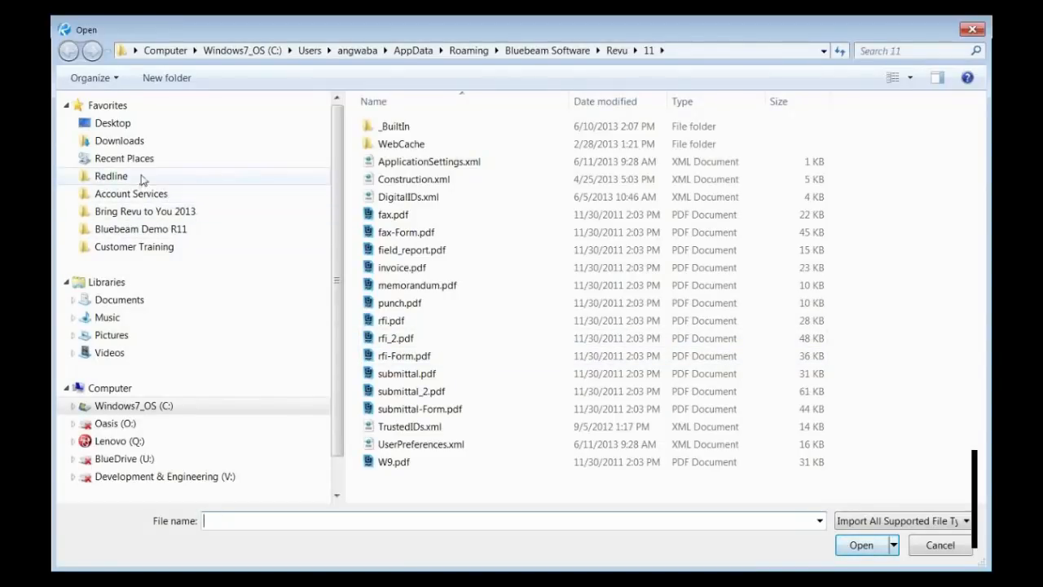
{"action": "left_click", "coordinate": [132, 124]}
{"action": "double_click", "coordinate": [425, 207]}
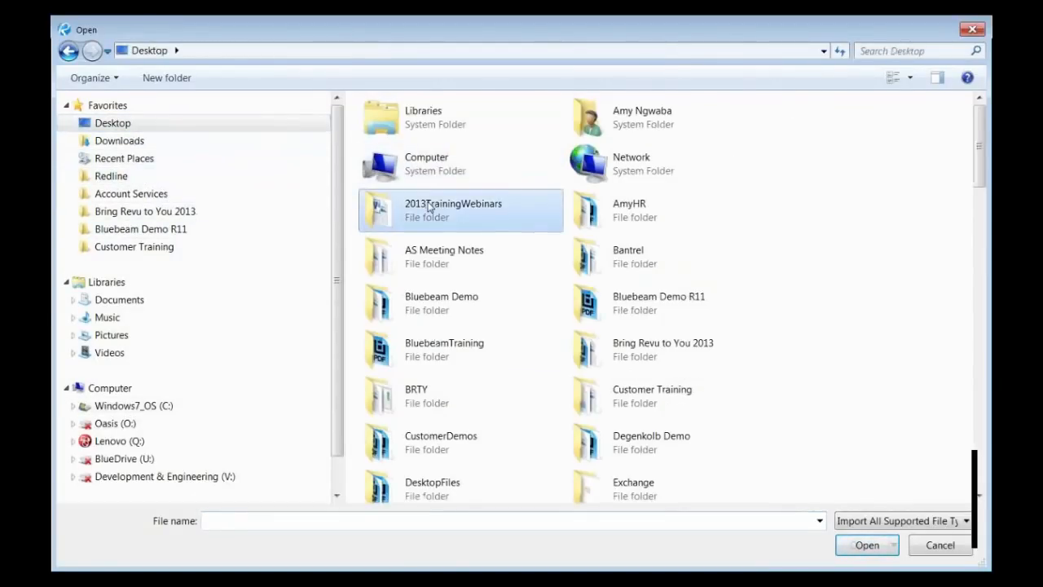
{"action": "double_click", "coordinate": [396, 130]}
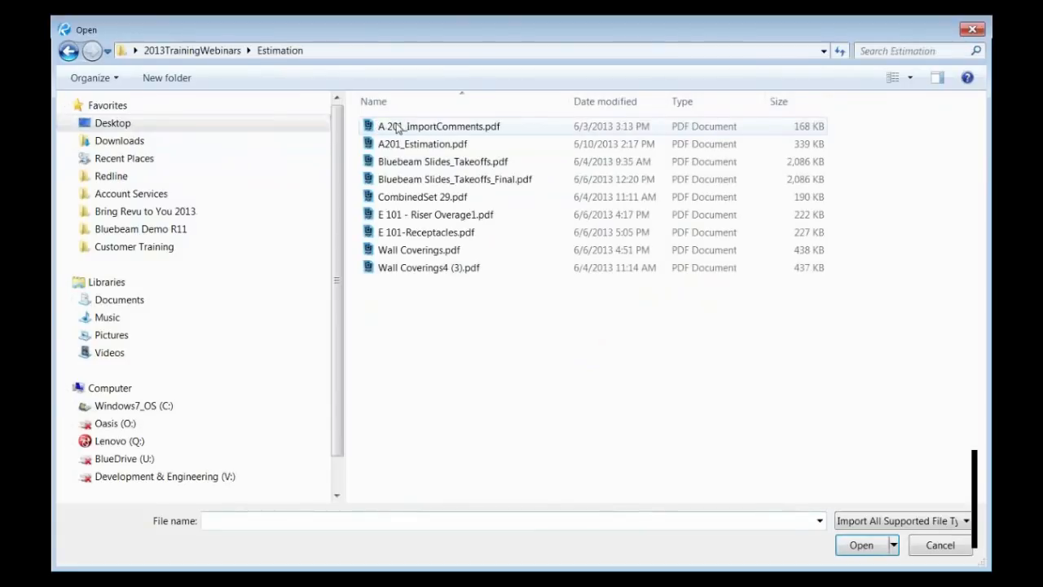
{"action": "double_click", "coordinate": [397, 127]}
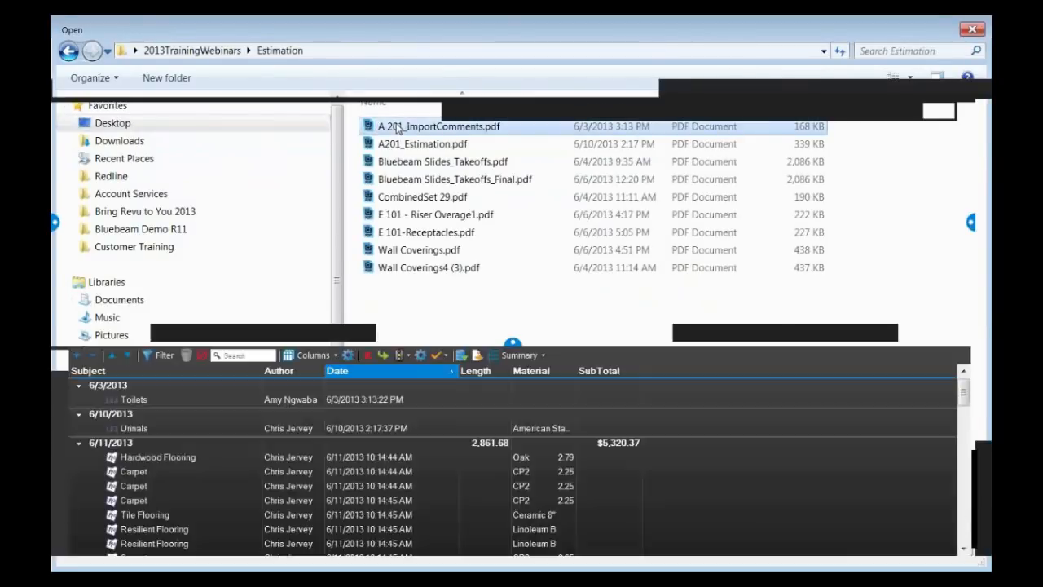
- Select the imported Toilets count markup in the restrooms and check its entry in the Markups list
{"action": "scroll", "coordinate": [318, 278], "scroll_direction": "up", "scroll_amount": 5}
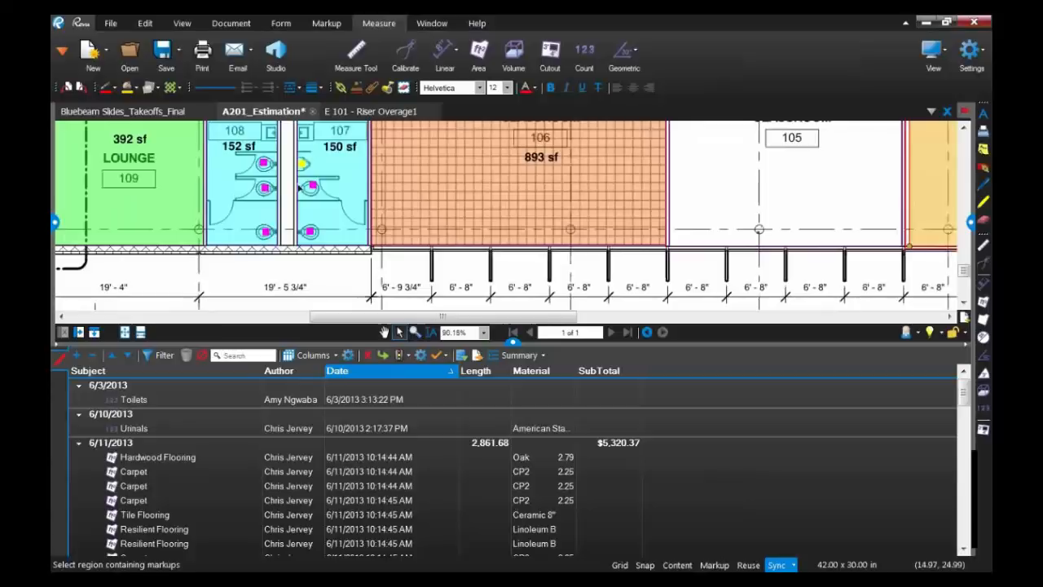
{"action": "left_click", "coordinate": [266, 166]}
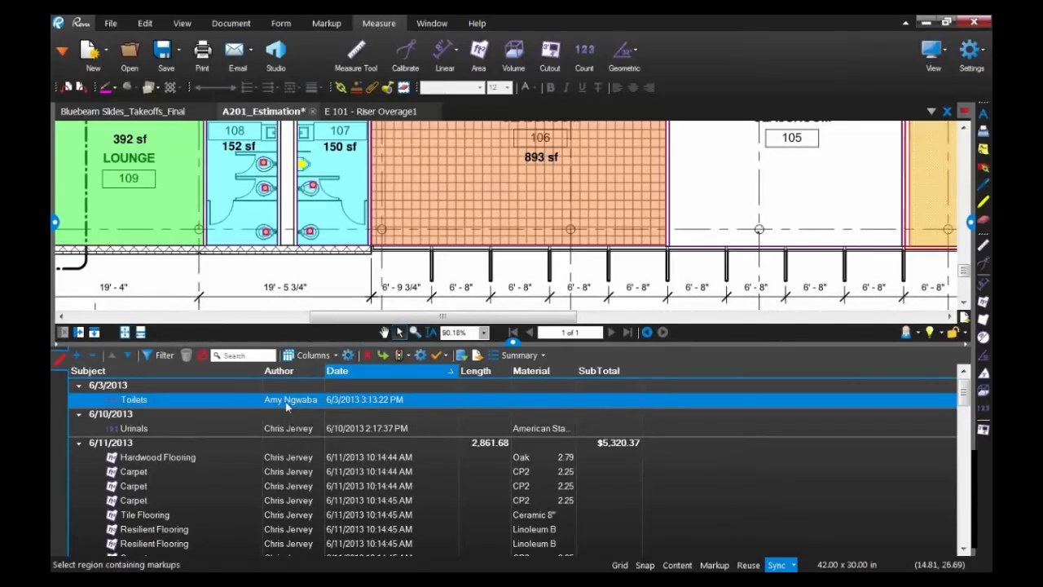
{"action": "scroll", "coordinate": [449, 265], "scroll_direction": "down", "scroll_amount": 2}
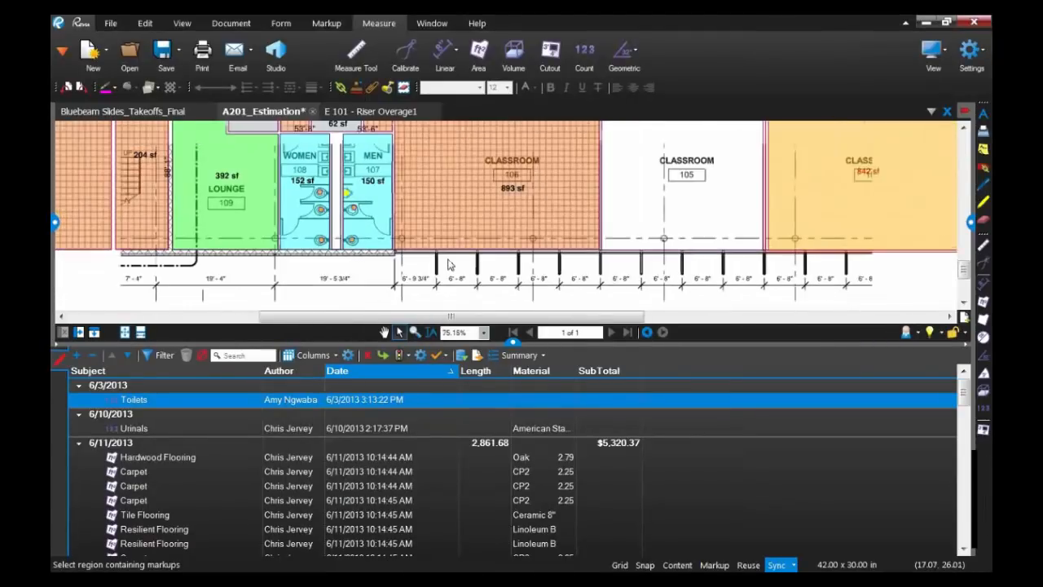
{"action": "scroll", "coordinate": [448, 265], "scroll_direction": "down", "scroll_amount": 1}
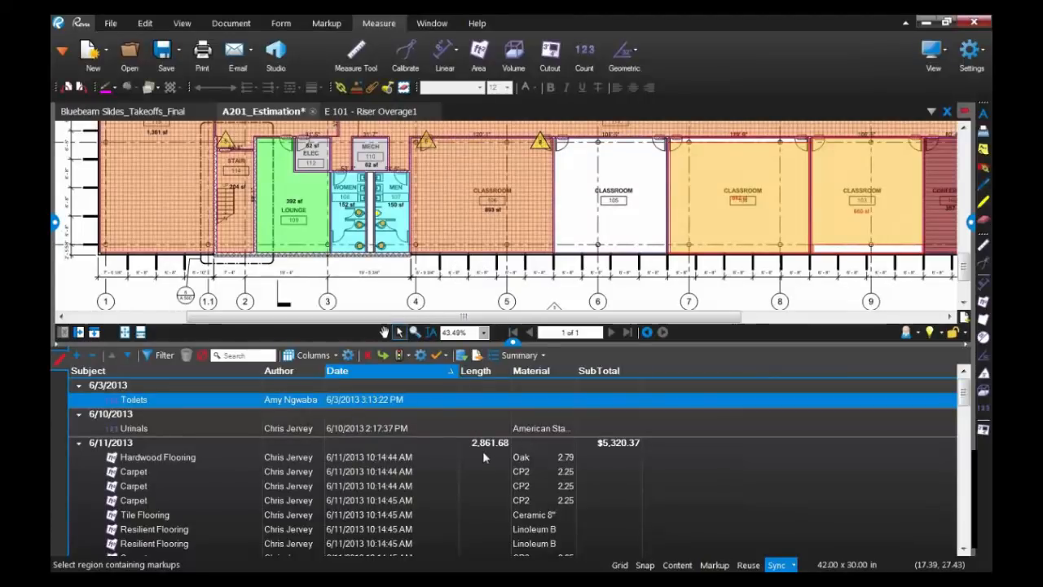
- Reduce the height of the Markups list and collapse it
{"action": "scroll", "coordinate": [547, 234], "scroll_direction": "down", "scroll_amount": 1}
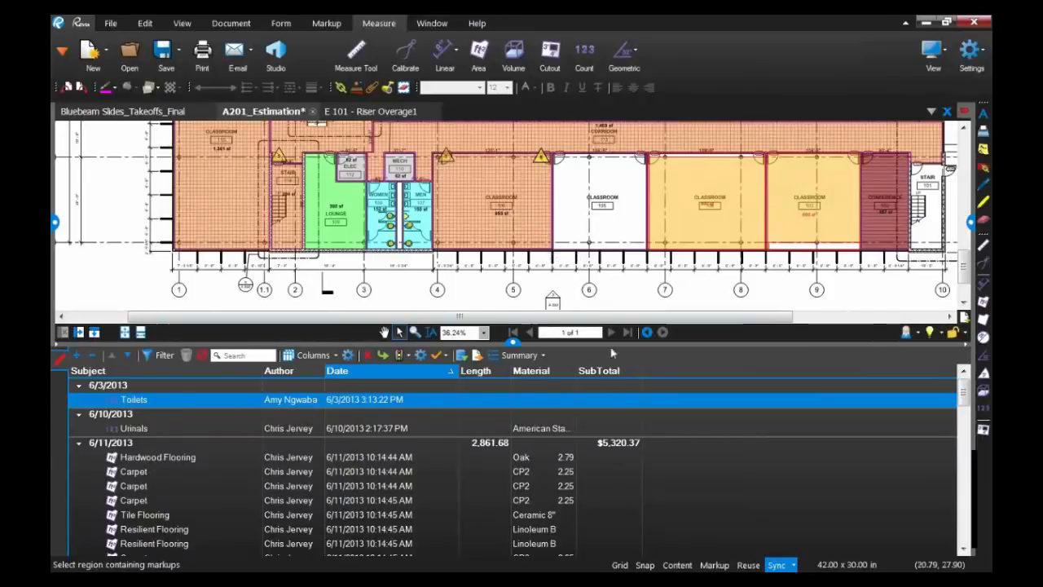
{"action": "left_click_drag", "start_coordinate": [631, 346], "coordinate": [631, 403]}
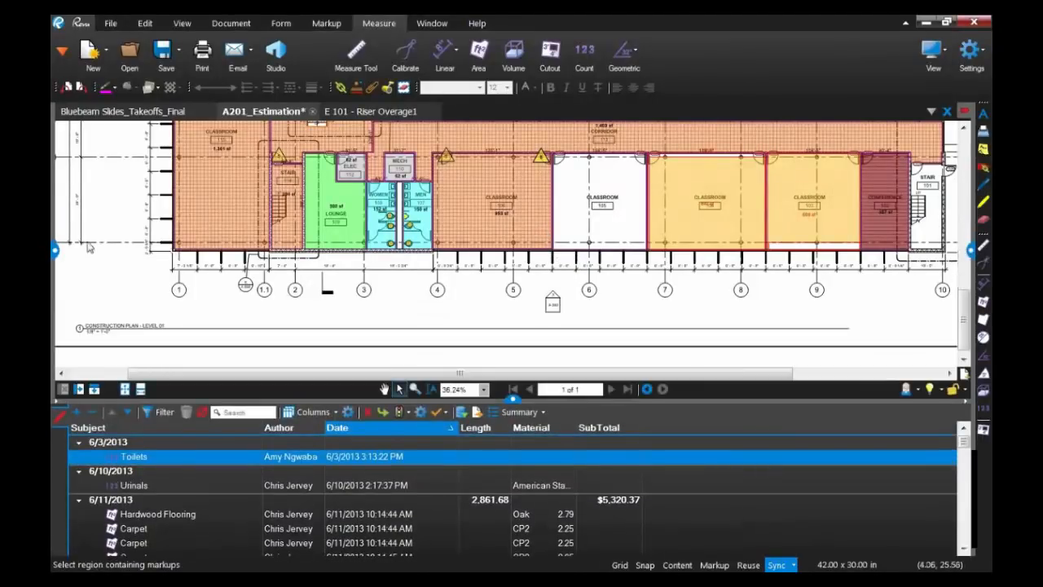
{"action": "left_click", "coordinate": [512, 398]}
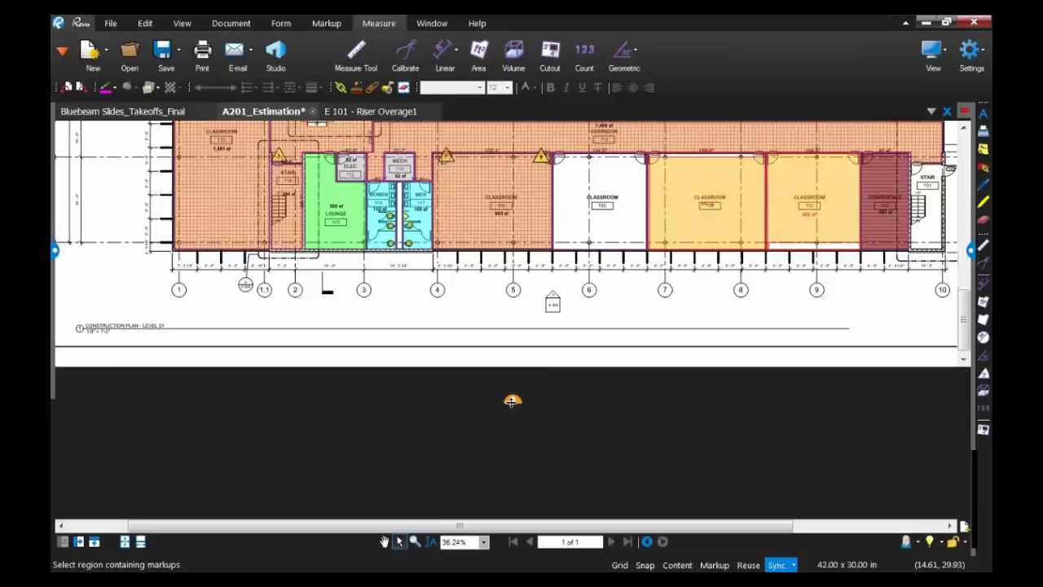
- Open Wall Coverings.pdf from the Estimation webinar category and collapse the file list
{"action": "left_click", "coordinate": [55, 327]}
{"action": "left_click", "coordinate": [63, 112]}
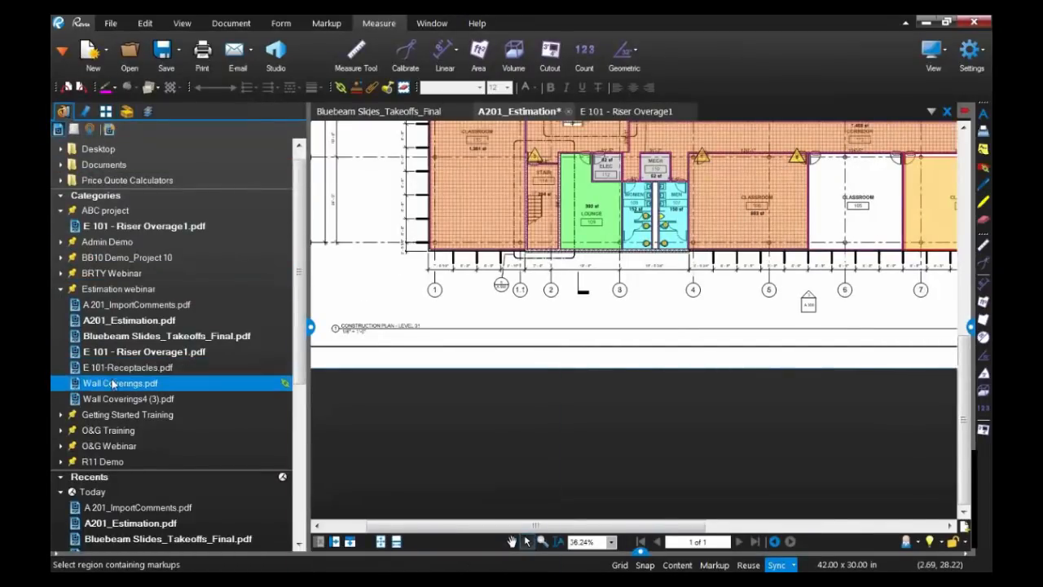
{"action": "left_click", "coordinate": [113, 385]}
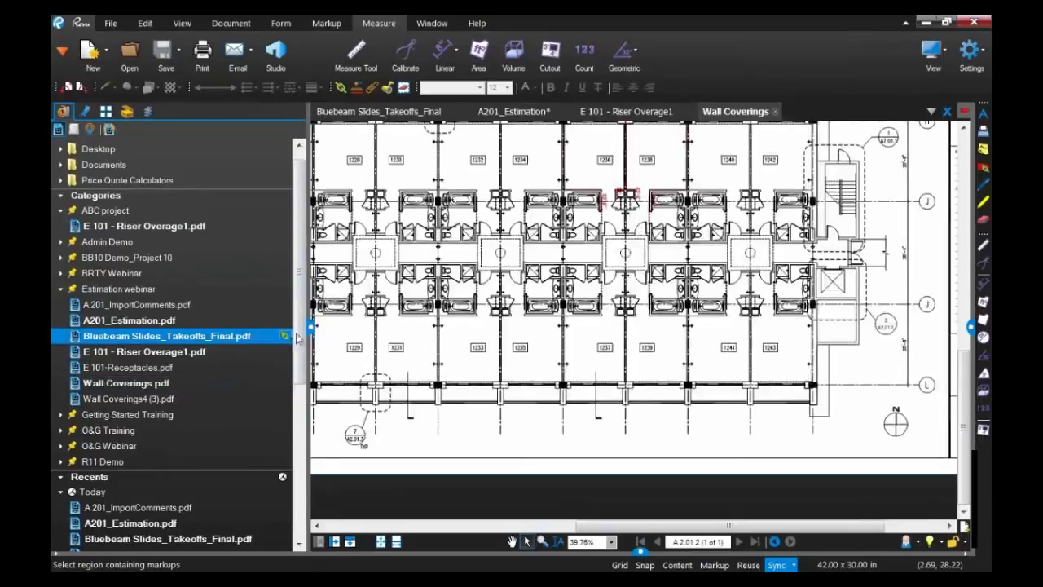
{"action": "left_click", "coordinate": [308, 327]}
- Select the wall length measurement in room 1236 and show its entry in an enlarged Markups list
{"action": "left_click_drag", "start_coordinate": [441, 294], "coordinate": [469, 426]}
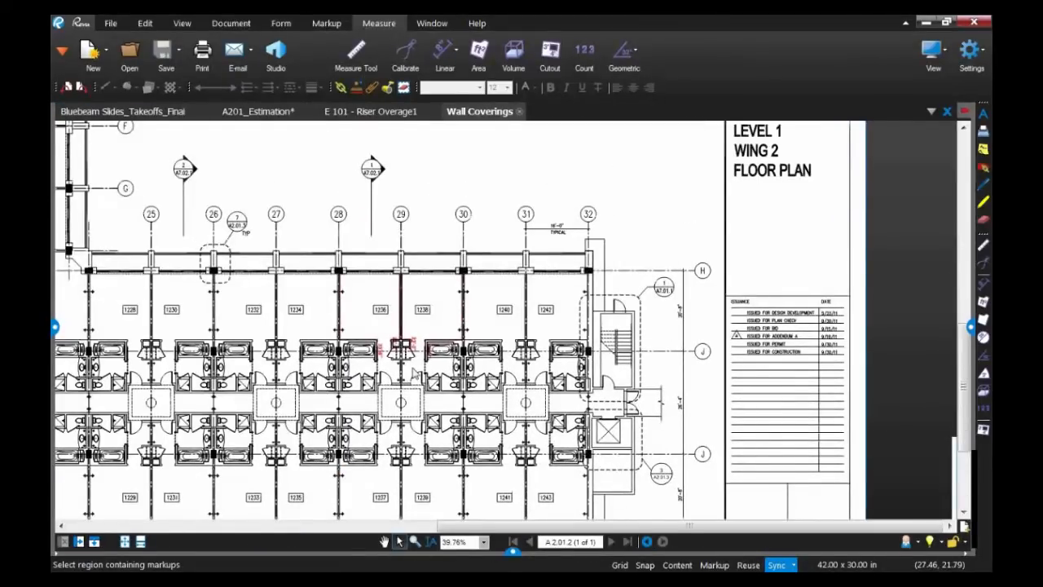
{"action": "scroll", "coordinate": [415, 373], "scroll_direction": "up", "scroll_amount": 5}
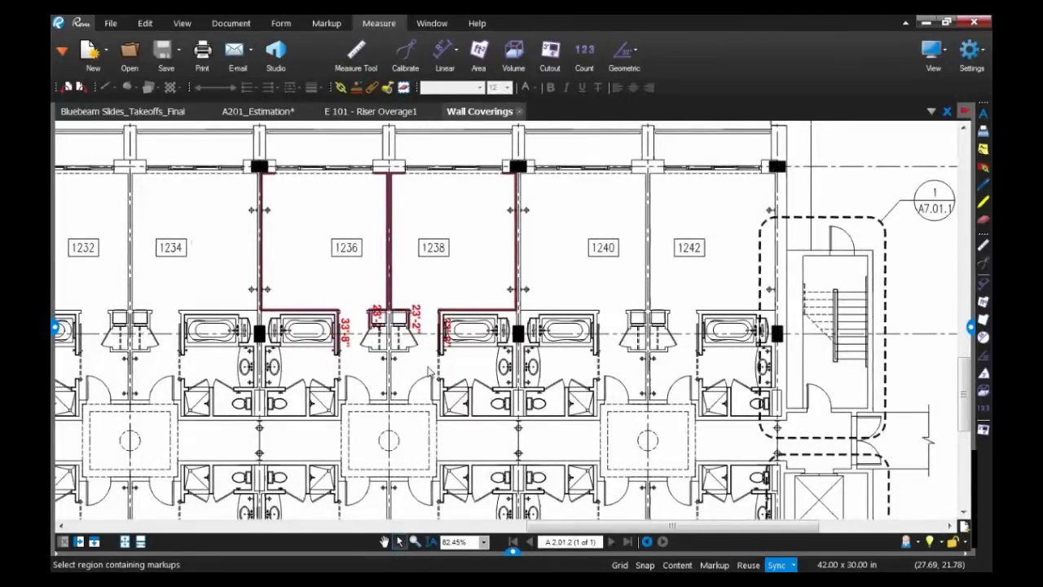
{"action": "left_click", "coordinate": [391, 300]}
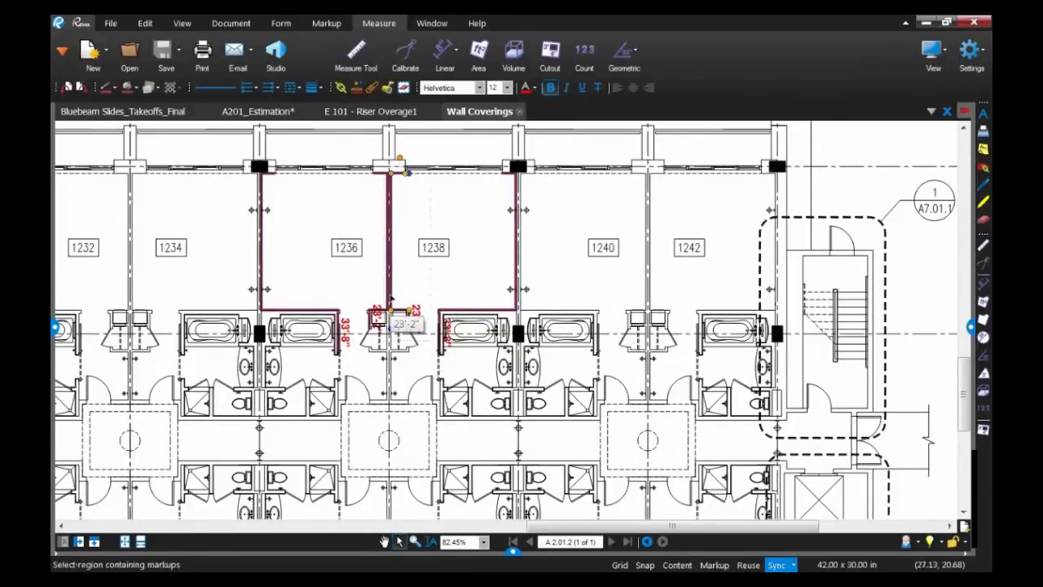
{"action": "left_click", "coordinate": [380, 302]}
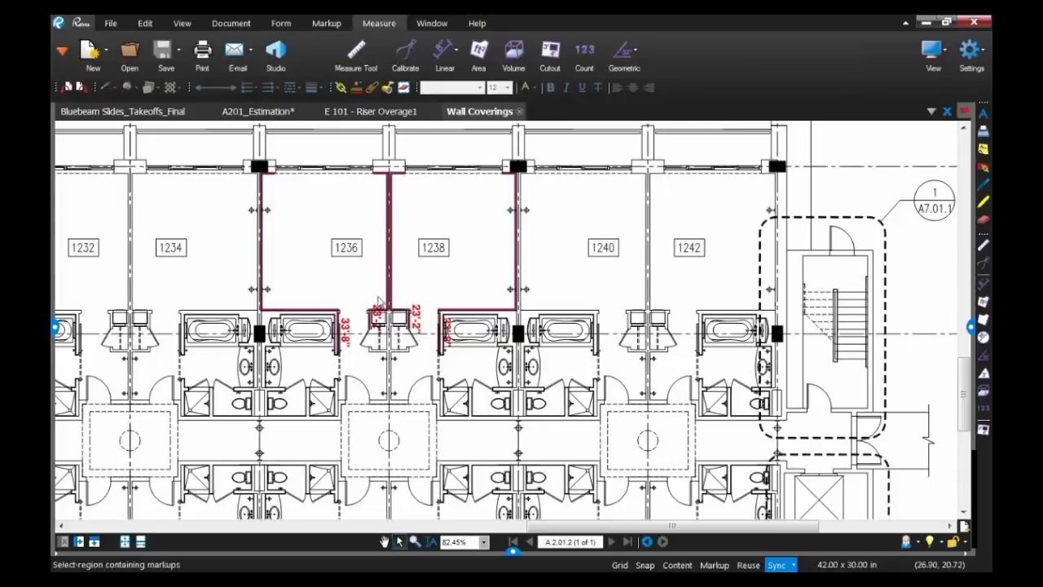
{"action": "left_click", "coordinate": [262, 252]}
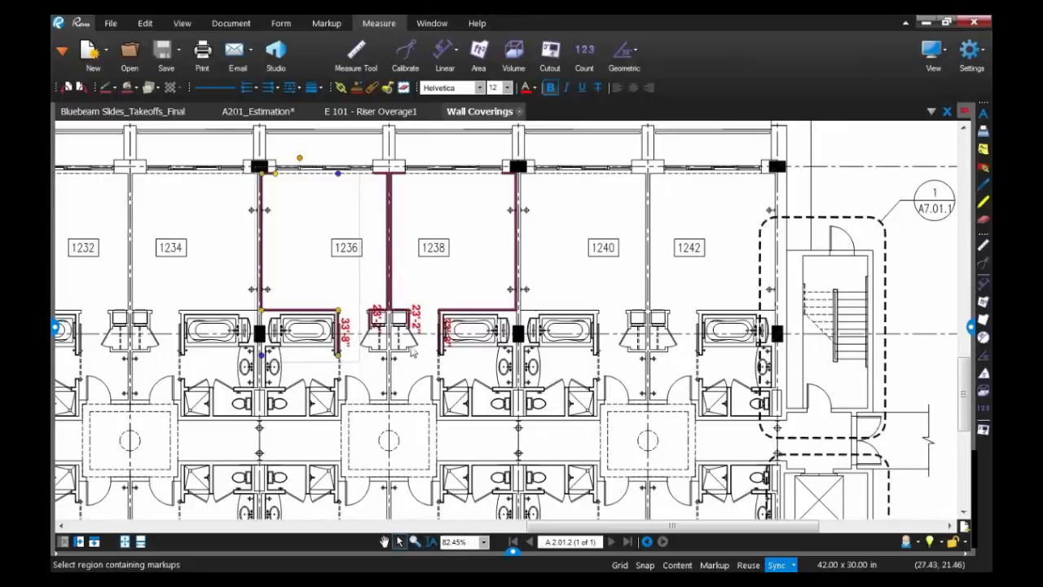
{"action": "left_click", "coordinate": [514, 550]}
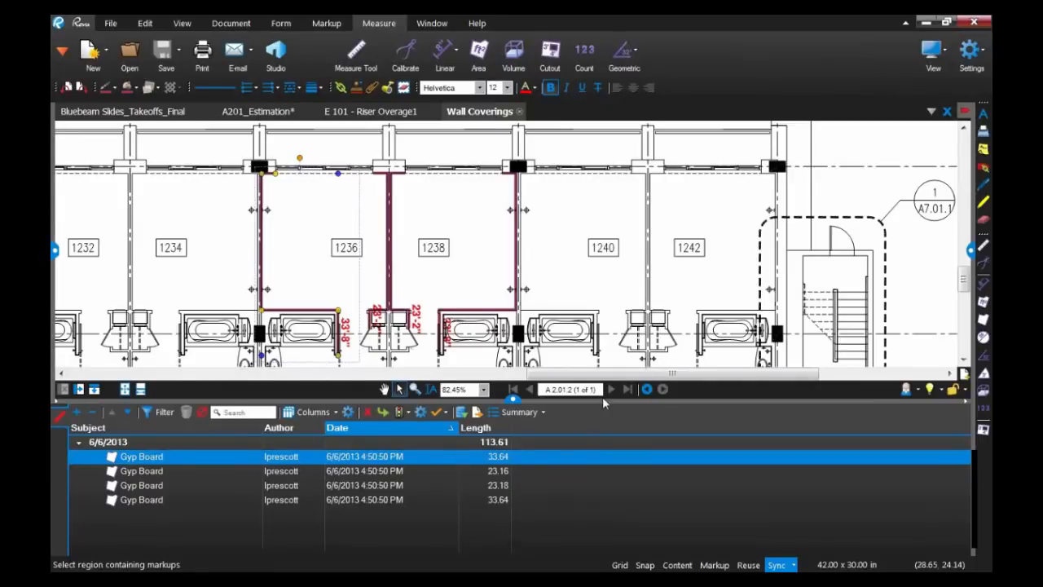
{"action": "left_click_drag", "start_coordinate": [602, 396], "coordinate": [602, 372]}
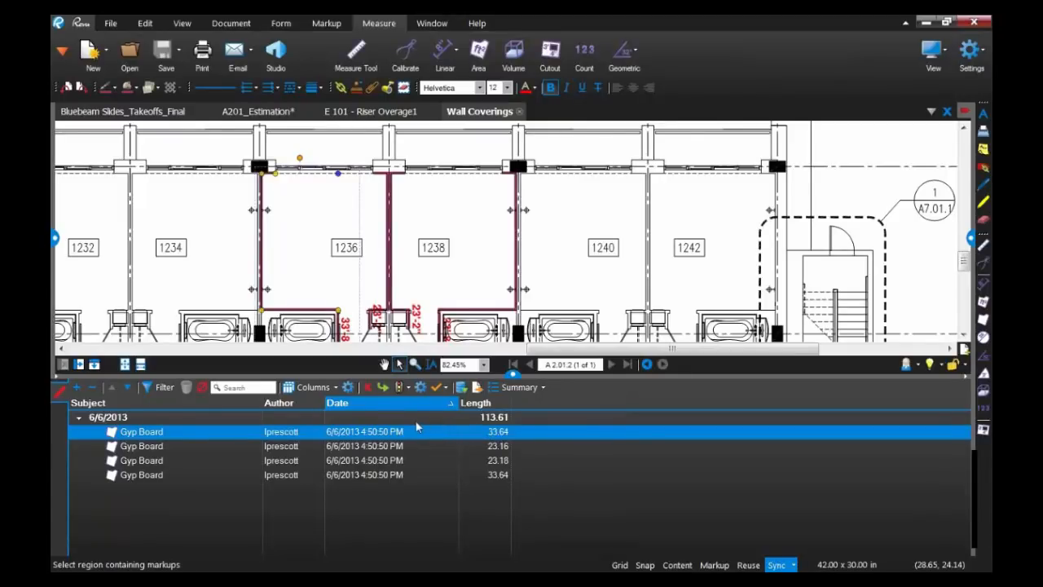
- Start a custom Markups list column named Ceiling Height with the type Choice
{"action": "left_click", "coordinate": [347, 389]}
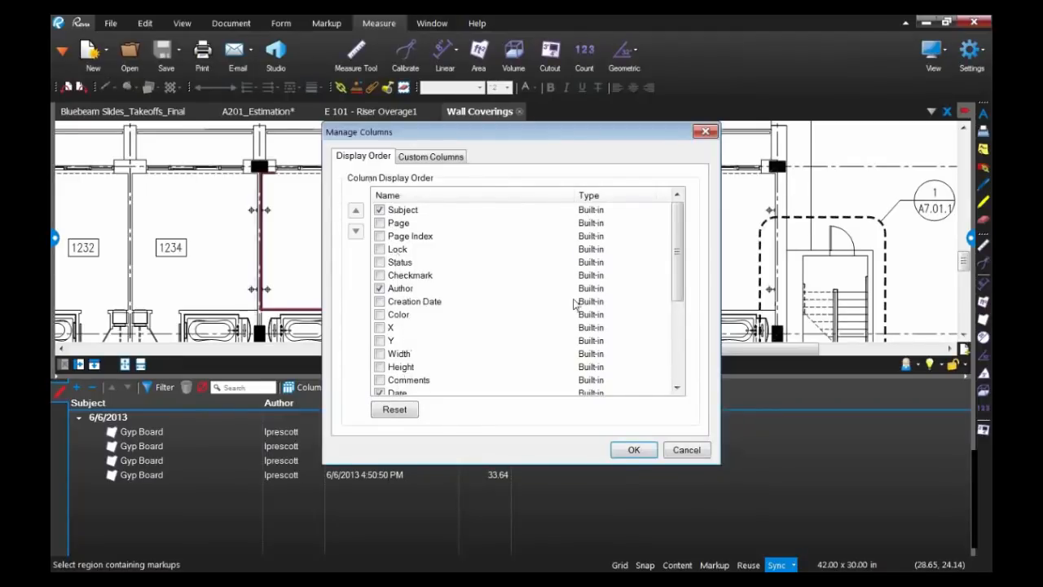
{"action": "left_click", "coordinate": [424, 162]}
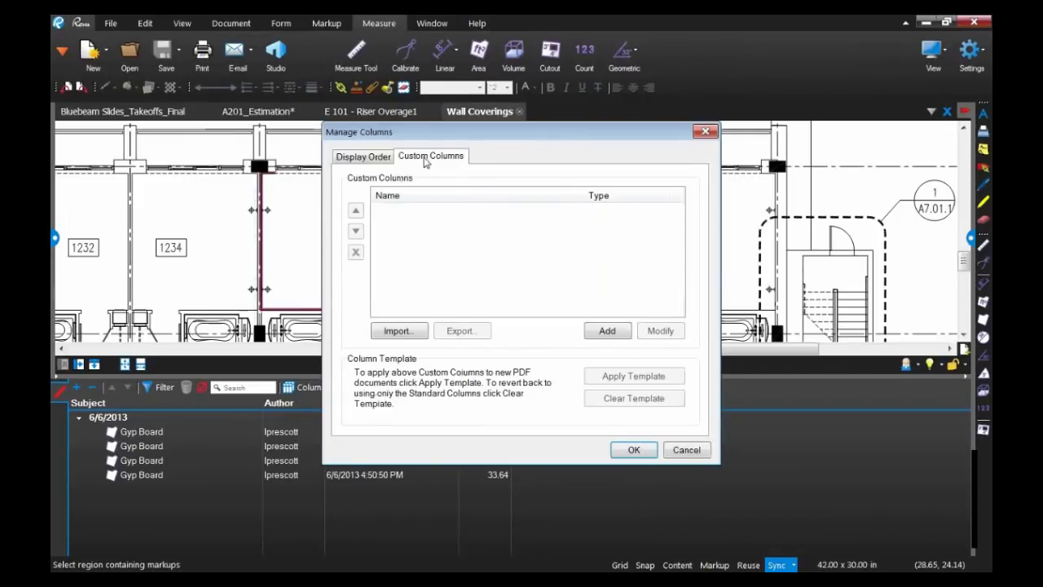
{"action": "left_click", "coordinate": [603, 331]}
{"action": "type", "text": "Cei"}
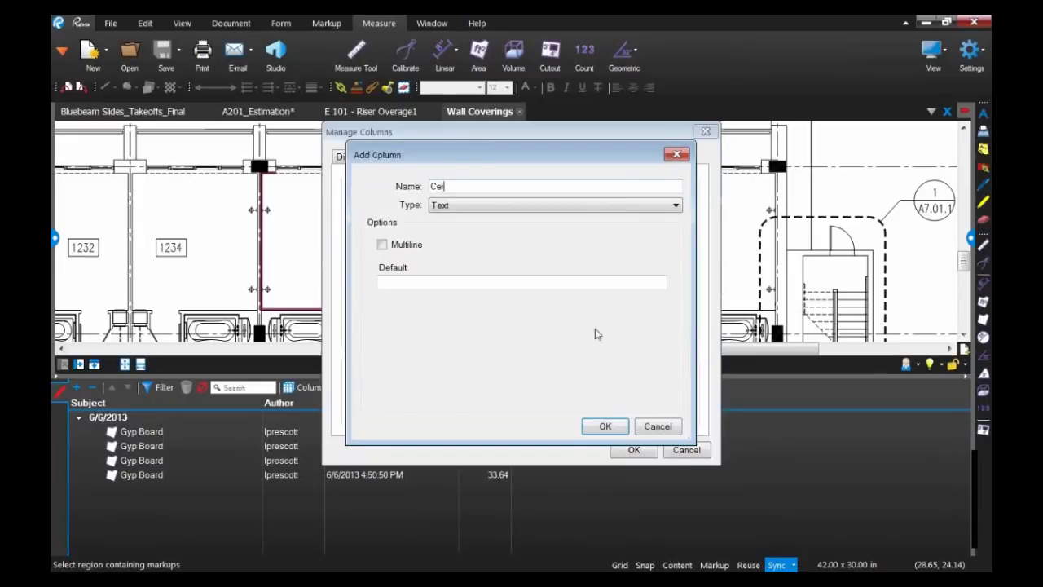
{"action": "type", "text": "ling Height"}
{"action": "left_click", "coordinate": [675, 207]}
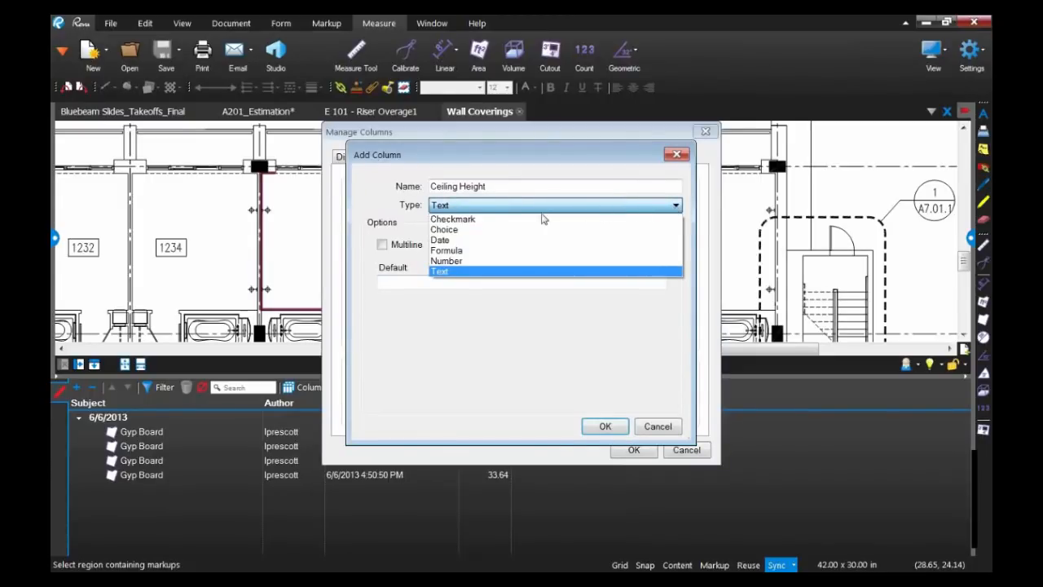
{"action": "left_click", "coordinate": [490, 231]}
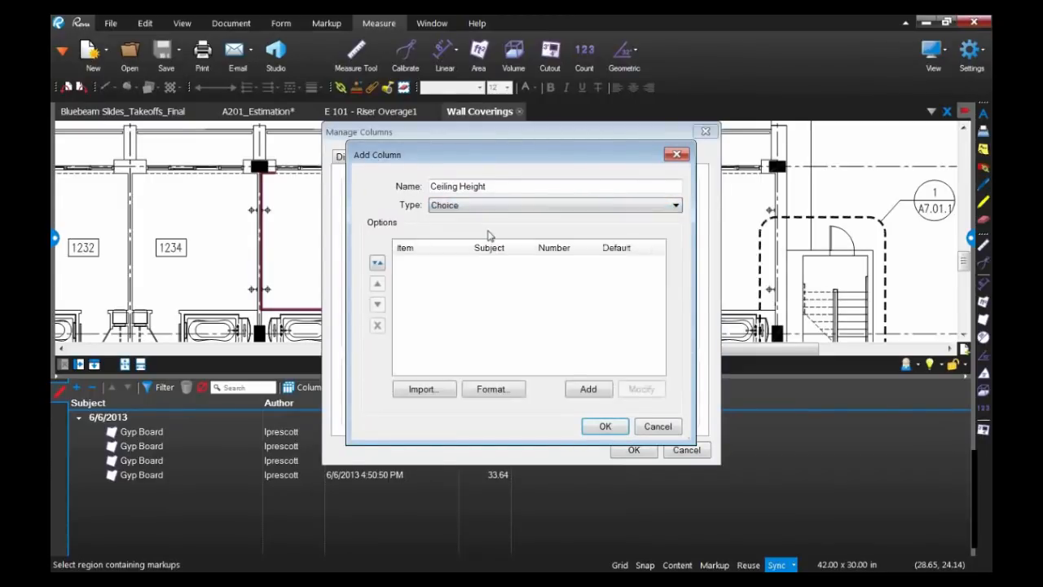
- Add the choice item 8' Ceiling with a numeric value of 8 to the Ceiling Height column
{"action": "left_click", "coordinate": [588, 390]}
{"action": "type", "text": "8' Ceiling"}
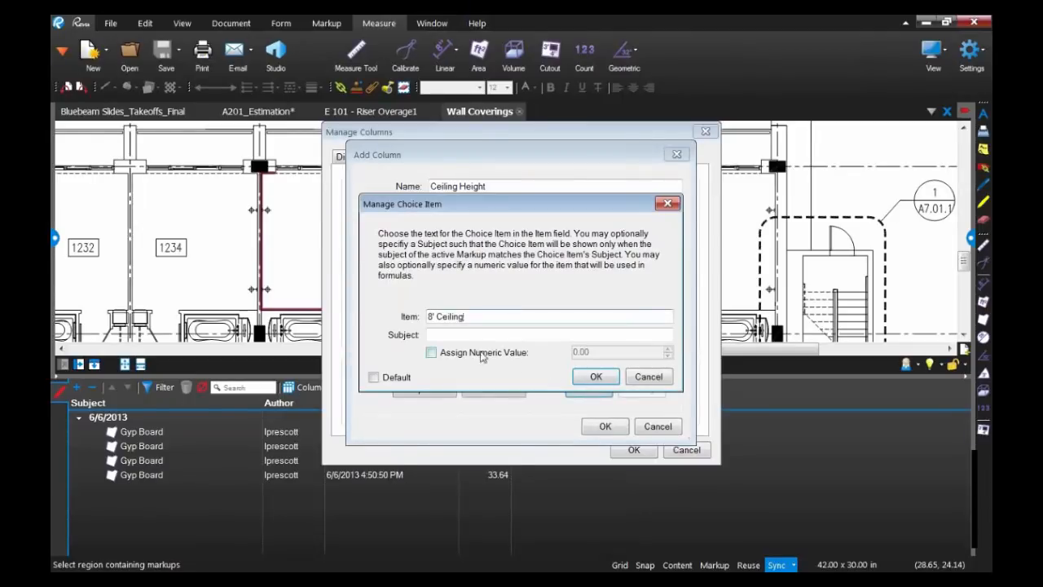
{"action": "left_click", "coordinate": [483, 354]}
{"action": "type", "text": "8"}
{"action": "left_click", "coordinate": [596, 376]}
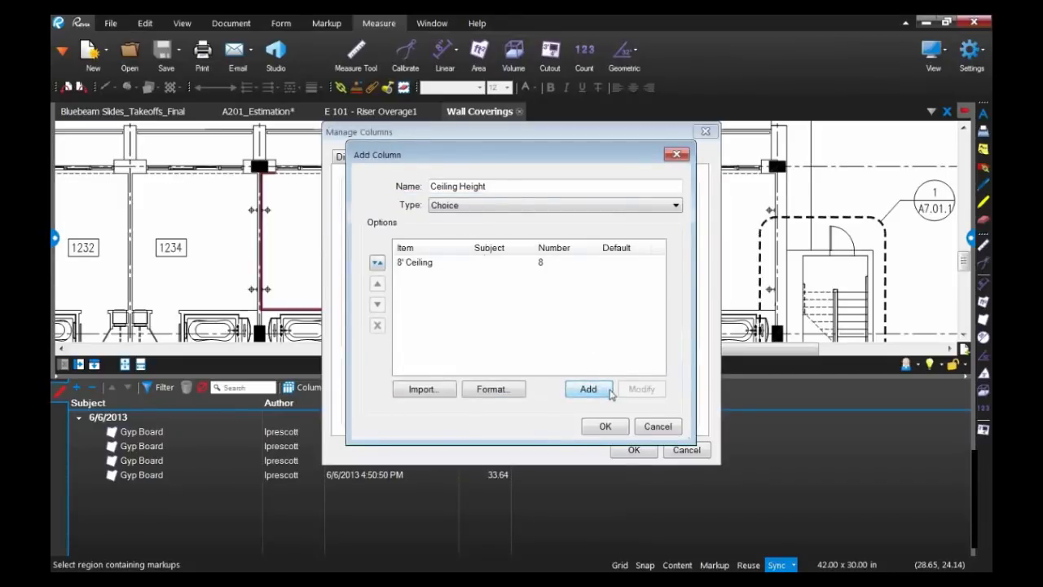
- Add the choice item 9' Ceiling with a numeric value of 9 and save the Ceiling Height column
{"action": "left_click", "coordinate": [610, 391]}
{"action": "type", "text": "9' Ceiling"}
{"action": "left_click", "coordinate": [431, 352]}
{"action": "type", "text": "9"}
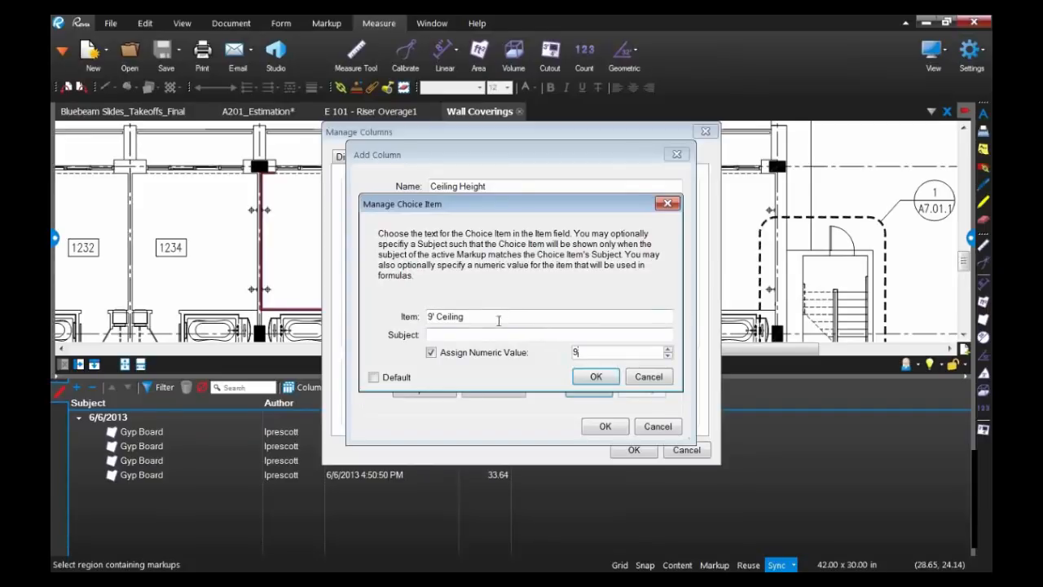
{"action": "left_click", "coordinate": [595, 377]}
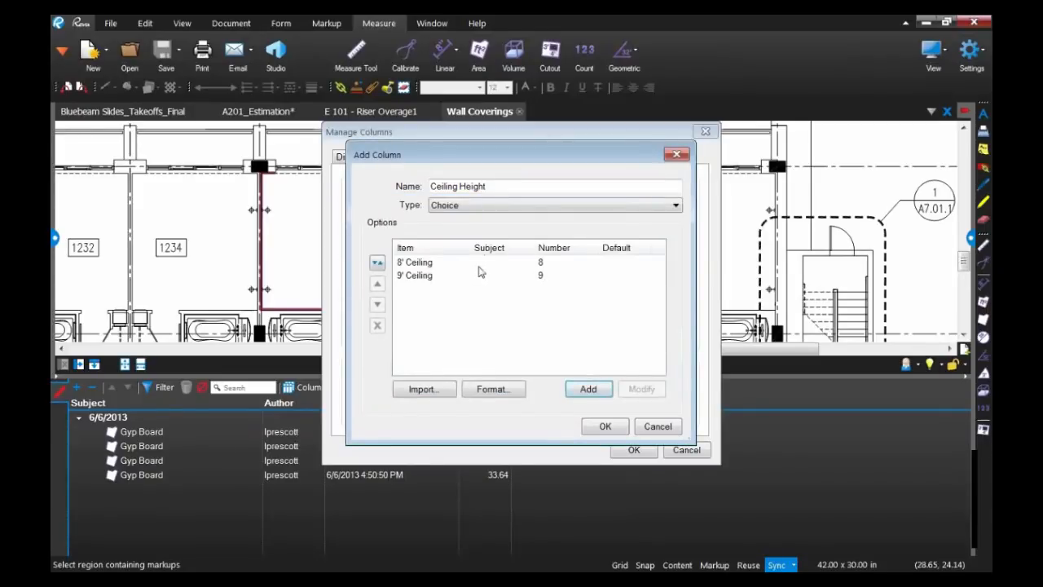
{"action": "left_click", "coordinate": [605, 429]}
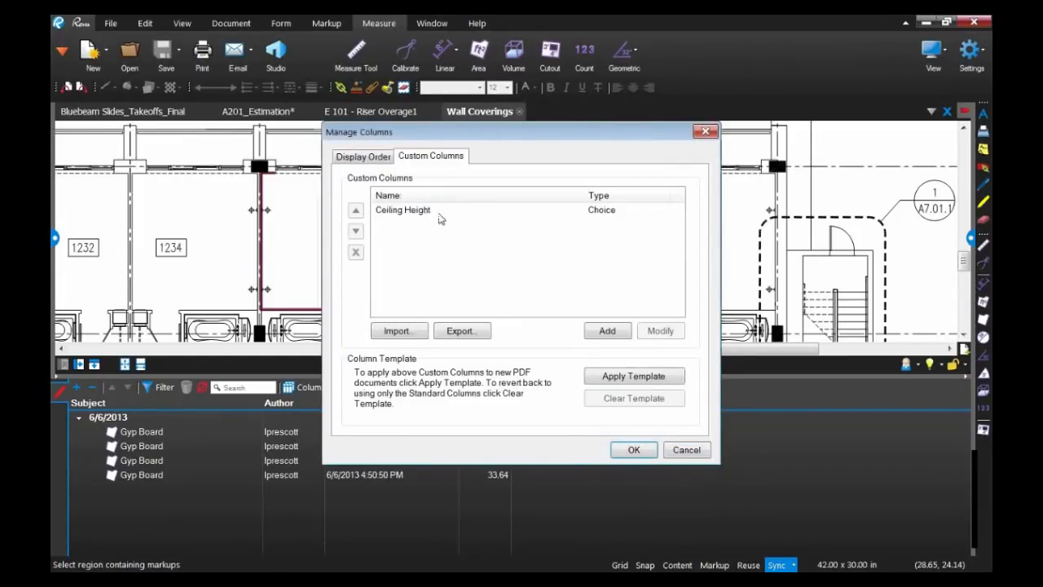
- Start a second custom column named Wall Area SqFt with the type Formula
{"action": "left_click", "coordinate": [605, 331]}
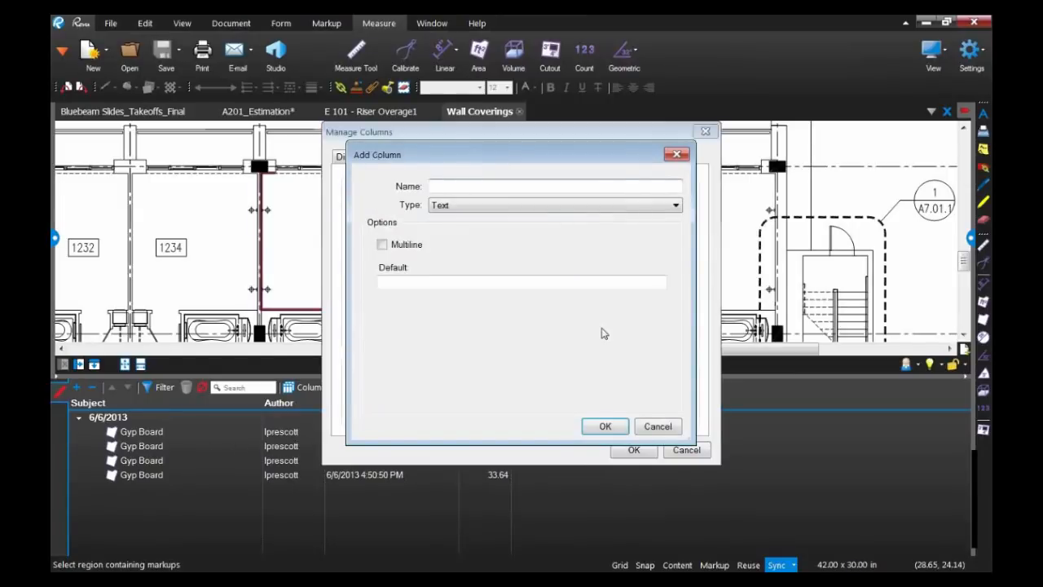
{"action": "type", "text": "Wall Area SqFt"}
{"action": "left_click", "coordinate": [503, 210]}
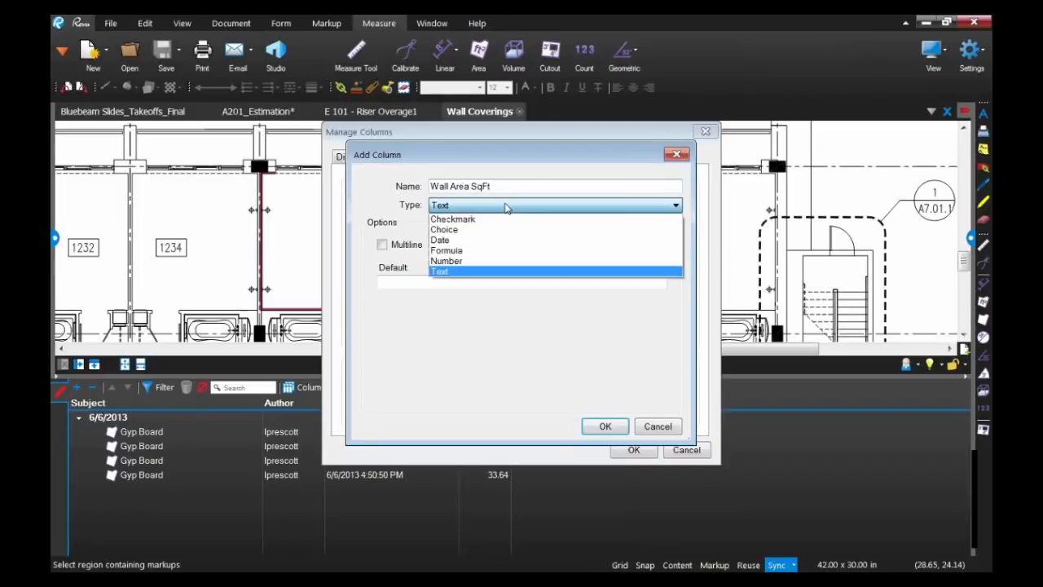
{"action": "left_click", "coordinate": [494, 251]}
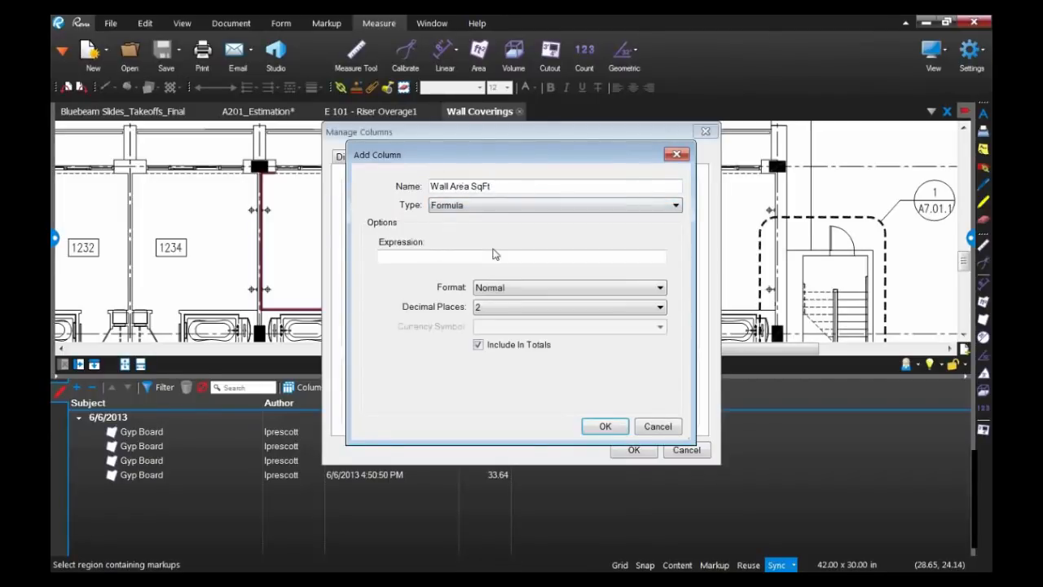
- Set the Wall Area SqFt expression to Length * [Ceiling Height] and save the column
{"action": "left_click", "coordinate": [494, 255]}
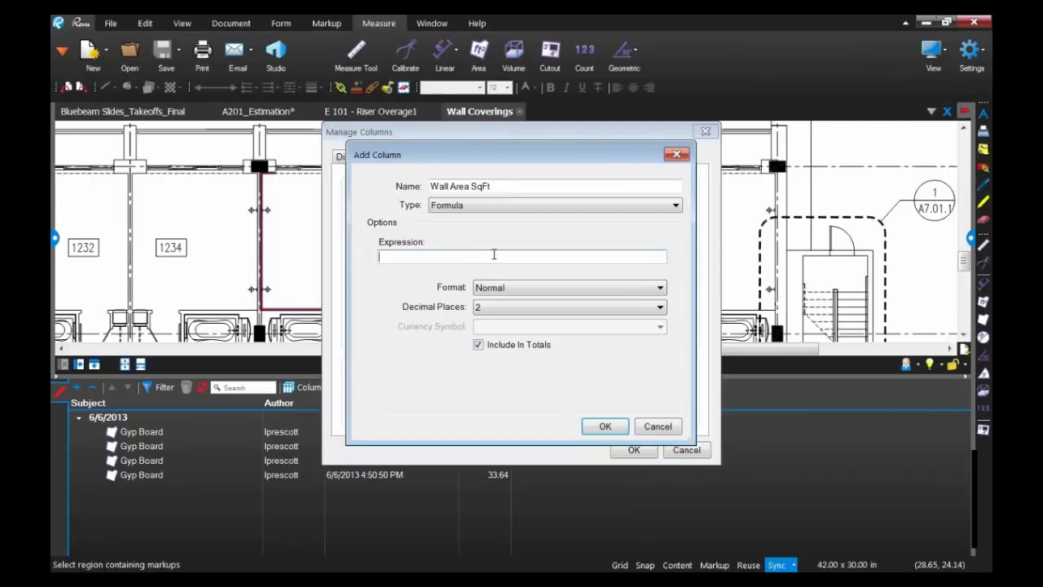
{"action": "type", "text": "L"}
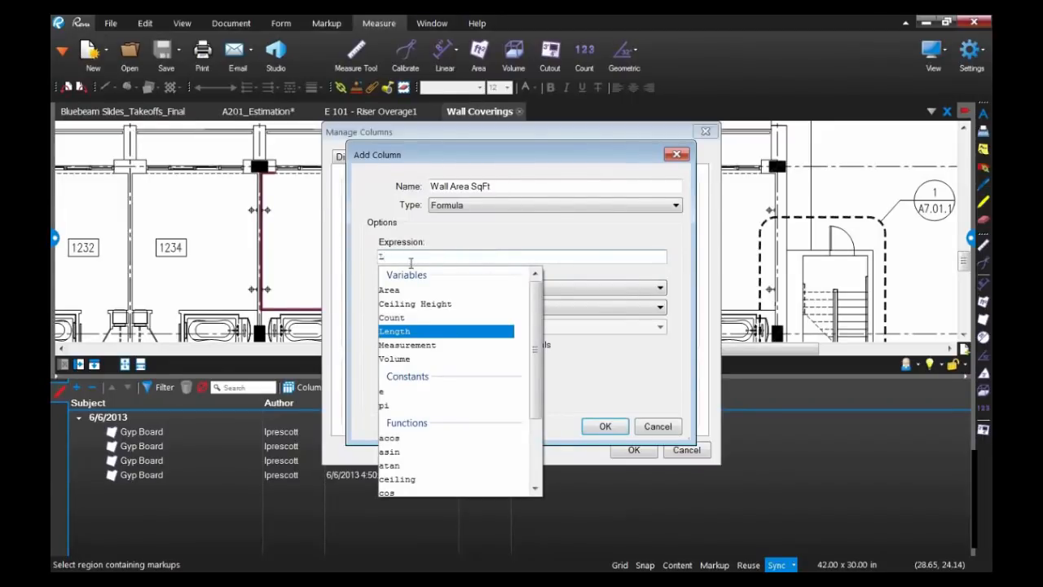
{"action": "left_click", "coordinate": [410, 332]}
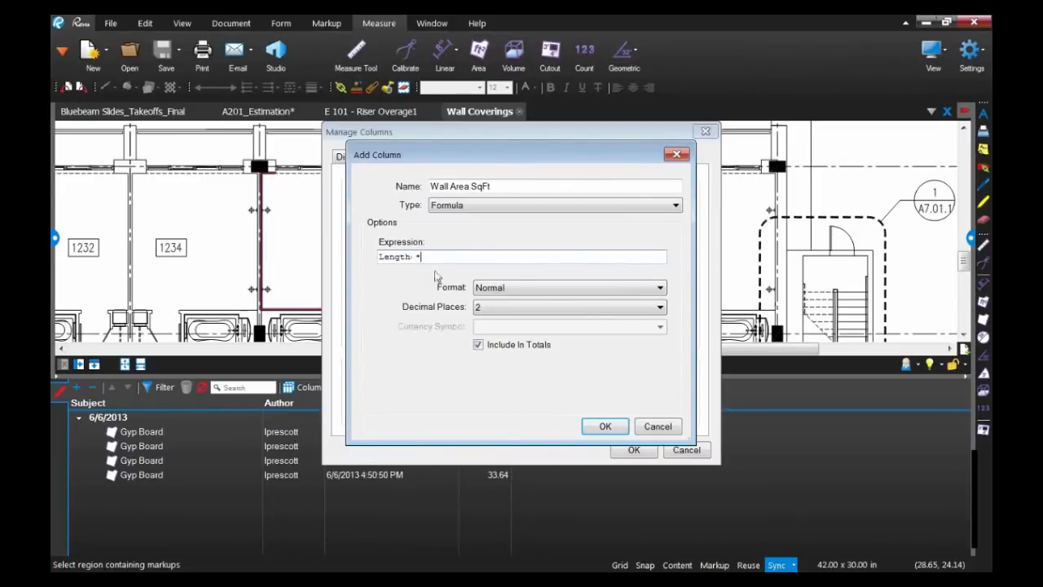
{"action": "type", "text": "* C"}
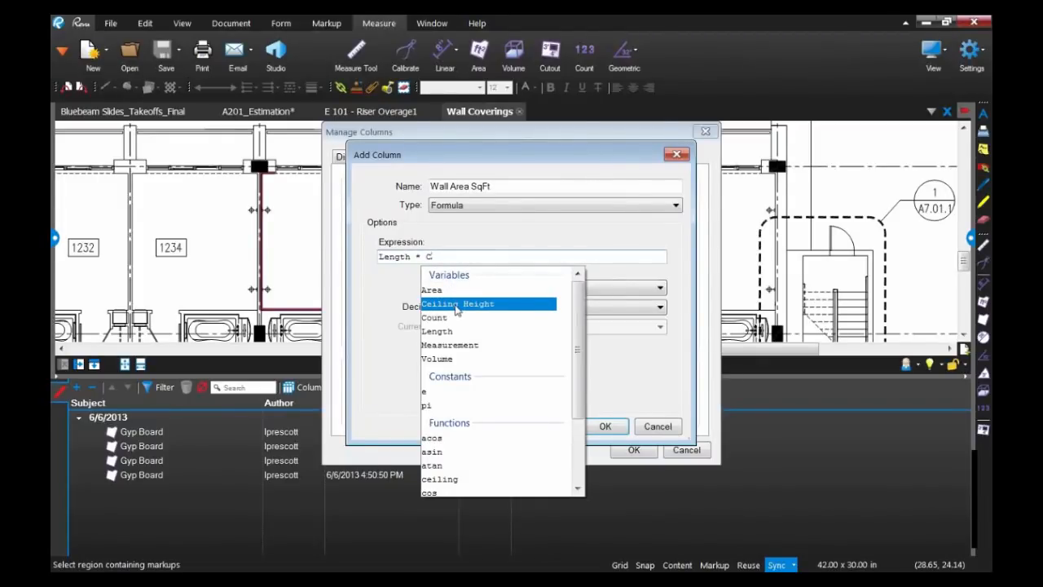
{"action": "left_click", "coordinate": [456, 307]}
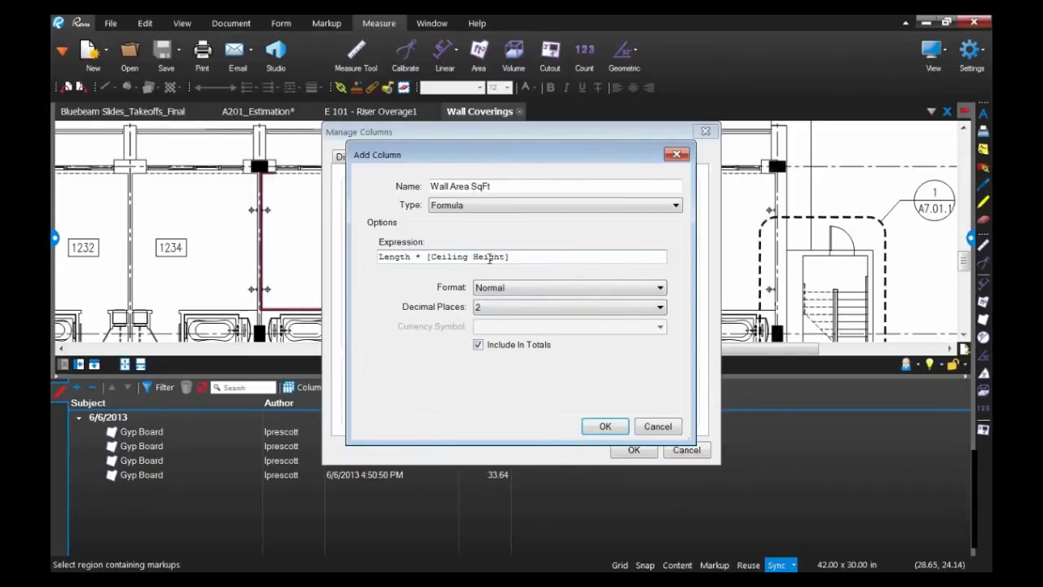
{"action": "left_click", "coordinate": [603, 426]}
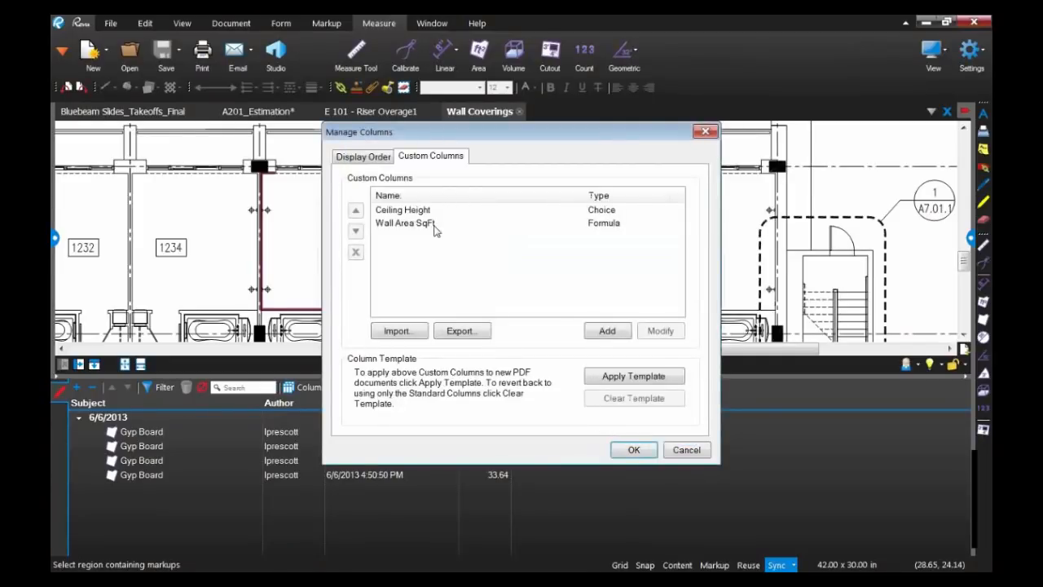
- Start a third custom column named Board Type with the type Choice
{"action": "left_click", "coordinate": [607, 332]}
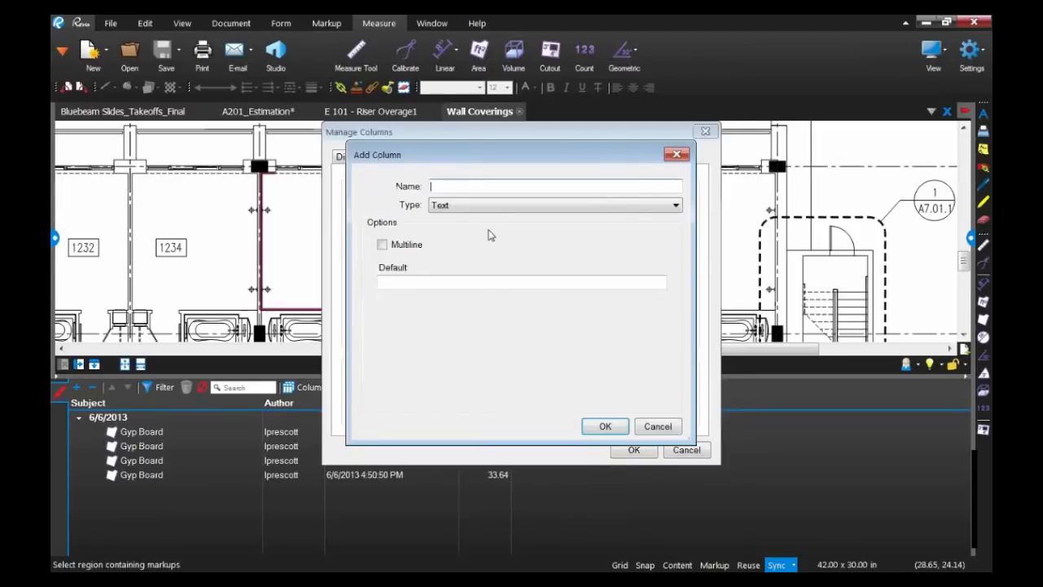
{"action": "type", "text": "Board Mate"}
{"action": "key", "text": "BackSpace"}
{"action": "key", "text": "BackSpace"}
{"action": "key", "text": "BackSpace"}
{"action": "key", "text": "BackSpace"}
{"action": "type", "text": "Type"}
{"action": "left_click", "coordinate": [518, 204]}
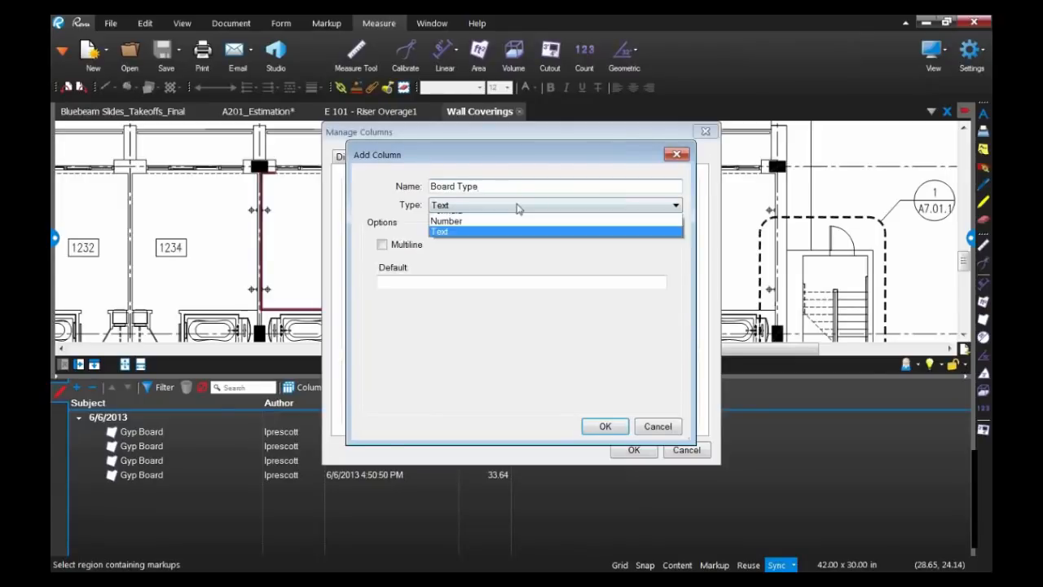
{"action": "left_click", "coordinate": [521, 230]}
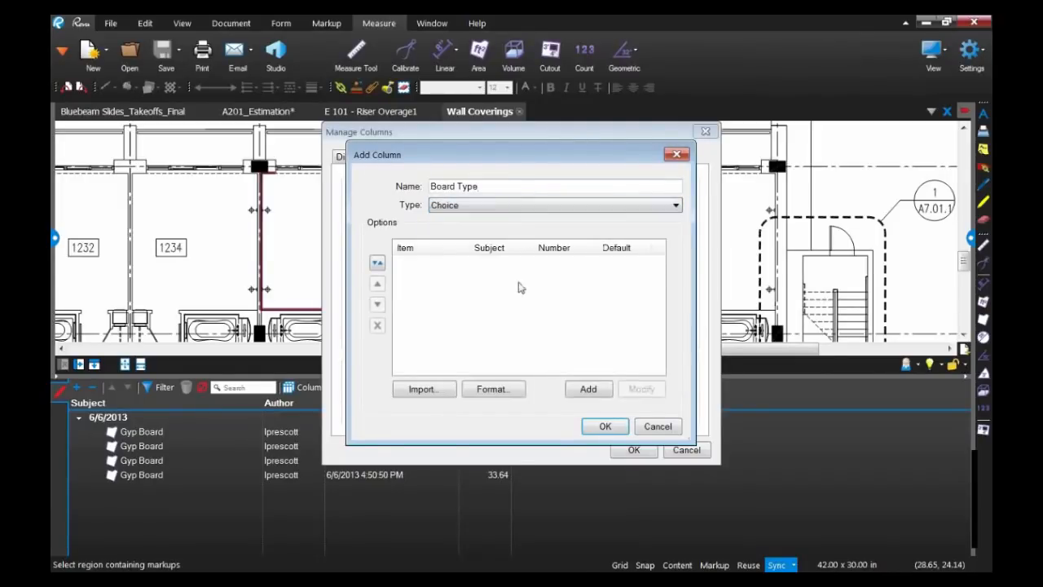
- Add the choice item 5/8" Board with a numeric value of 3 to the Board Type column
{"action": "left_click", "coordinate": [588, 390]}
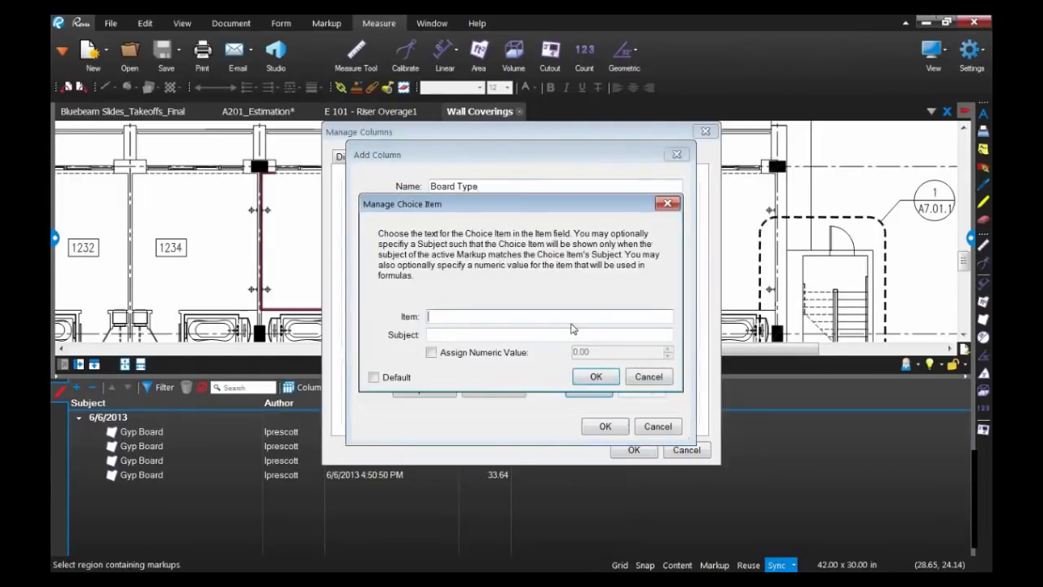
{"action": "type", "text": "5/8\" Board"}
{"action": "left_click", "coordinate": [506, 357]}
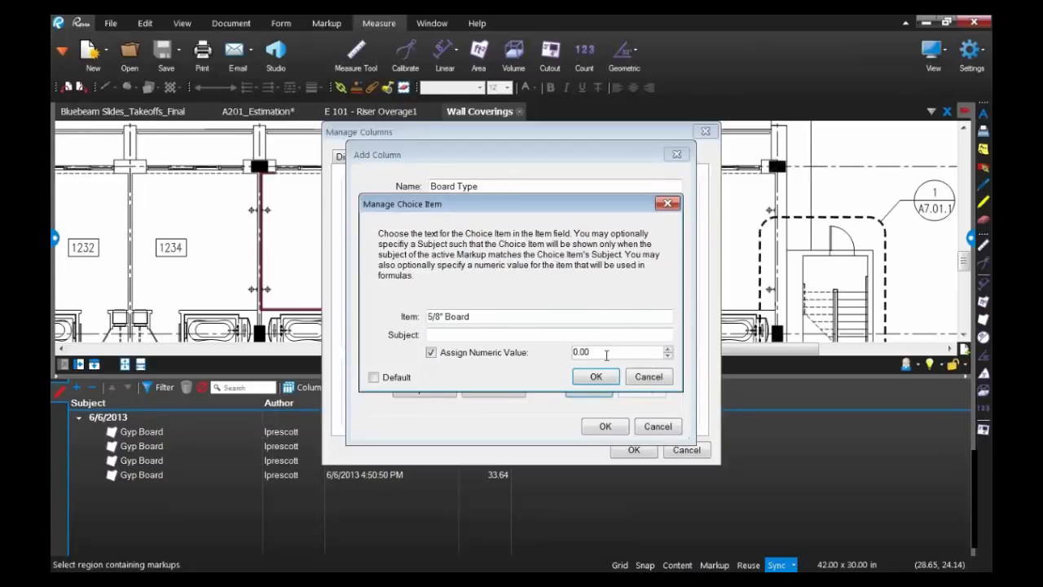
{"action": "double_click", "coordinate": [611, 352]}
{"action": "type", "text": "3"}
{"action": "left_click", "coordinate": [581, 378]}
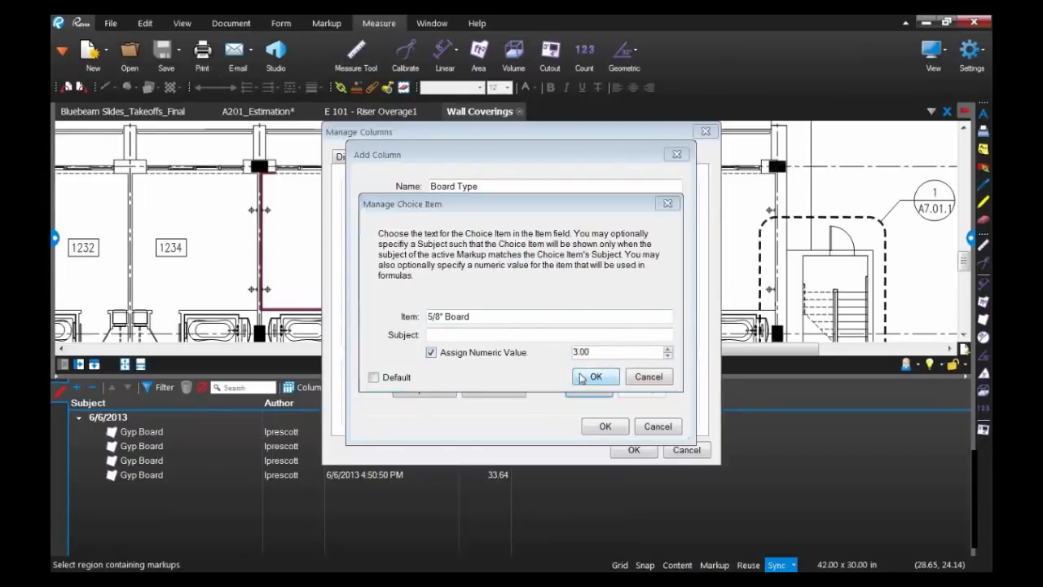
- Add the choice item 1/2" Board with a numeric value of 2 and save the Board Type column
{"action": "left_click", "coordinate": [590, 391]}
{"action": "type", "text": "1/2\" Board"}
{"action": "left_click", "coordinate": [502, 360]}
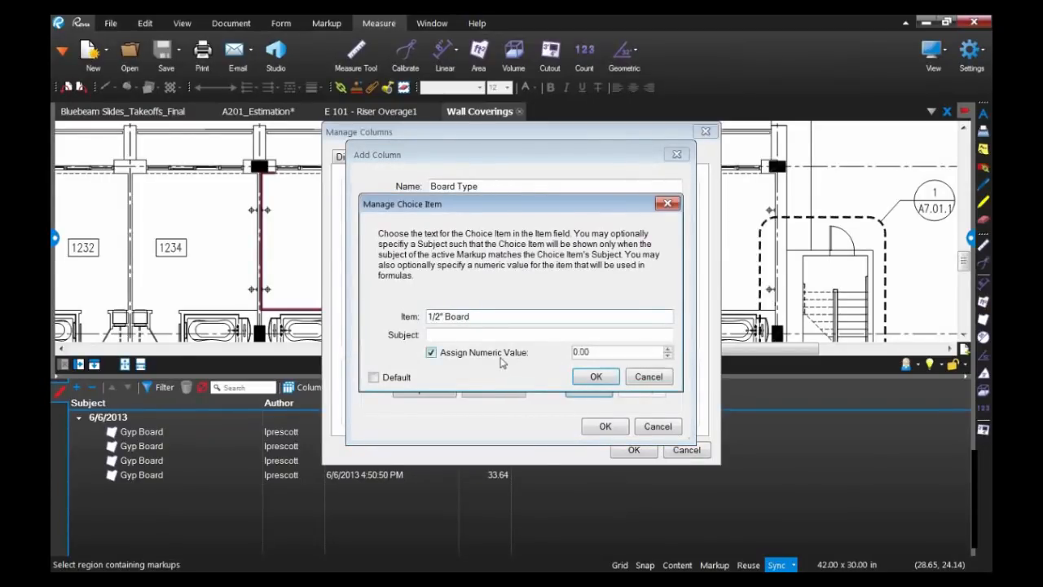
{"action": "double_click", "coordinate": [604, 352]}
{"action": "type", "text": "2"}
{"action": "left_click", "coordinate": [597, 377]}
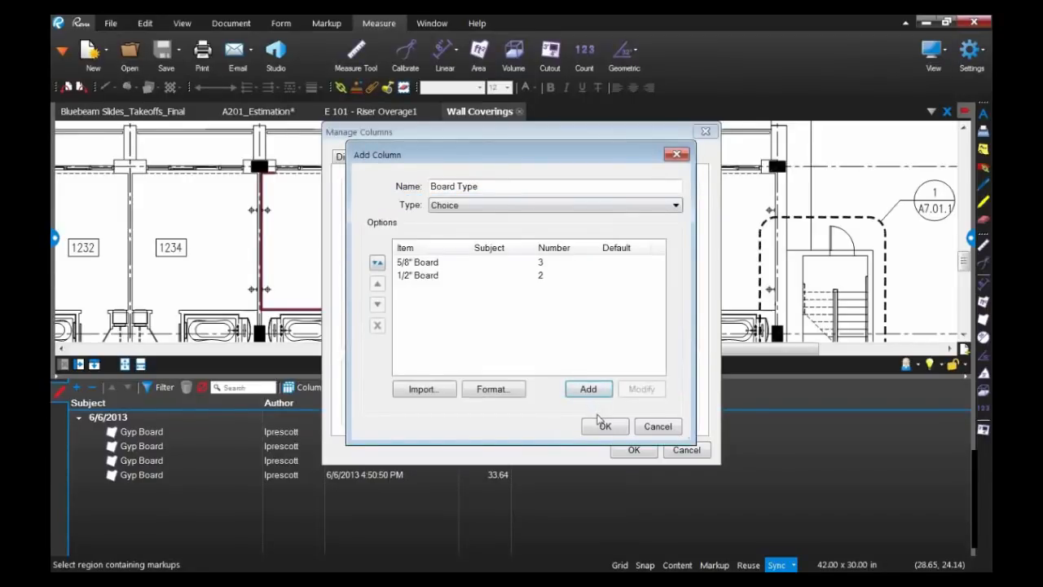
{"action": "left_click", "coordinate": [603, 427]}
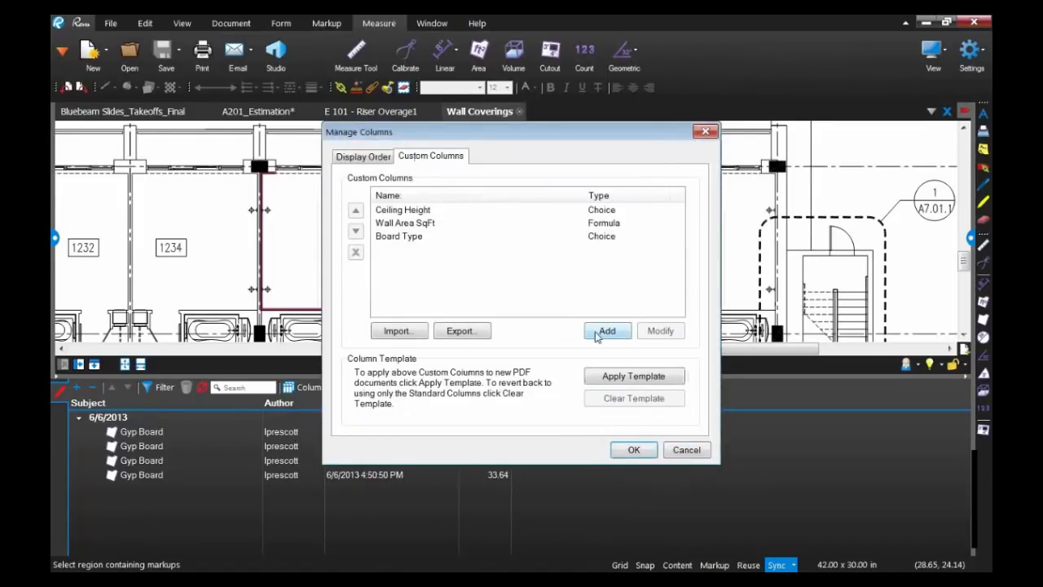
- Start a fourth custom column named SubTotal with the type Formula
{"action": "left_click", "coordinate": [608, 331]}
{"action": "type", "text": "SubTotal"}
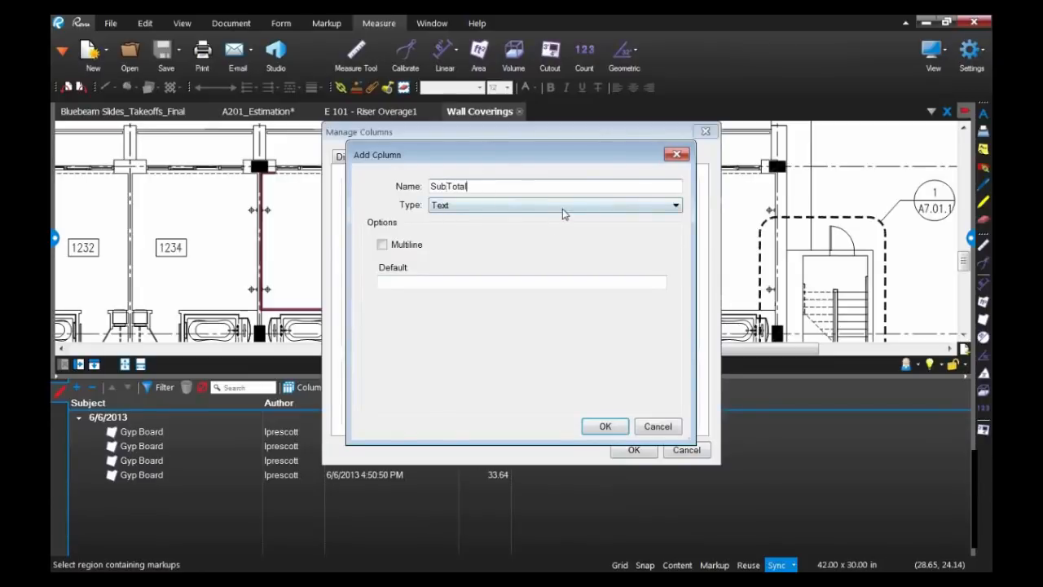
{"action": "left_click", "coordinate": [564, 207]}
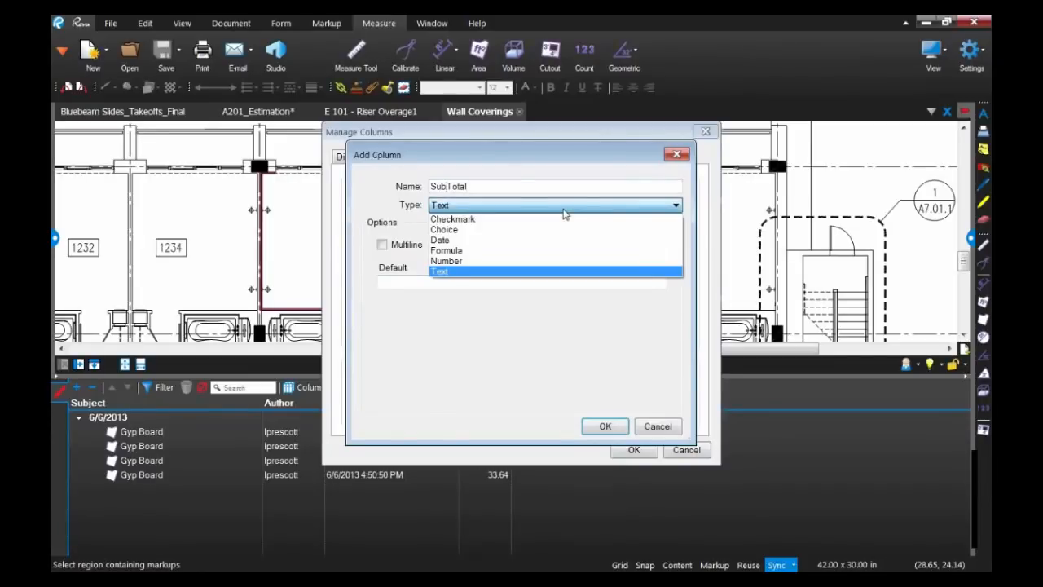
{"action": "left_click", "coordinate": [456, 251]}
- Set the SubTotal expression to [Wall Area SqFt] * [Board Type]
{"action": "left_click", "coordinate": [467, 257]}
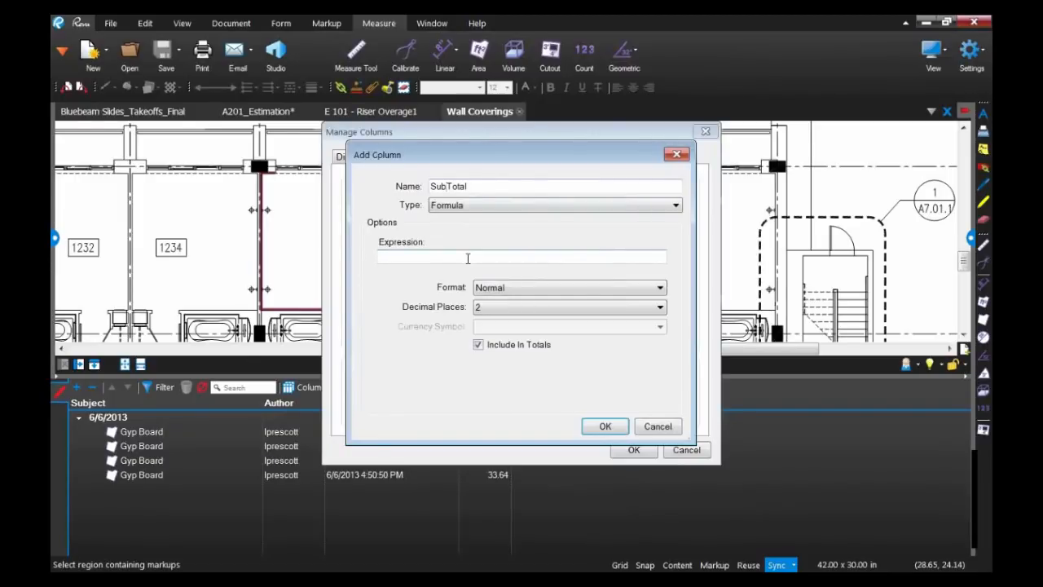
{"action": "type", "text": "Wa"}
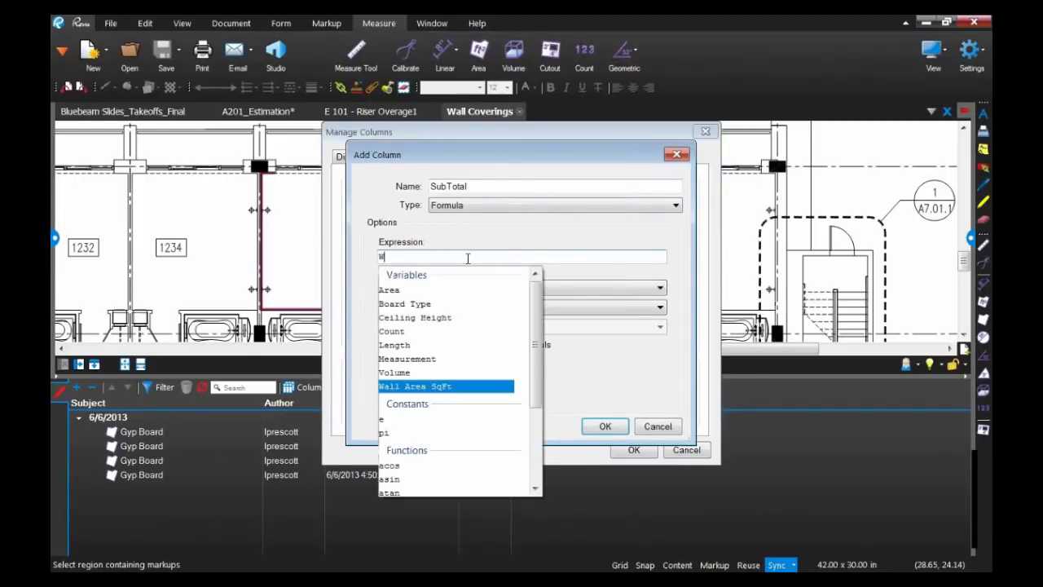
{"action": "double_click", "coordinate": [427, 388]}
{"action": "type", "text": "*"}
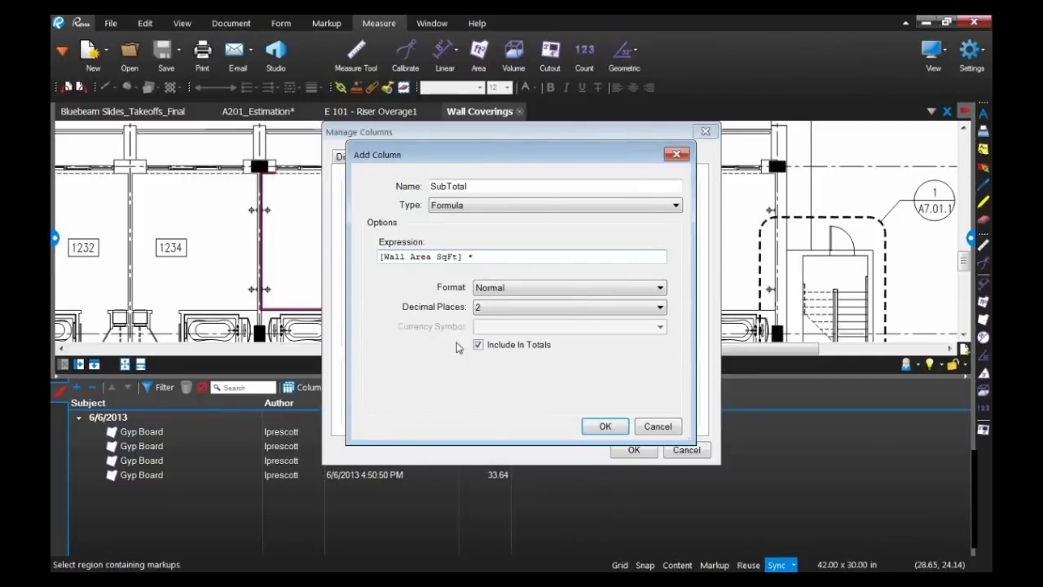
{"action": "type", "text": "Bo"}
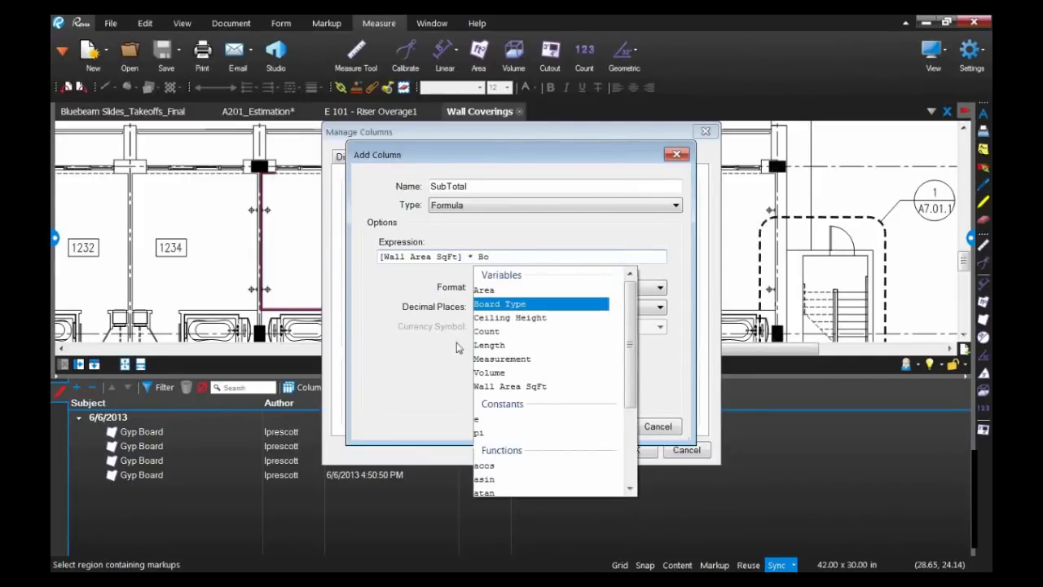
{"action": "double_click", "coordinate": [491, 309]}
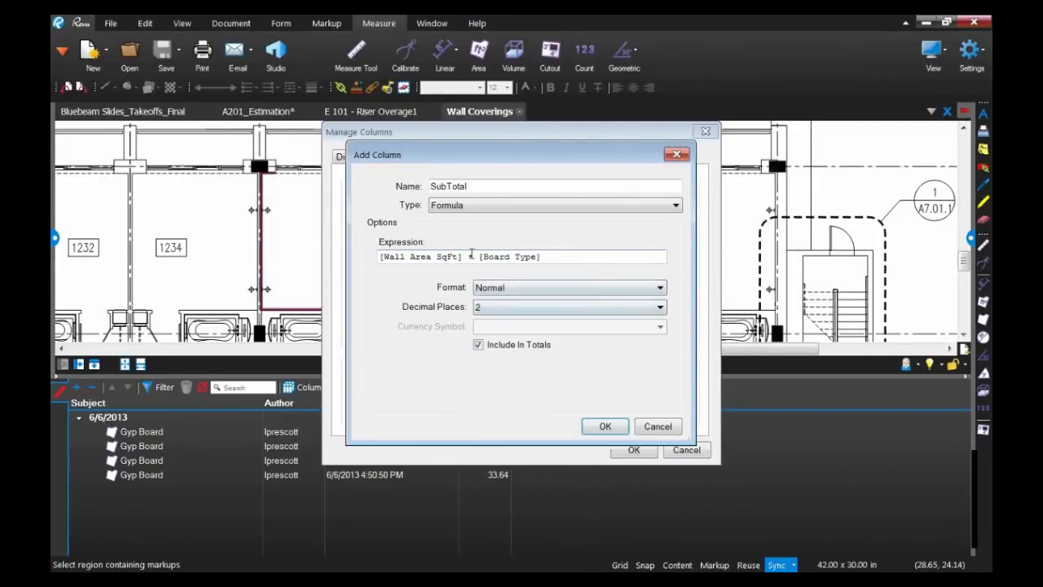
- Format SubTotal as Currency, save the column, and apply the custom columns to the markups list
{"action": "left_click", "coordinate": [497, 287]}
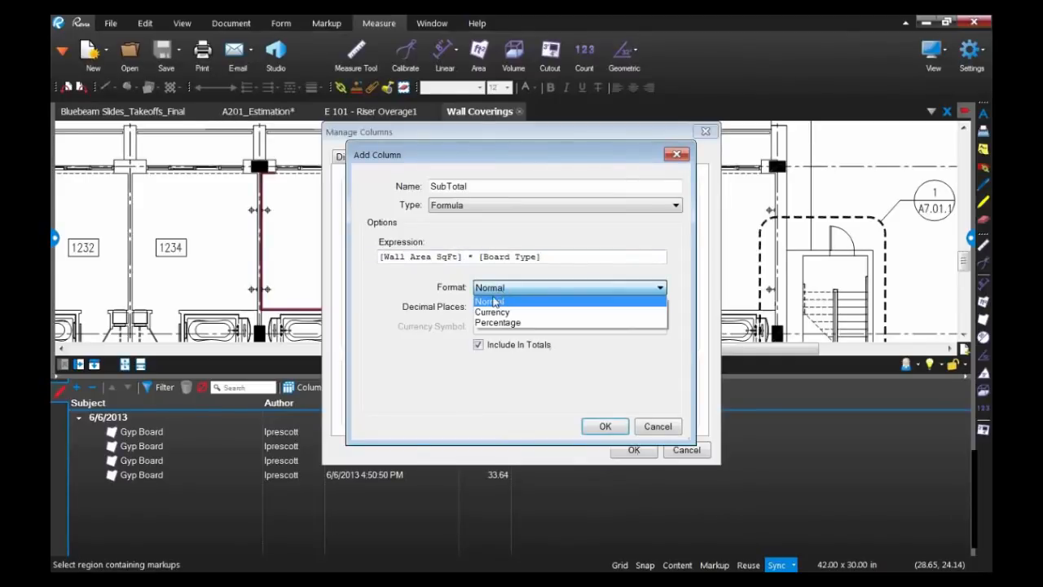
{"action": "left_click", "coordinate": [497, 313]}
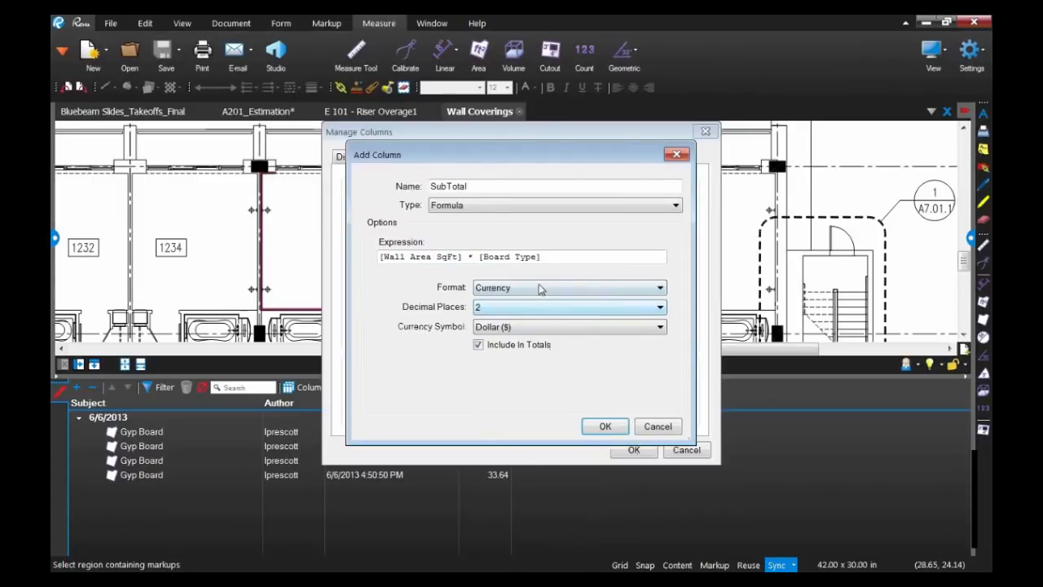
{"action": "left_click", "coordinate": [597, 423]}
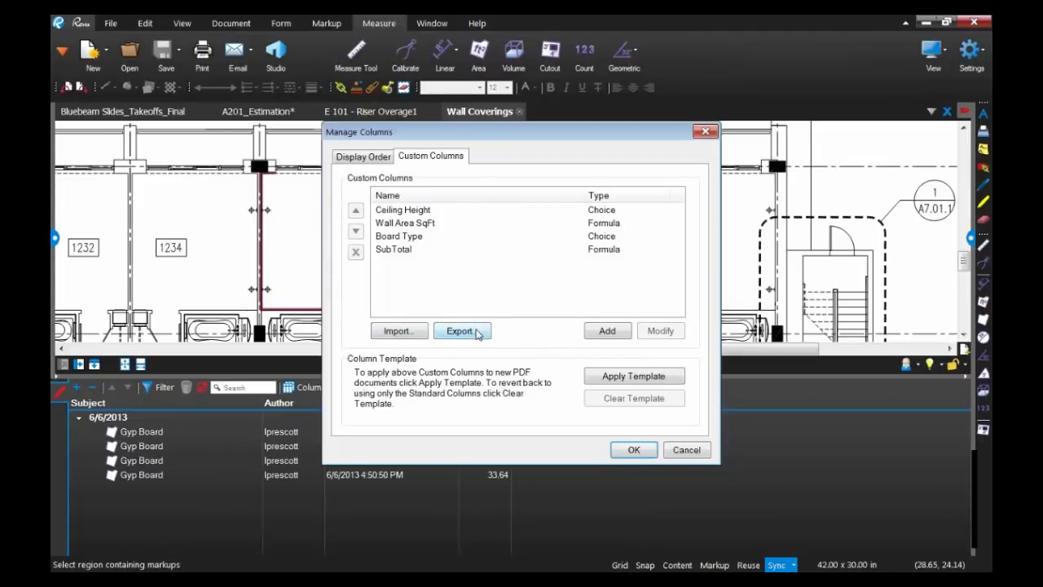
{"action": "left_click", "coordinate": [634, 450]}
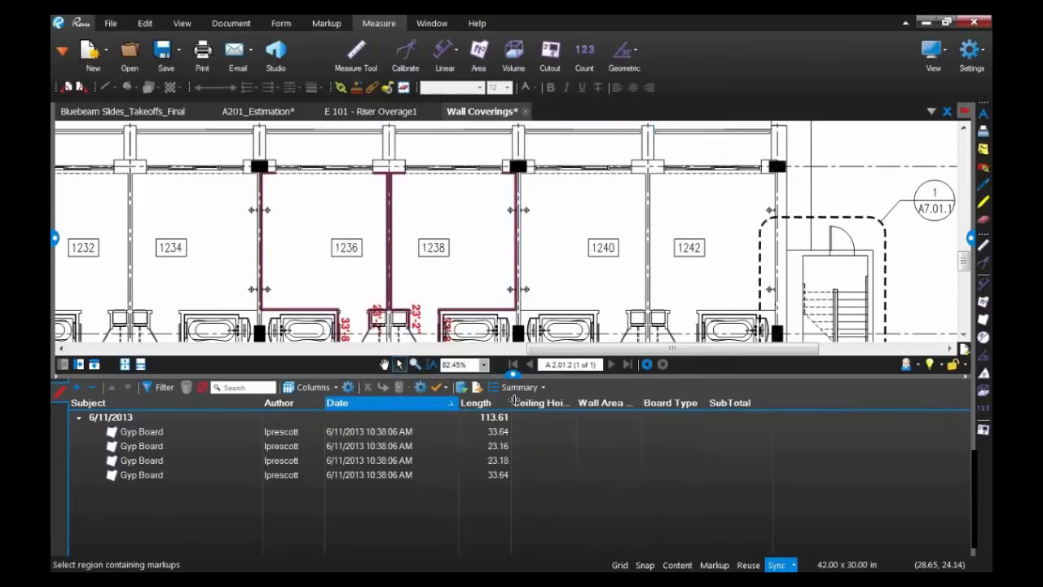
- Widen the Length, Ceiling Height, Wall Area SqFt and Board Type columns so their headings fit
{"action": "left_click_drag", "start_coordinate": [512, 403], "coordinate": [540, 402]}
{"action": "left_click_drag", "start_coordinate": [603, 406], "coordinate": [637, 405]}
{"action": "left_click_drag", "start_coordinate": [704, 404], "coordinate": [730, 404]}
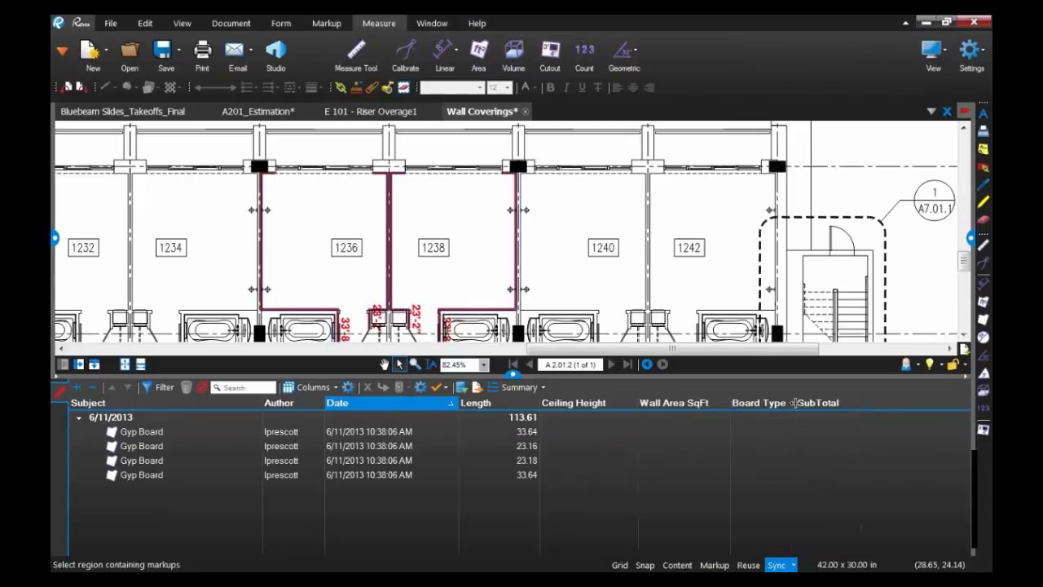
{"action": "left_click_drag", "start_coordinate": [795, 402], "coordinate": [811, 402]}
- Assign 8' Ceiling and 5/8" Board to the first Gyp Board markup
{"action": "left_click", "coordinate": [626, 432]}
{"action": "left_click", "coordinate": [600, 445]}
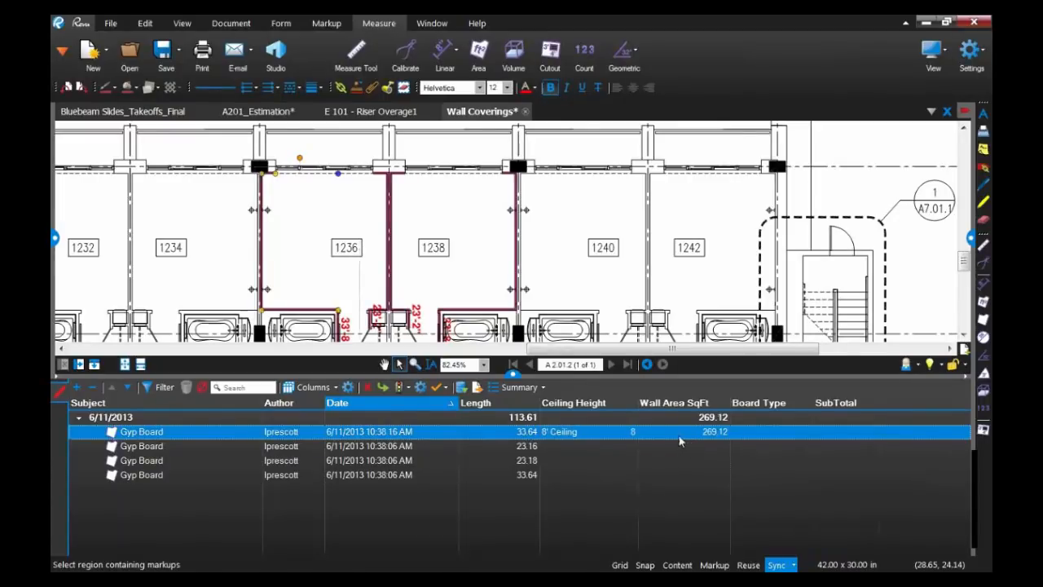
{"action": "left_click", "coordinate": [775, 439]}
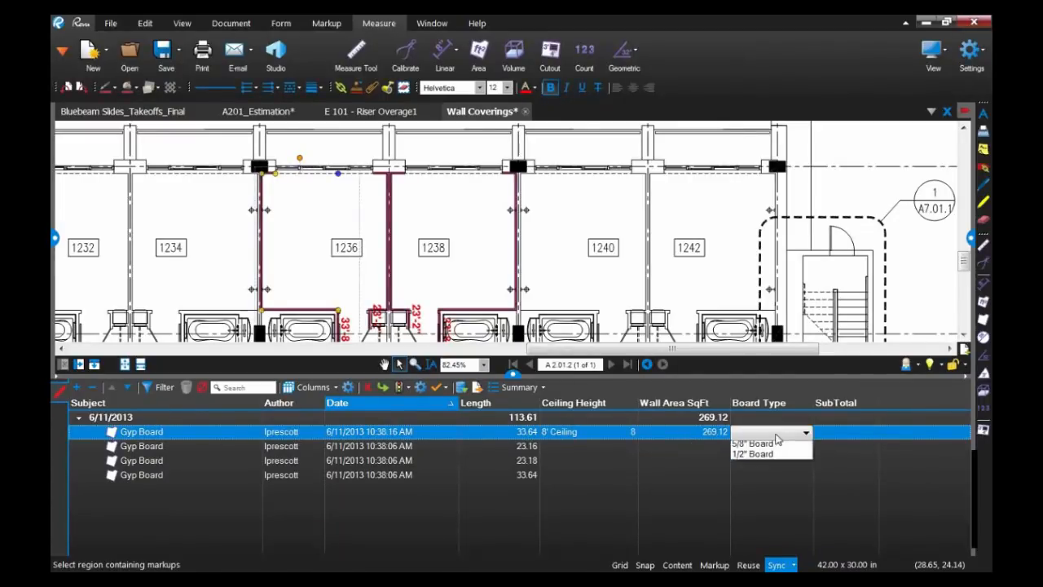
{"action": "left_click", "coordinate": [772, 447]}
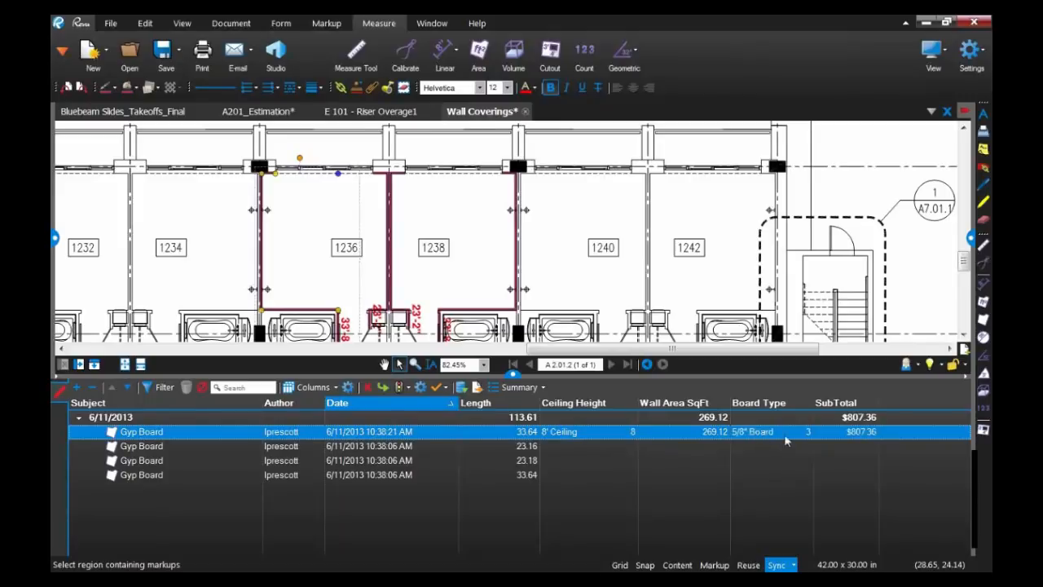
- Assign 9' Ceiling and 5/8" Board to the second Gyp Board markup
{"action": "left_click", "coordinate": [637, 447]}
{"action": "left_click", "coordinate": [633, 448]}
{"action": "left_click", "coordinate": [623, 474]}
{"action": "left_click", "coordinate": [764, 451]}
{"action": "left_click", "coordinate": [760, 460]}
- Assign 9' Ceiling and 1/2" Board to the third Gyp Board markup
{"action": "left_click", "coordinate": [629, 461]}
{"action": "left_click", "coordinate": [629, 461]}
{"action": "left_click", "coordinate": [624, 488]}
{"action": "left_click", "coordinate": [769, 465]}
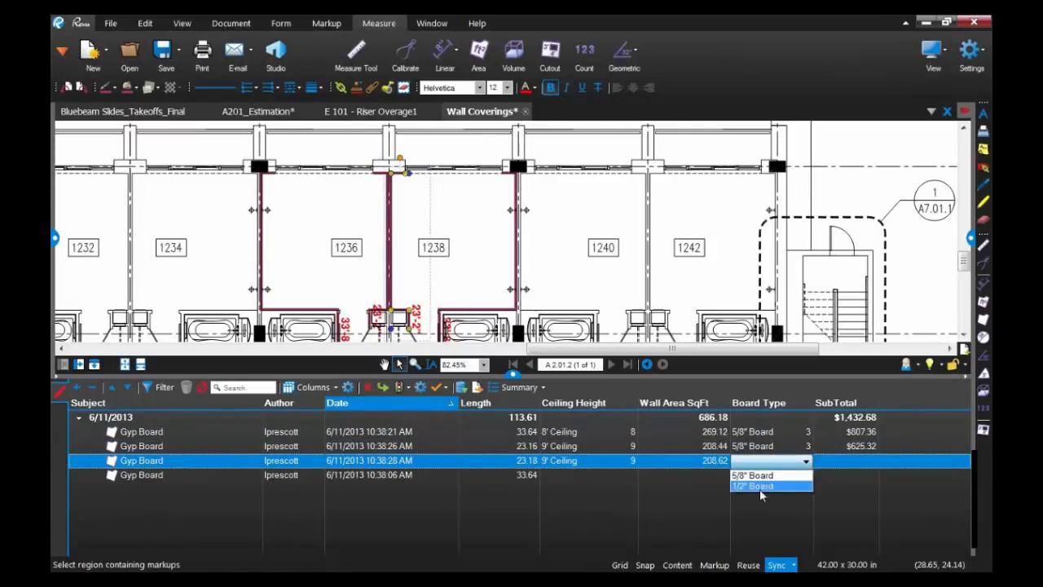
{"action": "left_click", "coordinate": [752, 475]}
- Assign 8' Ceiling and 1/2" Board to the fourth Gyp Board markup
{"action": "left_click", "coordinate": [631, 475]}
{"action": "left_click", "coordinate": [631, 475]}
{"action": "left_click", "coordinate": [634, 490]}
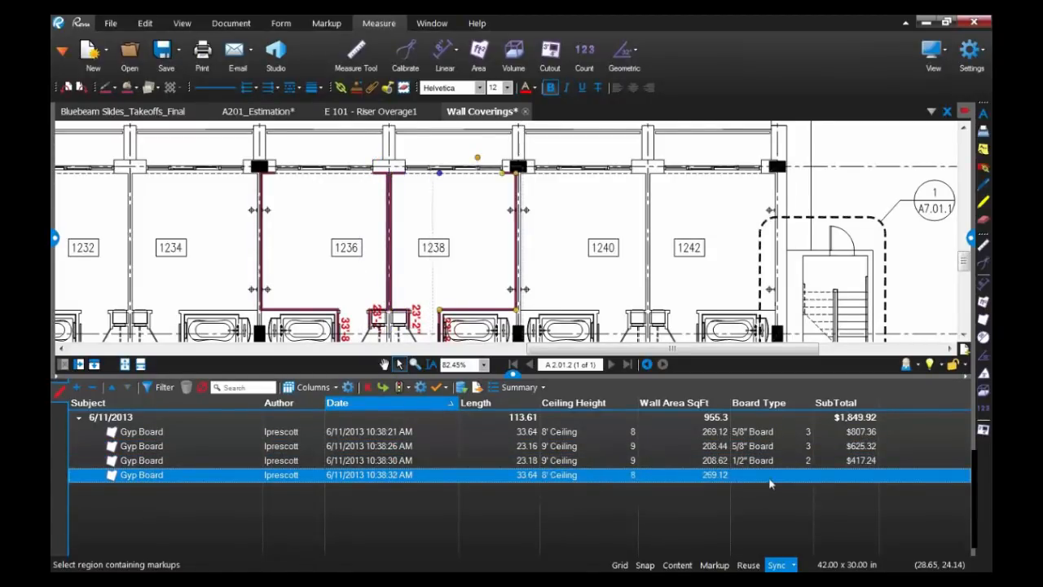
{"action": "left_click", "coordinate": [770, 476]}
{"action": "left_click", "coordinate": [766, 492]}
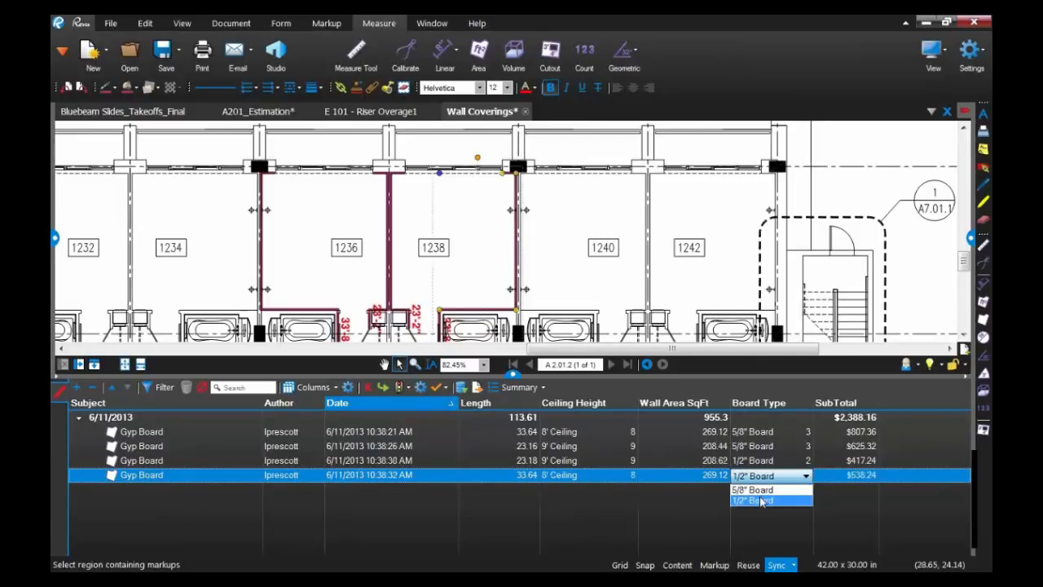
- Change the first Gyp Board markup's board type to 1/2" Board
{"action": "left_click", "coordinate": [785, 436]}
{"action": "left_click", "coordinate": [785, 439]}
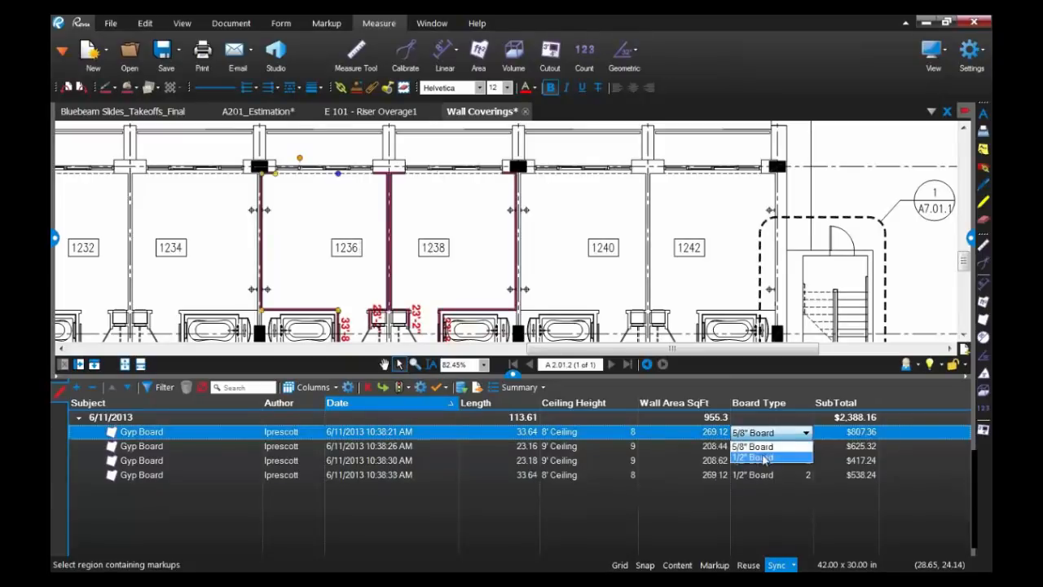
{"action": "left_click", "coordinate": [763, 459]}
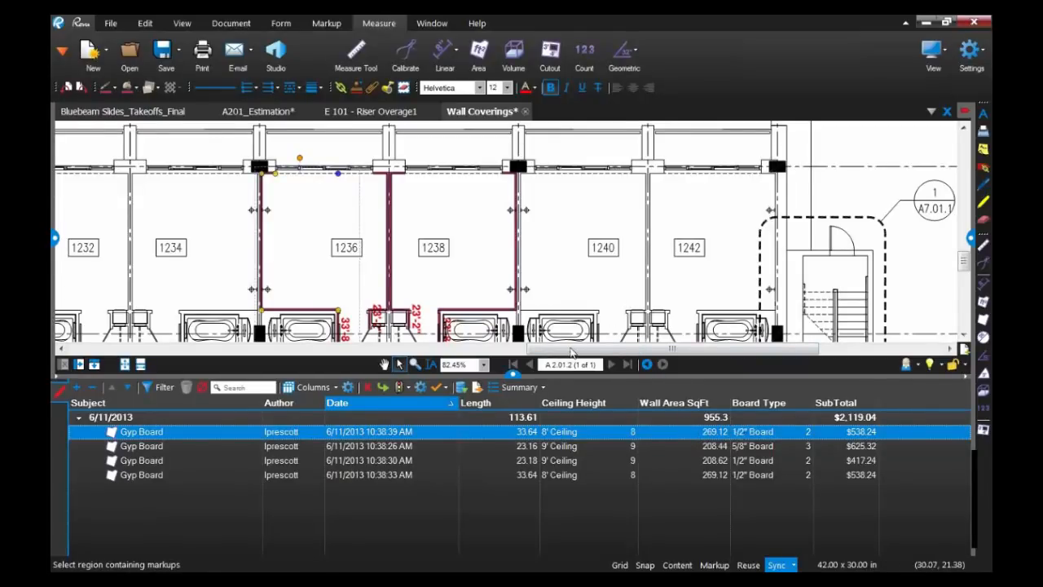
- Switch to the E 101 - Riser Overage1 drawing and select the 2" EMT Conduit markup on the floor plan
{"action": "left_click", "coordinate": [383, 116]}
{"action": "scroll", "coordinate": [611, 277], "scroll_direction": "down", "scroll_amount": 5}
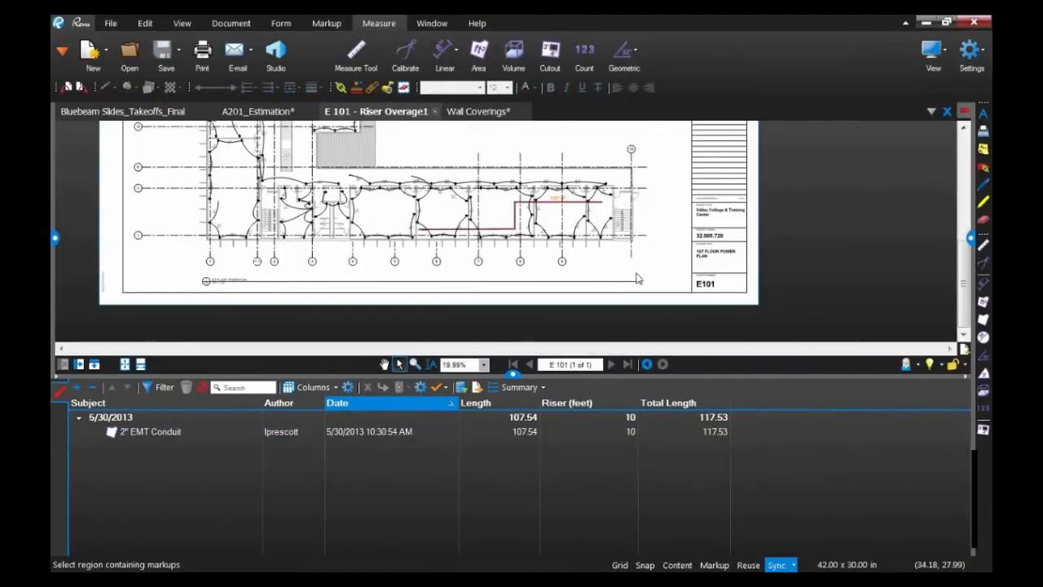
{"action": "scroll", "coordinate": [639, 278], "scroll_direction": "up", "scroll_amount": 3}
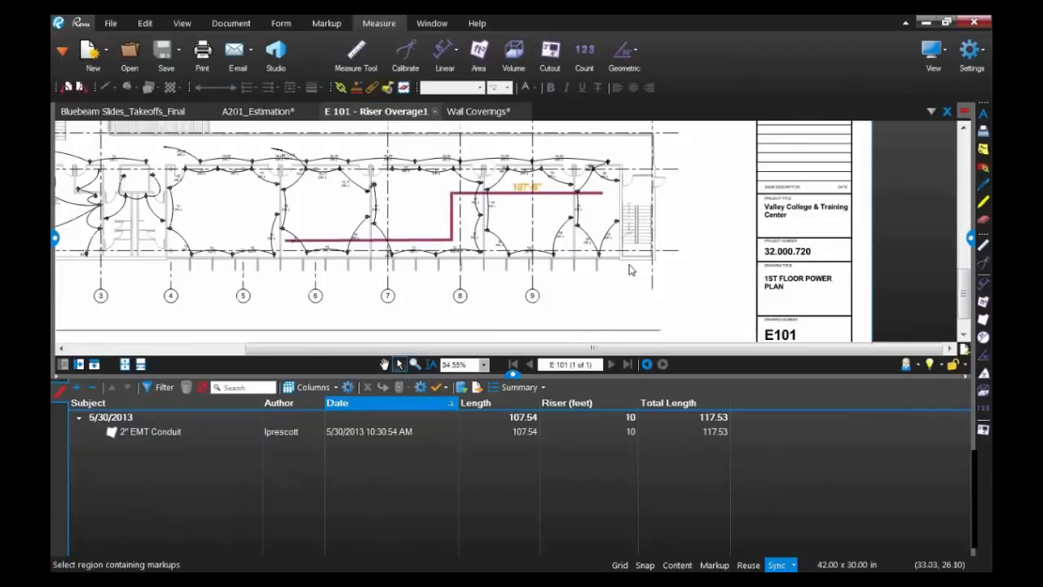
{"action": "scroll", "coordinate": [629, 269], "scroll_direction": "up", "scroll_amount": 1}
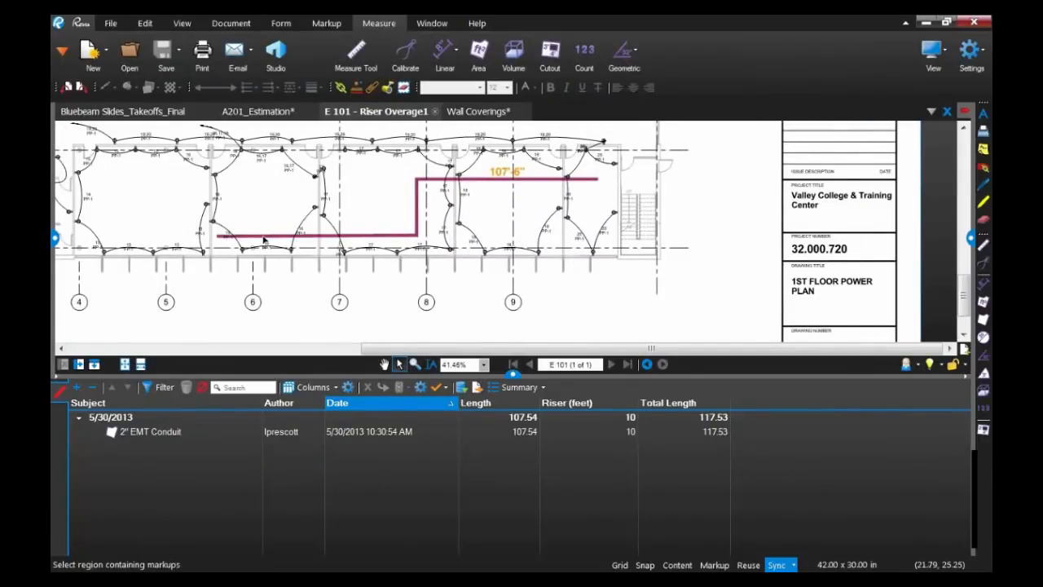
{"action": "left_click", "coordinate": [371, 237]}
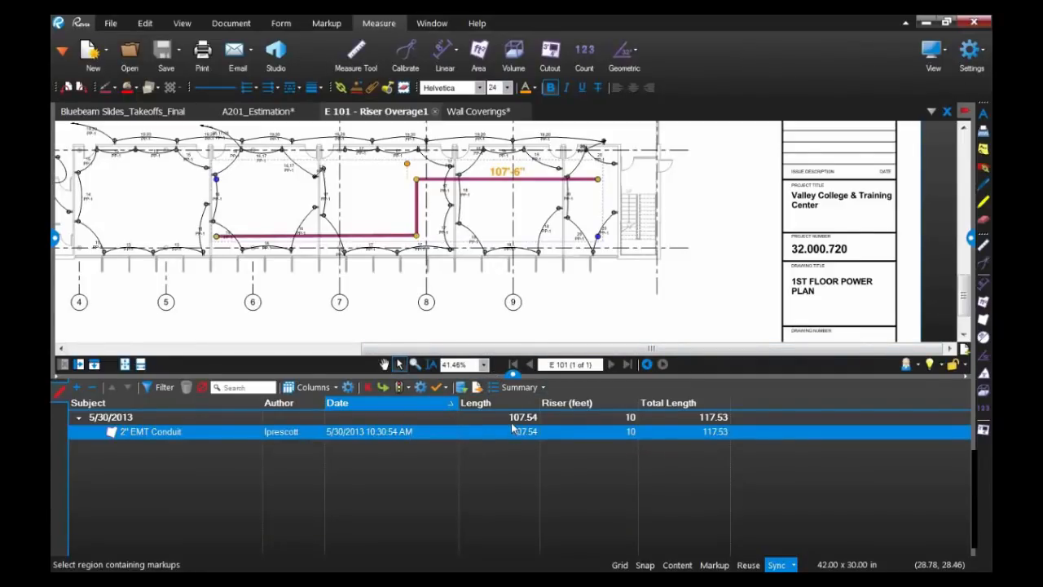
- Review the definition of the Riser (feet) custom column, including its available types, and close it without changes
{"action": "left_click", "coordinate": [352, 388]}
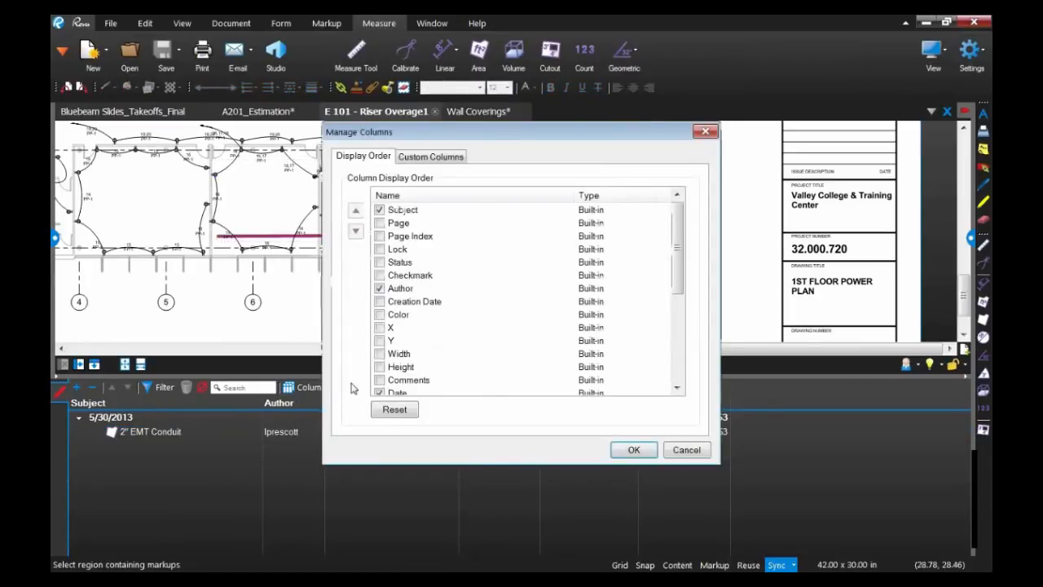
{"action": "left_click", "coordinate": [424, 156]}
{"action": "left_click", "coordinate": [415, 211]}
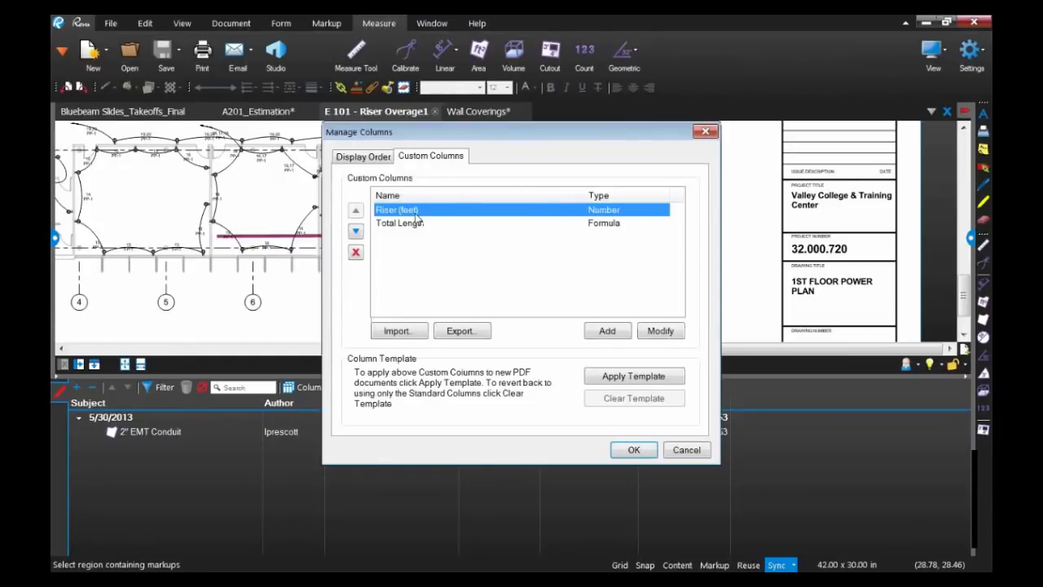
{"action": "left_click", "coordinate": [652, 332]}
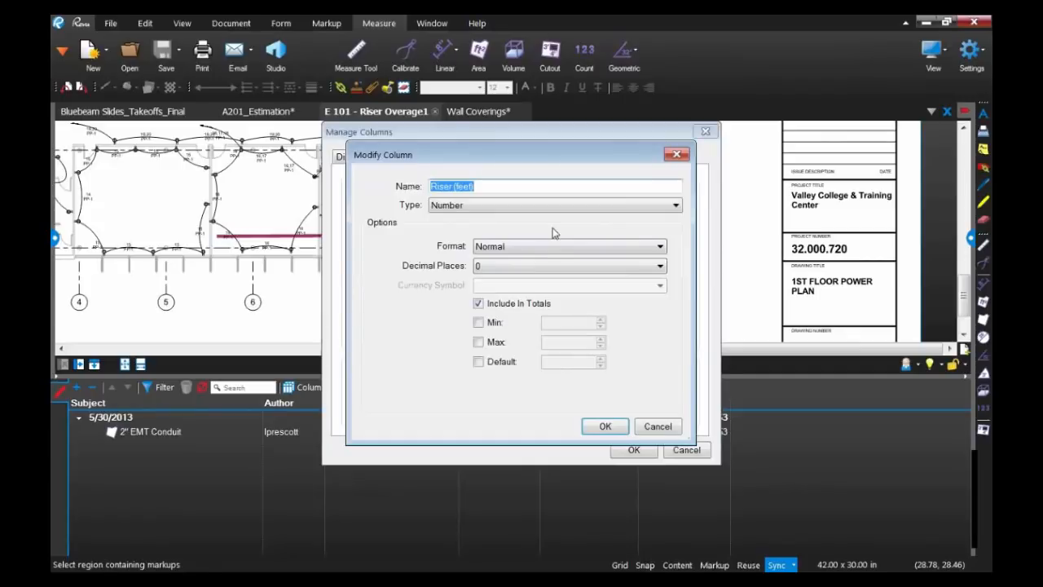
{"action": "left_click", "coordinate": [504, 210]}
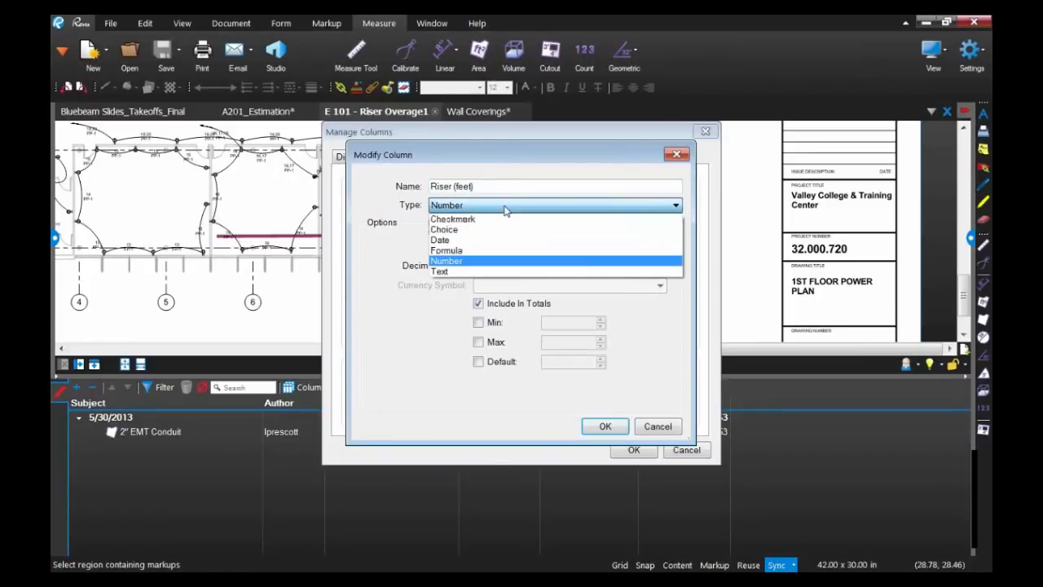
{"action": "left_click", "coordinate": [505, 210]}
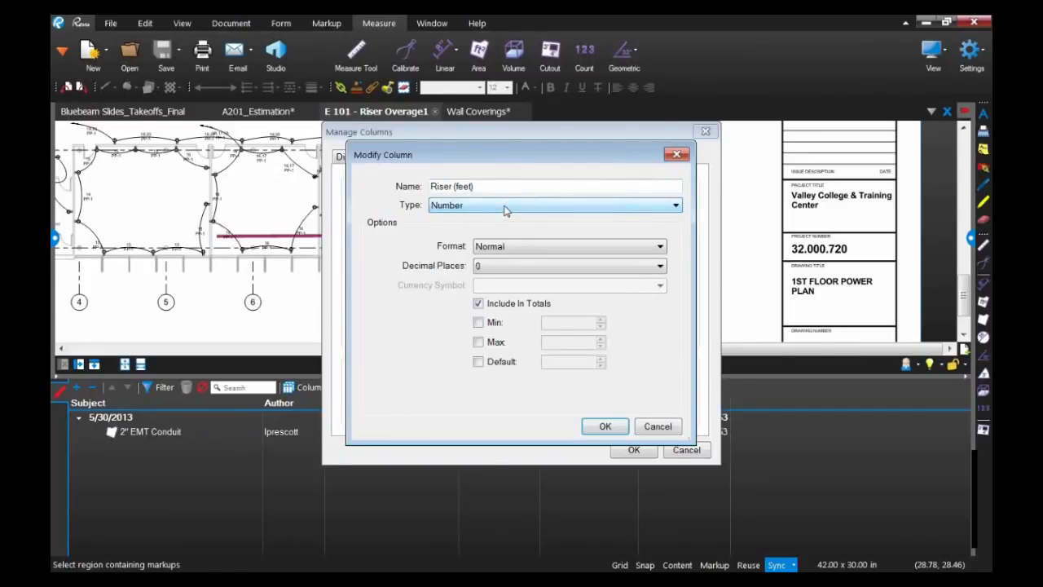
{"action": "left_click", "coordinate": [613, 424]}
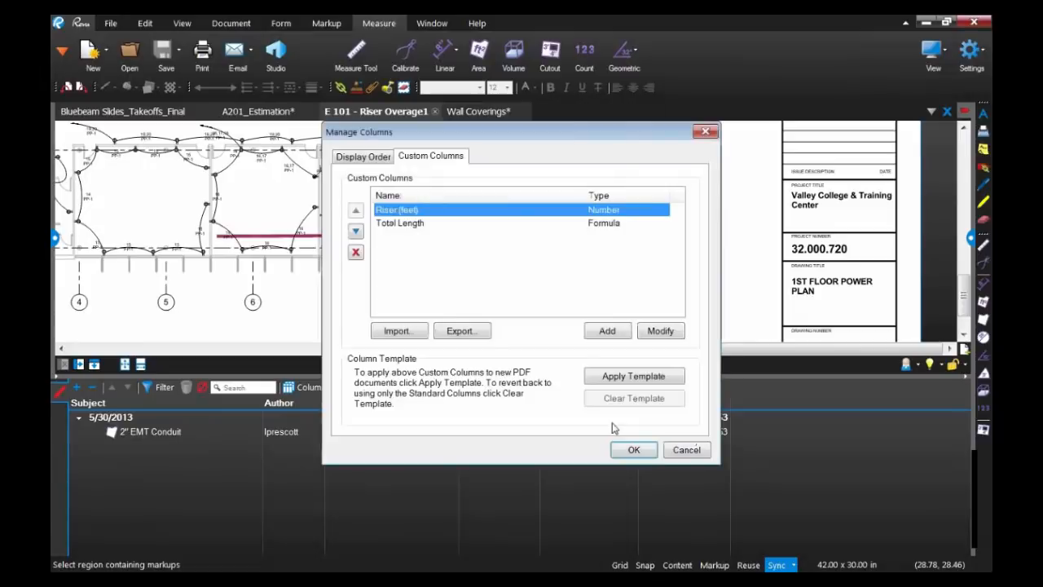
- Review the expression of the Total Length formula column, particularly its Length term, and close the column settings
{"action": "left_click", "coordinate": [432, 225]}
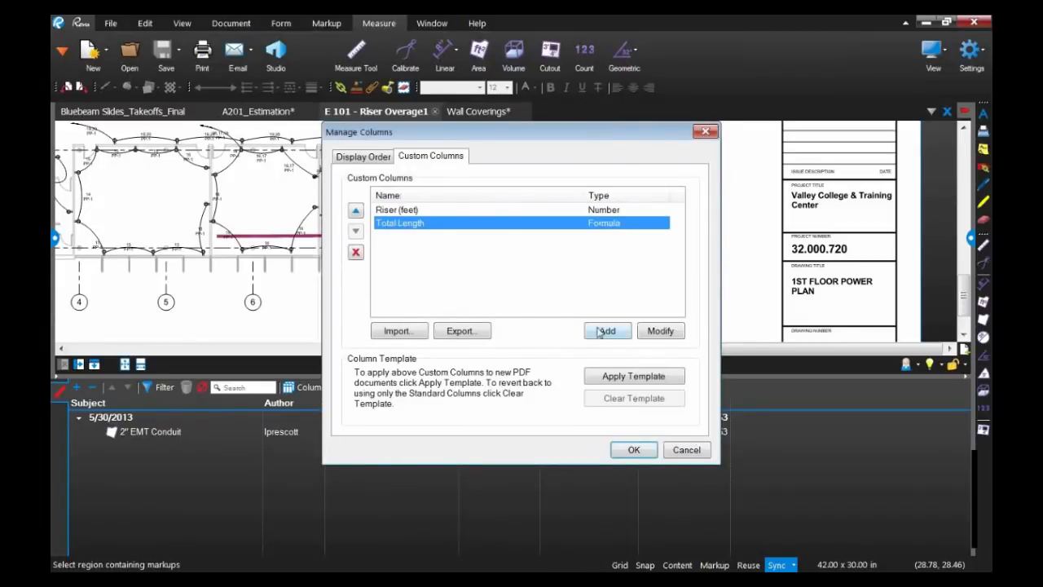
{"action": "left_click", "coordinate": [662, 336]}
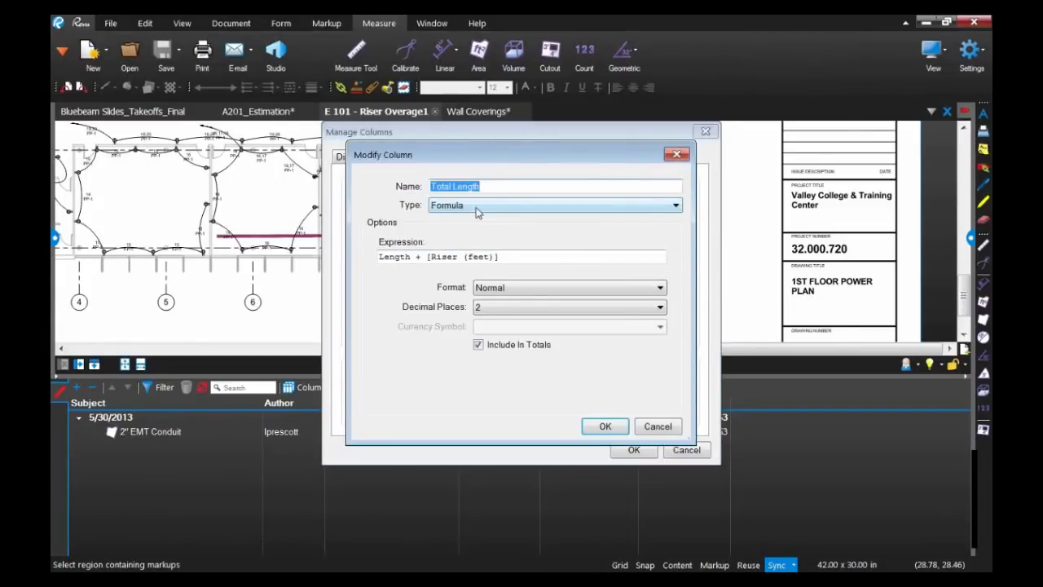
{"action": "double_click", "coordinate": [411, 257]}
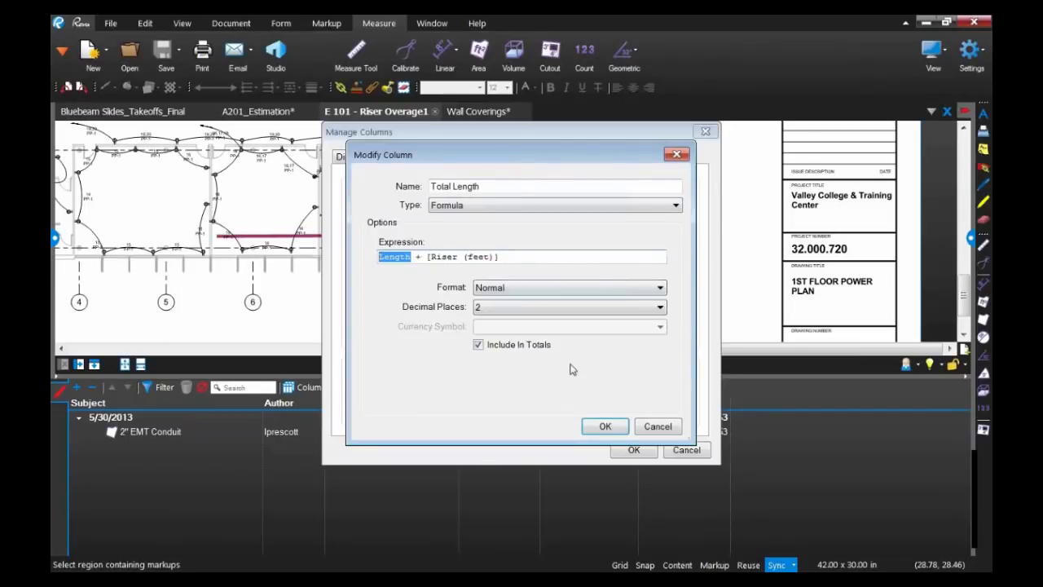
{"action": "left_click", "coordinate": [601, 426]}
{"action": "left_click", "coordinate": [628, 450]}
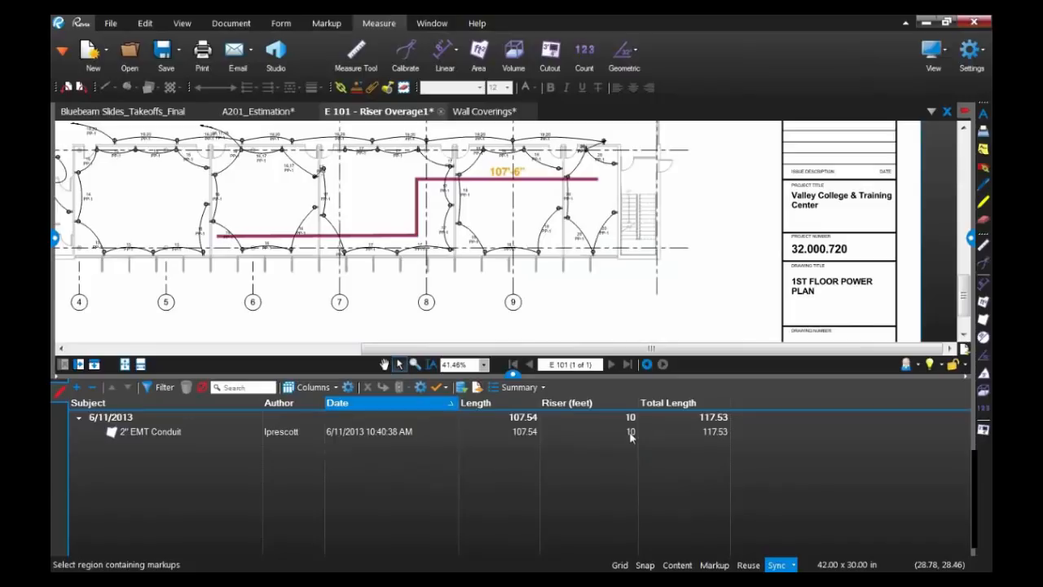
- Set the Riser (feet) value of the 2" EMT Conduit markup to 8
{"action": "left_click", "coordinate": [630, 432]}
{"action": "left_click", "coordinate": [630, 432]}
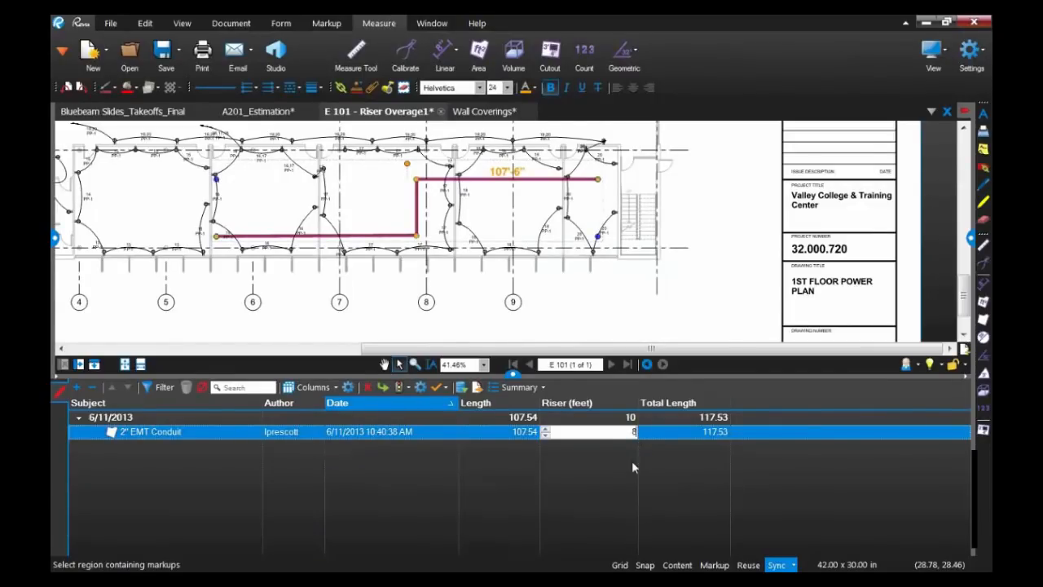
{"action": "key", "text": "Return"}
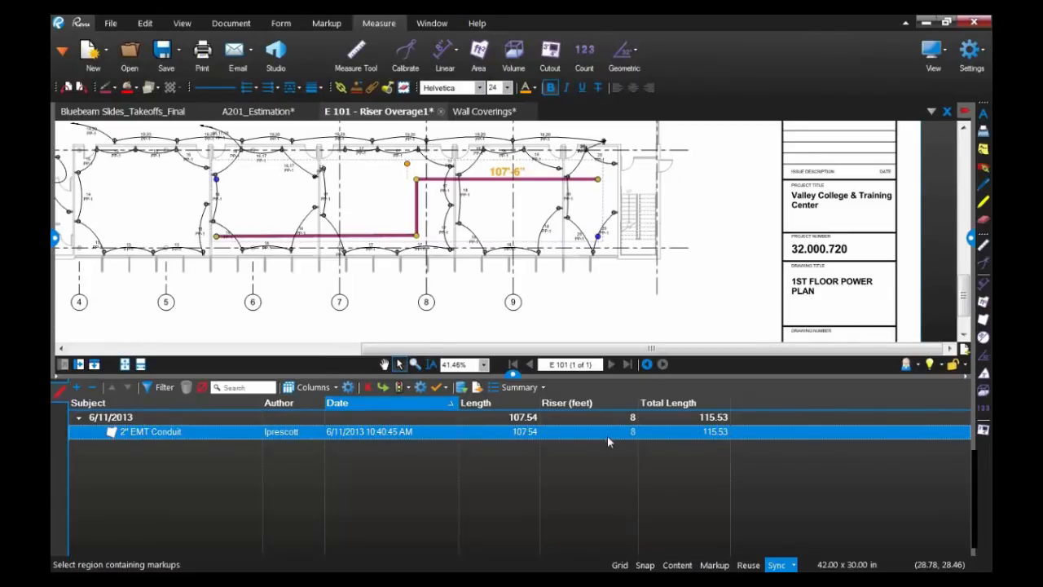
- Hide the Markups list and open E 101-Receptacles.pdf from the Estimation webinar category, giving the drawing the full width
{"action": "left_click", "coordinate": [513, 374]}
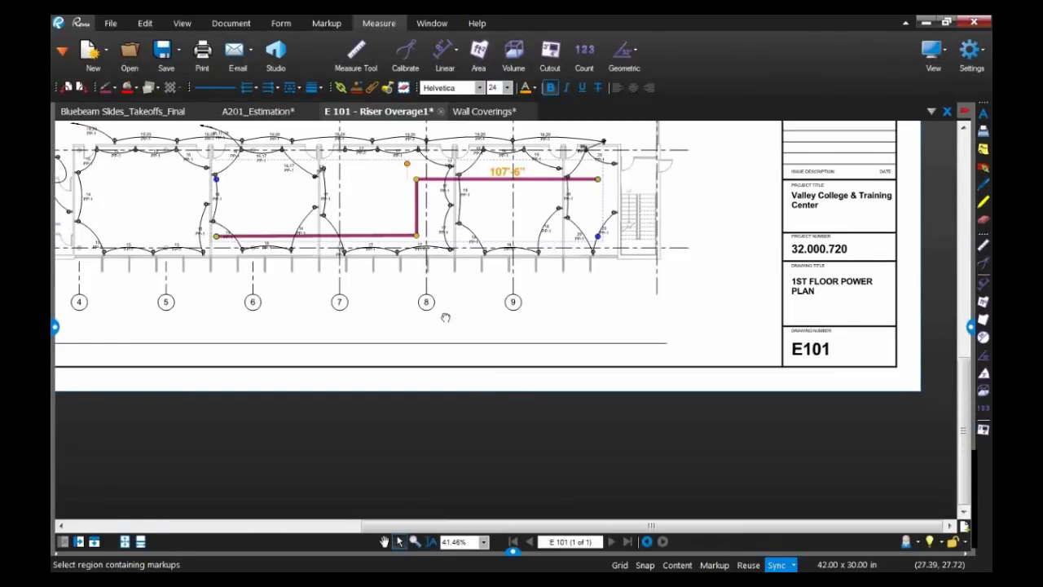
{"action": "scroll", "coordinate": [512, 405], "scroll_direction": "down", "scroll_amount": 1}
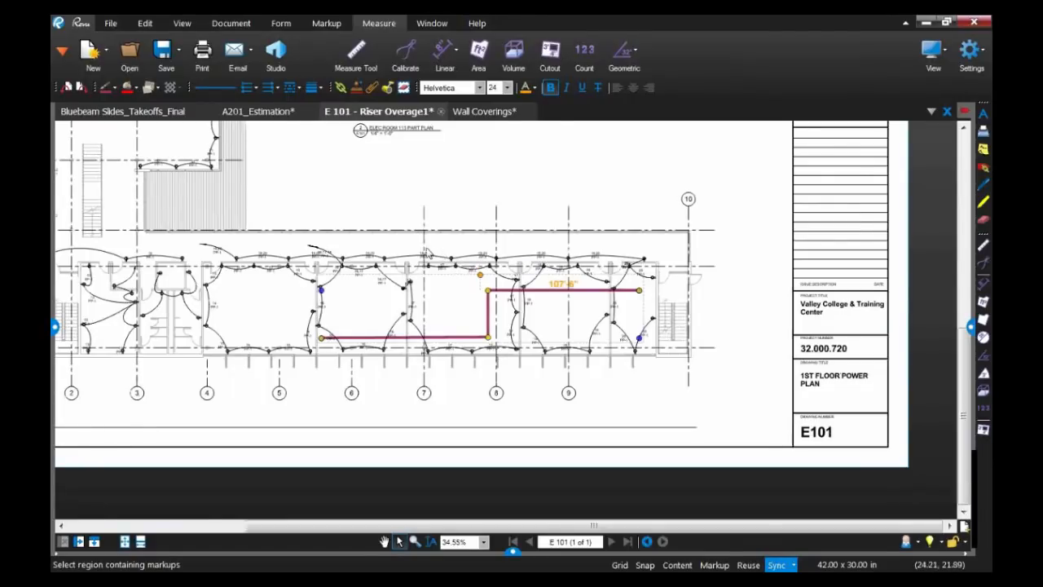
{"action": "left_click", "coordinate": [54, 326]}
{"action": "double_click", "coordinate": [89, 367]}
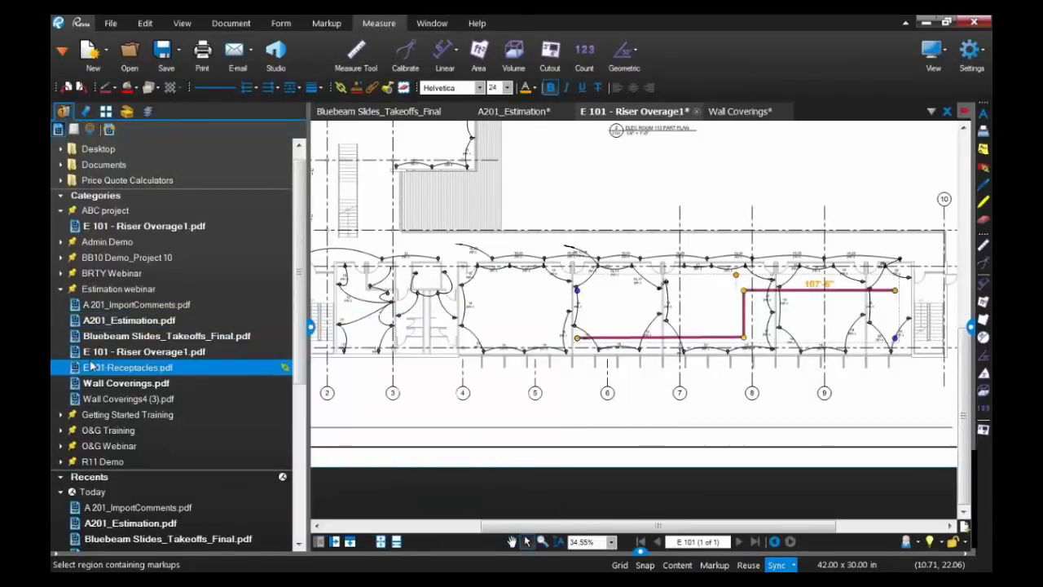
{"action": "left_click", "coordinate": [311, 327]}
- Set up a visual search of the current document with Search for Fine Detail enabled and the sensitivity at its lowest setting
{"action": "scroll", "coordinate": [539, 384], "scroll_direction": "up", "scroll_amount": 2}
{"action": "scroll", "coordinate": [539, 384], "scroll_direction": "up", "scroll_amount": 1}
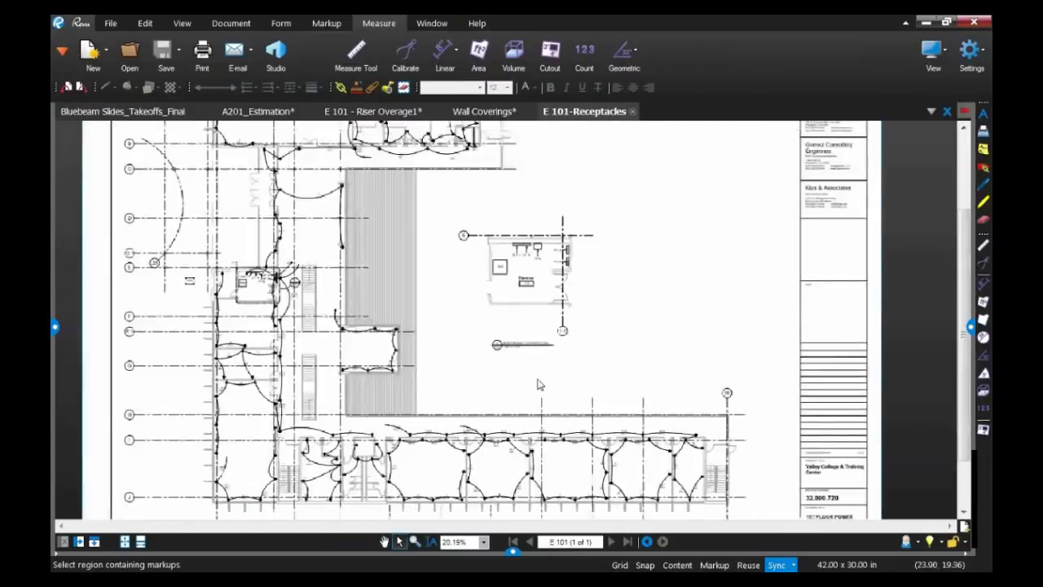
{"action": "scroll", "coordinate": [521, 381], "scroll_direction": "up", "scroll_amount": 3}
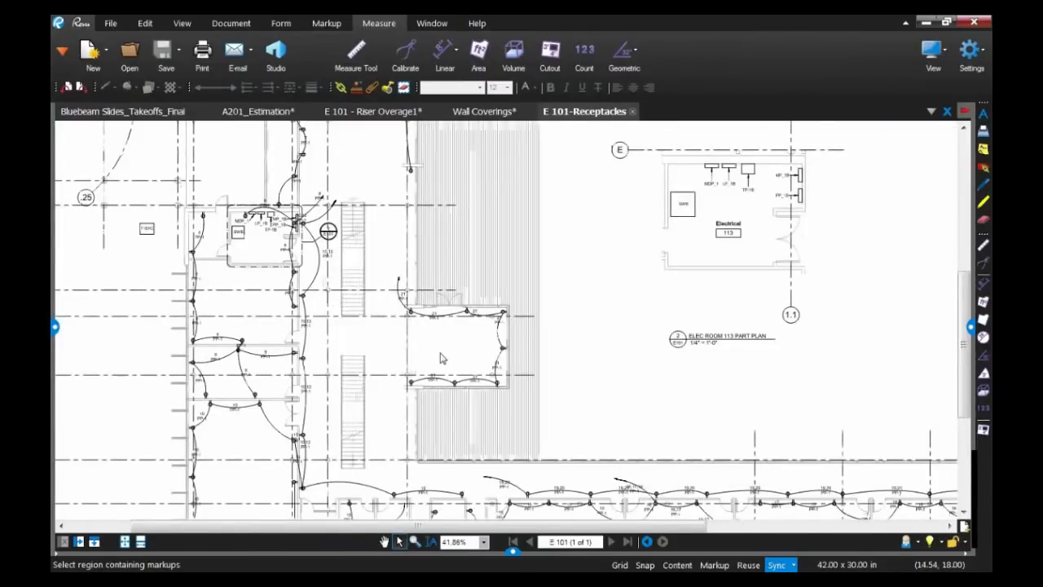
{"action": "scroll", "coordinate": [440, 359], "scroll_direction": "up", "scroll_amount": 5}
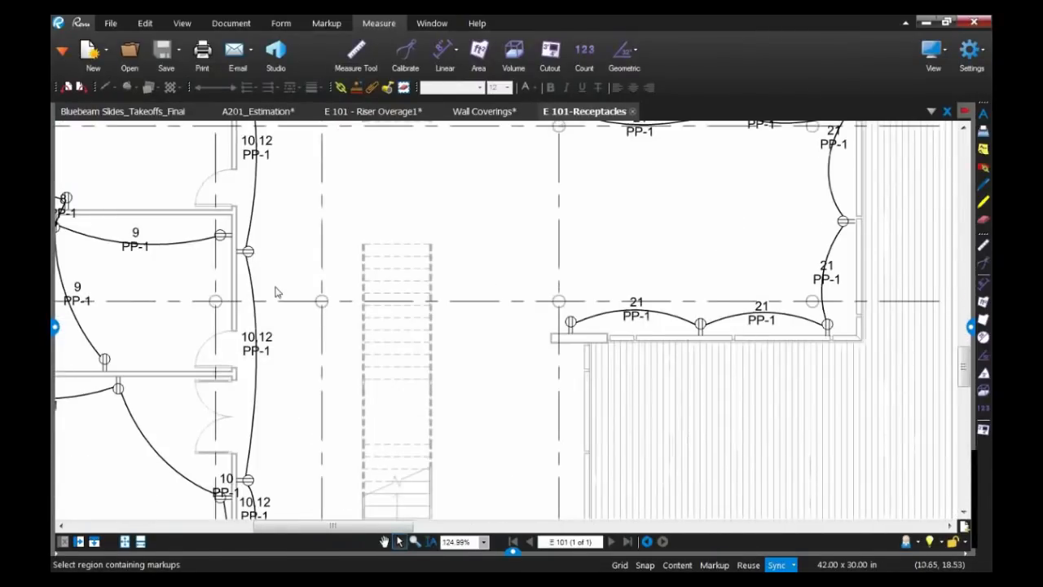
{"action": "scroll", "coordinate": [275, 292], "scroll_direction": "up", "scroll_amount": 2}
{"action": "scroll", "coordinate": [347, 275], "scroll_direction": "up", "scroll_amount": 3}
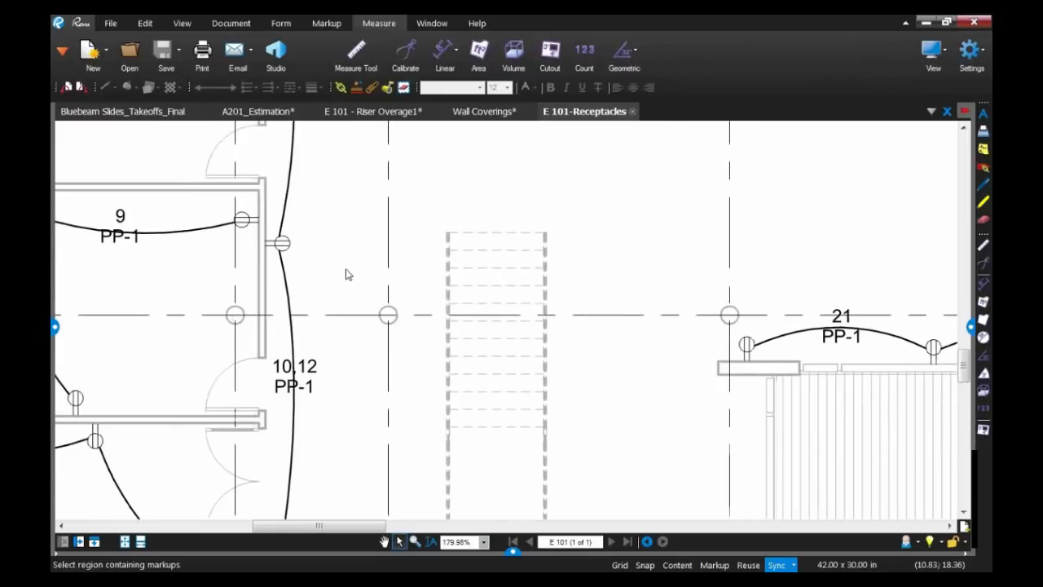
{"action": "scroll", "coordinate": [347, 275], "scroll_direction": "up", "scroll_amount": 1}
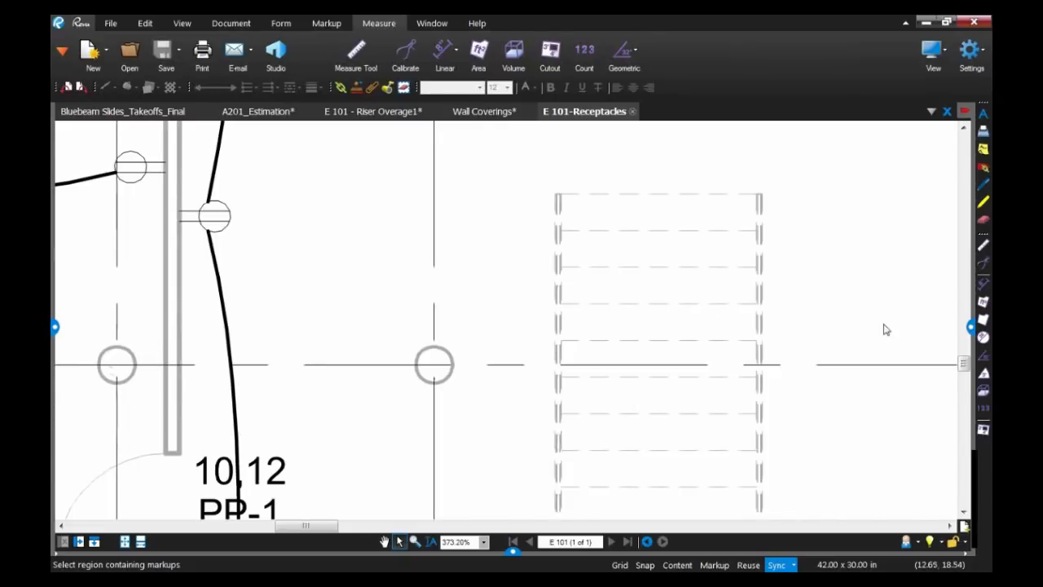
{"action": "left_click", "coordinate": [971, 327]}
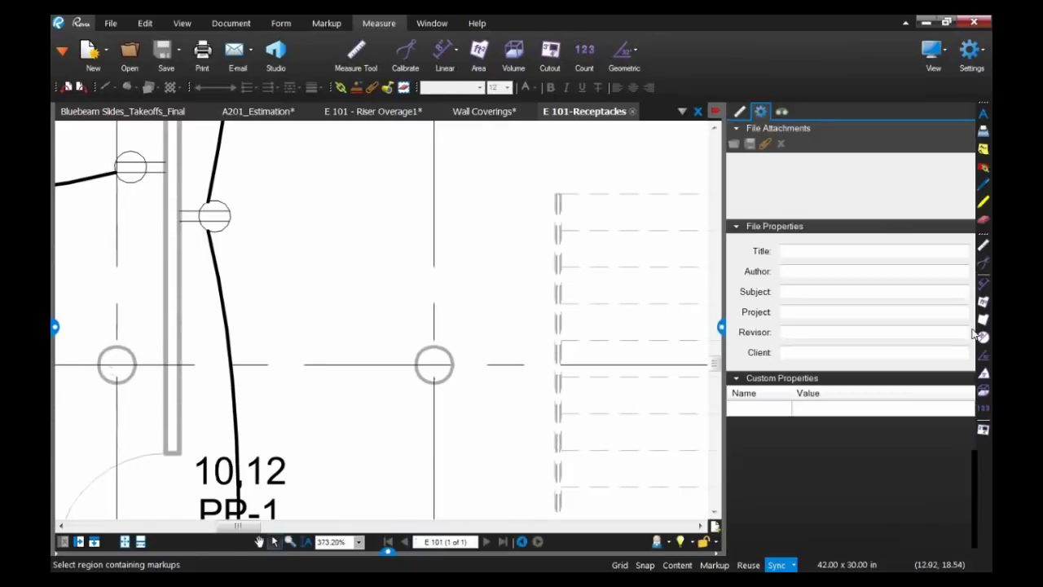
{"action": "left_click", "coordinate": [781, 111]}
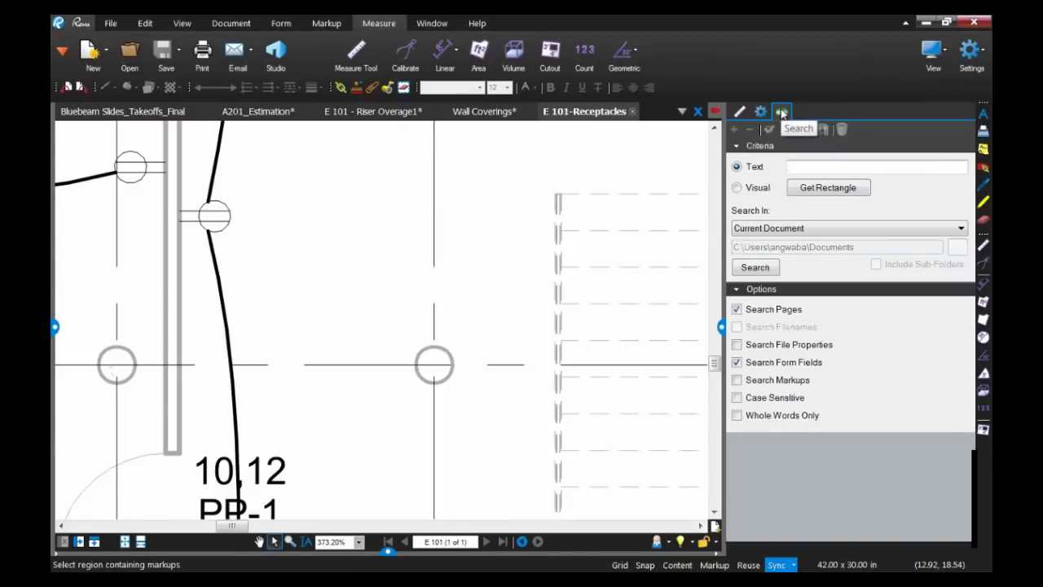
{"action": "left_click", "coordinate": [736, 188]}
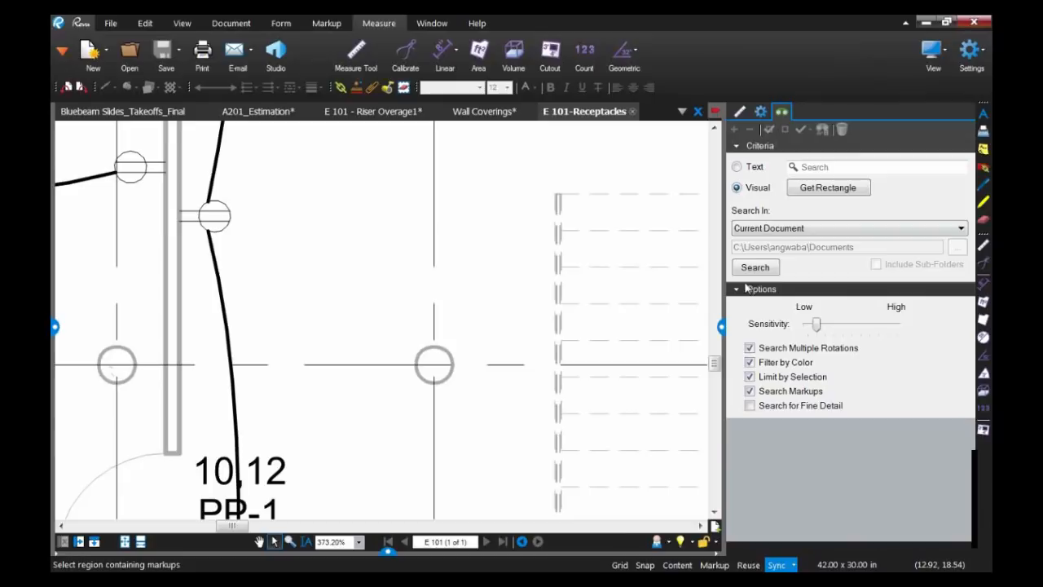
{"action": "left_click", "coordinate": [749, 405]}
{"action": "left_click_drag", "start_coordinate": [815, 328], "coordinate": [807, 331]}
{"action": "scroll", "coordinate": [308, 252], "scroll_direction": "up", "scroll_amount": 3}
{"action": "left_click_drag", "start_coordinate": [887, 325], "coordinate": [808, 326]}
- Capture the receptacle symbol on the corridor wall as the visual search pattern and run the search
{"action": "scroll", "coordinate": [257, 245], "scroll_direction": "up", "scroll_amount": 5}
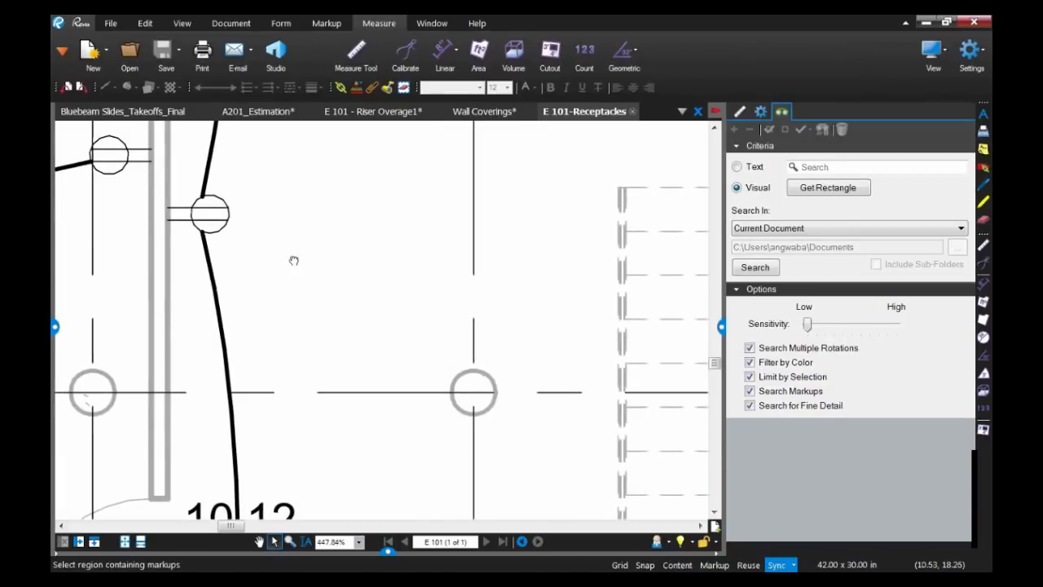
{"action": "scroll", "coordinate": [376, 302], "scroll_direction": "up", "scroll_amount": 1}
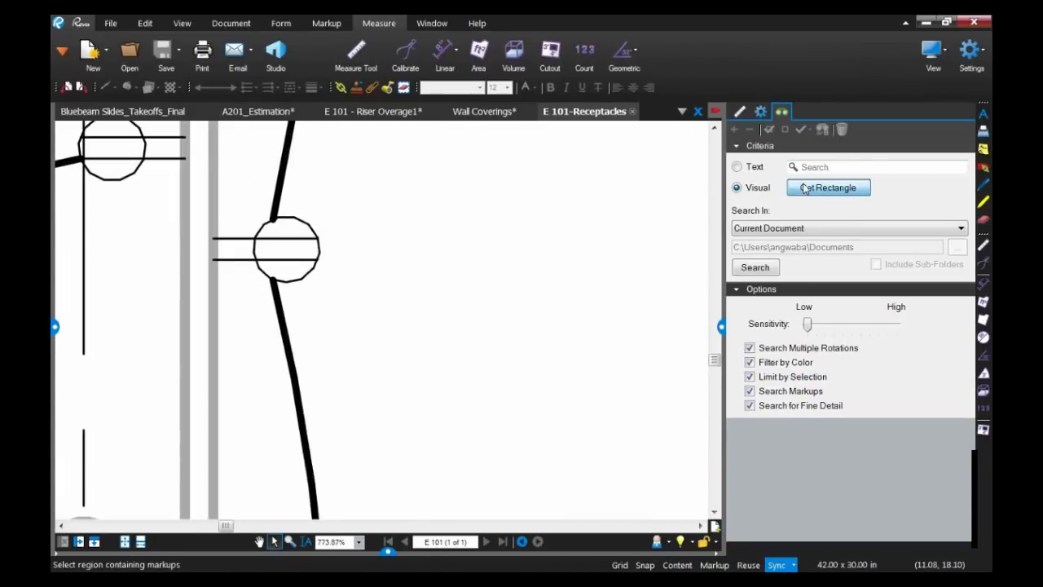
{"action": "left_click", "coordinate": [828, 187]}
{"action": "left_click_drag", "start_coordinate": [170, 212], "coordinate": [335, 288]}
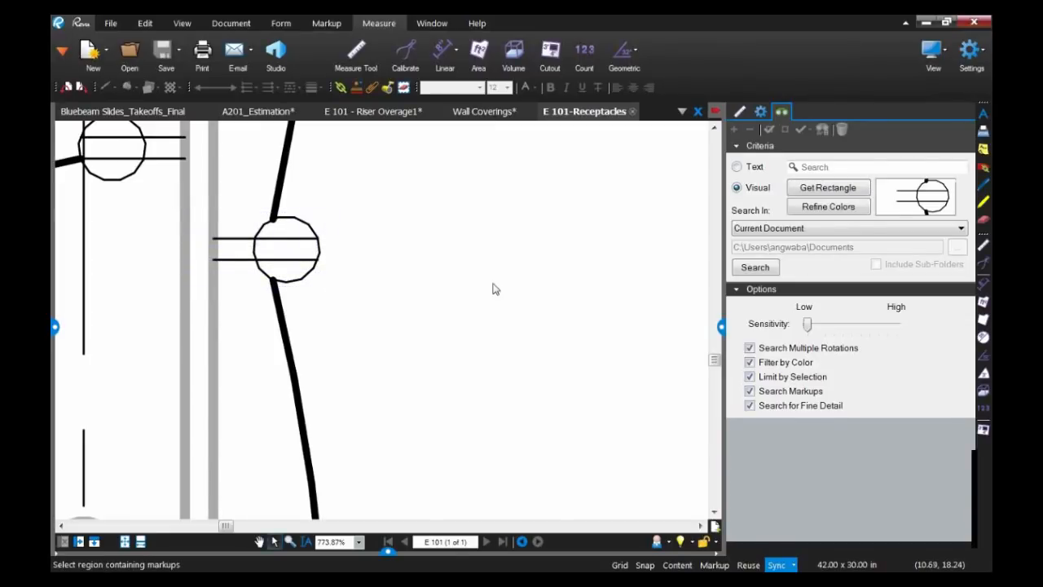
{"action": "left_click", "coordinate": [755, 269]}
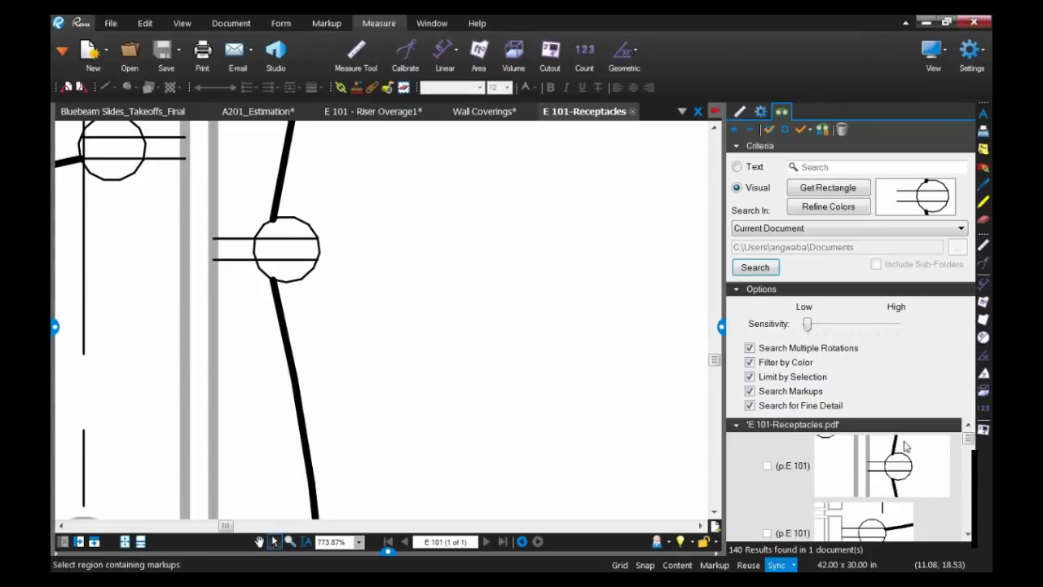
- Select all receptacle search results and apply a count measurement to them
{"action": "scroll", "coordinate": [571, 298], "scroll_direction": "down", "scroll_amount": 3}
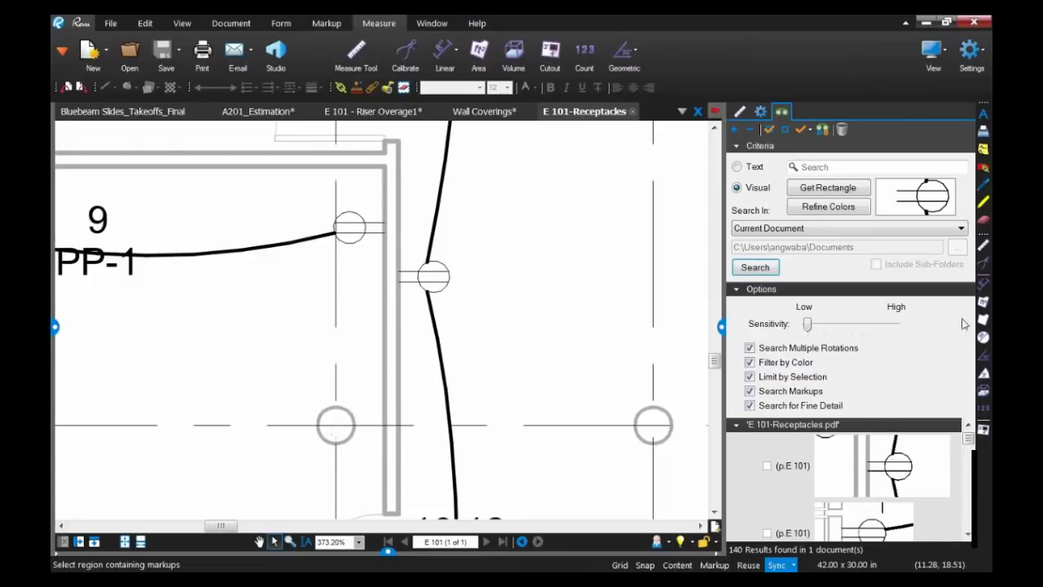
{"action": "left_click", "coordinate": [774, 127]}
{"action": "scroll", "coordinate": [493, 314], "scroll_direction": "down", "scroll_amount": 1}
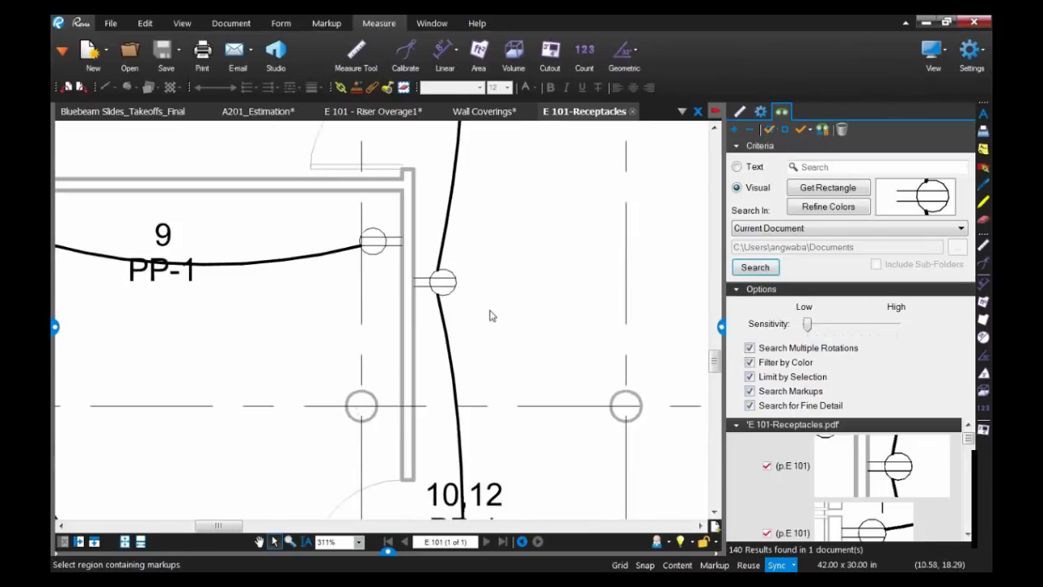
{"action": "scroll", "coordinate": [490, 315], "scroll_direction": "down", "scroll_amount": 1}
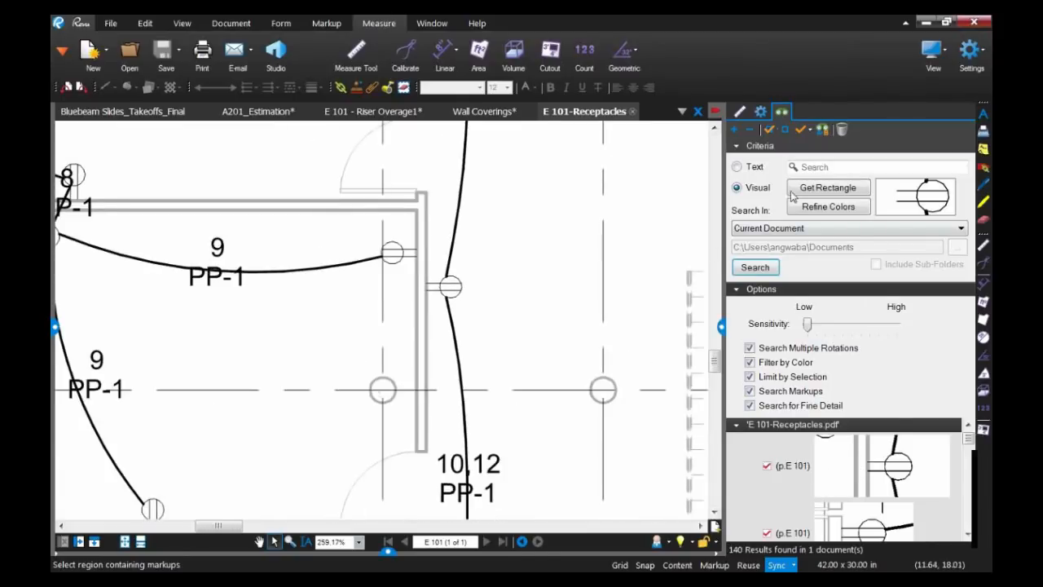
{"action": "left_click", "coordinate": [810, 130]}
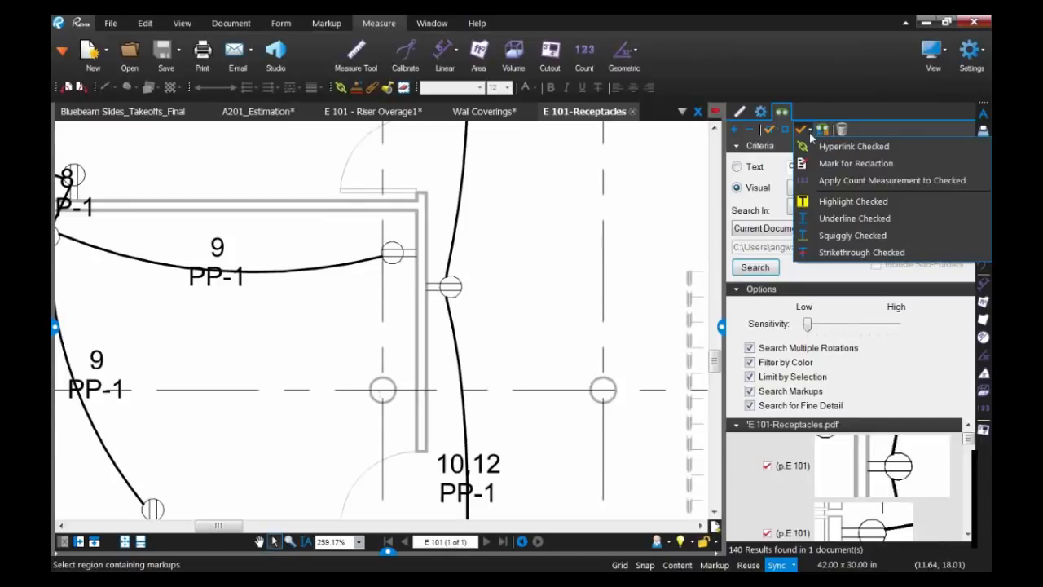
{"action": "left_click", "coordinate": [827, 181]}
{"action": "scroll", "coordinate": [545, 346], "scroll_direction": "down", "scroll_amount": 3}
{"action": "scroll", "coordinate": [545, 346], "scroll_direction": "down", "scroll_amount": 5}
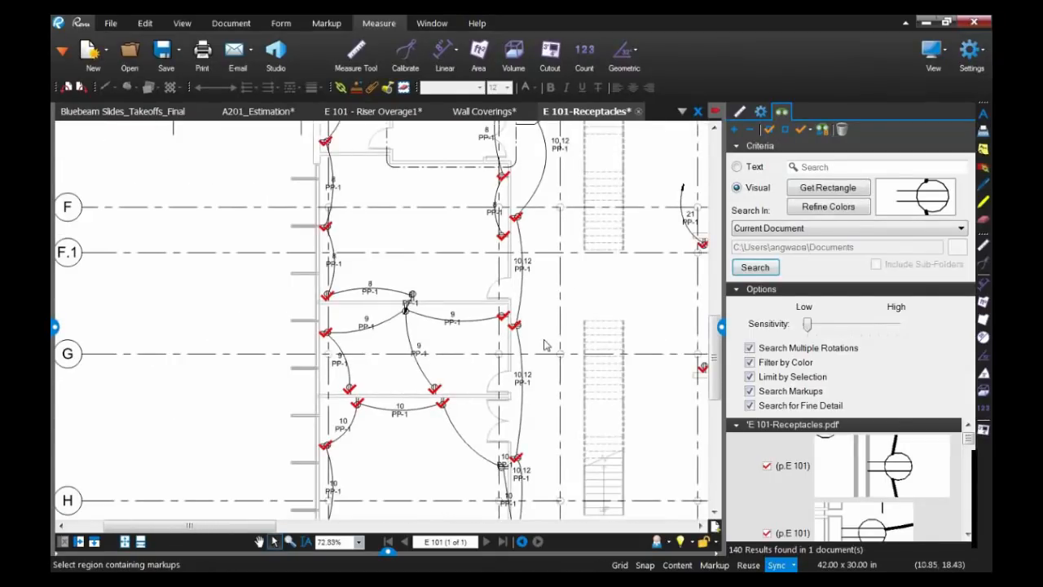
- Resume the receptacle count and mark the five missed receptacles along circuit 7, the corridor and the adjoining rooms
{"action": "mouse_move", "coordinate": [576, 272]}
{"action": "left_mouse_down"}
{"action": "mouse_move", "coordinate": [514, 359]}
{"action": "mouse_move", "coordinate": [460, 520]}
{"action": "left_mouse_up"}
{"action": "left_click_drag", "start_coordinate": [524, 245], "coordinate": [503, 366]}
{"action": "scroll", "coordinate": [503, 366], "scroll_direction": "up", "scroll_amount": 1}
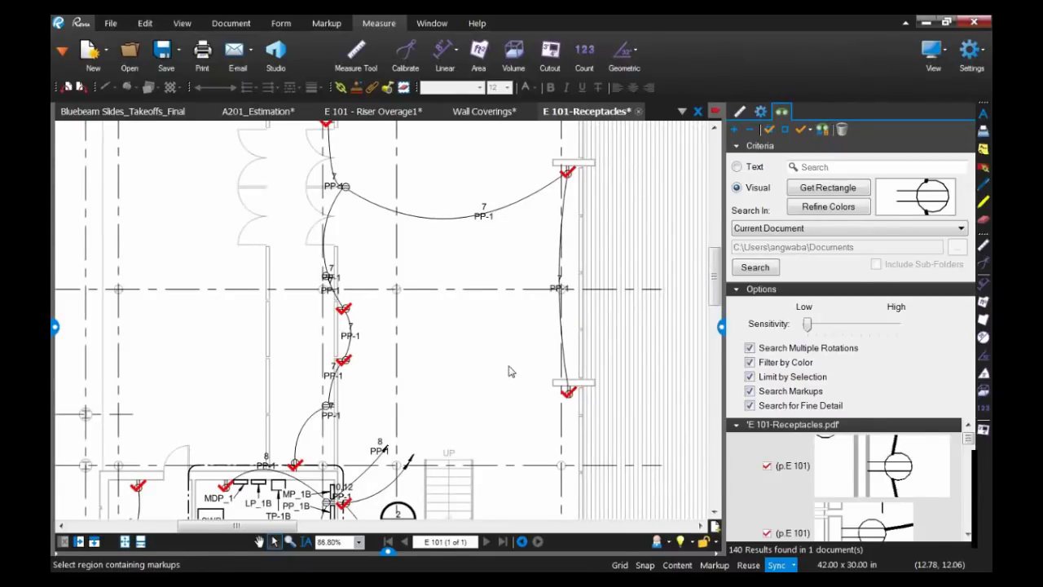
{"action": "scroll", "coordinate": [509, 371], "scroll_direction": "up", "scroll_amount": 1}
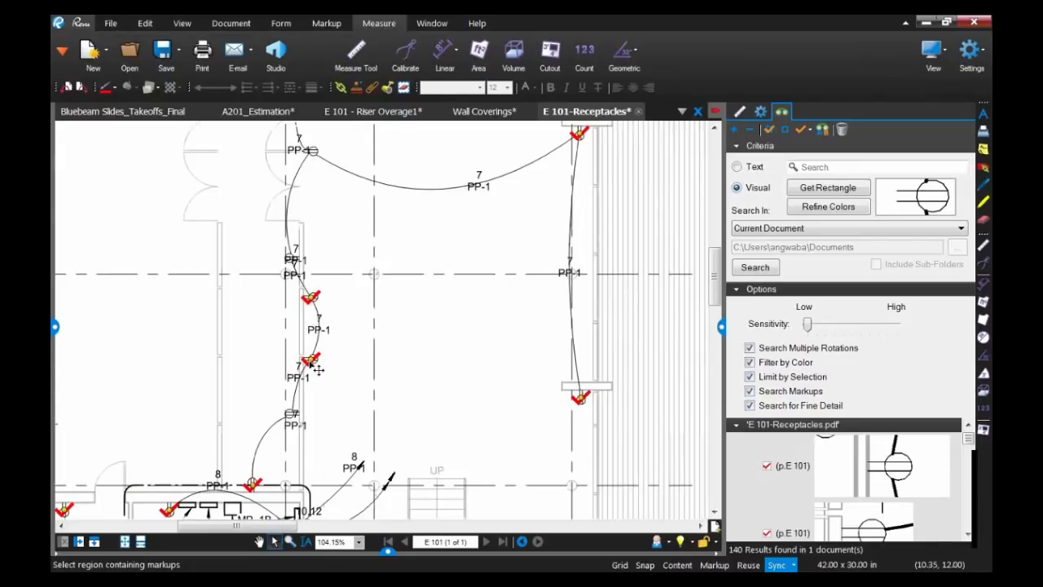
{"action": "right_click", "coordinate": [310, 367]}
{"action": "left_click", "coordinate": [342, 328]}
{"action": "left_click", "coordinate": [291, 412]}
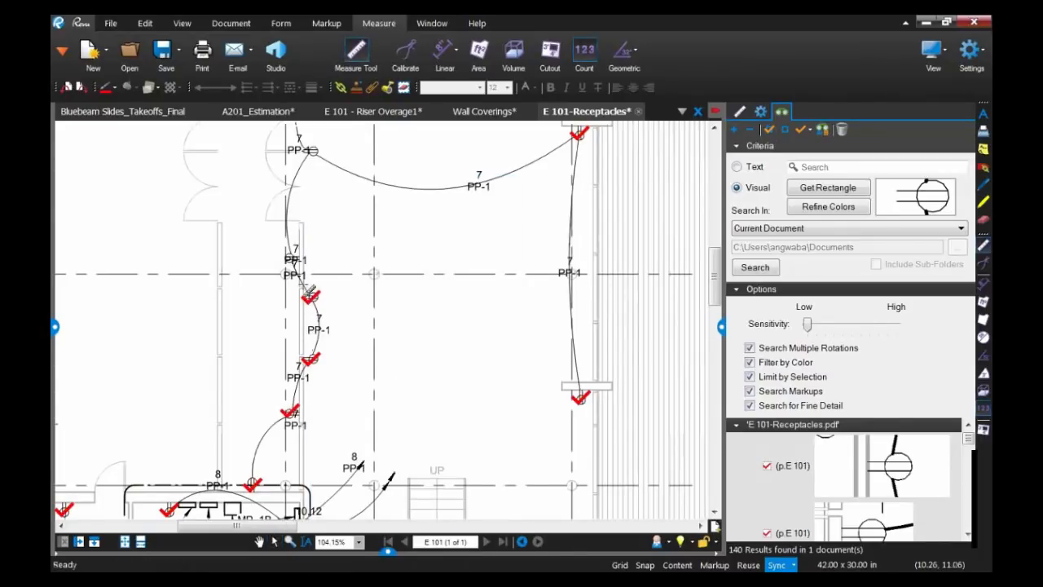
{"action": "left_click", "coordinate": [291, 257]}
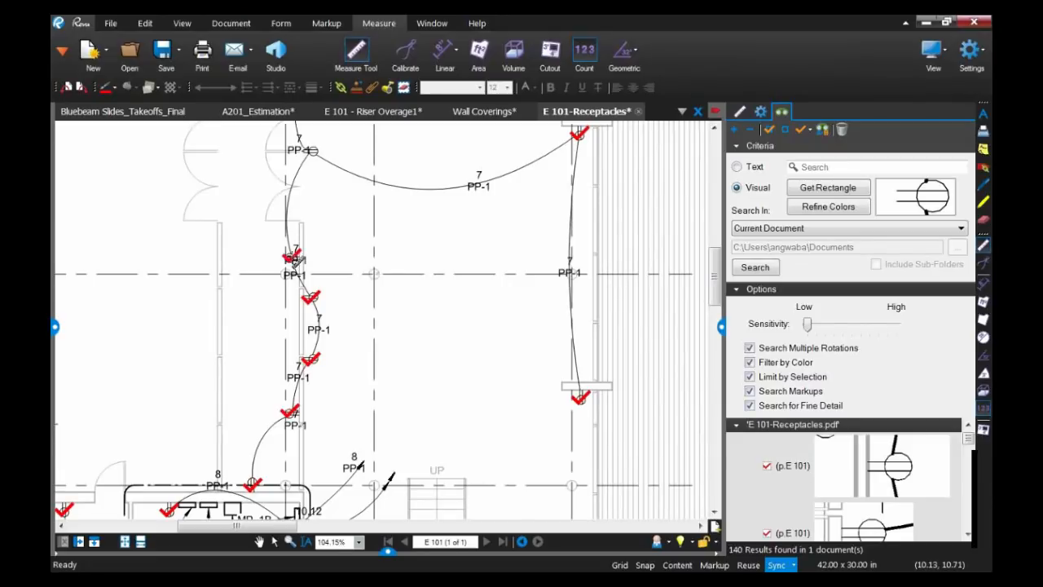
{"action": "left_click", "coordinate": [313, 151]}
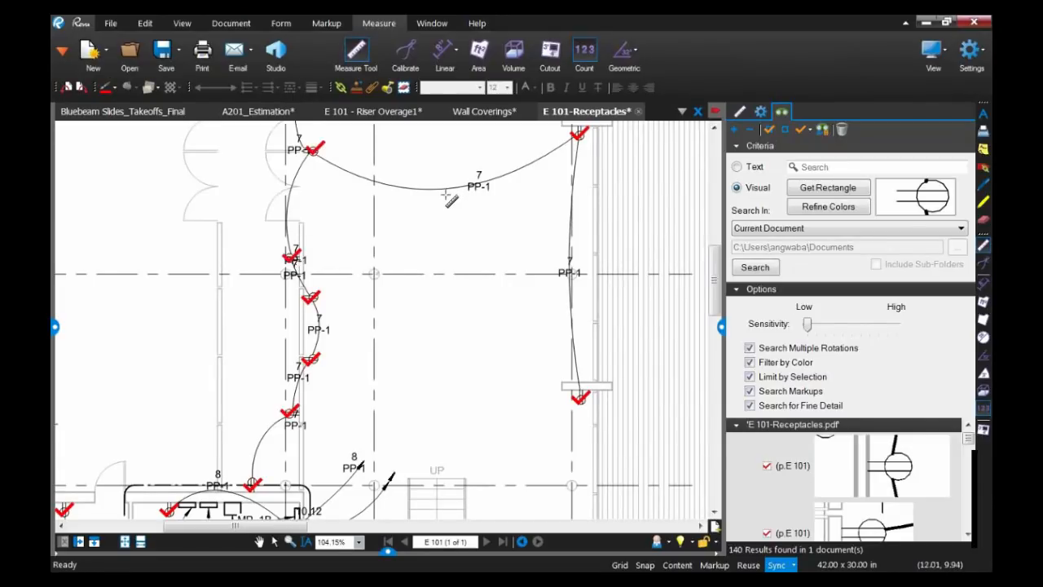
{"action": "scroll", "coordinate": [446, 195], "scroll_direction": "down", "scroll_amount": 3}
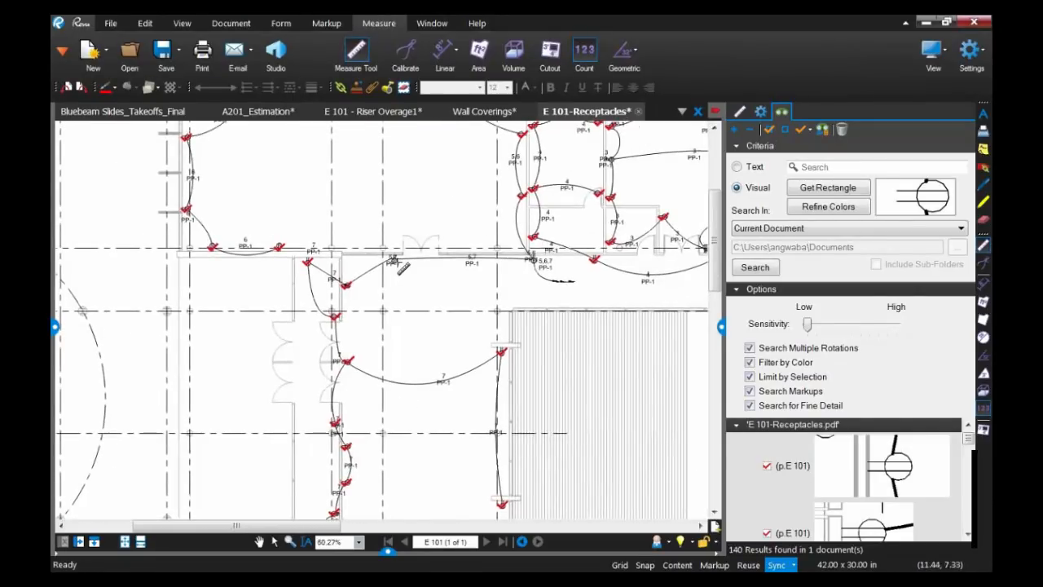
{"action": "left_click", "coordinate": [394, 259]}
{"action": "left_click", "coordinate": [613, 157]}
- Change the subject of the receptacle count in the markups list from the conduit label to "Recepticle"
{"action": "scroll", "coordinate": [583, 326], "scroll_direction": "down", "scroll_amount": 4}
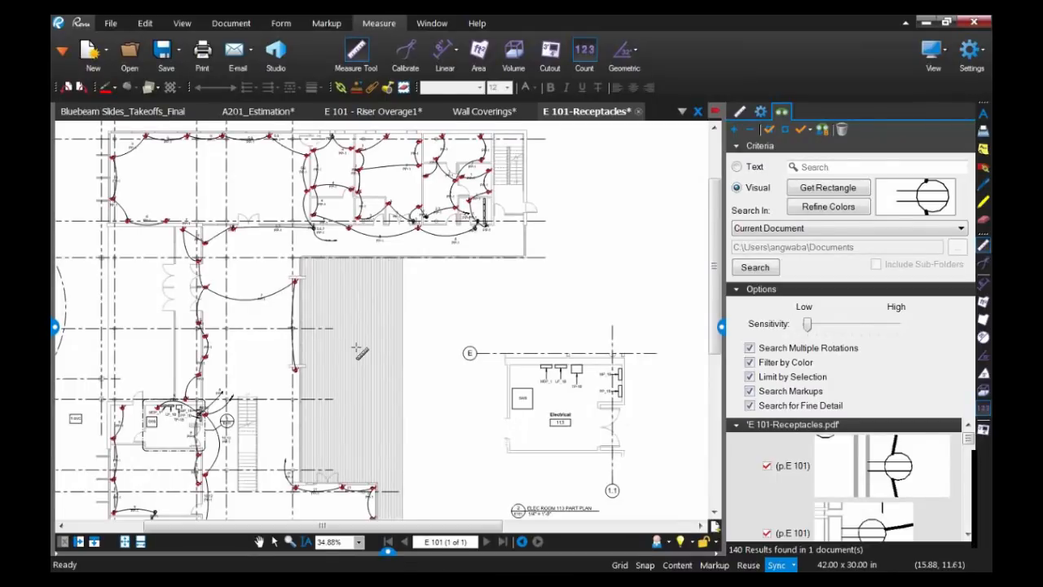
{"action": "left_click", "coordinate": [387, 553]}
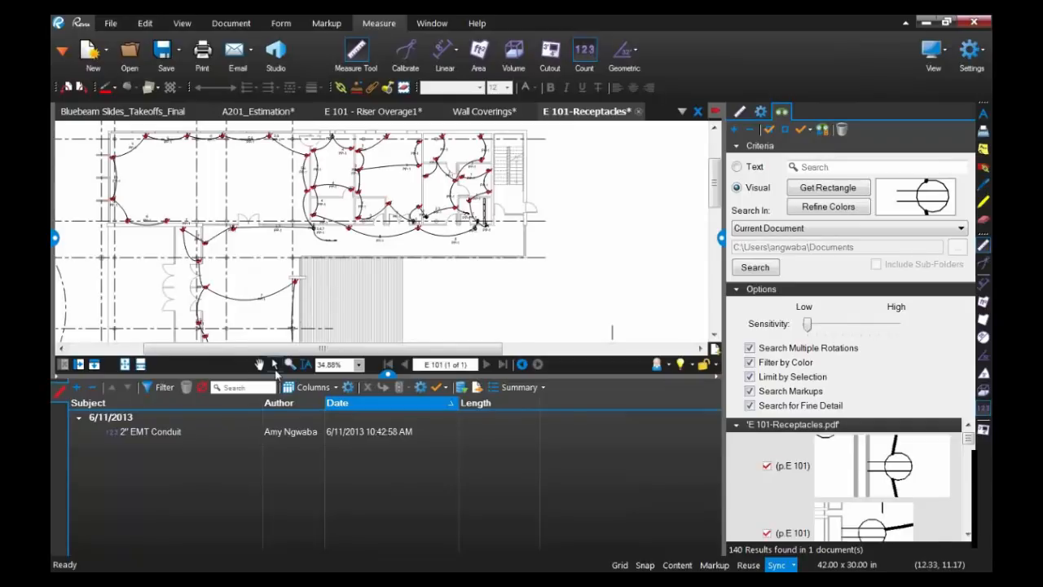
{"action": "left_click", "coordinate": [202, 434]}
{"action": "left_click", "coordinate": [202, 435]}
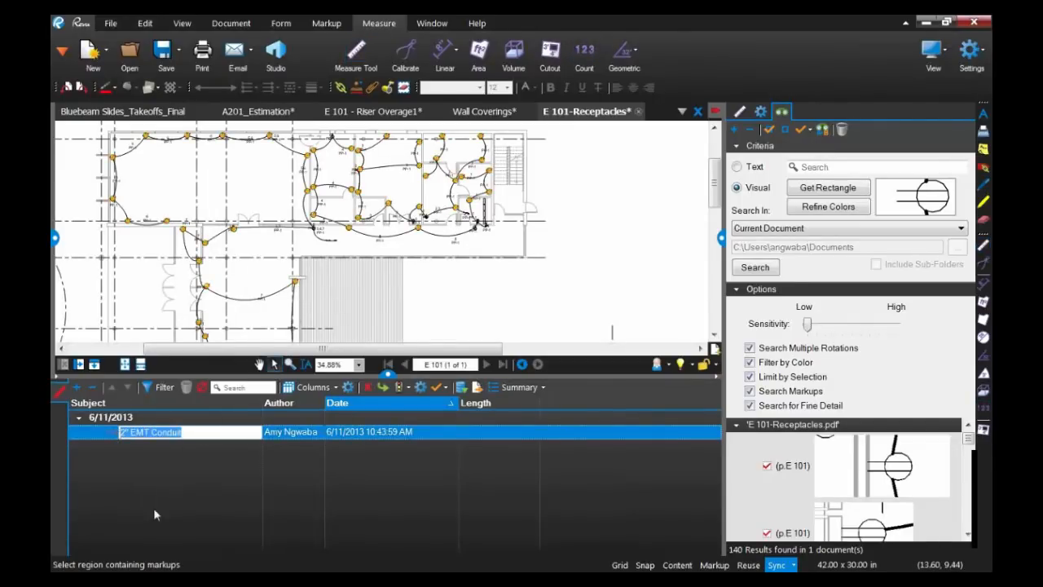
{"action": "type", "text": "Recepticle"}
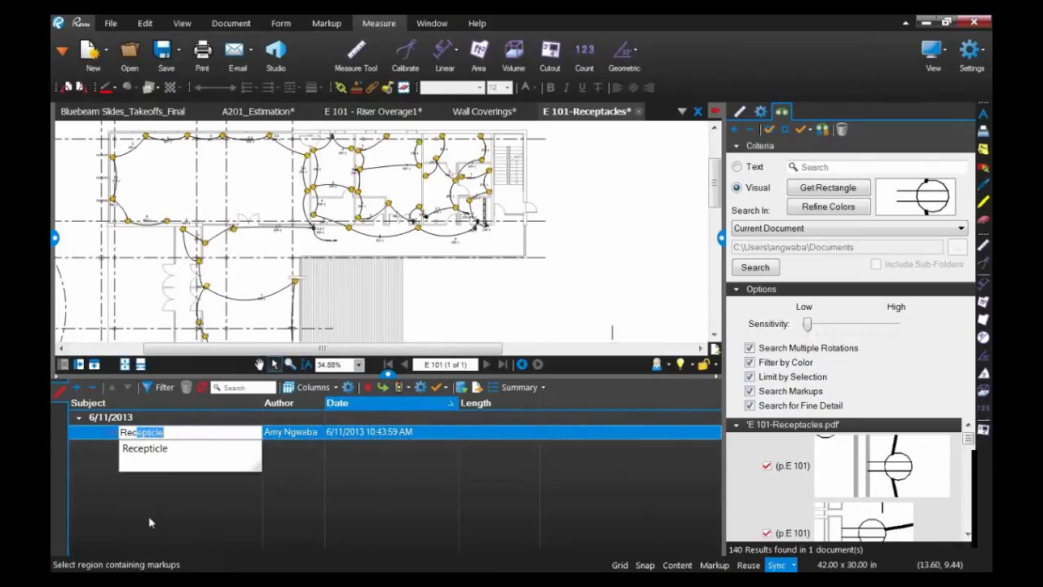
{"action": "left_click", "coordinate": [163, 449]}
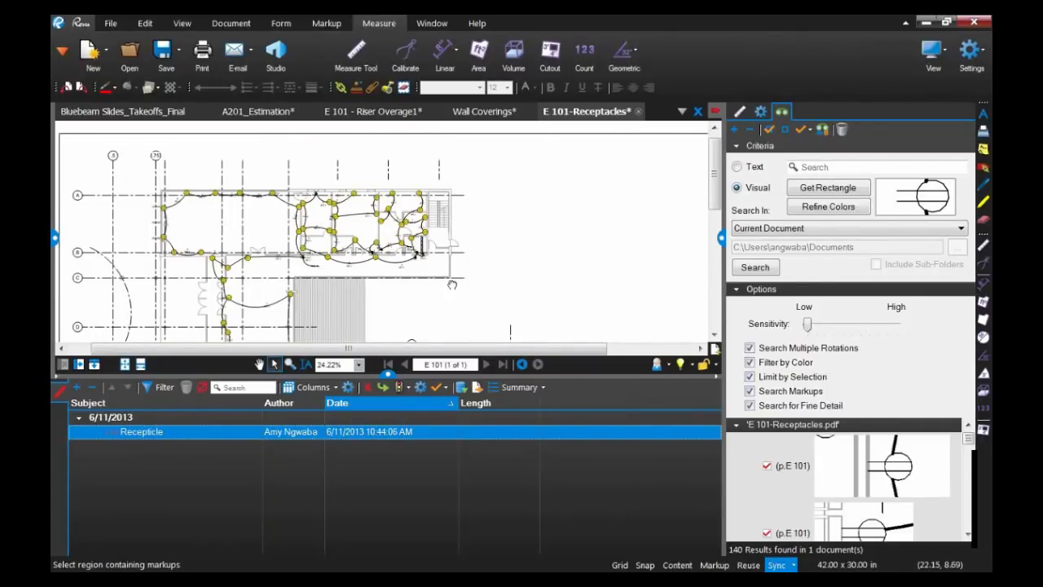
- Hide the visual search settings and the markups list, and view the counted receptacles across the plan
{"action": "left_click_drag", "start_coordinate": [452, 284], "coordinate": [403, 211]}
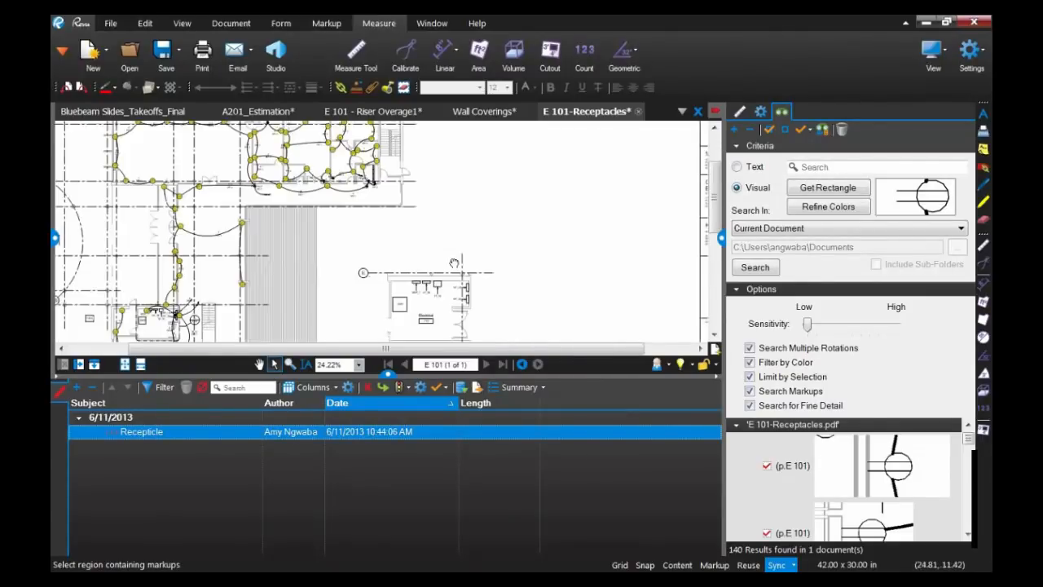
{"action": "left_click", "coordinate": [720, 238]}
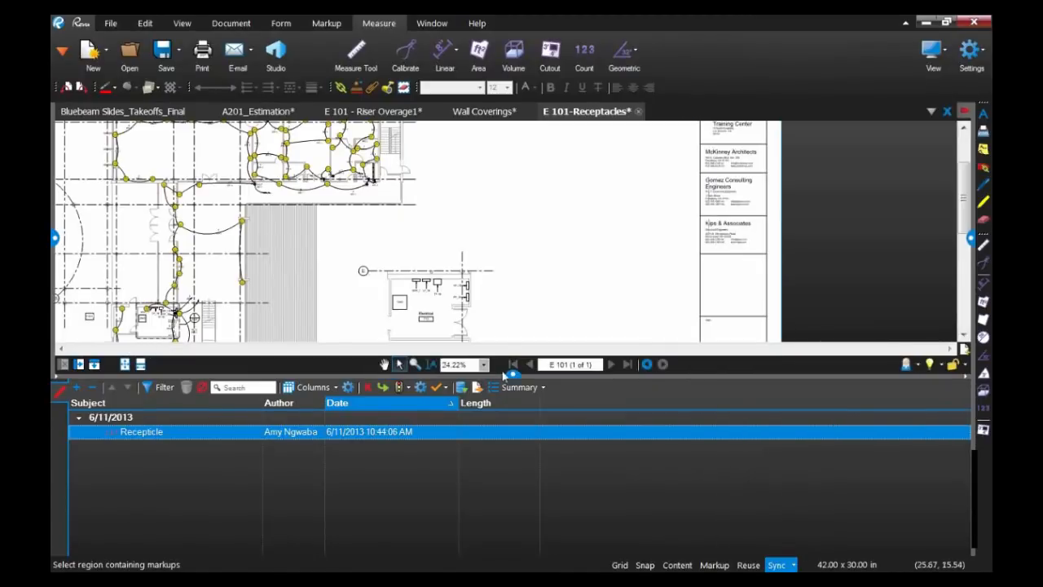
{"action": "left_click", "coordinate": [511, 376]}
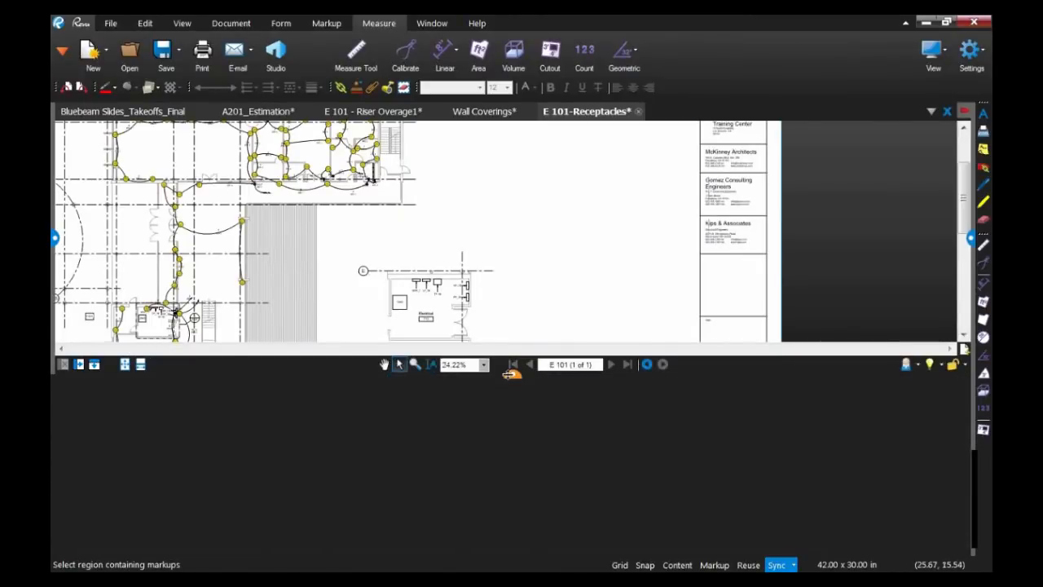
{"action": "left_click", "coordinate": [511, 374]}
{"action": "left_click_drag", "start_coordinate": [396, 289], "coordinate": [528, 299]}
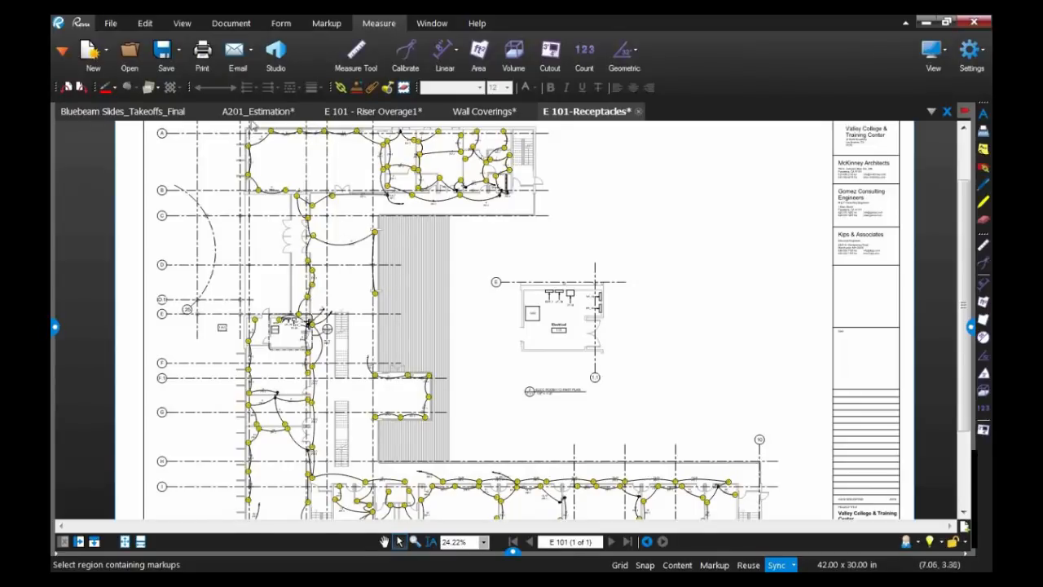
- Switch to the A201_Estimation document and show its markups list below the classroom wing of the plan
{"action": "left_click", "coordinate": [259, 113]}
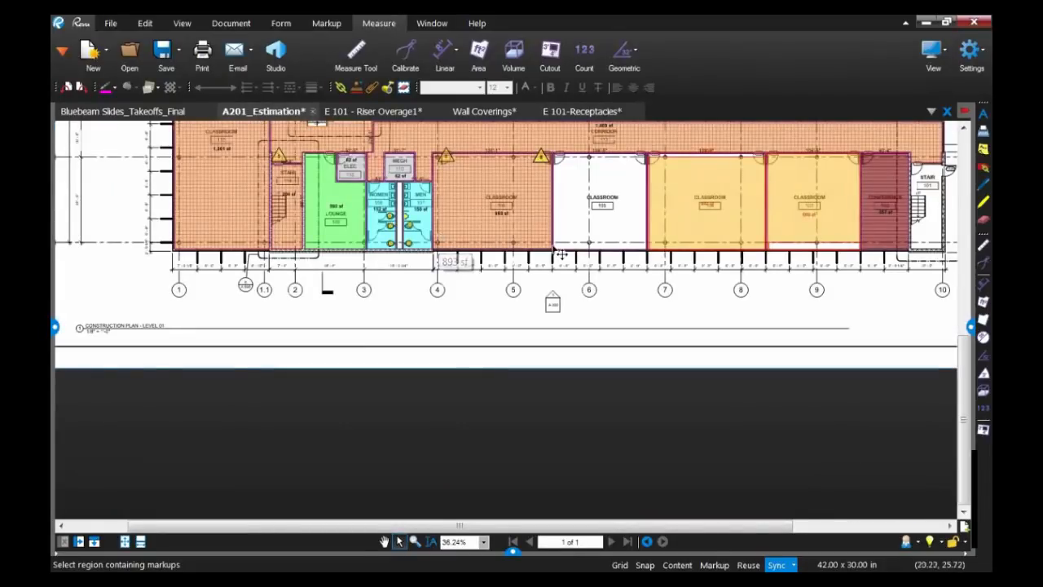
{"action": "left_click_drag", "start_coordinate": [560, 238], "coordinate": [558, 412]}
{"action": "scroll", "coordinate": [578, 322], "scroll_direction": "down", "scroll_amount": 1}
{"action": "left_click_drag", "start_coordinate": [580, 323], "coordinate": [528, 389]}
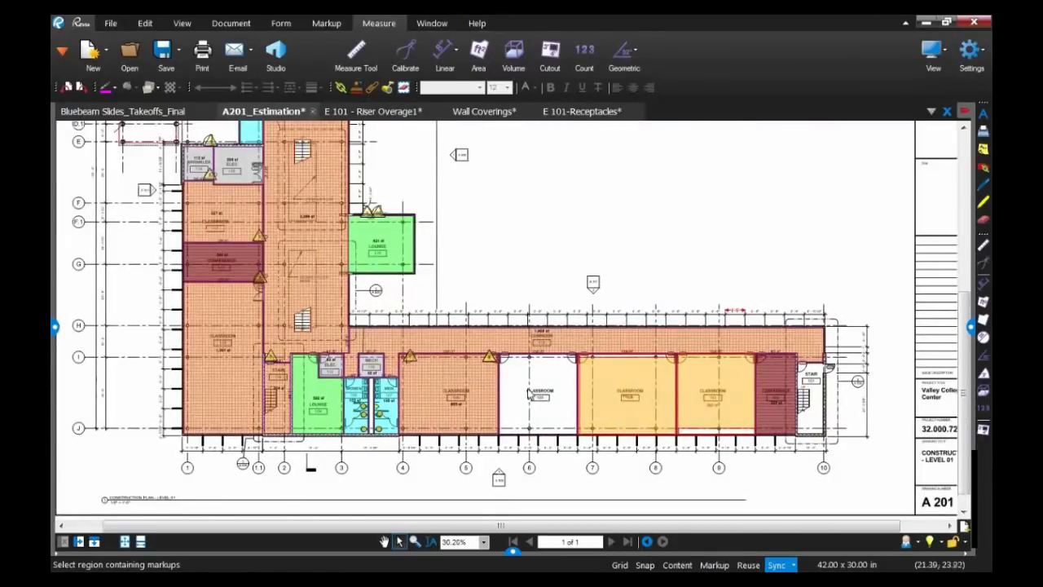
{"action": "left_click", "coordinate": [513, 551]}
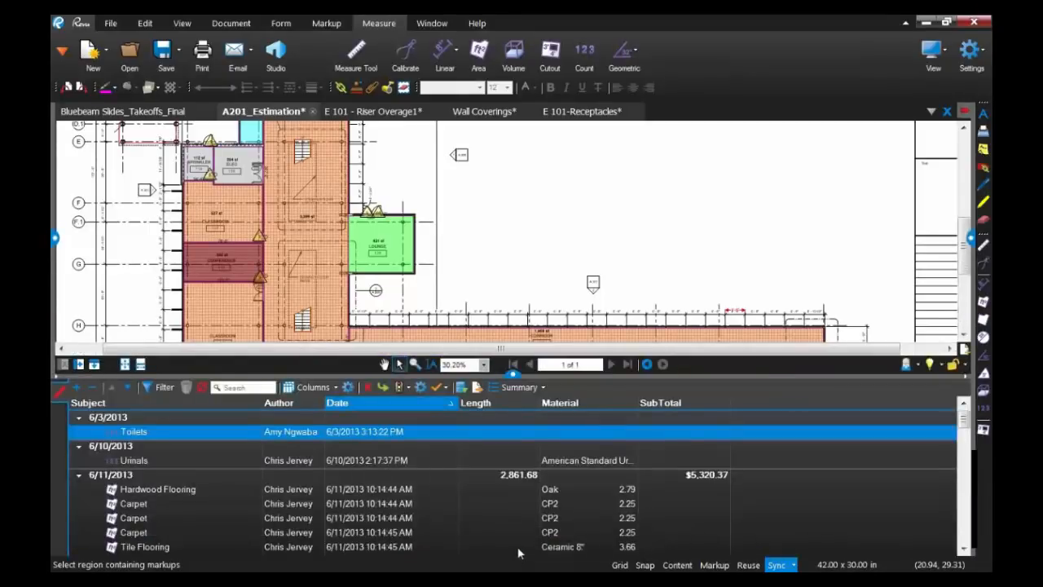
{"action": "left_click_drag", "start_coordinate": [568, 322], "coordinate": [567, 207]}
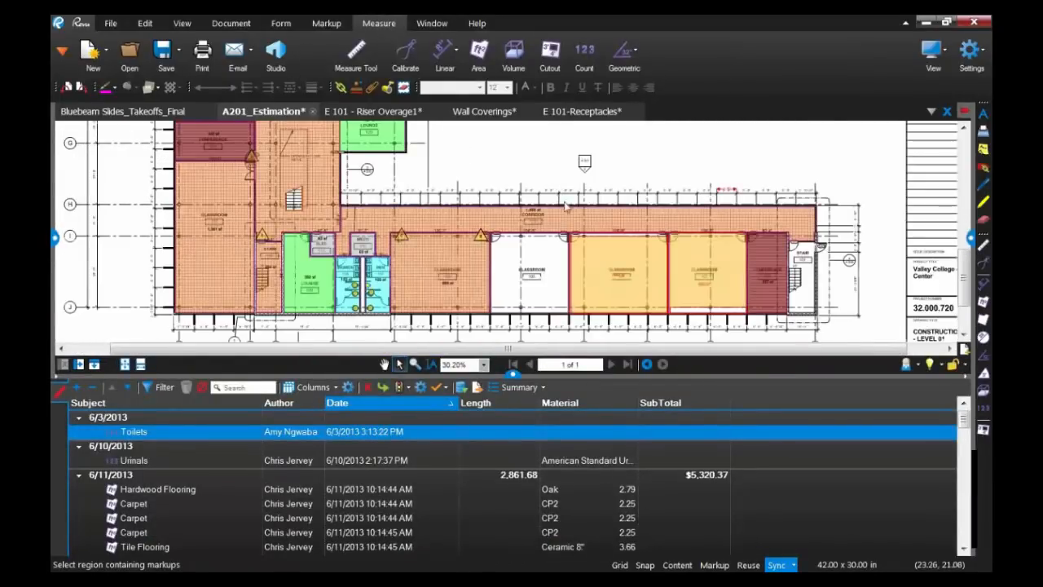
{"action": "mouse_move", "coordinate": [614, 277]}
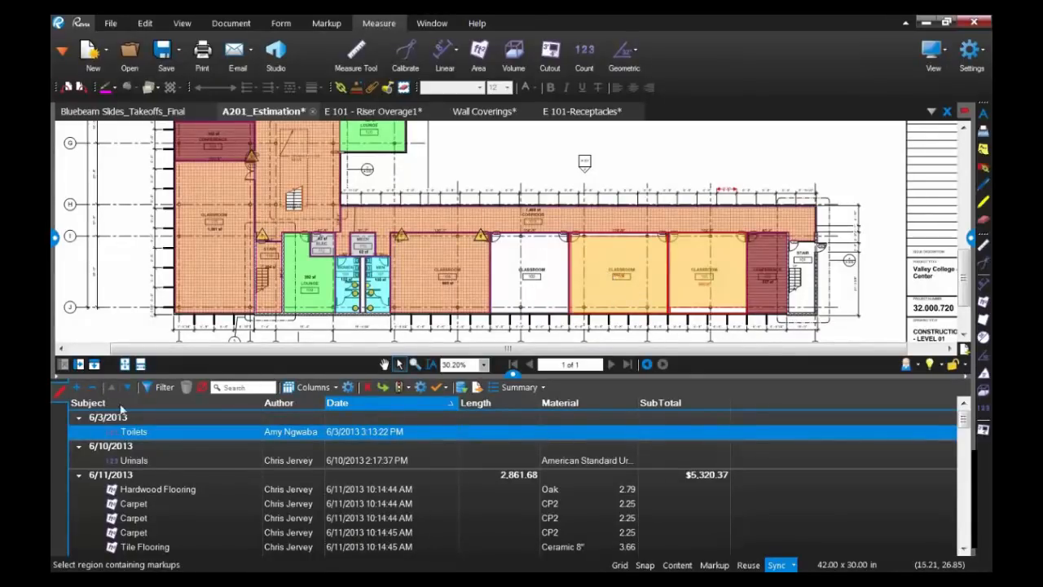
- Turn on filtering in the markups list and filter the Subject column to Baseboard
{"action": "left_click", "coordinate": [164, 387]}
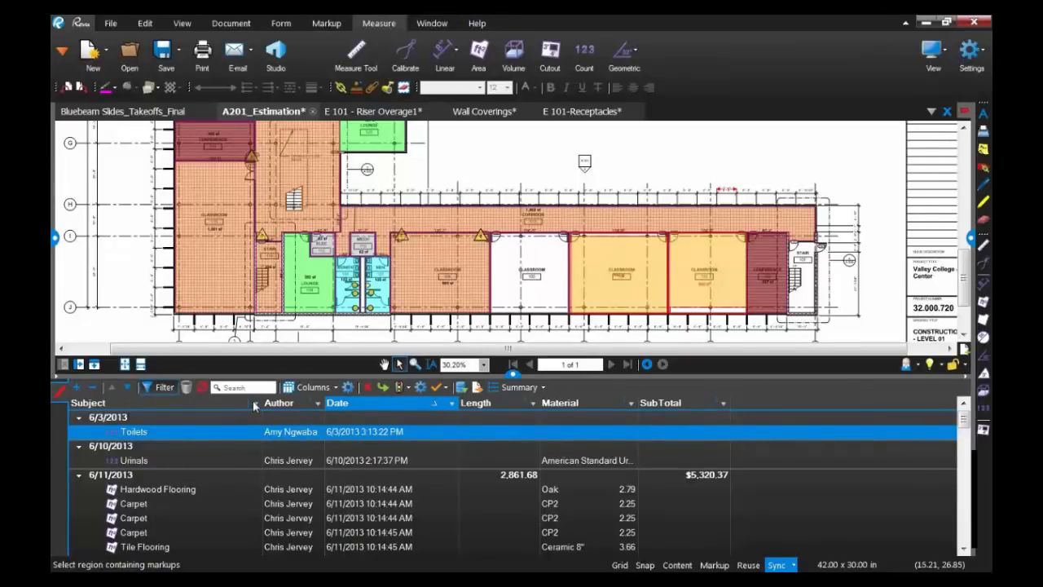
{"action": "left_click", "coordinate": [255, 404]}
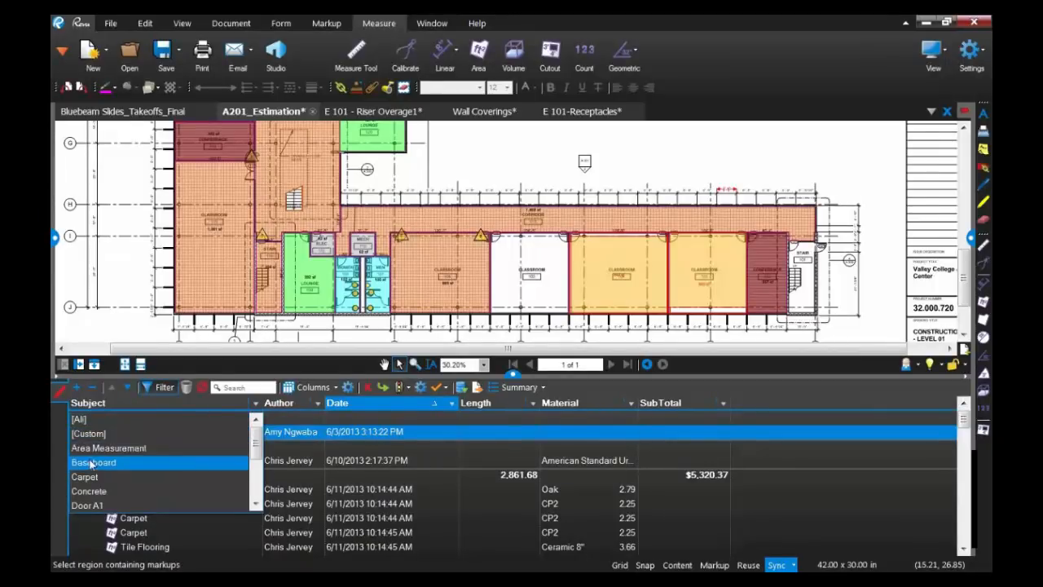
{"action": "left_click", "coordinate": [163, 462]}
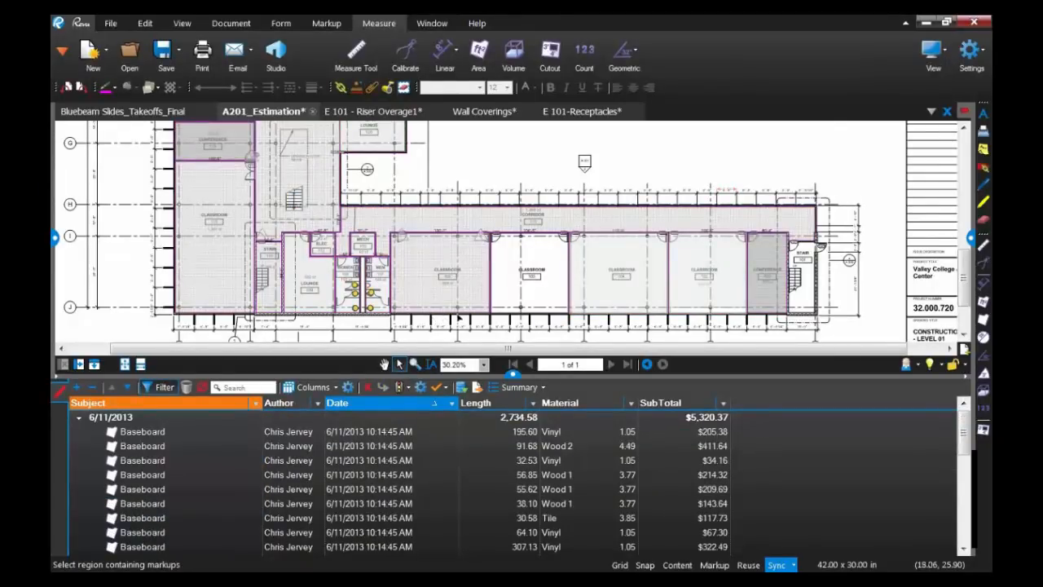
{"action": "scroll", "coordinate": [459, 316], "scroll_direction": "up", "scroll_amount": 2}
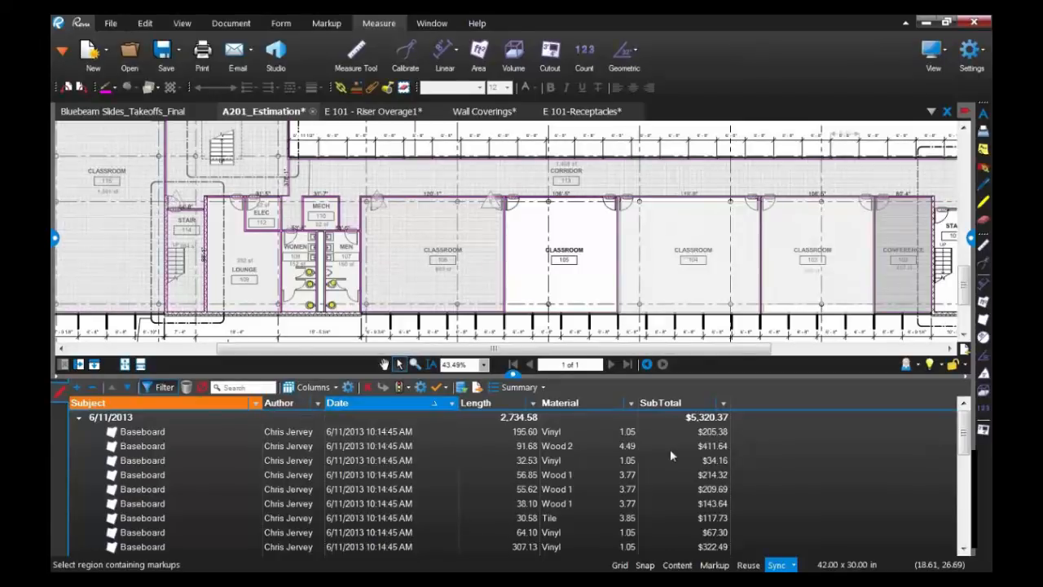
- Add a custom column named "Room Number" of type Text to the markups list
{"action": "left_click", "coordinate": [348, 389]}
{"action": "left_click", "coordinate": [431, 158]}
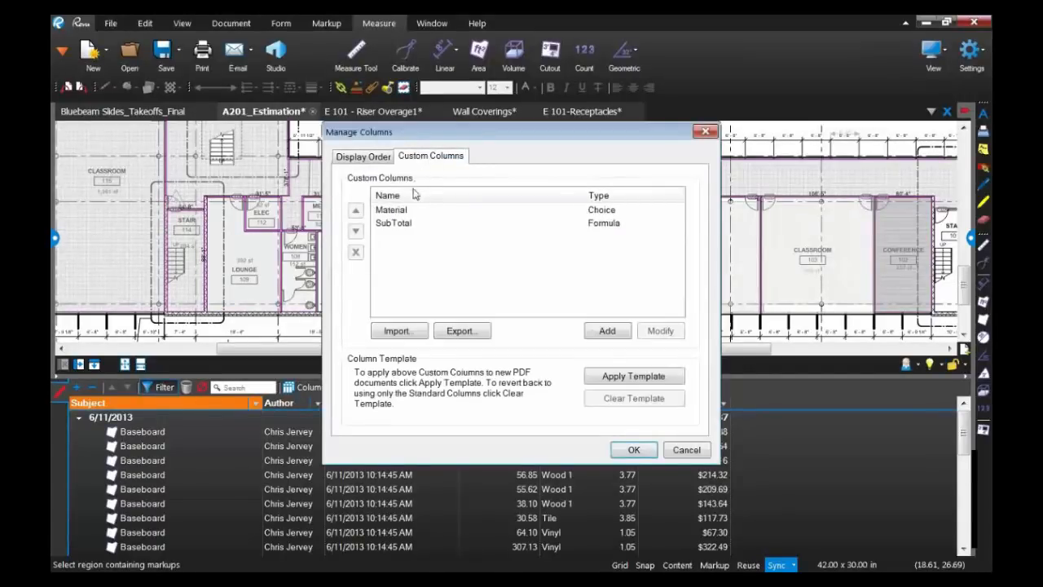
{"action": "left_click", "coordinate": [607, 330]}
{"action": "type", "text": "R"}
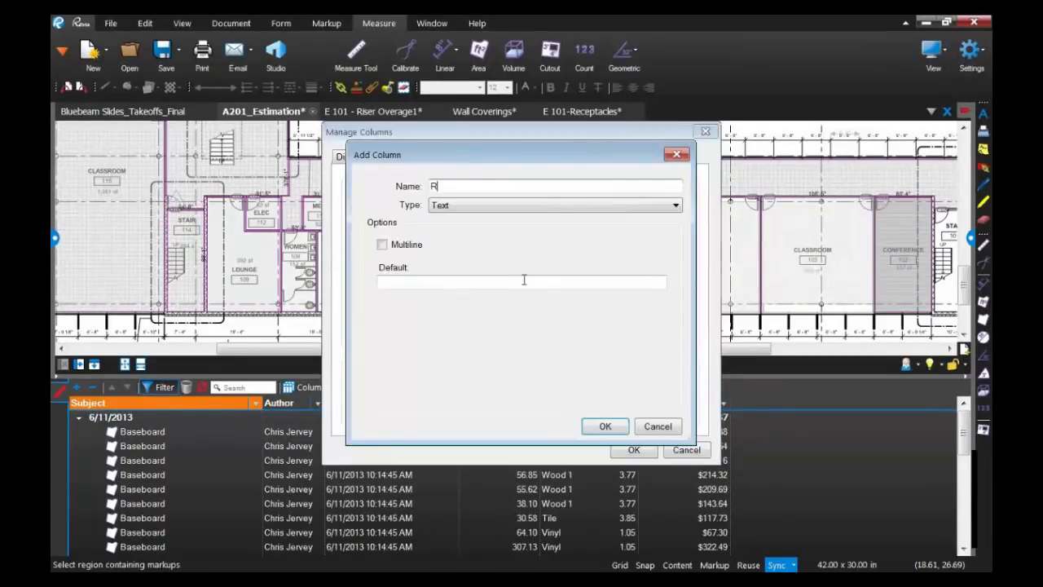
{"action": "type", "text": "oom Number"}
{"action": "left_click", "coordinate": [540, 205]}
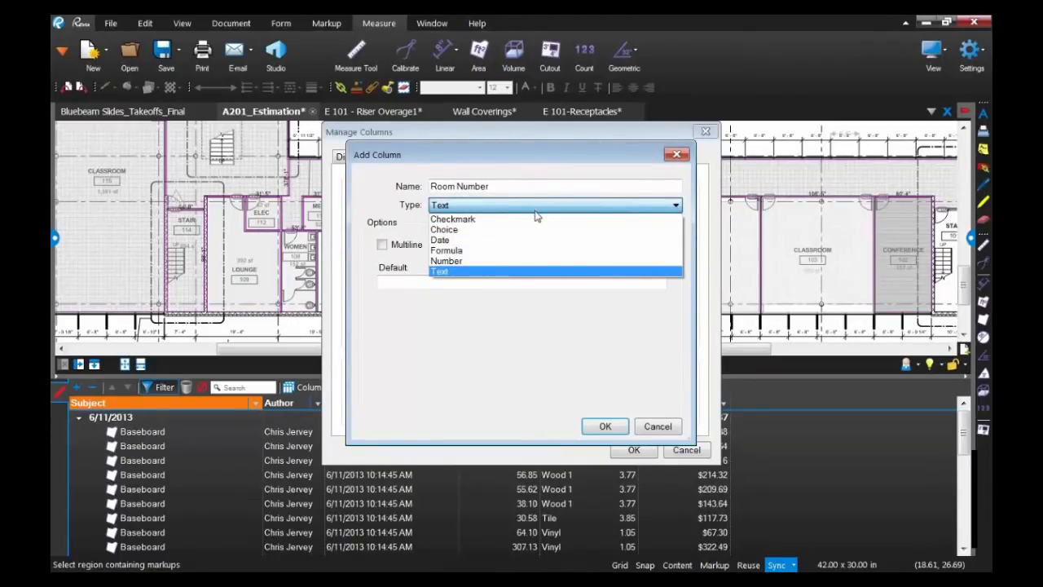
{"action": "left_click", "coordinate": [488, 271]}
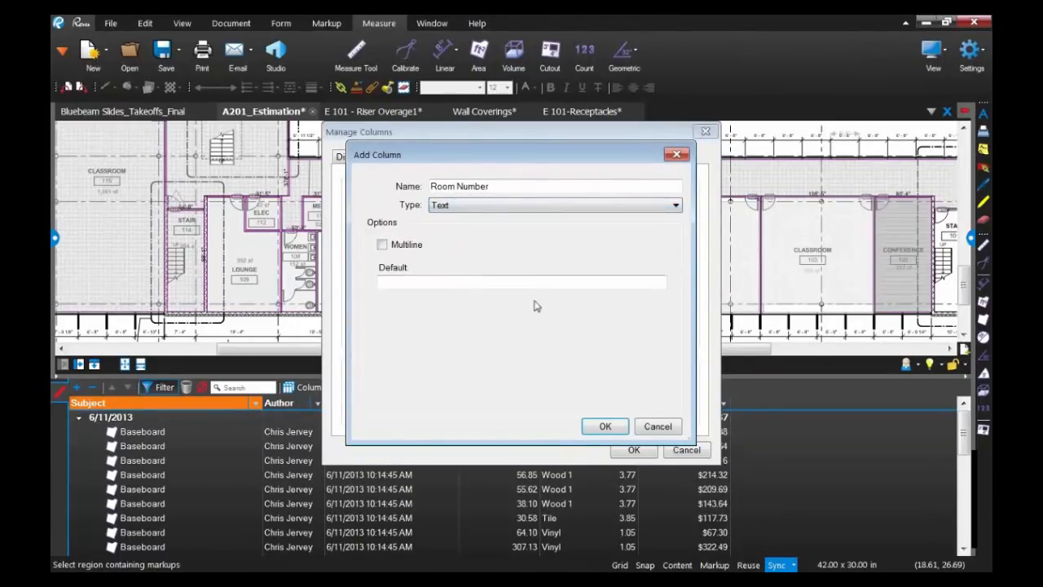
{"action": "left_click", "coordinate": [627, 429]}
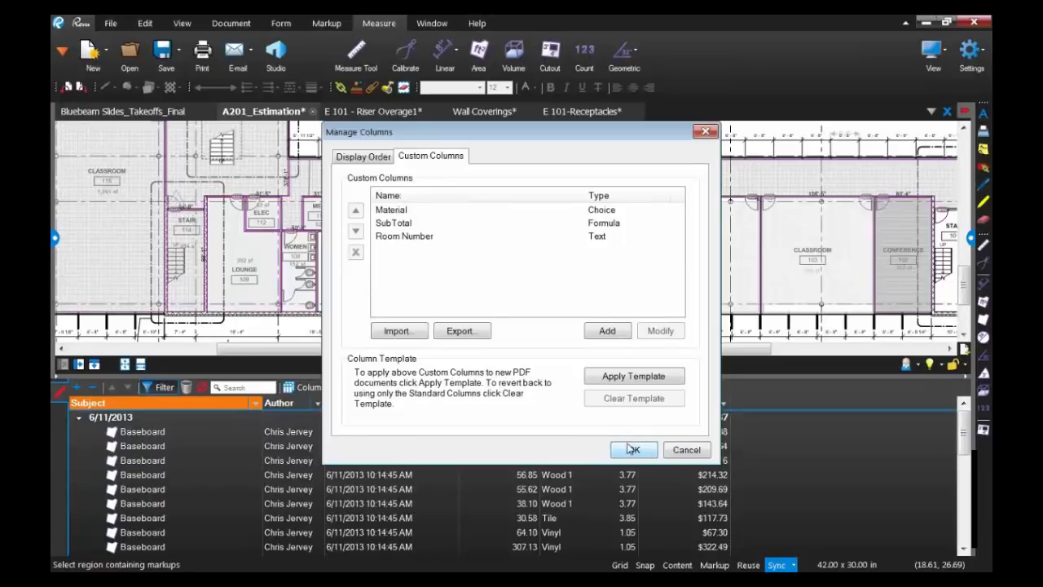
{"action": "left_click", "coordinate": [632, 450]}
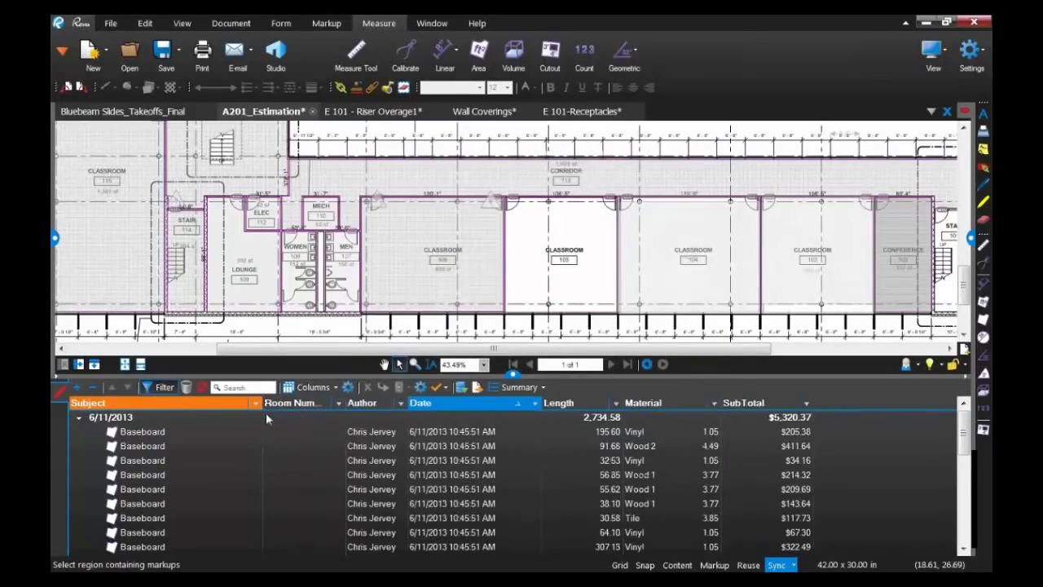
- Enter room numbers 121, 125 and 124 for the first three baseboard markups in the list
{"action": "left_click", "coordinate": [149, 432]}
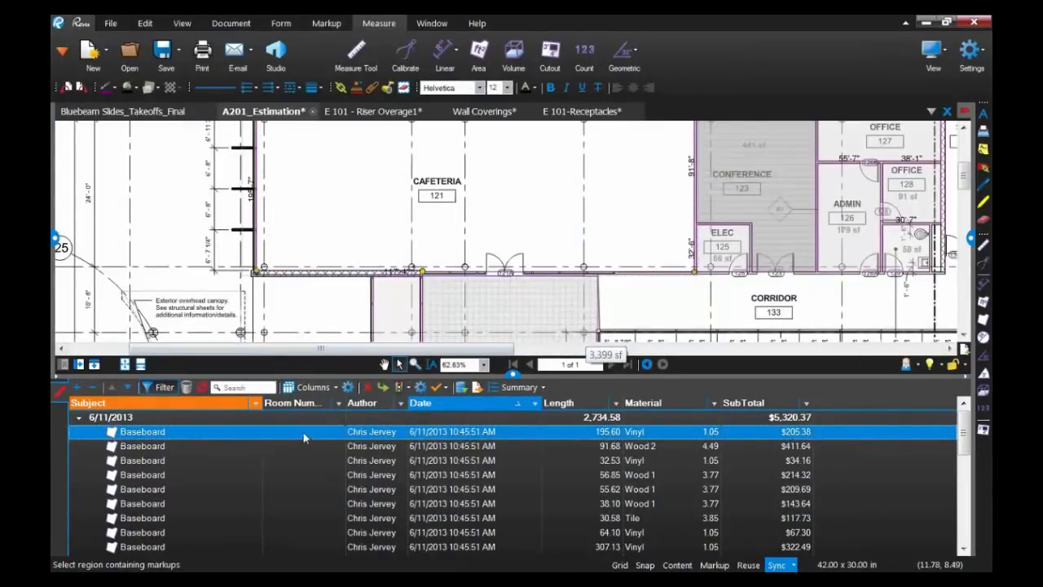
{"action": "left_click", "coordinate": [300, 432]}
{"action": "type", "text": "121"}
{"action": "left_click", "coordinate": [287, 447]}
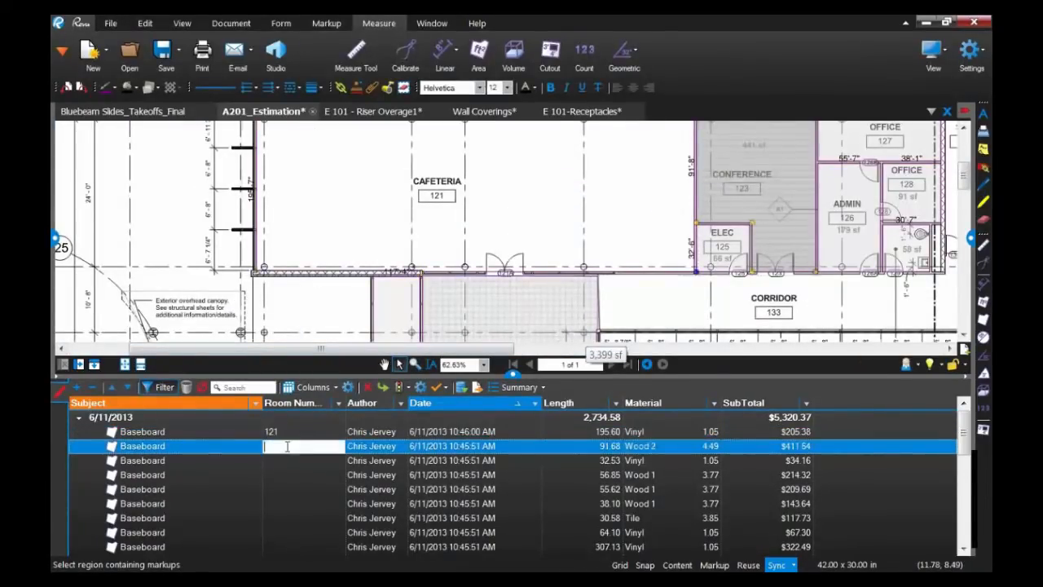
{"action": "type", "text": "124"}
{"action": "key", "text": "BackSpace"}
{"action": "type", "text": "5"}
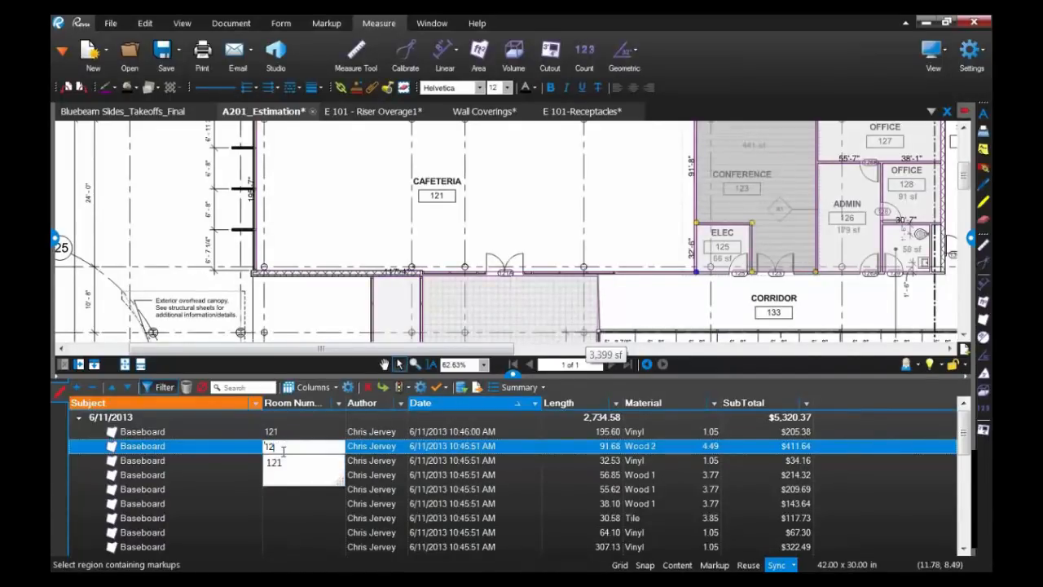
{"action": "left_click", "coordinate": [275, 460]}
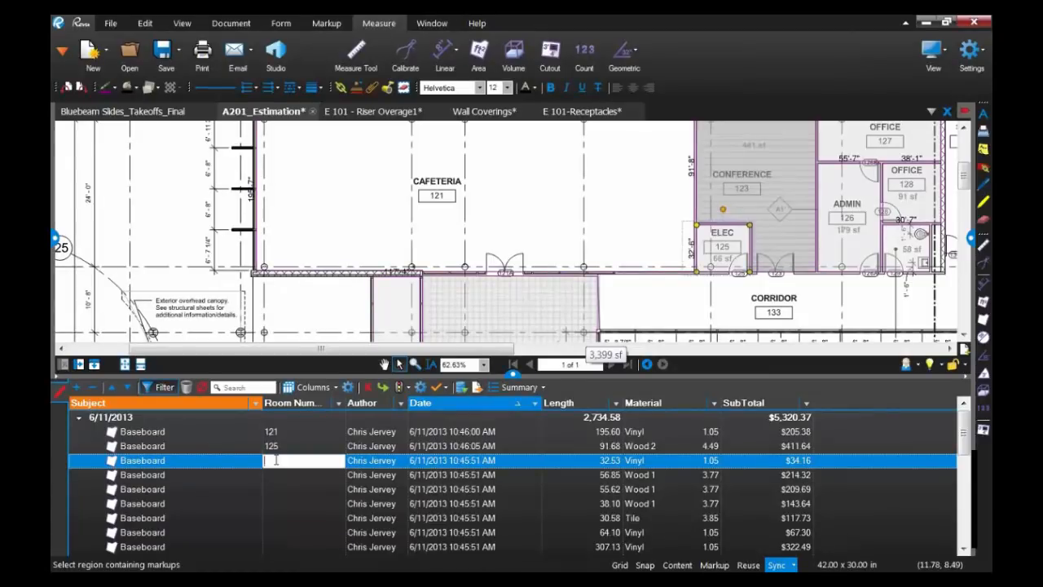
{"action": "type", "text": "12"}
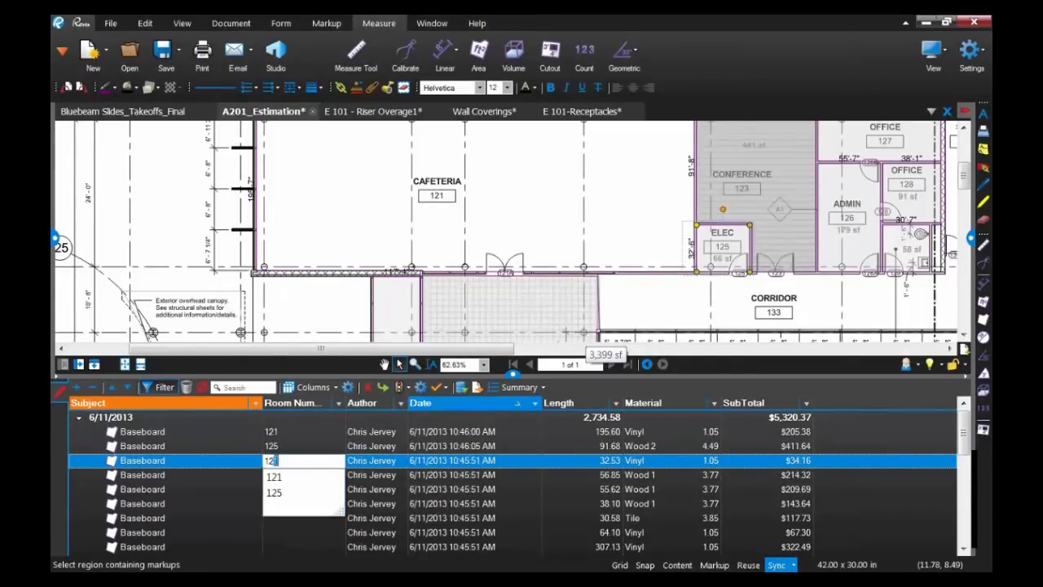
{"action": "type", "text": "4"}
{"action": "key", "text": "Return"}
- Enter room numbers 126 and 128 for the fourth and fifth baseboard markups in the list
{"action": "mouse_move", "coordinate": [879, 298]}
{"action": "left_mouse_down"}
{"action": "mouse_move", "coordinate": [741, 293]}
{"action": "mouse_move", "coordinate": [710, 305]}
{"action": "left_mouse_up"}
{"action": "left_click", "coordinate": [710, 281]}
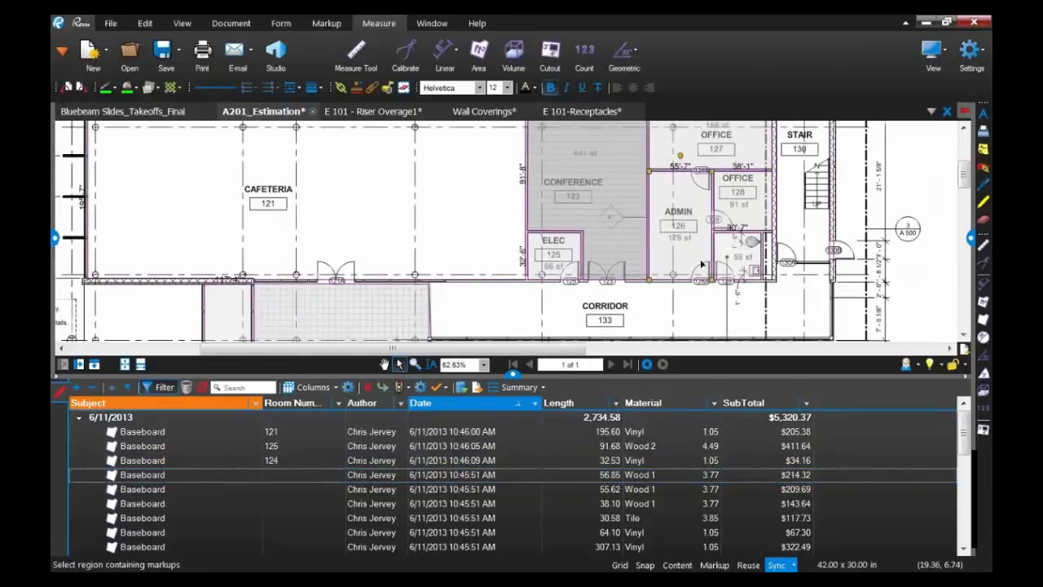
{"action": "left_click", "coordinate": [285, 476]}
{"action": "type", "text": "126"}
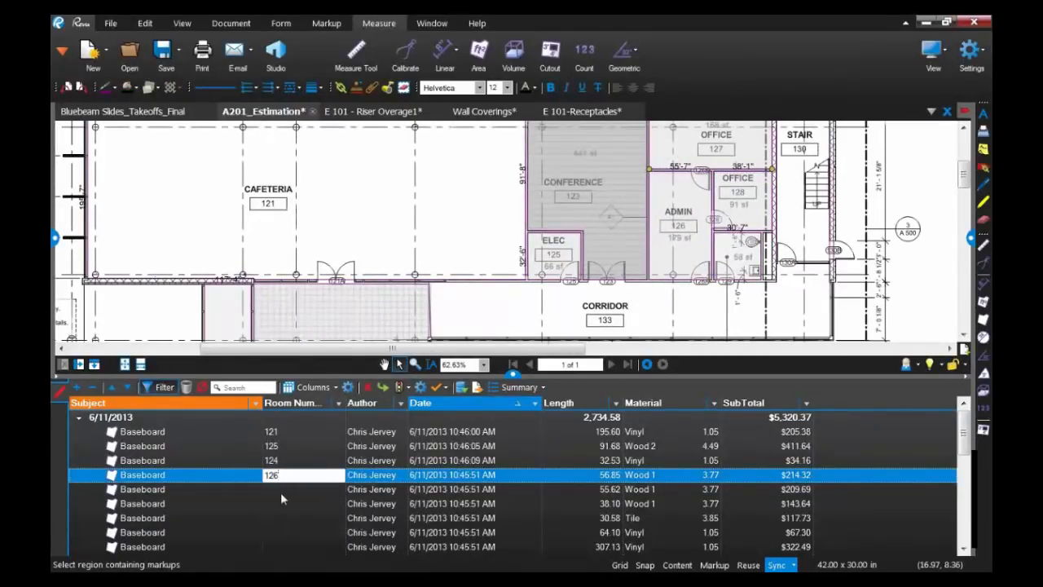
{"action": "key", "text": "Return"}
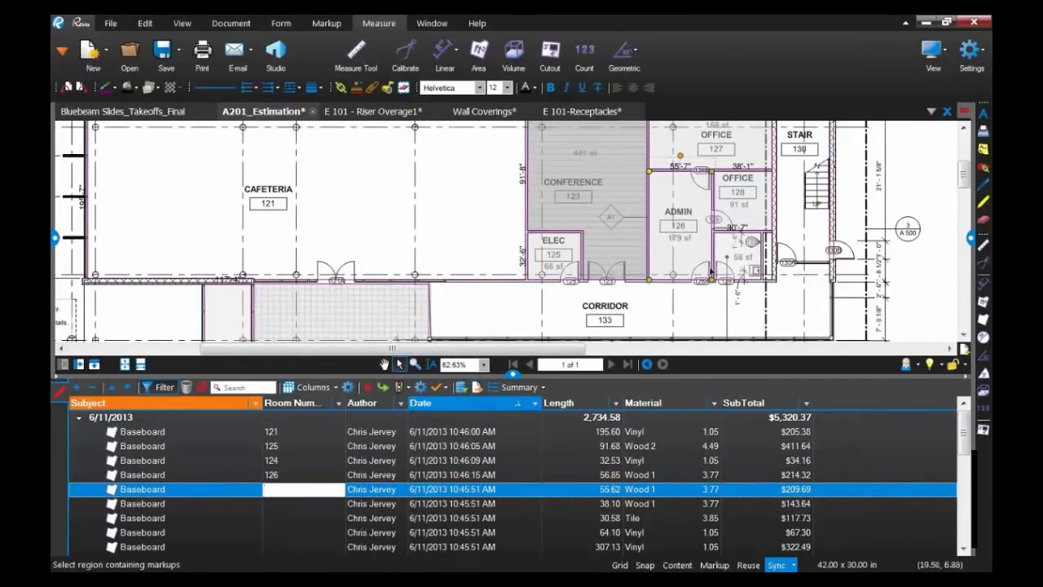
{"action": "left_click", "coordinate": [282, 489]}
{"action": "type", "text": "128"}
{"action": "left_click", "coordinate": [380, 490]}
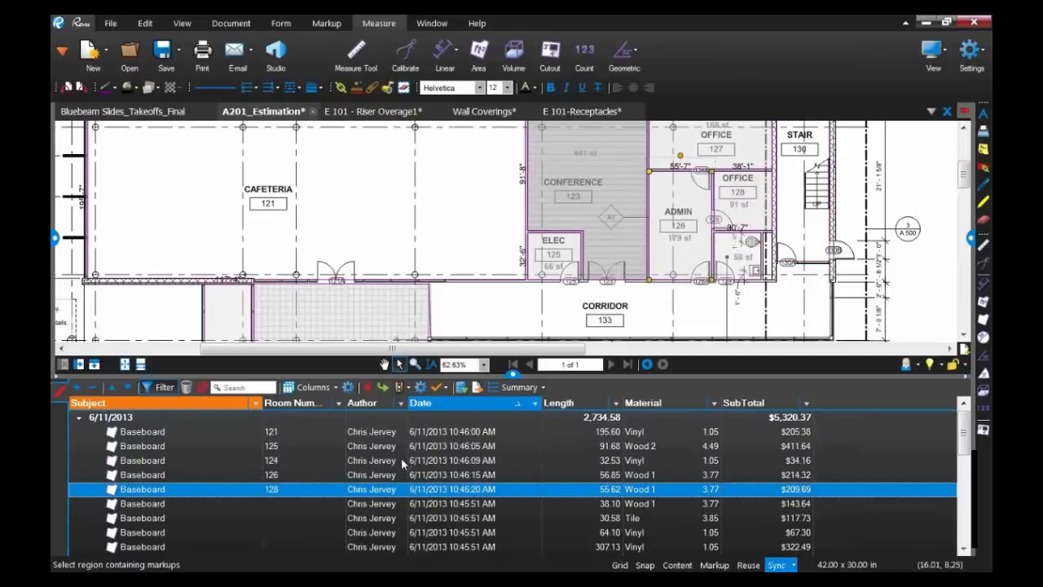
- Export the filtered markups as the CSV summary A201_Estimation4.csv and widen the Date column in the opened spreadsheet
{"action": "left_click", "coordinate": [543, 388]}
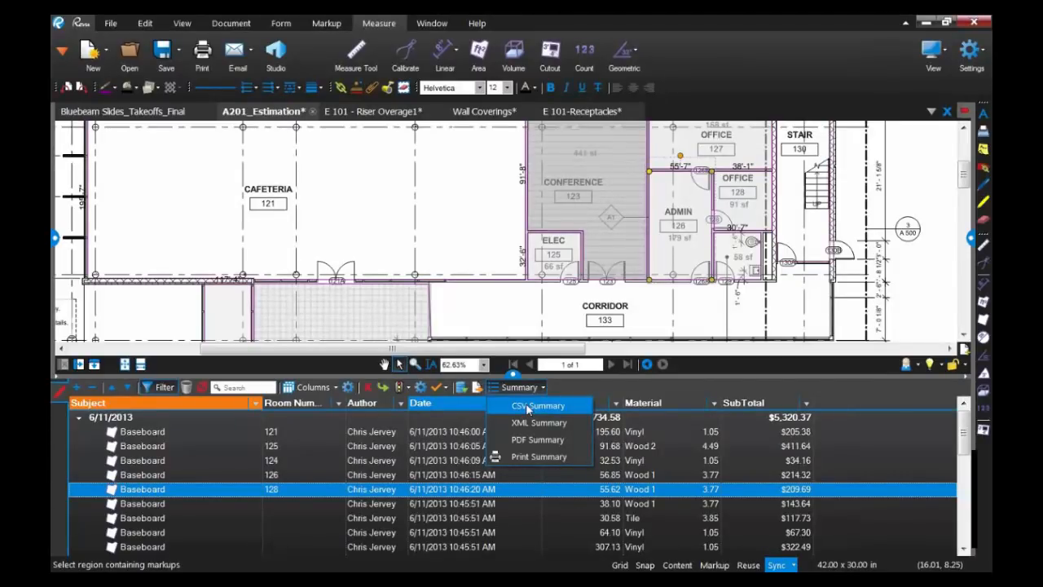
{"action": "left_click", "coordinate": [528, 407]}
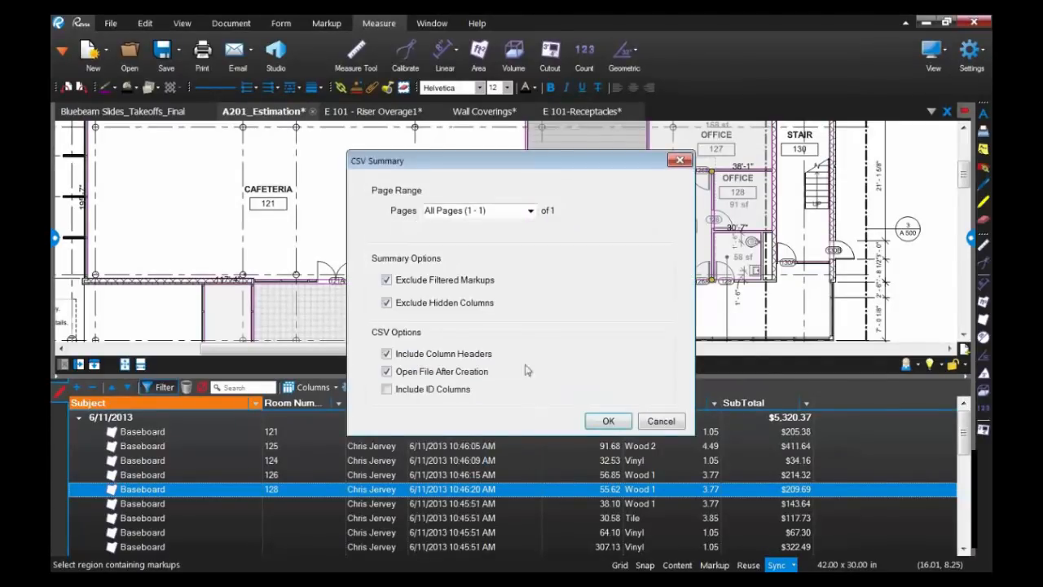
{"action": "left_click", "coordinate": [590, 426]}
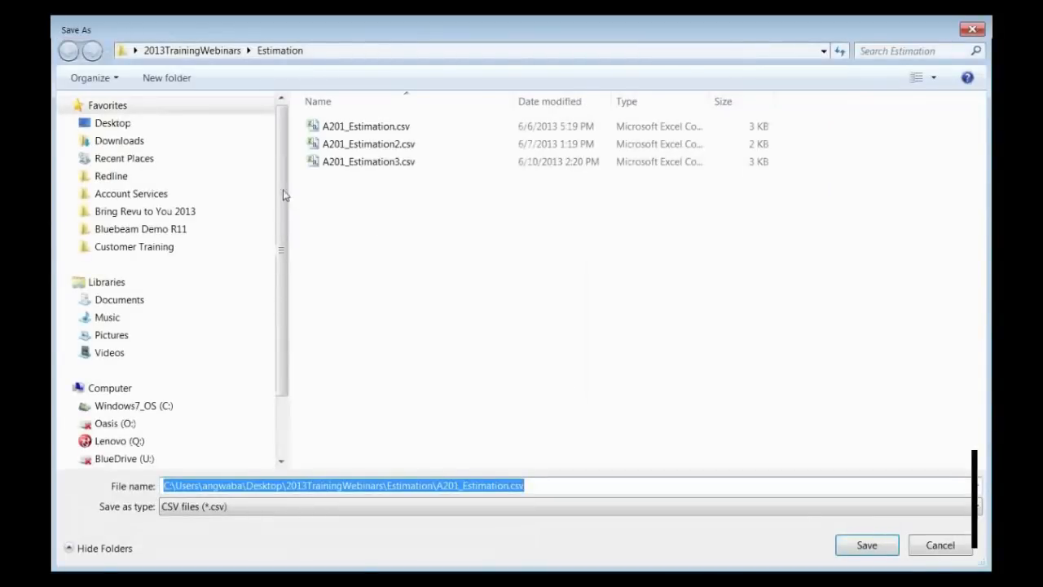
{"action": "left_click", "coordinate": [461, 485]}
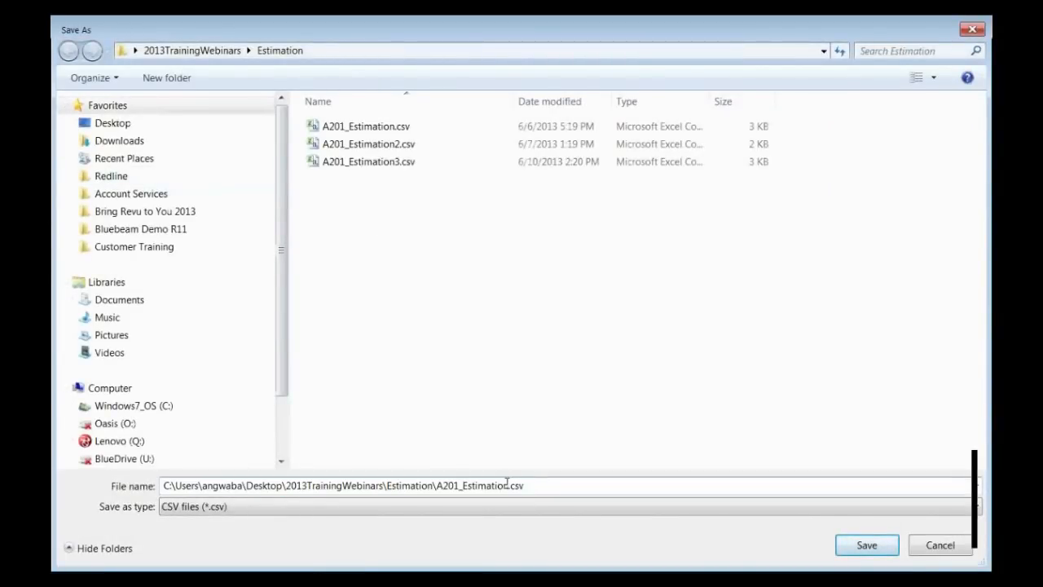
{"action": "left_click", "coordinate": [866, 544]}
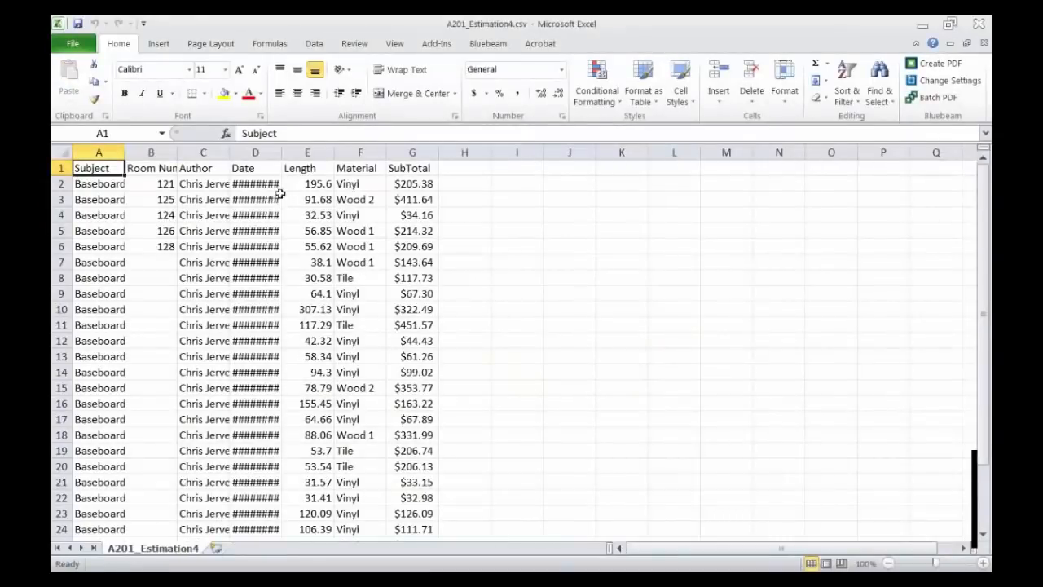
{"action": "left_click_drag", "start_coordinate": [281, 151], "coordinate": [356, 148]}
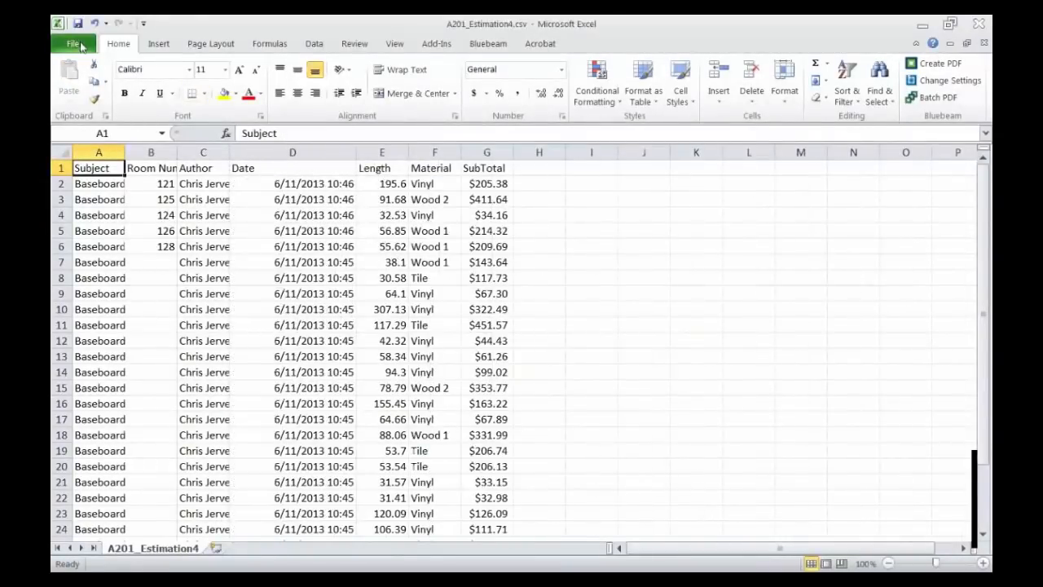
- Open the recent workbook Estimator- Template.xlsx in Excel
{"action": "left_click", "coordinate": [75, 44]}
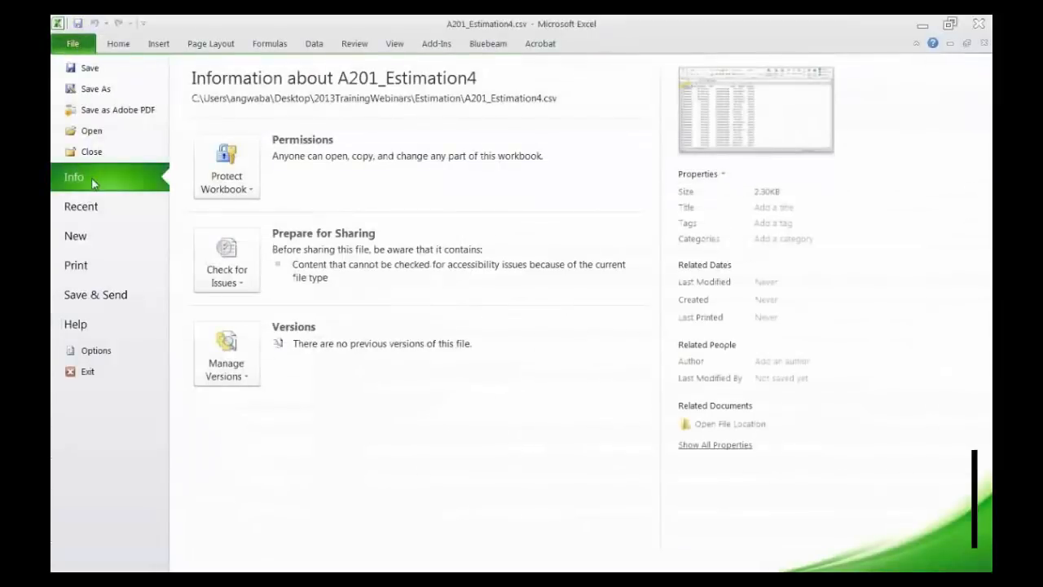
{"action": "left_click", "coordinate": [85, 212]}
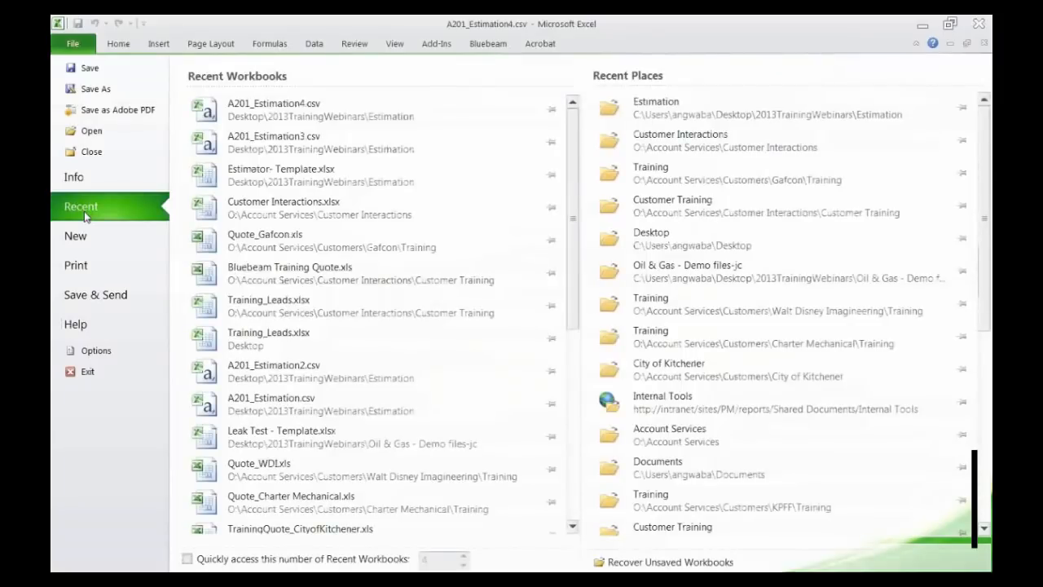
{"action": "left_click", "coordinate": [204, 175]}
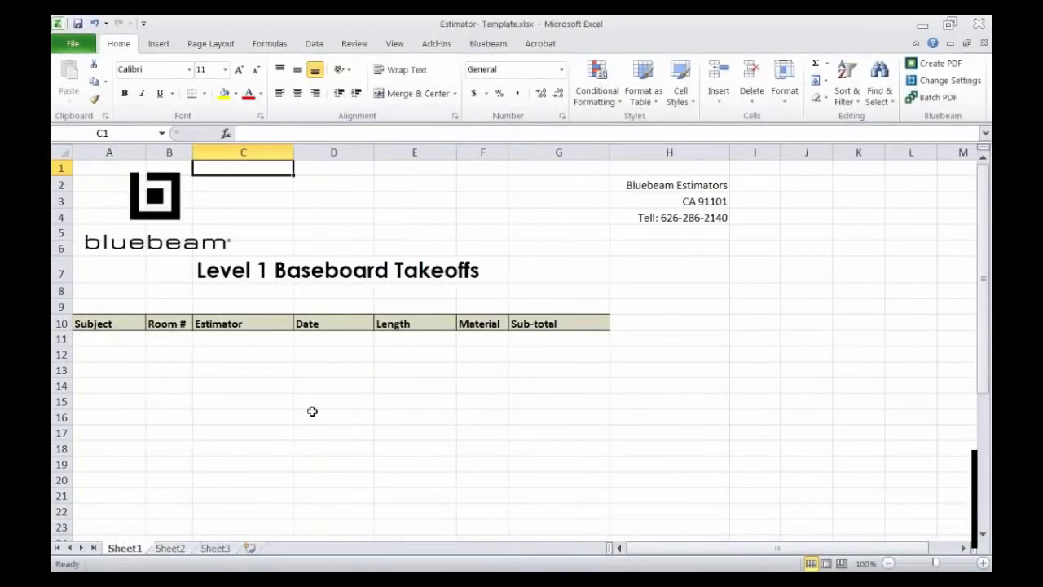
- Copy all baseboard data rows, A2 to G29, from A201_Estimation4.csv without the header row
{"action": "left_click", "coordinate": [161, 571]}
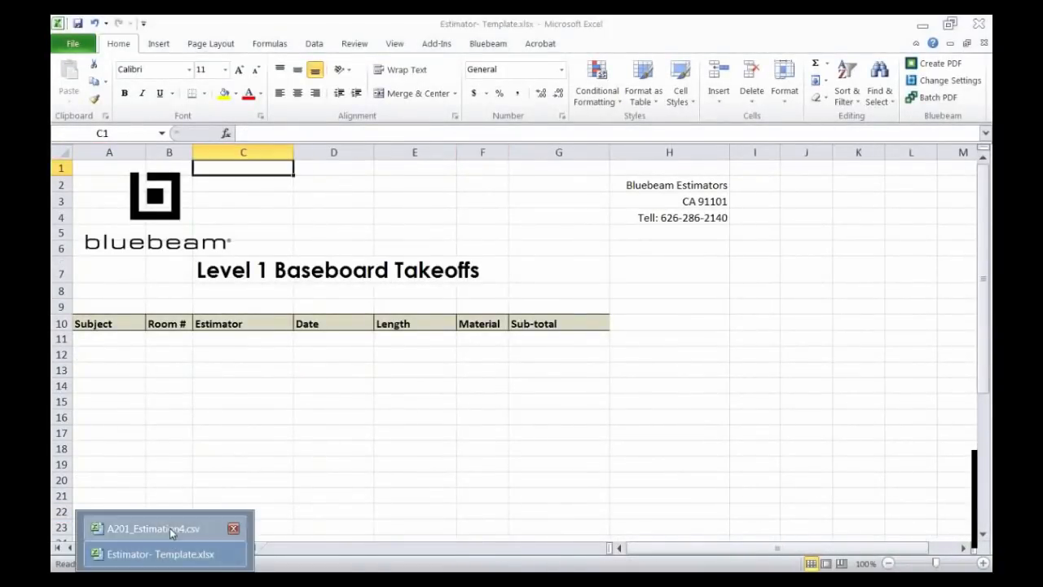
{"action": "left_click", "coordinate": [167, 529]}
{"action": "left_click_drag", "start_coordinate": [100, 186], "coordinate": [497, 513]}
{"action": "right_click", "coordinate": [489, 494]}
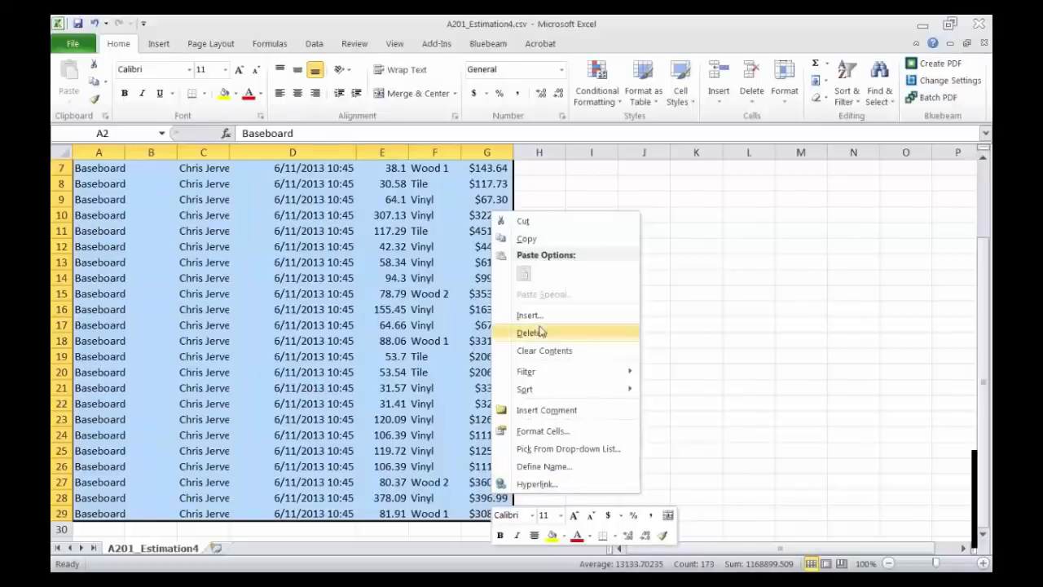
{"action": "left_click", "coordinate": [536, 248]}
{"action": "scroll", "coordinate": [291, 501], "scroll_direction": "up", "scroll_amount": 2}
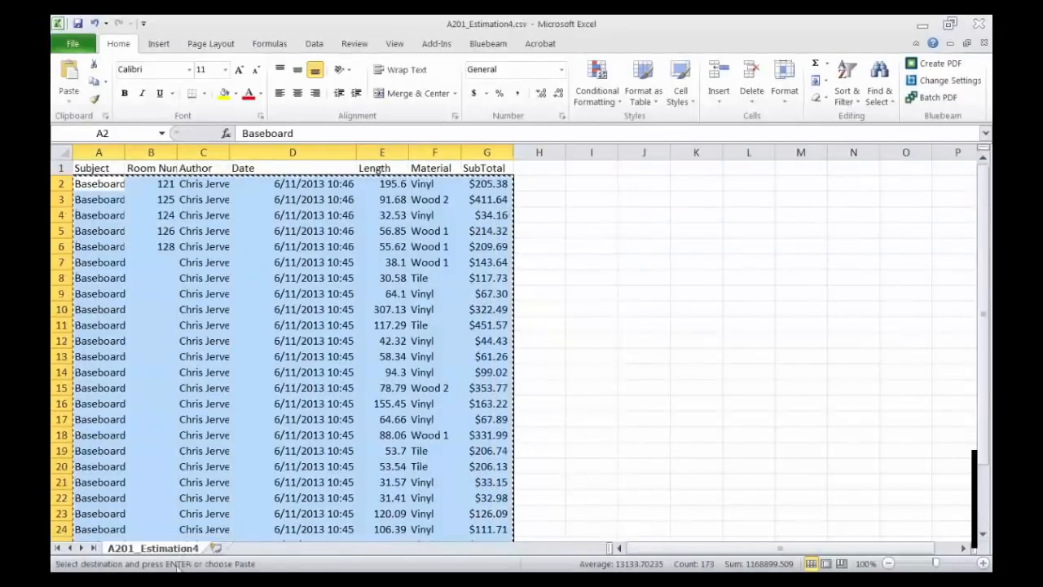
- Paste the copied rows into Estimator- Template.xlsx starting at cell A11 and widen its Date column to show the full dates
{"action": "mouse_move", "coordinate": [200, 552]}
{"action": "left_click", "coordinate": [200, 552]}
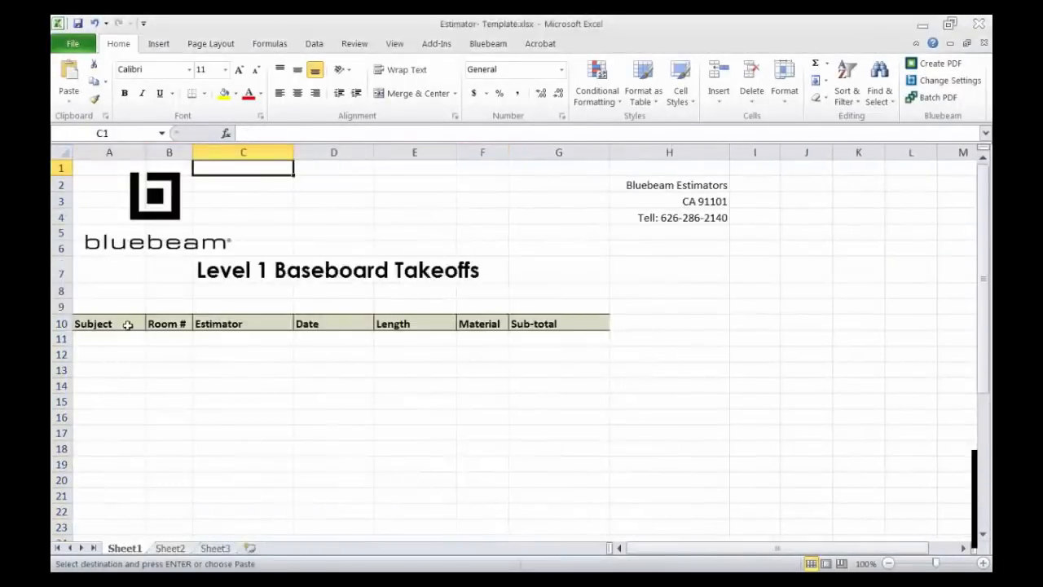
{"action": "left_click", "coordinate": [112, 338]}
{"action": "right_click", "coordinate": [114, 338]}
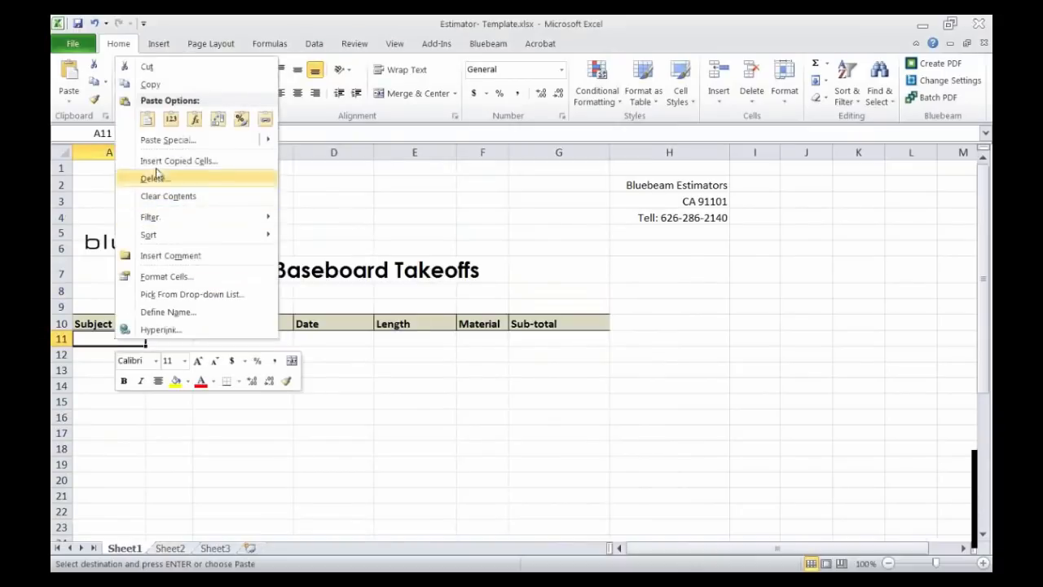
{"action": "left_click", "coordinate": [148, 119]}
{"action": "left_click", "coordinate": [726, 328]}
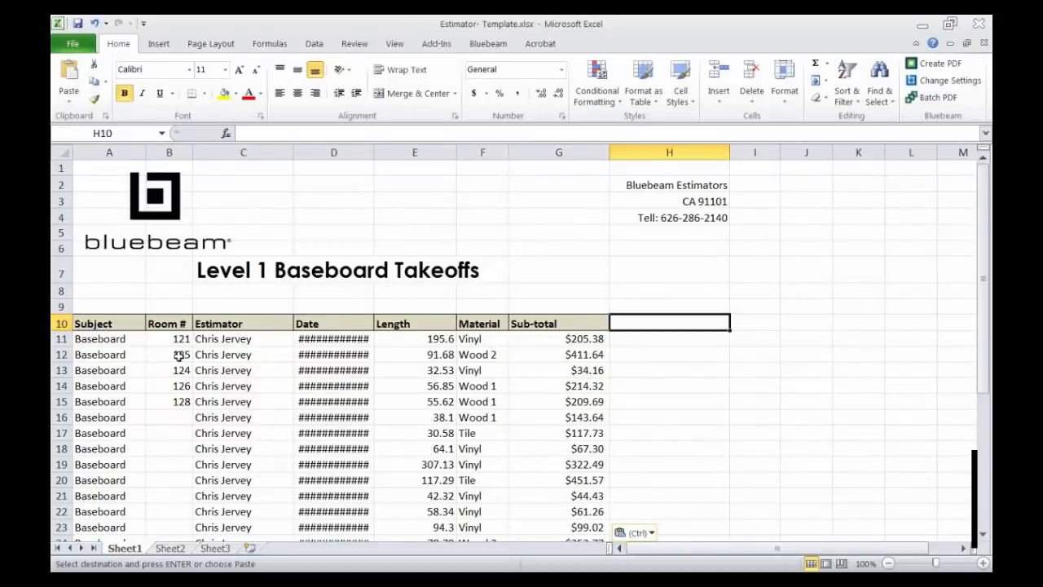
{"action": "left_click_drag", "start_coordinate": [374, 152], "coordinate": [445, 155]}
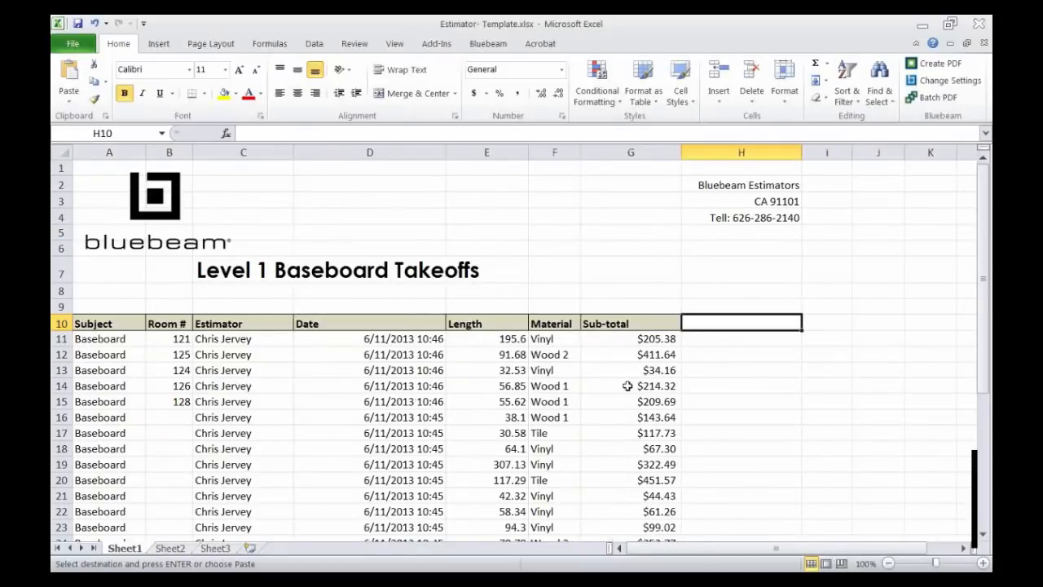
{"action": "left_click_drag", "start_coordinate": [986, 280], "coordinate": [986, 290]}
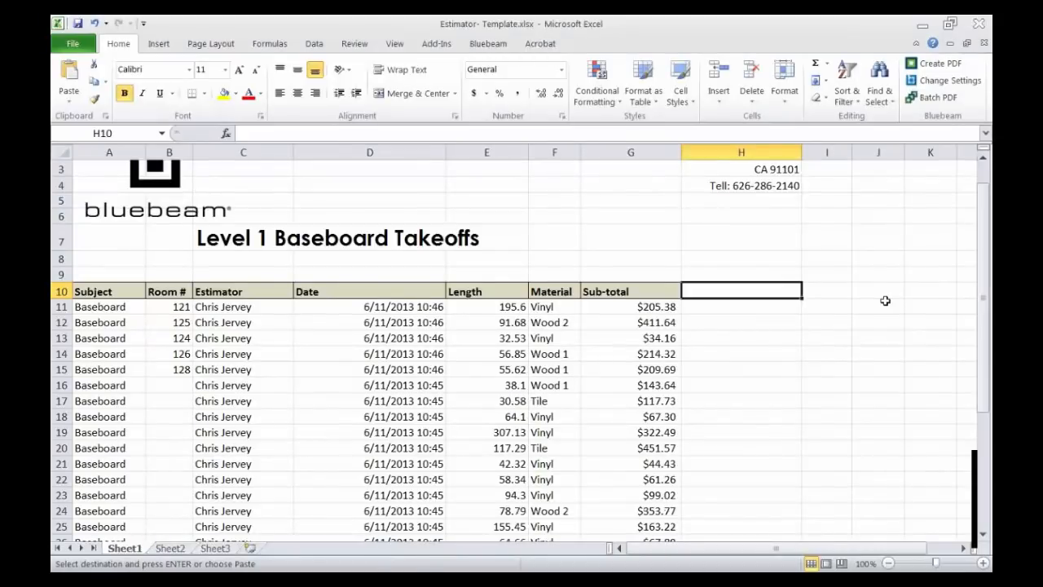
{"action": "left_click_drag", "start_coordinate": [982, 281], "coordinate": [983, 262]}
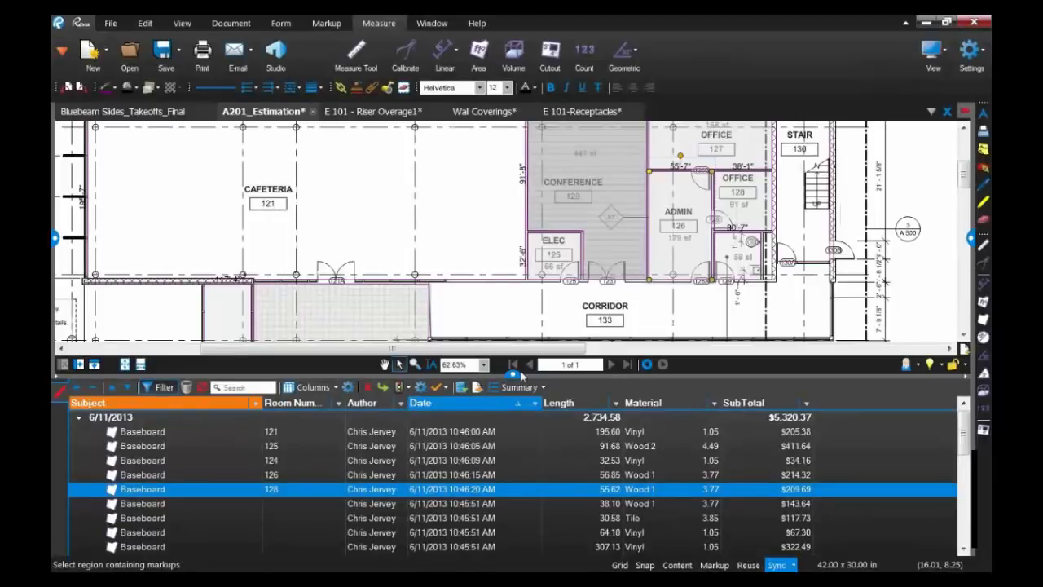
- Hide the markups list in Revu and go through pages 5 to 7 of Bluebeam Slides_Takeoffs_Final
{"action": "left_click", "coordinate": [516, 374]}
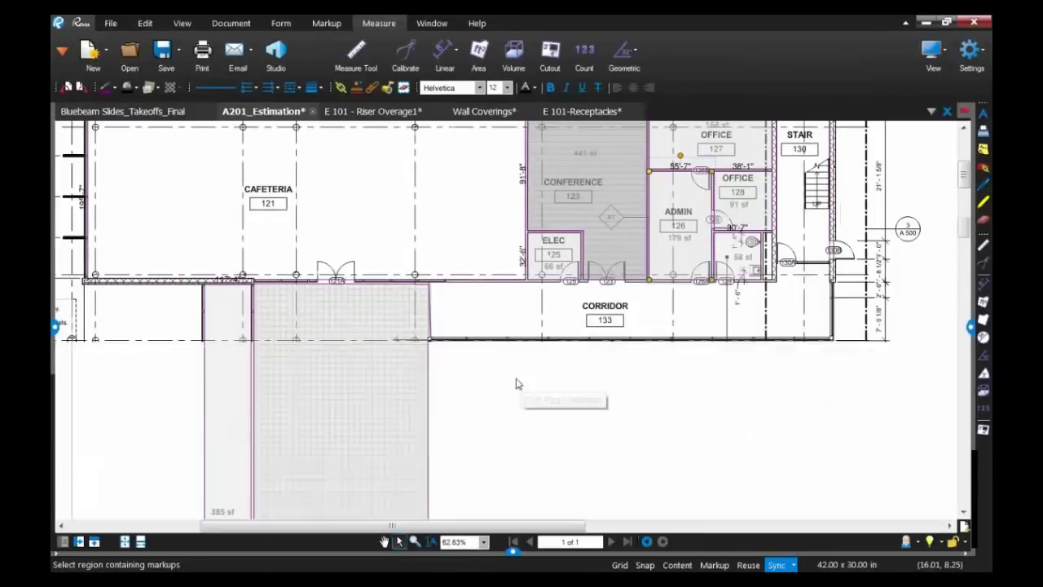
{"action": "left_click", "coordinate": [170, 111]}
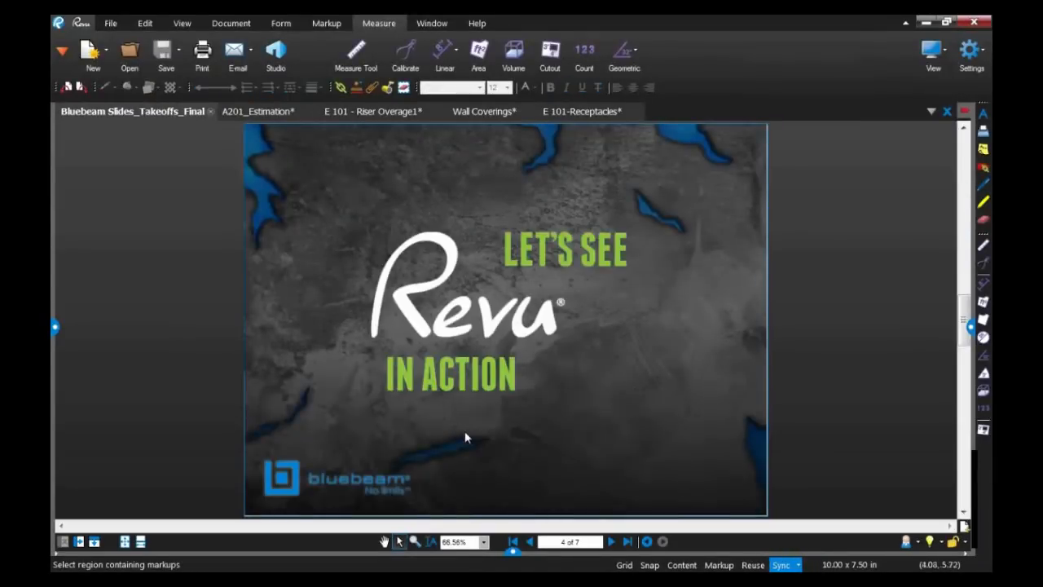
{"action": "left_click", "coordinate": [611, 542]}
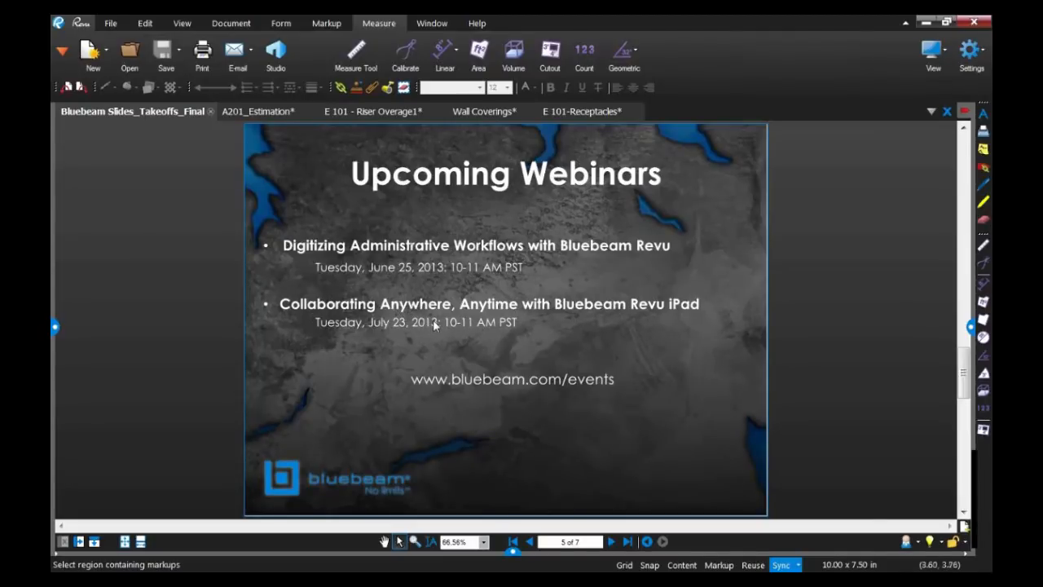
{"action": "left_click", "coordinate": [612, 542]}
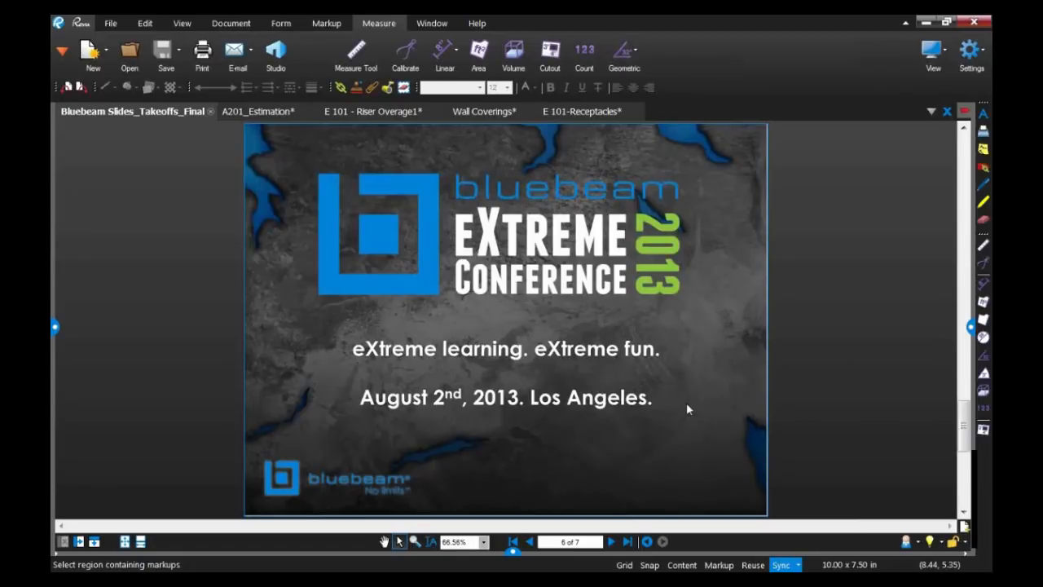
{"action": "left_click", "coordinate": [612, 543]}
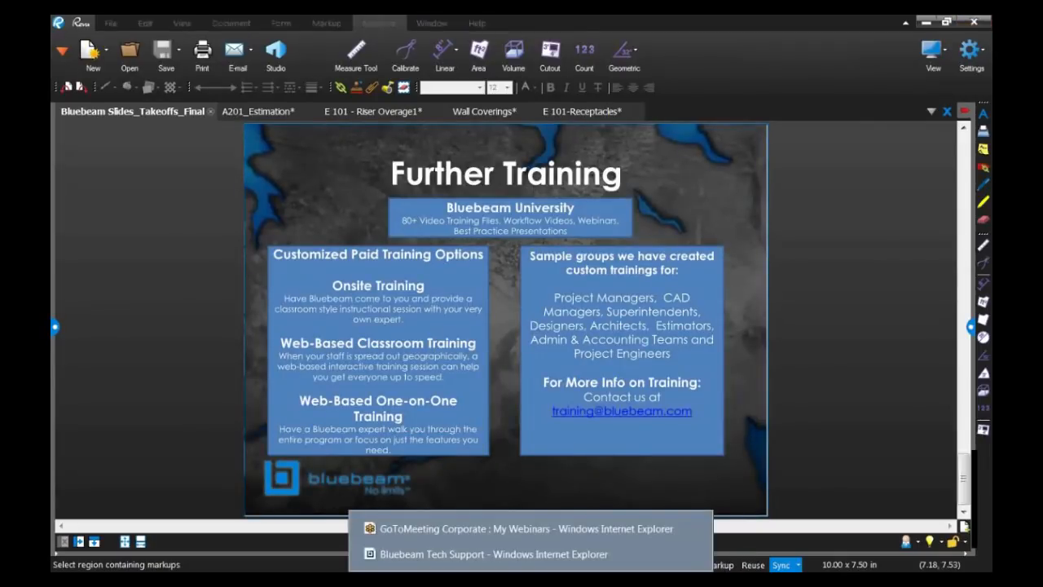
- Switch to the Bluebeam site in Internet Explorer and open the Formula Editor video in Bluebeam University
{"action": "left_click", "coordinate": [692, 553]}
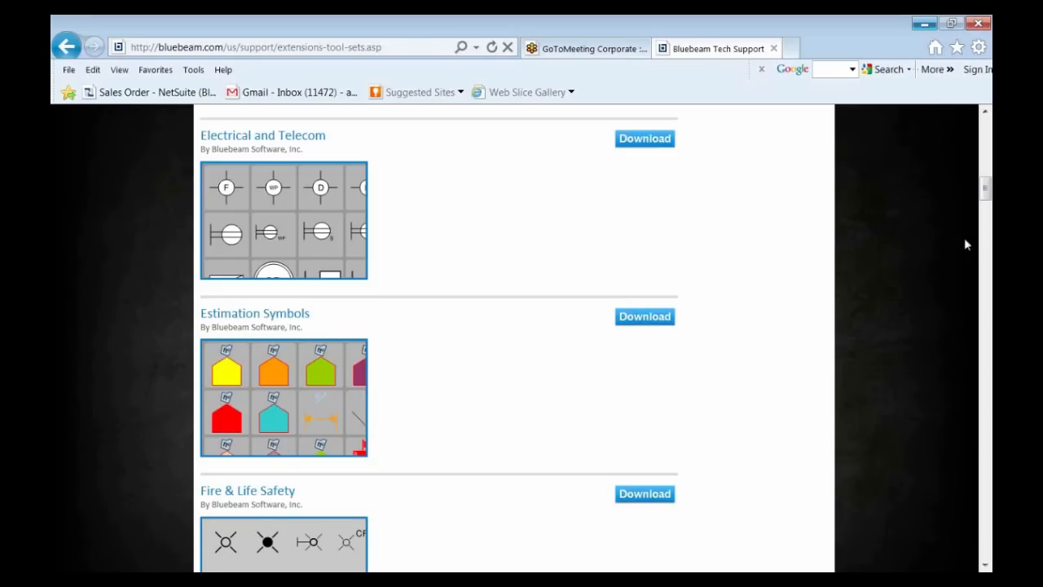
{"action": "scroll", "coordinate": [982, 196], "scroll_direction": "up", "scroll_amount": 10}
{"action": "left_click", "coordinate": [527, 133]}
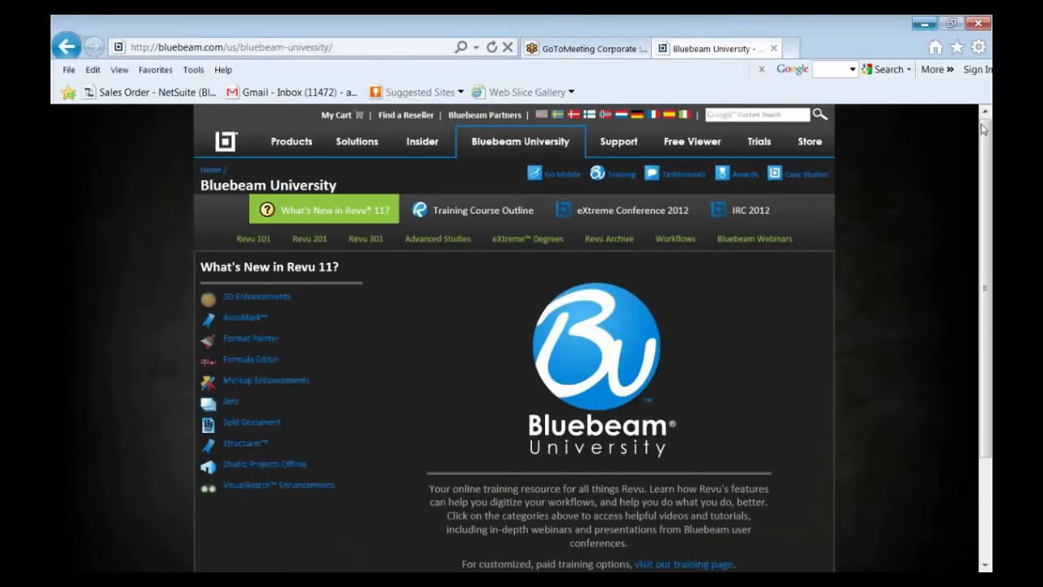
{"action": "left_click", "coordinate": [270, 361]}
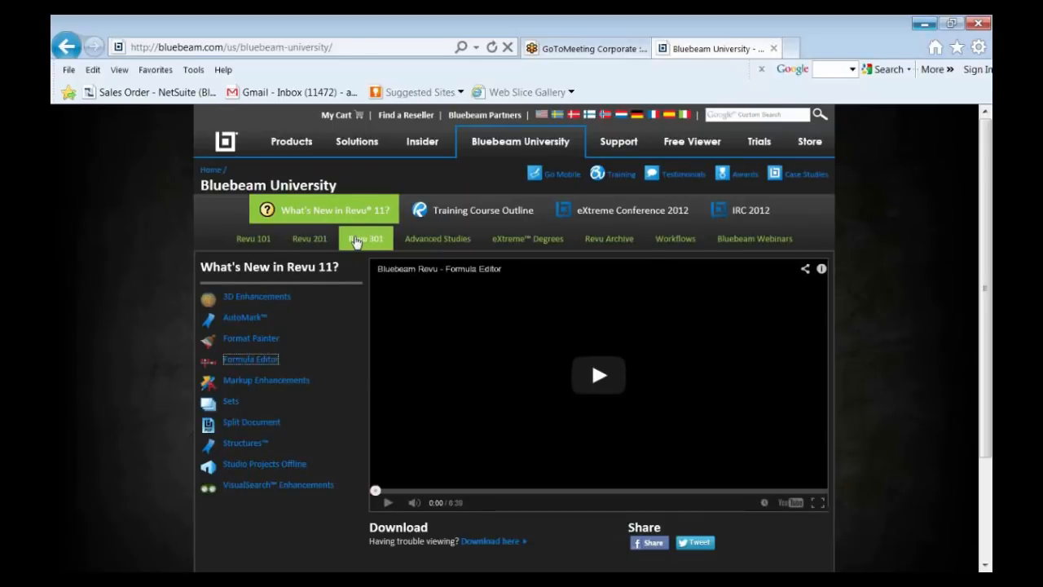
- Look through the Revu 301, Revu 201, Revu 101 and Advanced Studies course lists, and return to the slides in Revu
{"action": "left_click", "coordinate": [355, 242]}
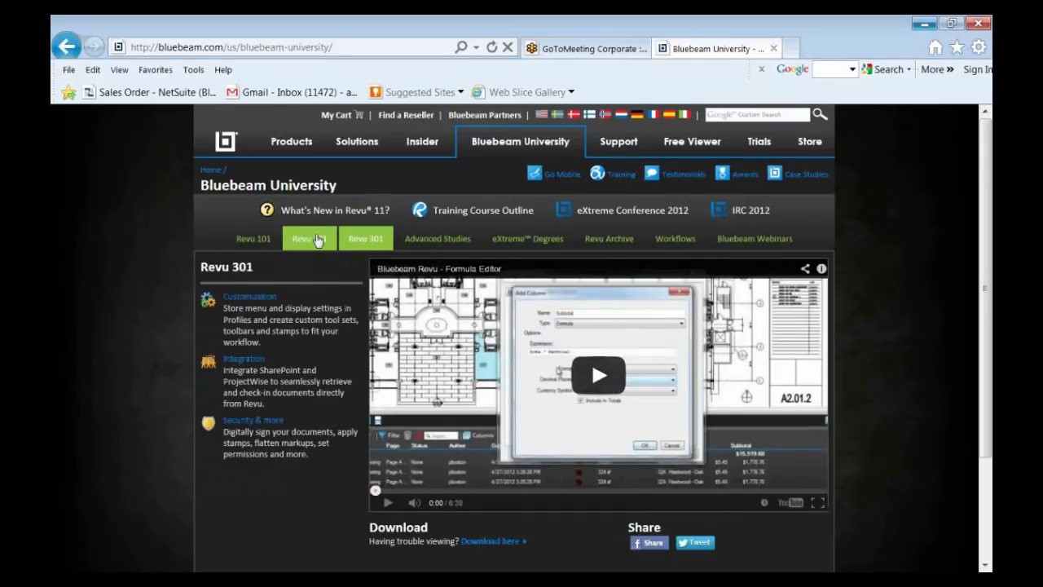
{"action": "left_click", "coordinate": [317, 239]}
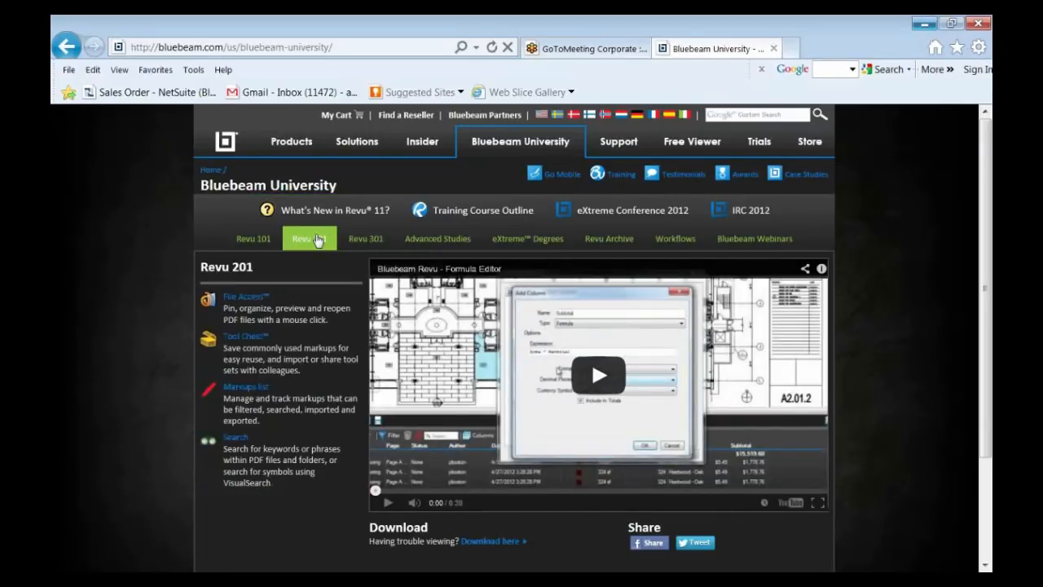
{"action": "left_click", "coordinate": [266, 240]}
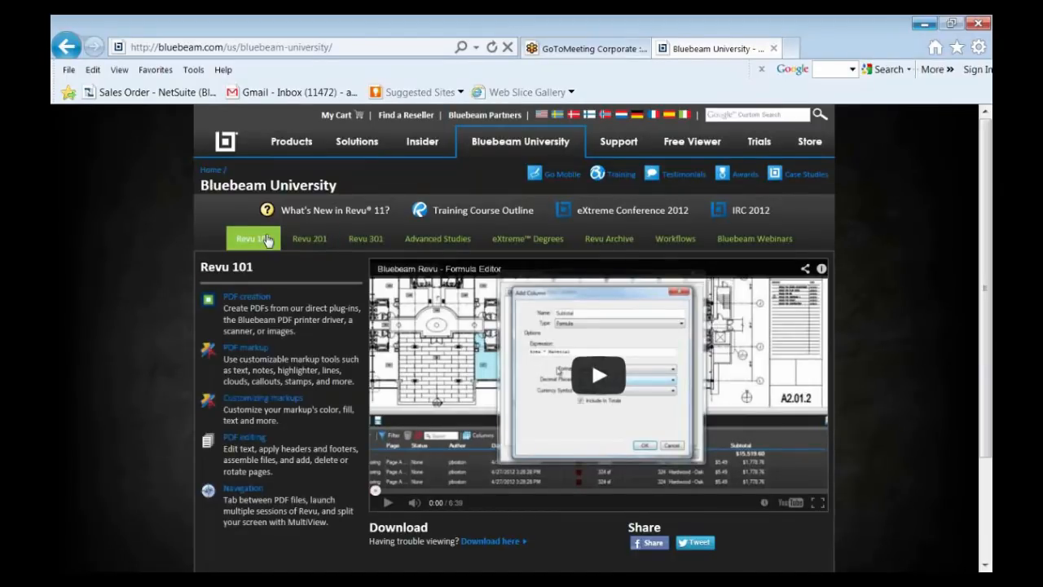
{"action": "left_click", "coordinate": [417, 238]}
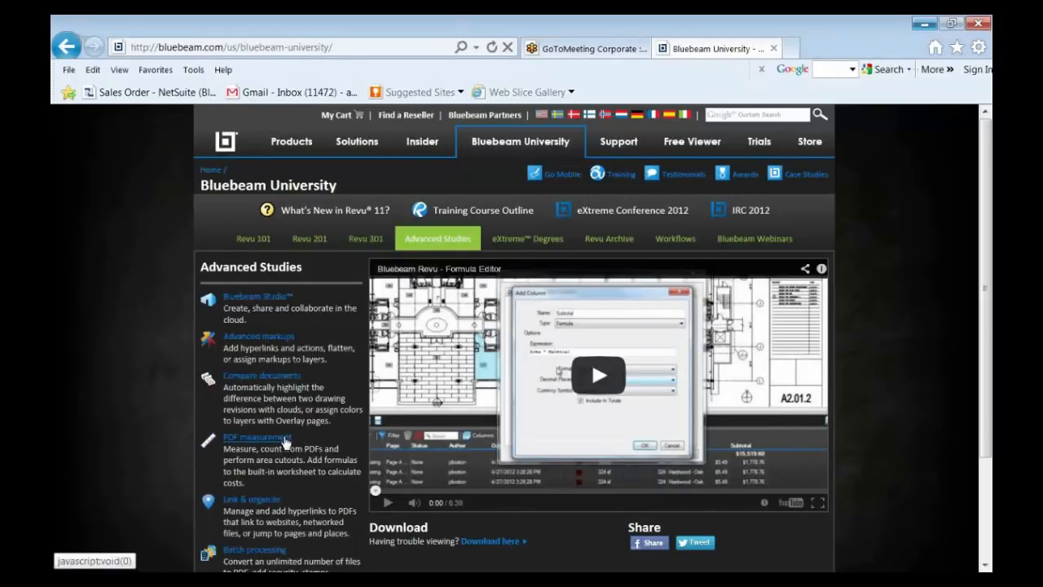
{"action": "key", "text": "alt+Tab"}
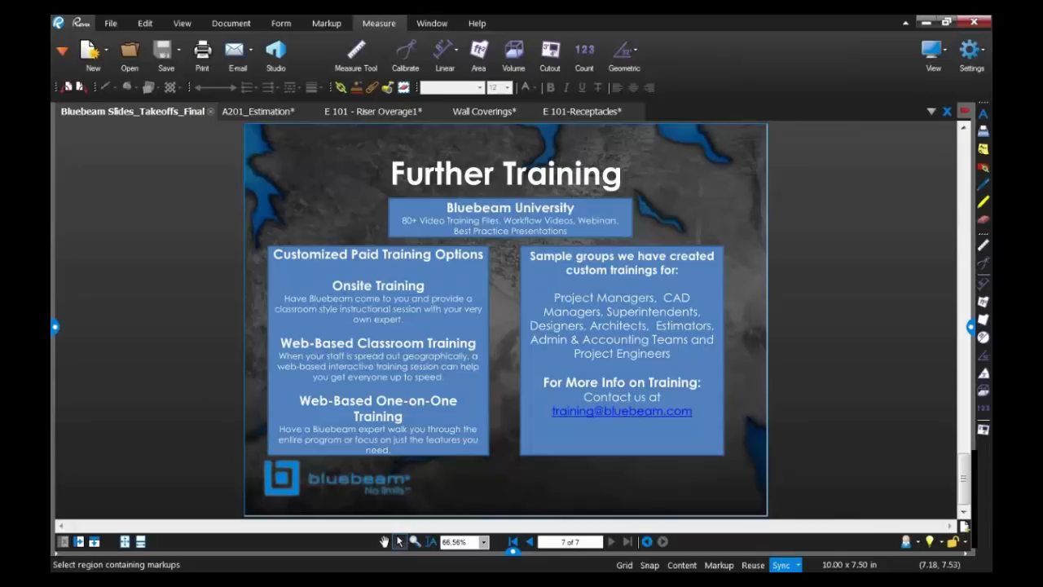
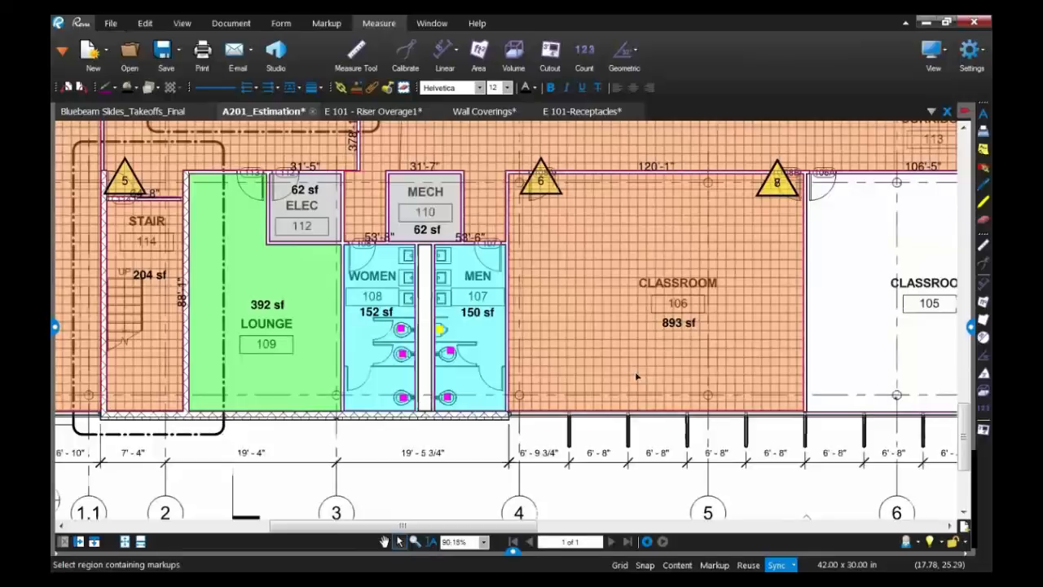
- Check which commands are available for the count markup on the restroom fixtures in A201_Estimation
{"action": "left_click", "coordinate": [450, 399]}
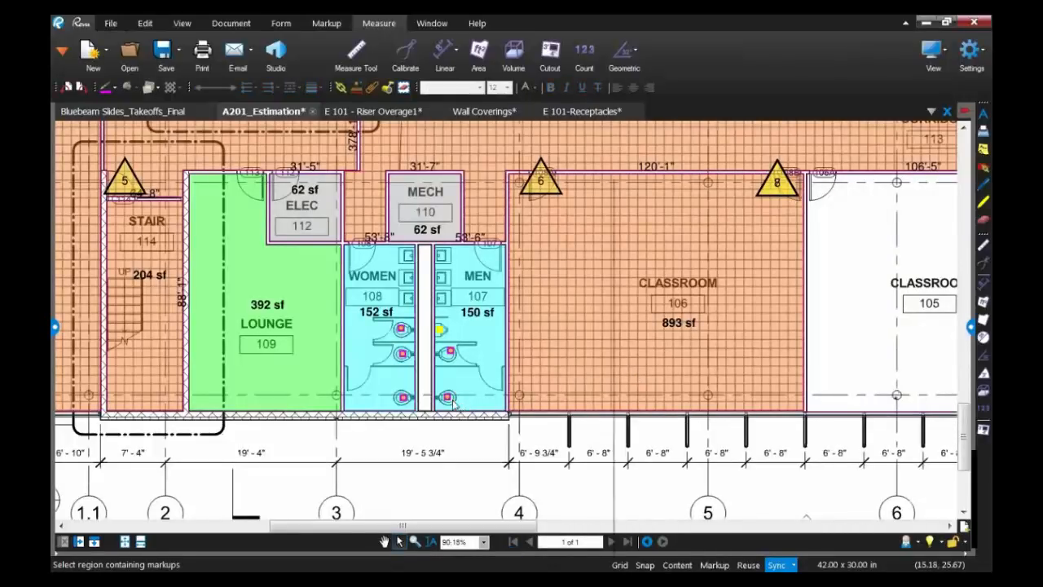
{"action": "right_click", "coordinate": [453, 403]}
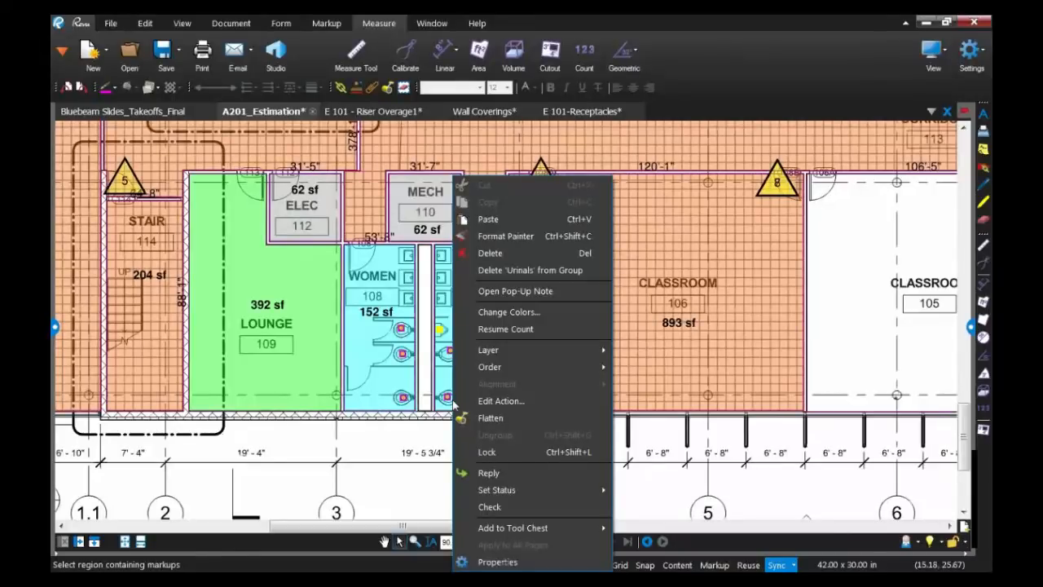
{"action": "left_click", "coordinate": [439, 414]}
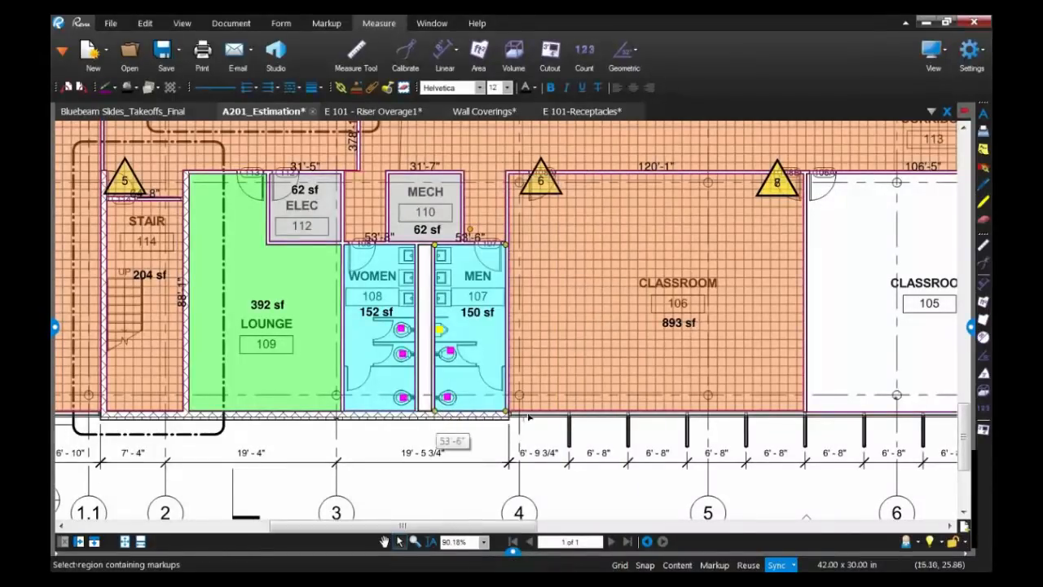
- Delete the triangular sequence marker 6 at the corner of Classroom 106 beside the Men's restroom
{"action": "right_click", "coordinate": [541, 188]}
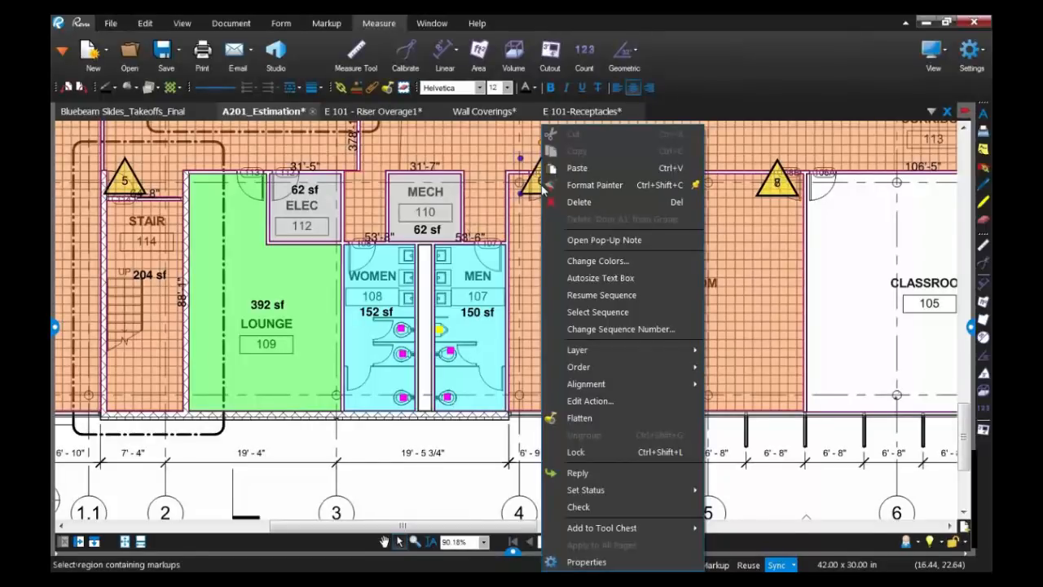
{"action": "key", "text": "Escape"}
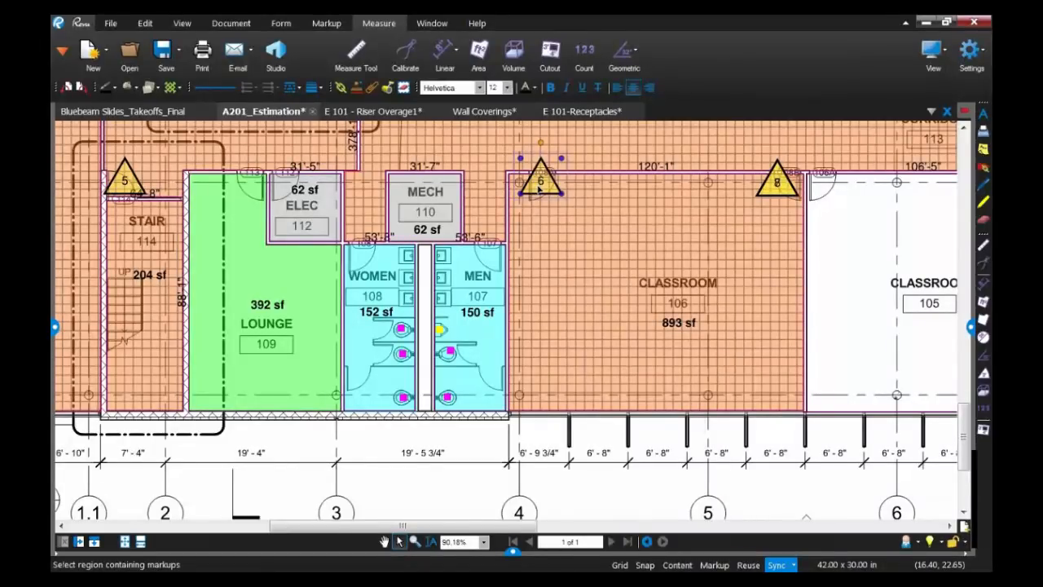
{"action": "key", "text": "Delete"}
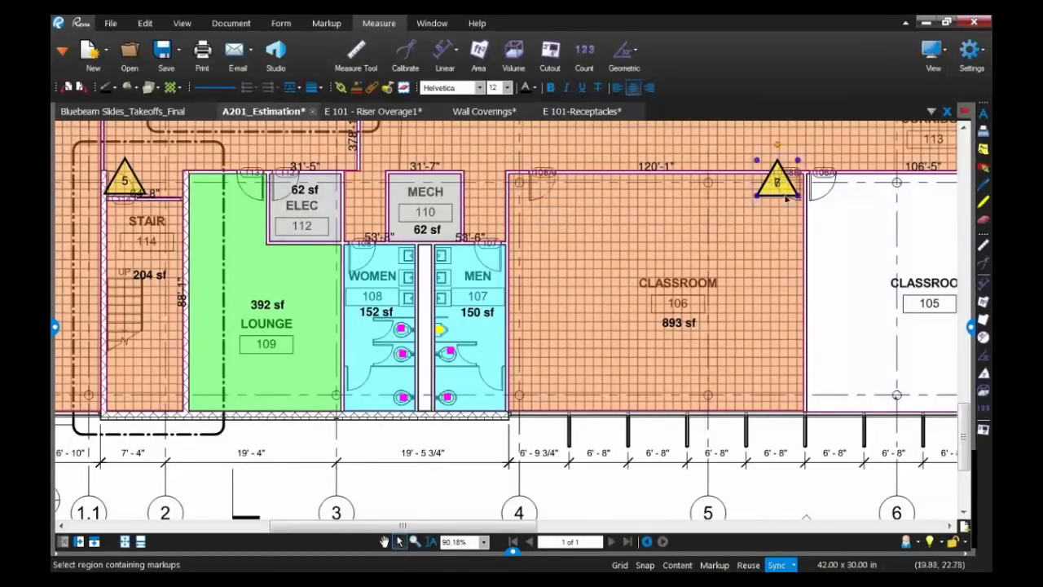
{"action": "scroll", "coordinate": [788, 205], "scroll_direction": "up", "scroll_amount": 4}
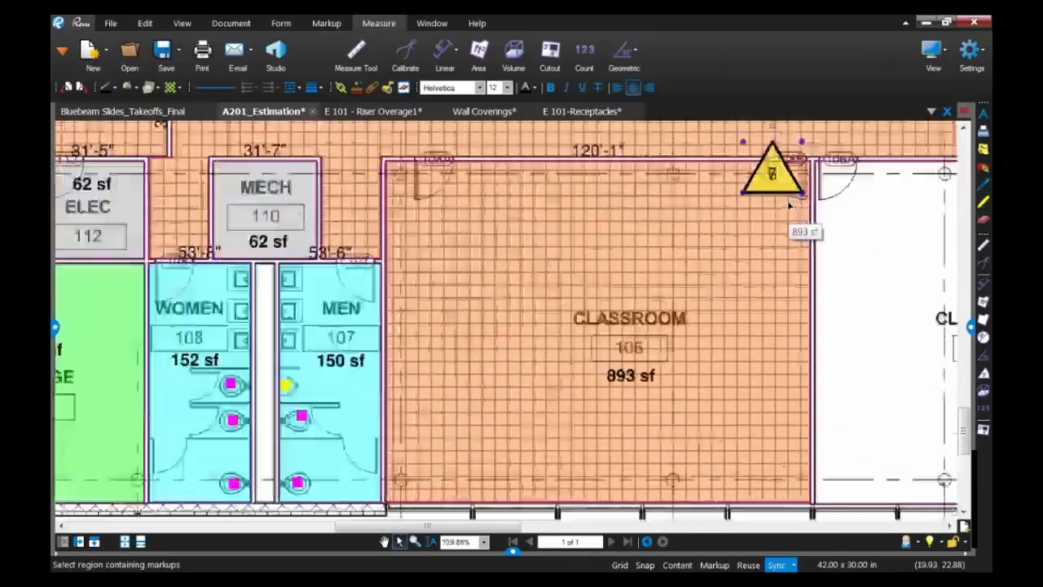
{"action": "scroll", "coordinate": [785, 205], "scroll_direction": "down", "scroll_amount": 5}
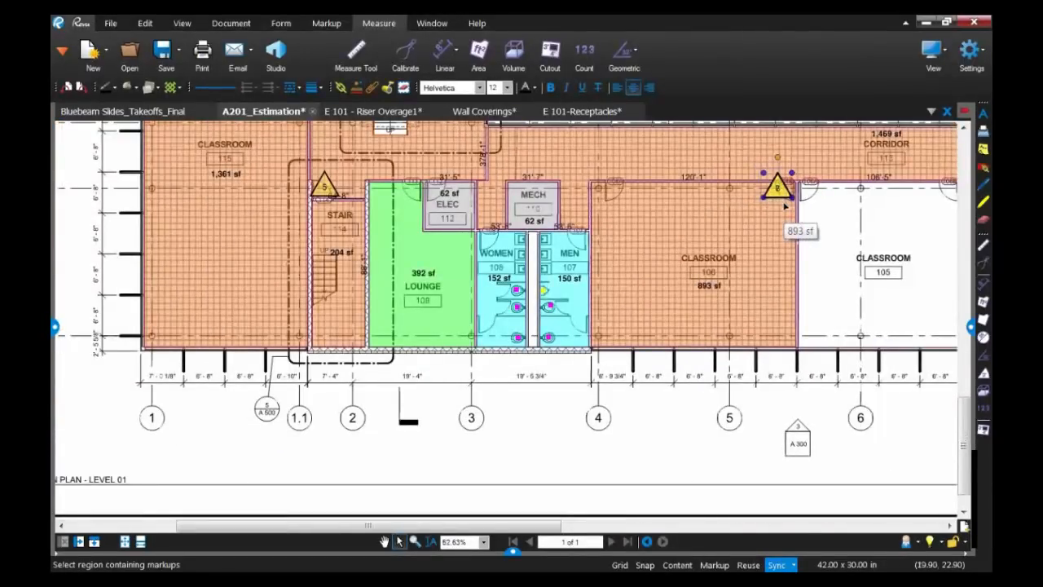
{"action": "scroll", "coordinate": [783, 207], "scroll_direction": "down", "scroll_amount": 2}
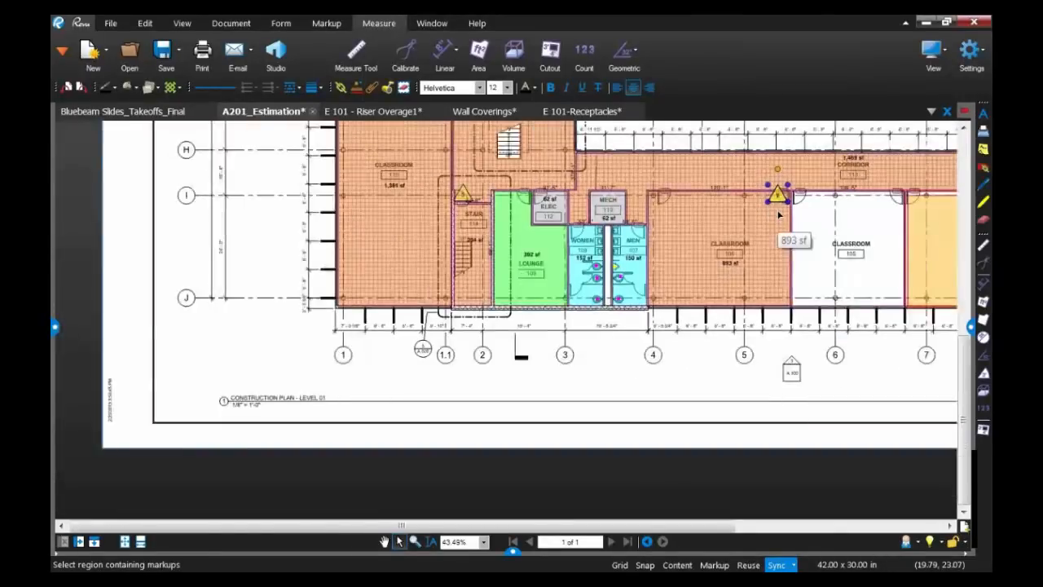
{"action": "scroll", "coordinate": [779, 214], "scroll_direction": "down", "scroll_amount": 1}
- View the Change Sequence Number dialog for the triangular marker at Stair 114 and close it without a change
{"action": "right_click", "coordinate": [436, 271]}
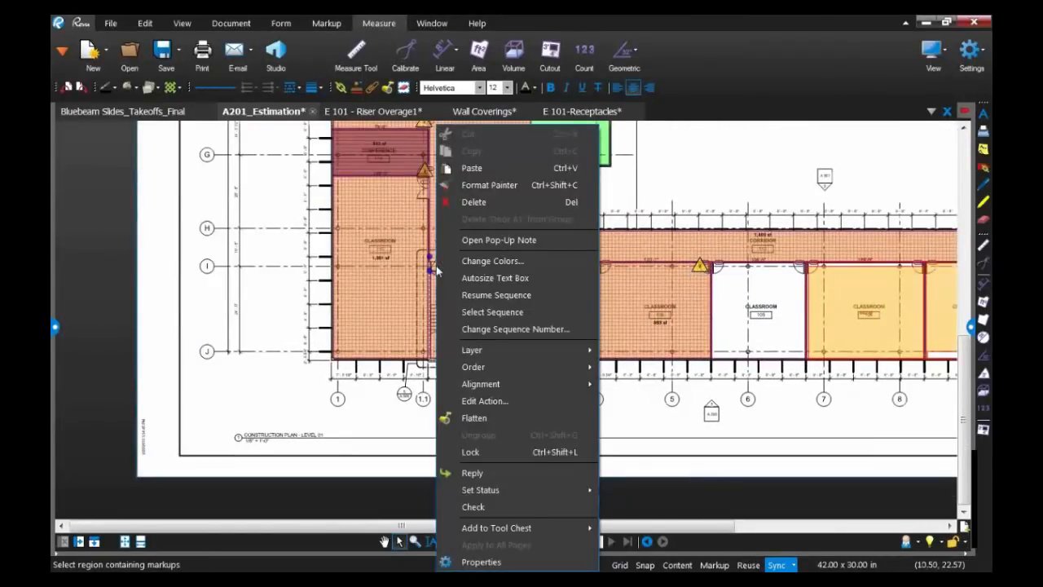
{"action": "left_click", "coordinate": [484, 326]}
{"action": "left_click_drag", "start_coordinate": [488, 255], "coordinate": [486, 279]}
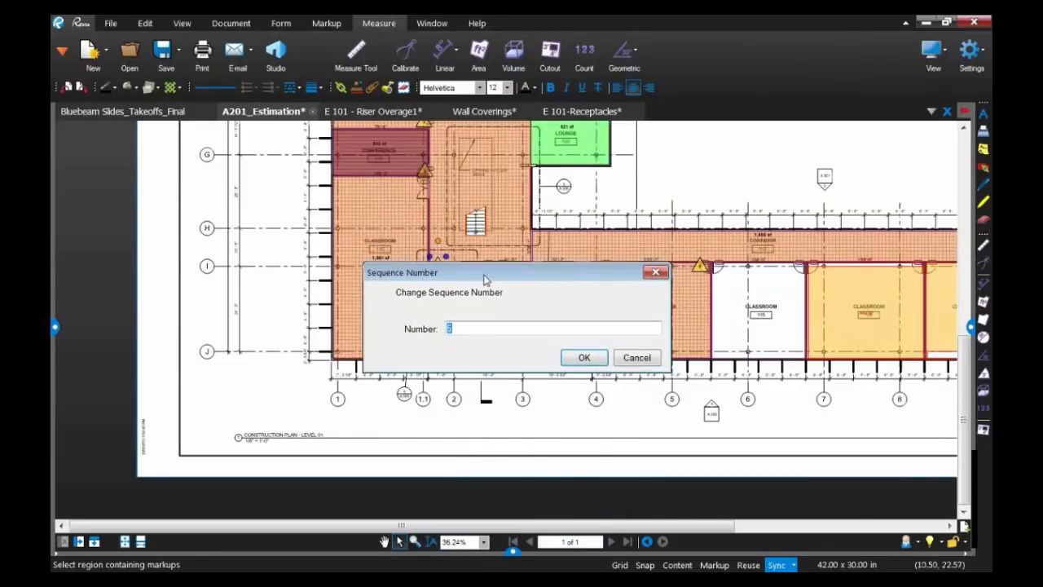
{"action": "left_click", "coordinate": [634, 357]}
- Select the red length measurement above Classroom 103 and display the measurement options
{"action": "scroll", "coordinate": [650, 327], "scroll_direction": "up", "scroll_amount": 3}
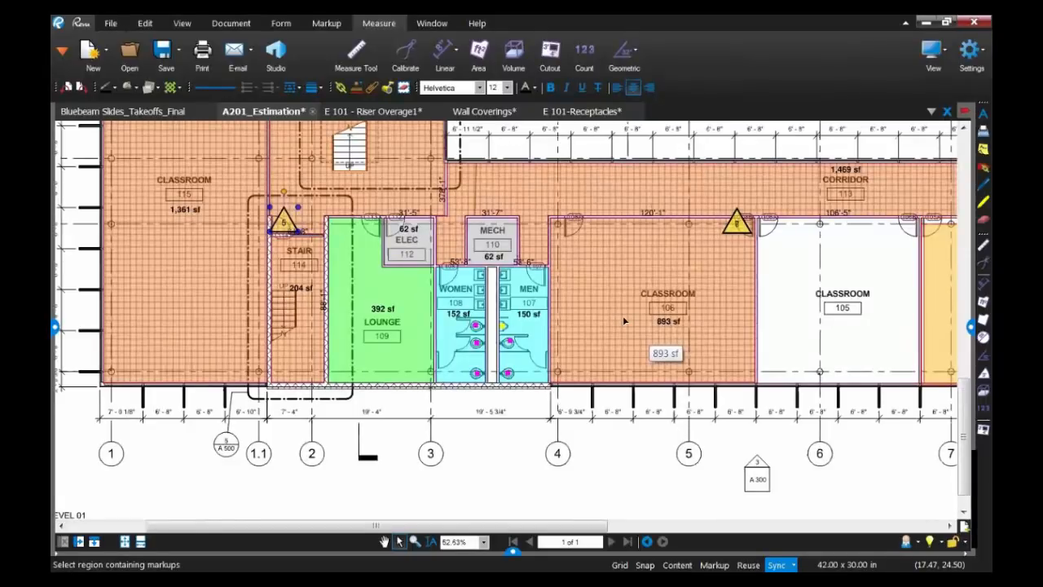
{"action": "scroll", "coordinate": [623, 316], "scroll_direction": "down", "scroll_amount": 1}
{"action": "left_click_drag", "start_coordinate": [725, 333], "coordinate": [559, 344]}
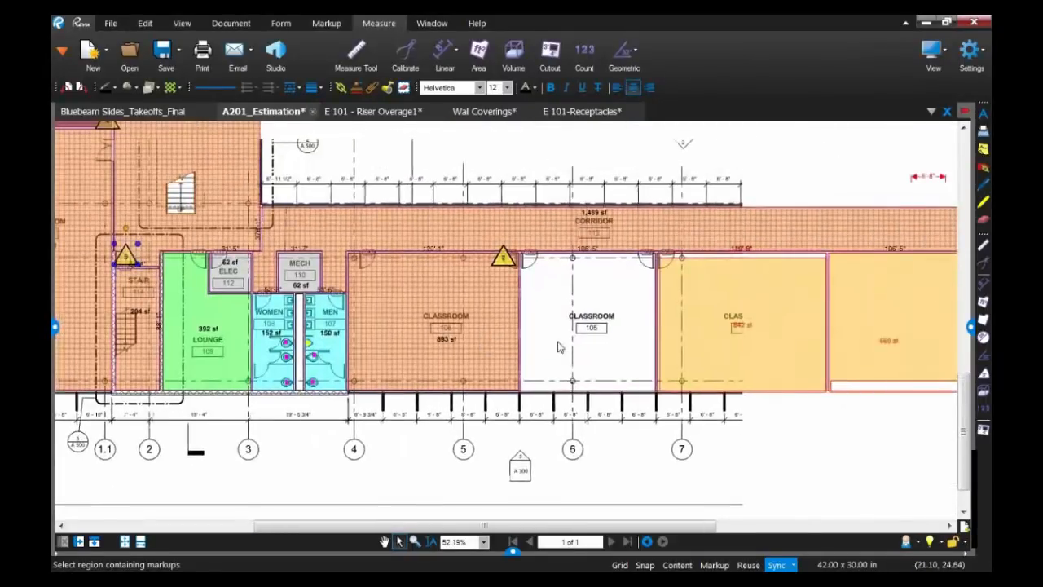
{"action": "left_click_drag", "start_coordinate": [665, 344], "coordinate": [511, 349]}
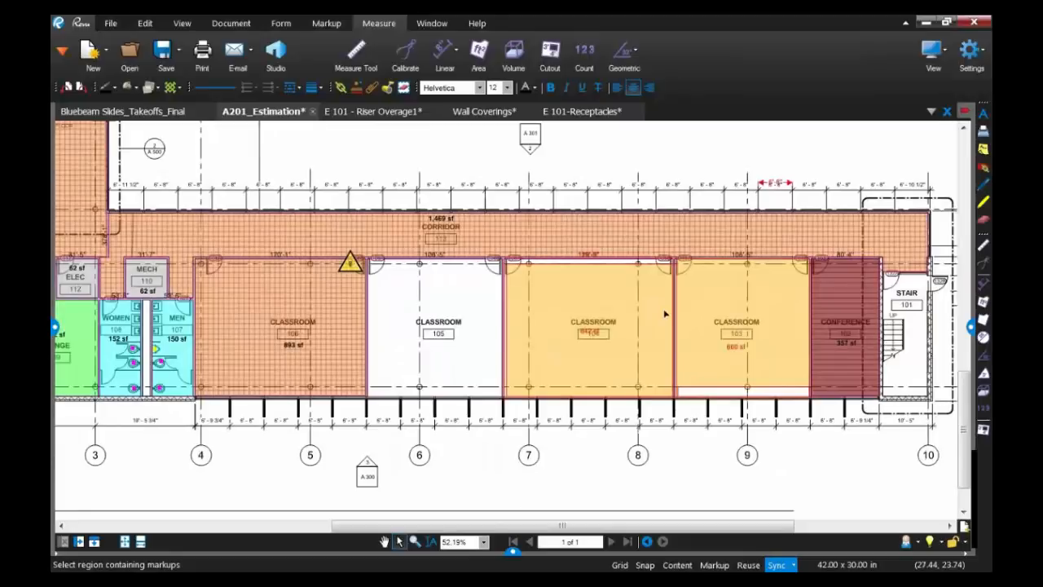
{"action": "mouse_move", "coordinate": [755, 282]}
{"action": "left_click_drag", "start_coordinate": [764, 286], "coordinate": [590, 327]}
{"action": "scroll", "coordinate": [620, 311], "scroll_direction": "up", "scroll_amount": 2}
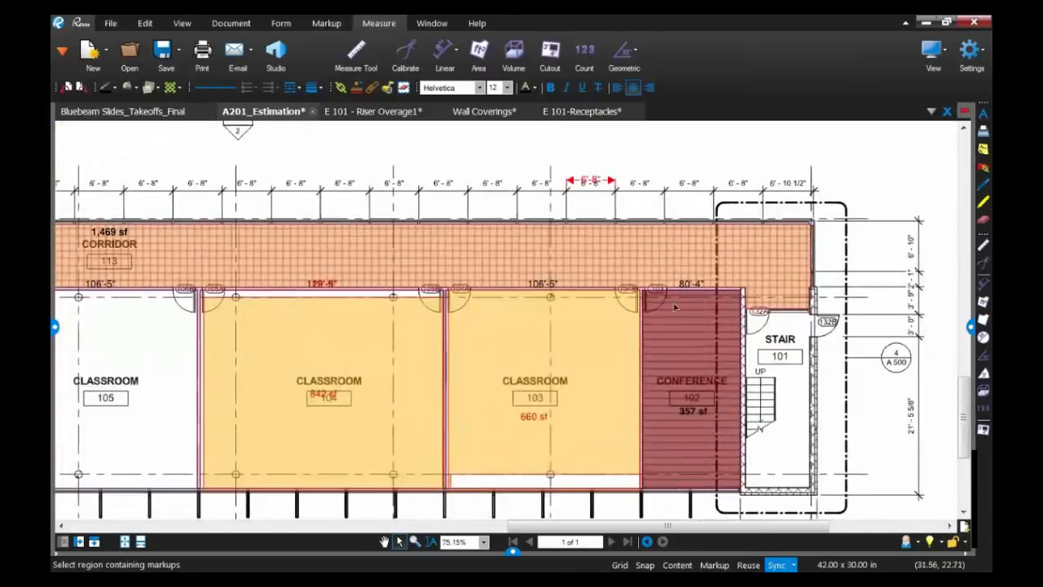
{"action": "left_click", "coordinate": [971, 328]}
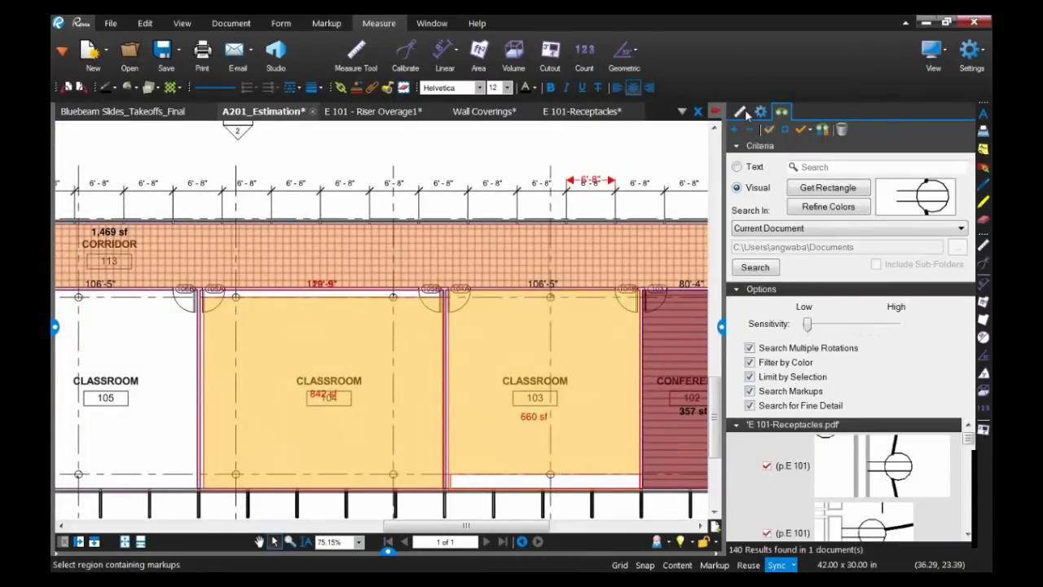
{"action": "left_click", "coordinate": [748, 115]}
{"action": "left_click_drag", "start_coordinate": [599, 237], "coordinate": [435, 260]}
{"action": "left_click", "coordinate": [427, 204]}
{"action": "left_click_drag", "start_coordinate": [968, 327], "coordinate": [954, 501]}
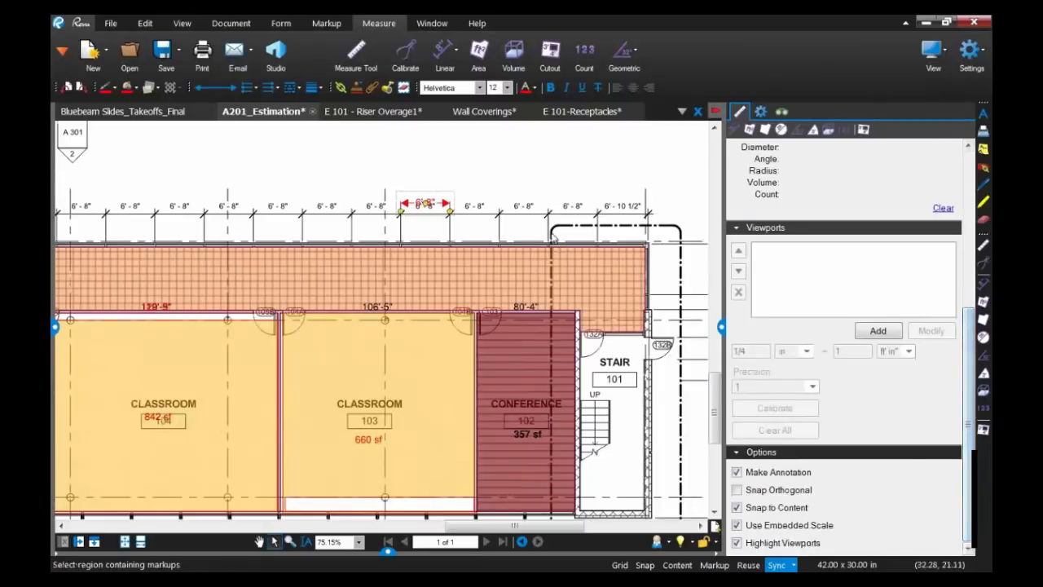
- Start a length measurement above the corridor and turn off the Make Annotation option
{"action": "scroll", "coordinate": [548, 233], "scroll_direction": "up", "scroll_amount": 1}
{"action": "left_click", "coordinate": [983, 283]}
{"action": "scroll", "coordinate": [501, 232], "scroll_direction": "up", "scroll_amount": 1}
{"action": "scroll", "coordinate": [501, 232], "scroll_direction": "up", "scroll_amount": 1}
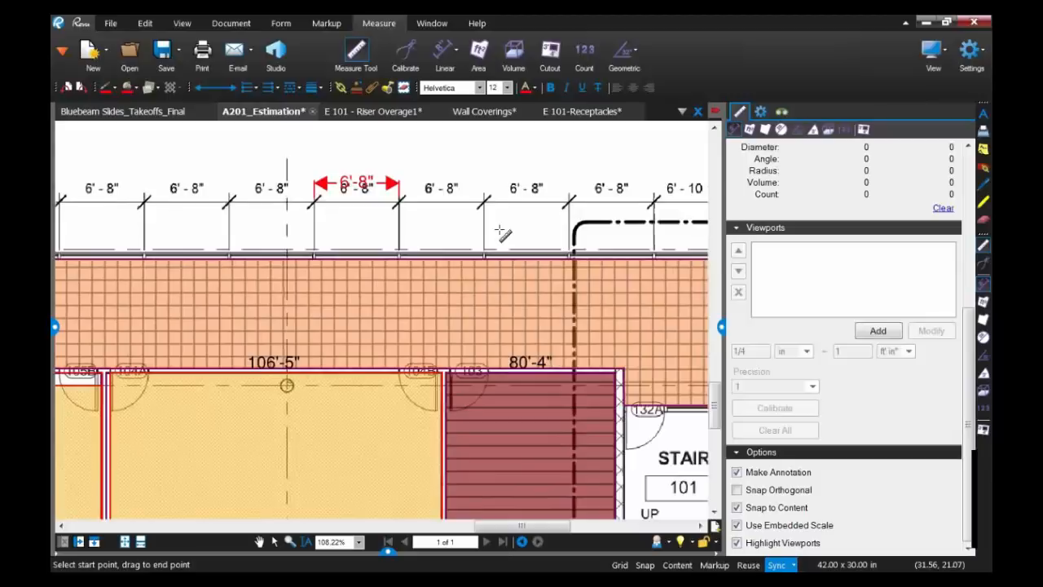
{"action": "left_click", "coordinate": [737, 474]}
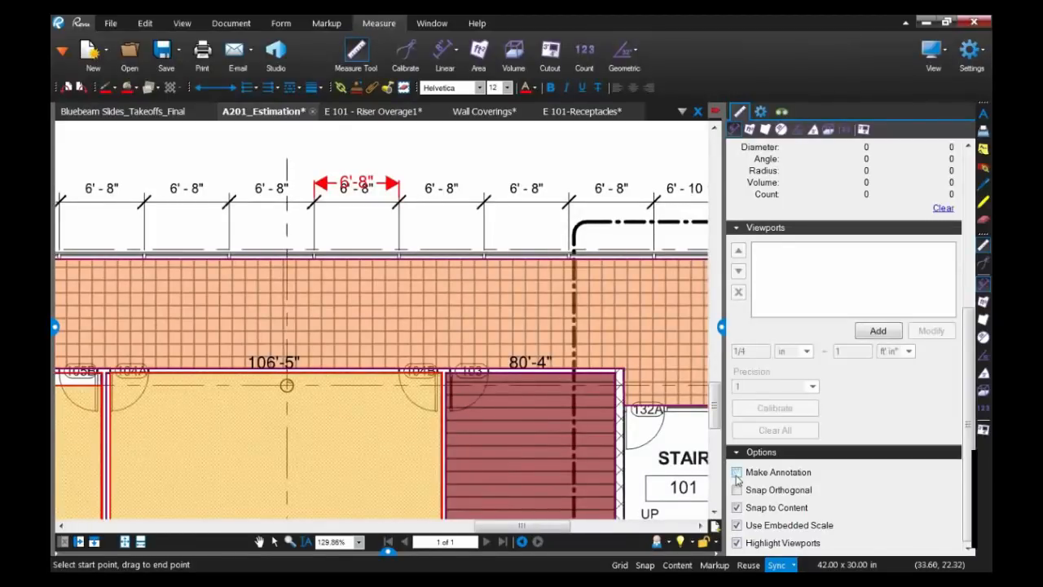
- Measure the exterior bay two bays past the red length markup toward Stair 101, and leave the length tool
{"action": "scroll", "coordinate": [574, 236], "scroll_direction": "up", "scroll_amount": 1}
{"action": "scroll", "coordinate": [576, 237], "scroll_direction": "up", "scroll_amount": 1}
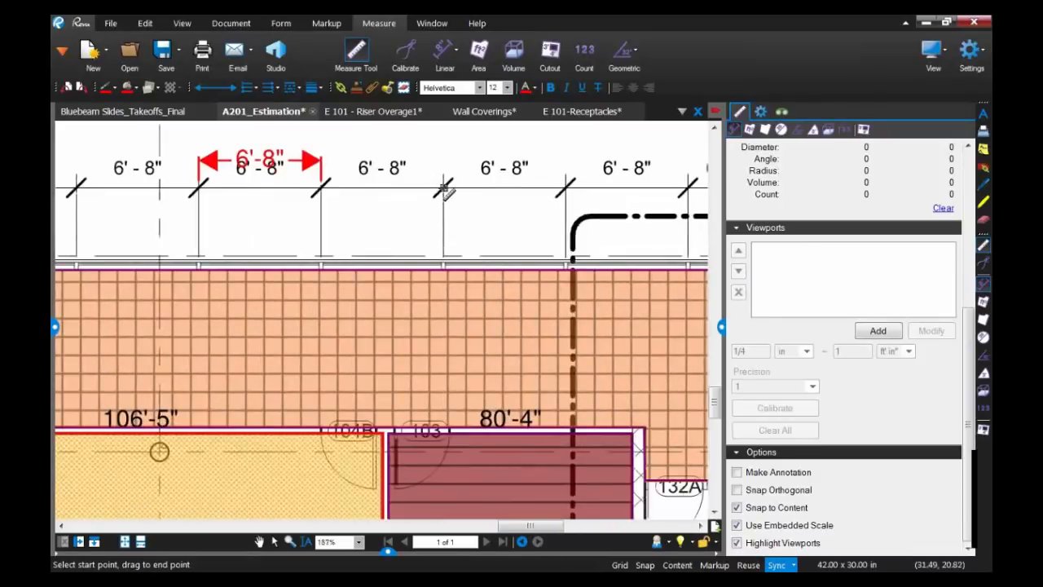
{"action": "left_click", "coordinate": [443, 190]}
{"action": "left_click", "coordinate": [568, 189]}
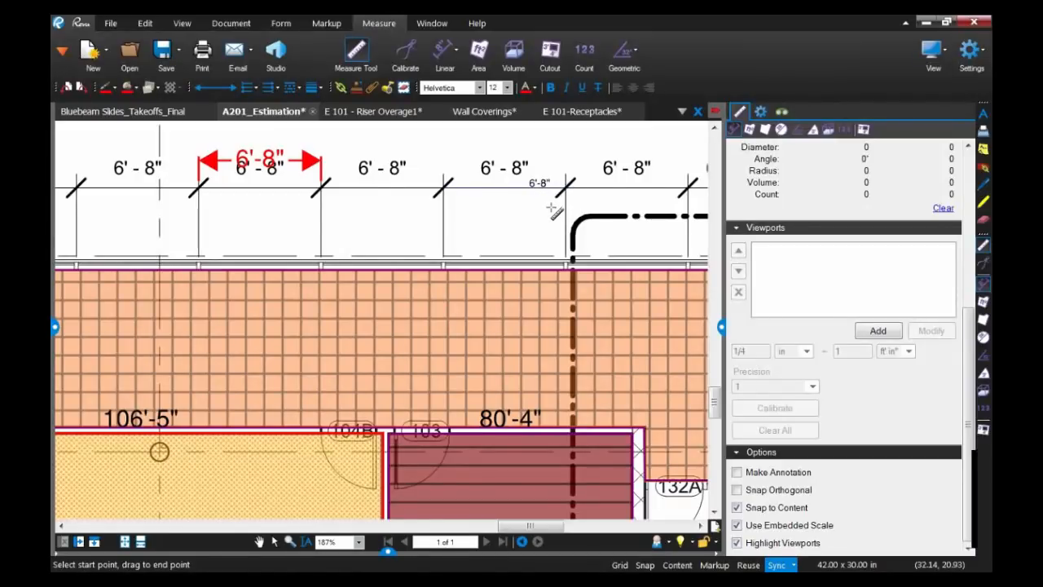
{"action": "key", "text": "Escape"}
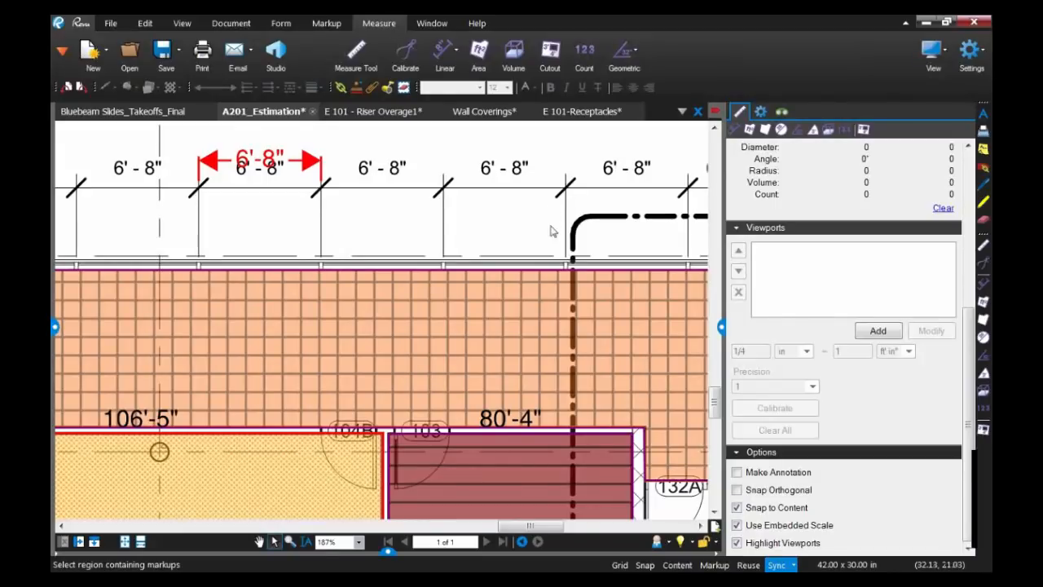
- Turn the Make Annotation option back on
{"action": "mouse_move", "coordinate": [527, 297]}
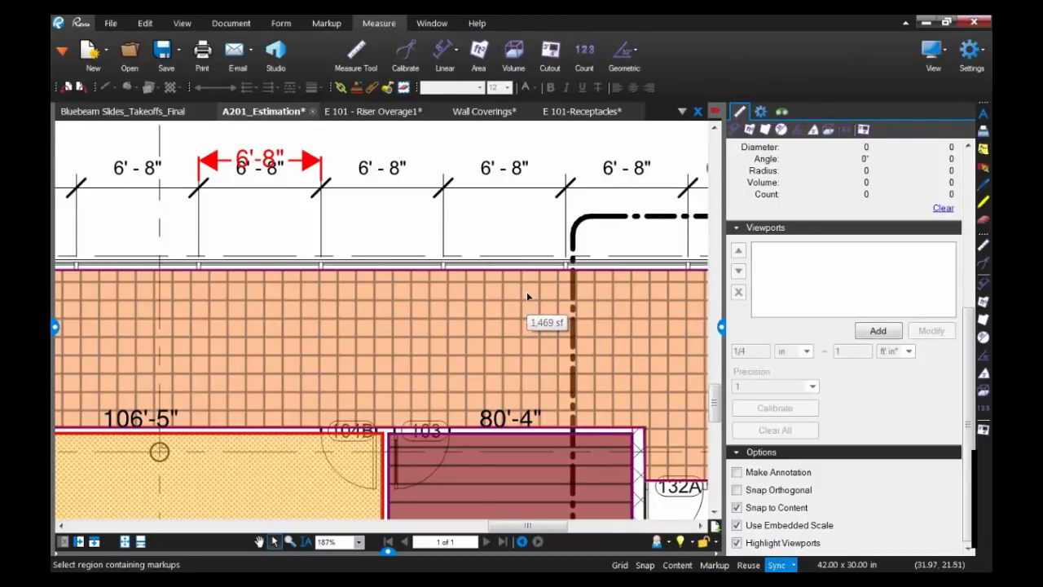
{"action": "scroll", "coordinate": [527, 297], "scroll_direction": "down", "scroll_amount": 3}
{"action": "left_click", "coordinate": [738, 473]}
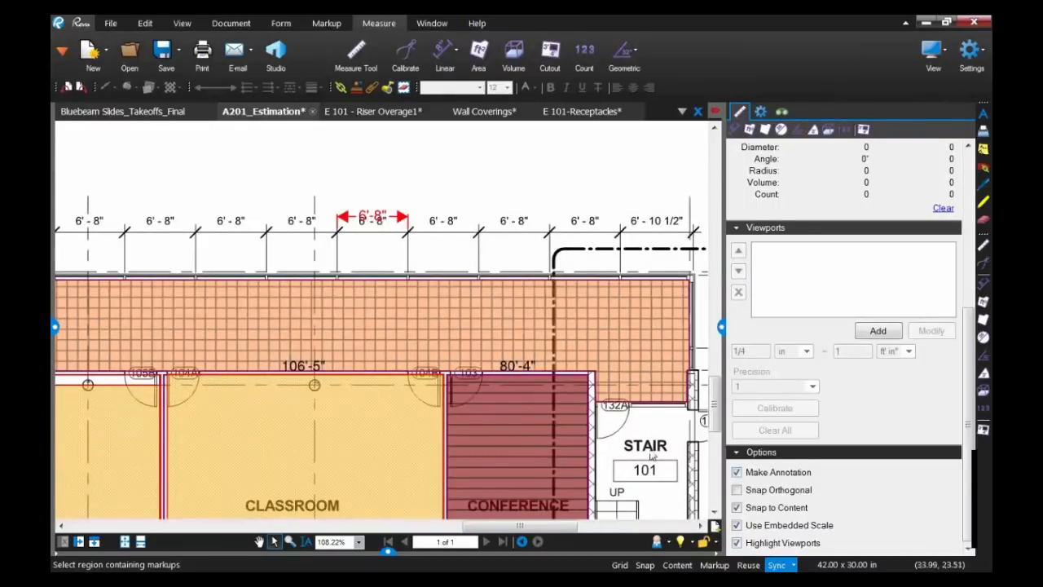
- Add a control point to Conference 102's baseboard perimeter along the wall shared with Stair 101
{"action": "left_click_drag", "start_coordinate": [578, 424], "coordinate": [539, 303]}
{"action": "left_click_drag", "start_coordinate": [618, 406], "coordinate": [581, 366]}
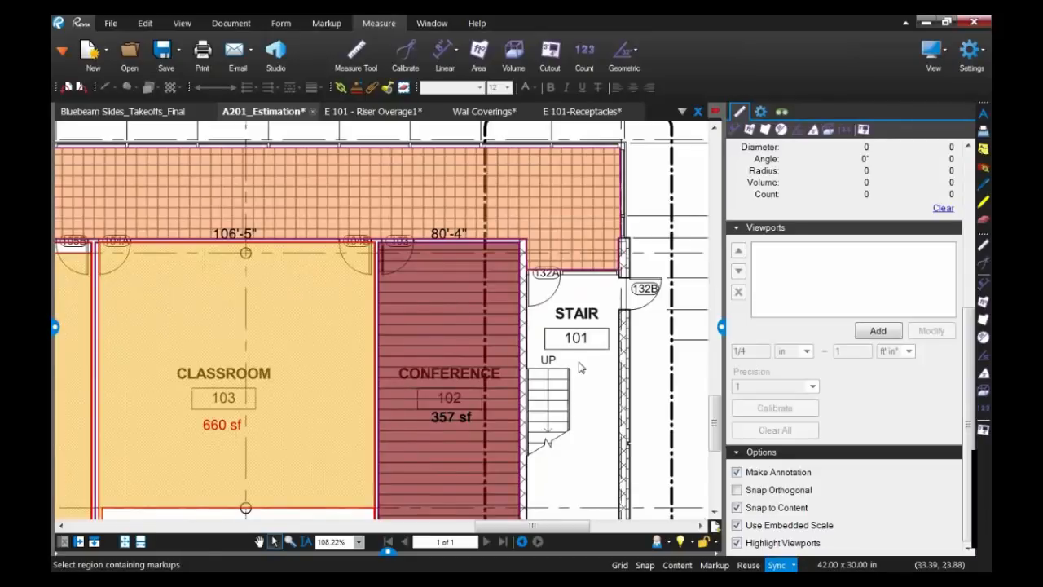
{"action": "scroll", "coordinate": [591, 357], "scroll_direction": "down", "scroll_amount": 1}
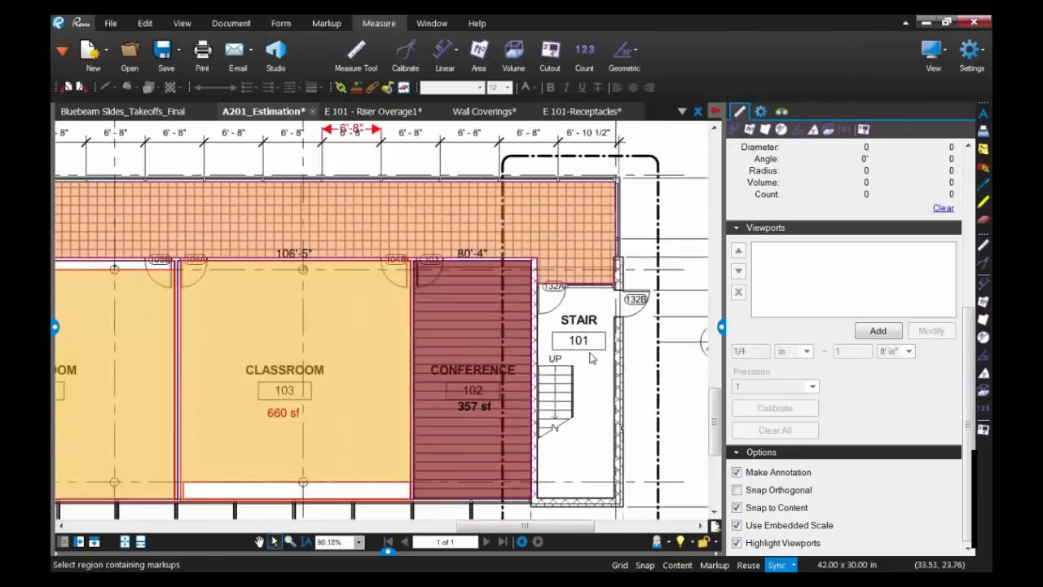
{"action": "left_click_drag", "start_coordinate": [576, 324], "coordinate": [563, 300]}
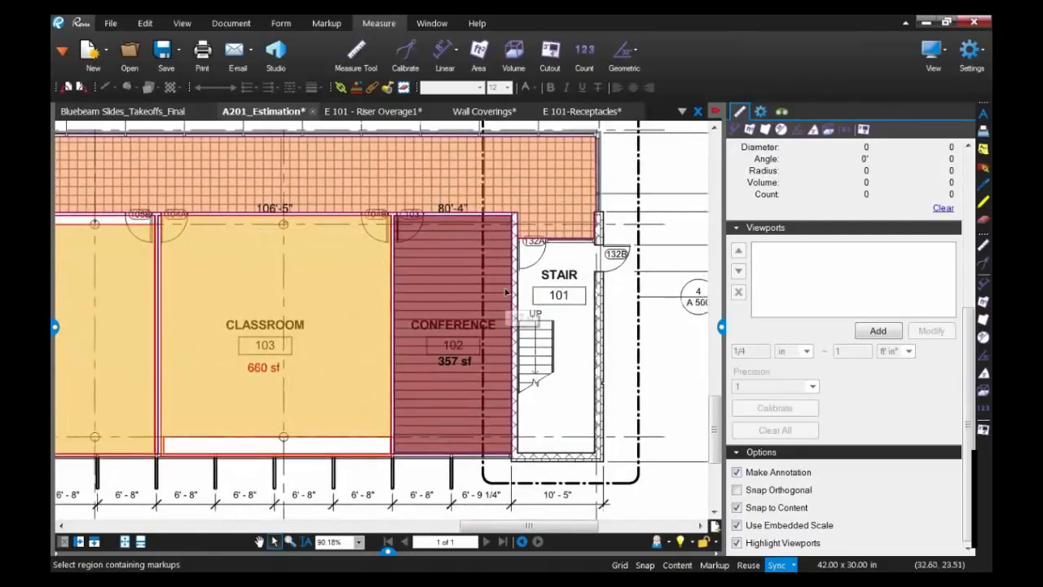
{"action": "left_click", "coordinate": [507, 291]}
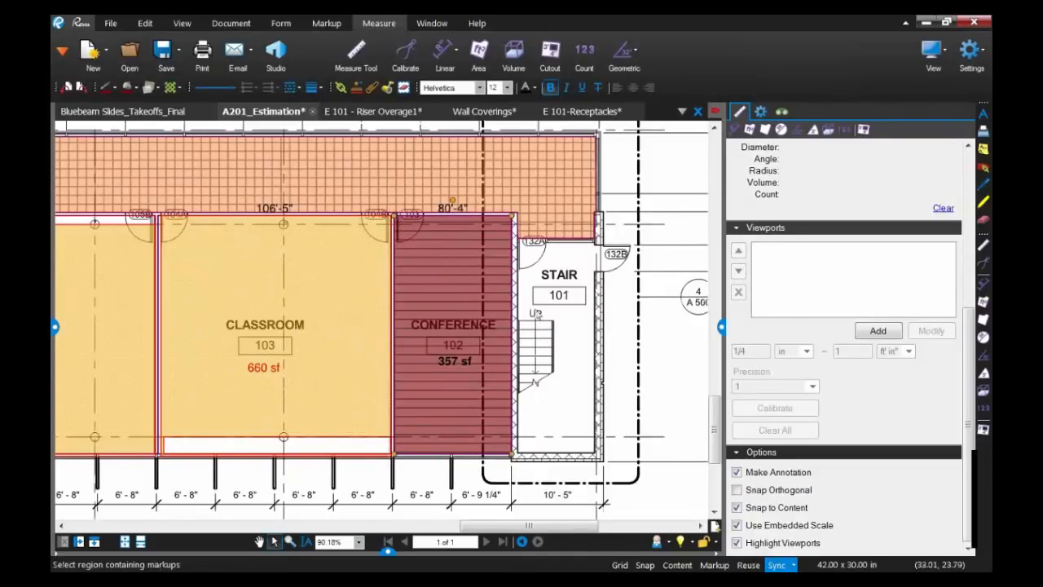
{"action": "scroll", "coordinate": [538, 315], "scroll_direction": "up", "scroll_amount": 1}
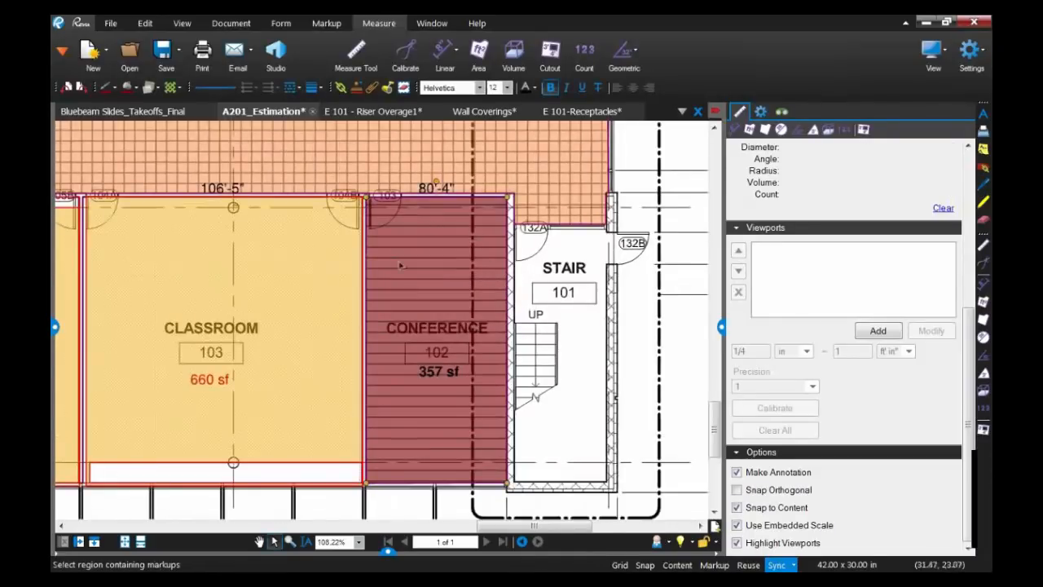
{"action": "right_click", "coordinate": [507, 306]}
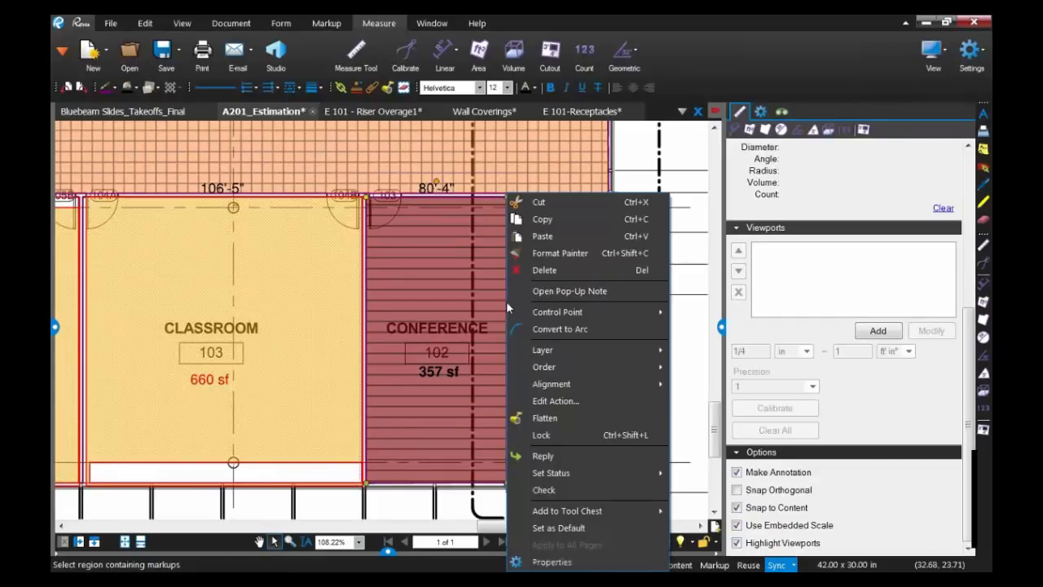
{"action": "mouse_move", "coordinate": [525, 318]}
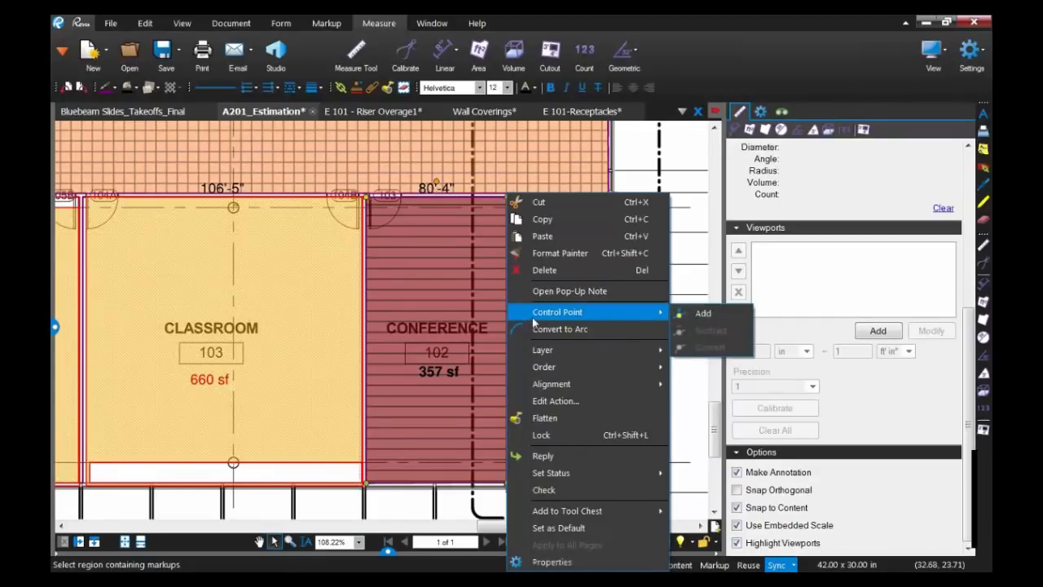
{"action": "left_click", "coordinate": [688, 314]}
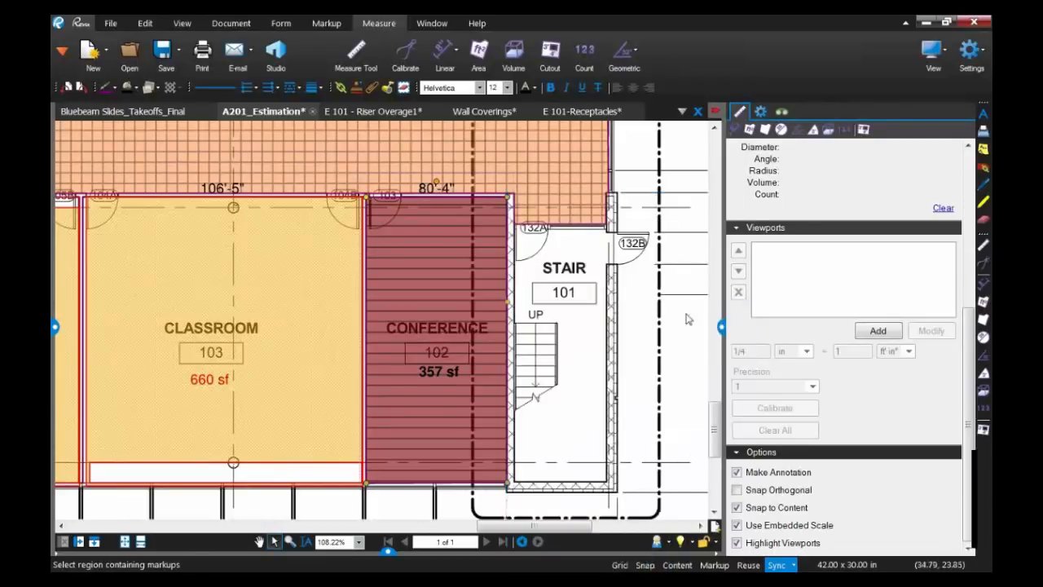
- Move the new control point into Stair 101 and back near the conference room wall, for a perimeter of about 80'-10"
{"action": "left_click_drag", "start_coordinate": [530, 320], "coordinate": [597, 329]}
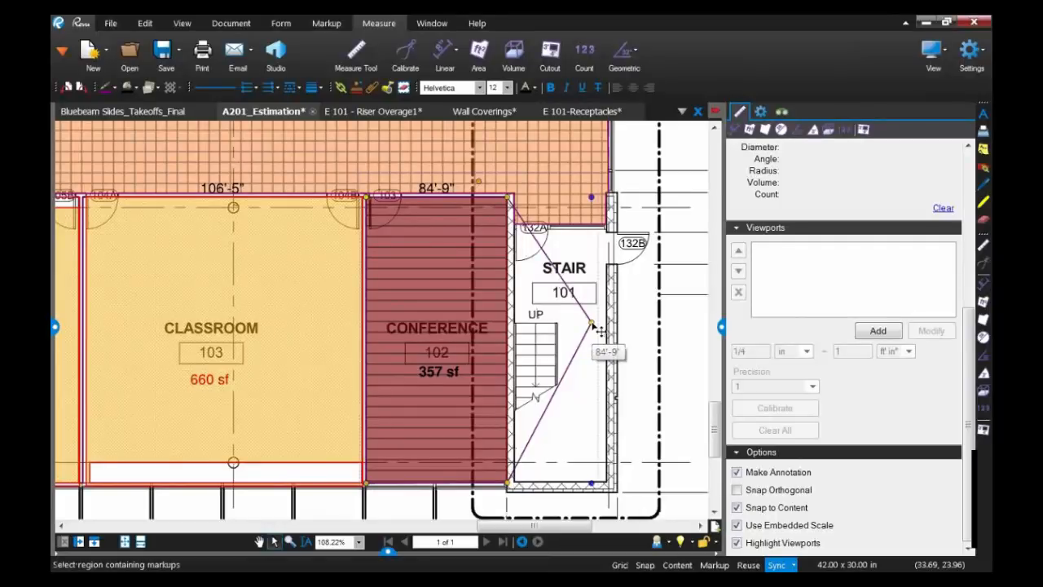
{"action": "left_click_drag", "start_coordinate": [594, 326], "coordinate": [532, 329]}
{"action": "left_click", "coordinate": [504, 332]}
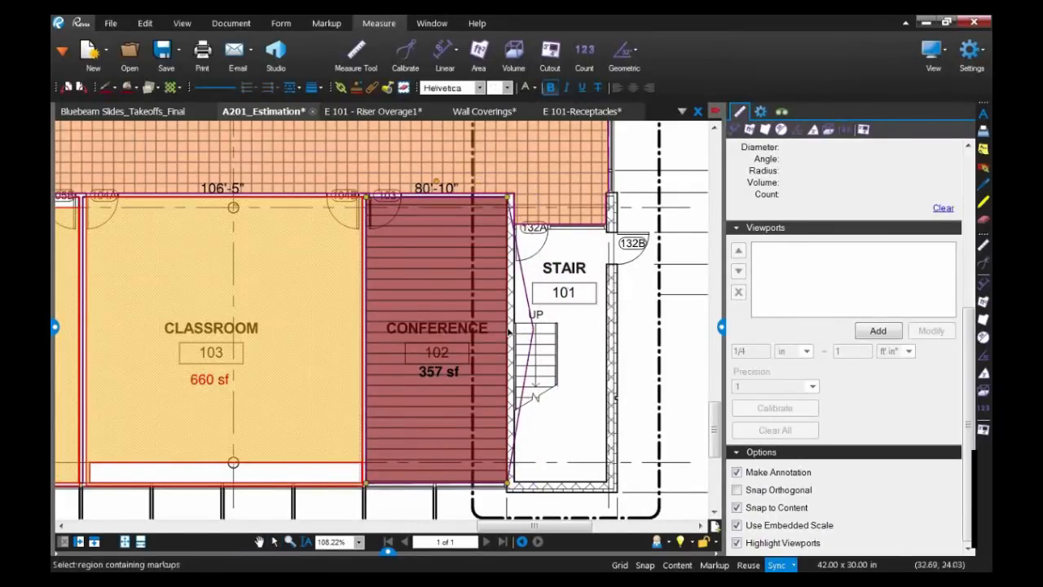
{"action": "double_click", "coordinate": [509, 330]}
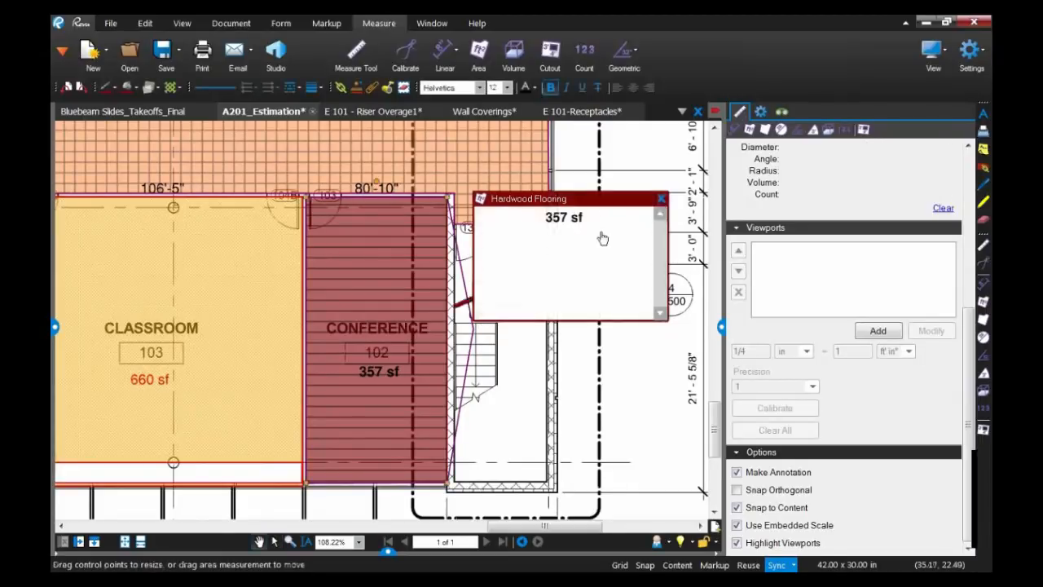
{"action": "left_click", "coordinate": [661, 199]}
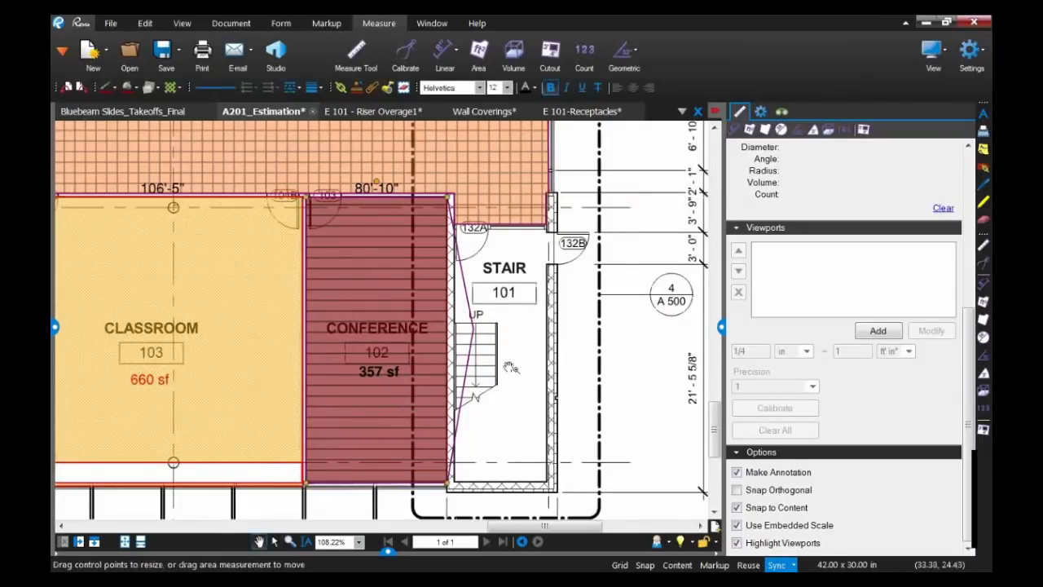
{"action": "scroll", "coordinate": [553, 388], "scroll_direction": "down", "scroll_amount": 2}
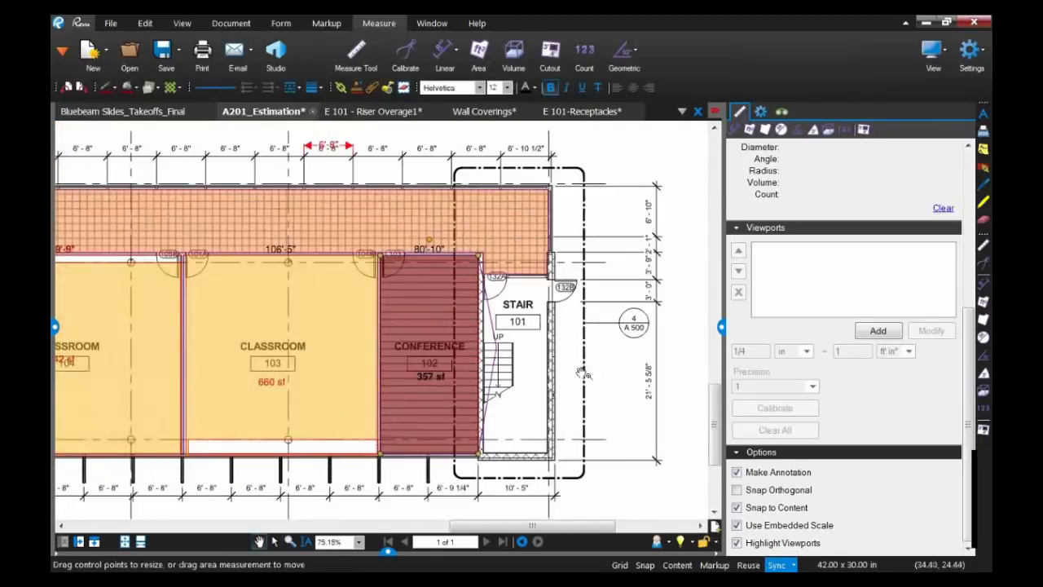
{"action": "left_click", "coordinate": [326, 344]}
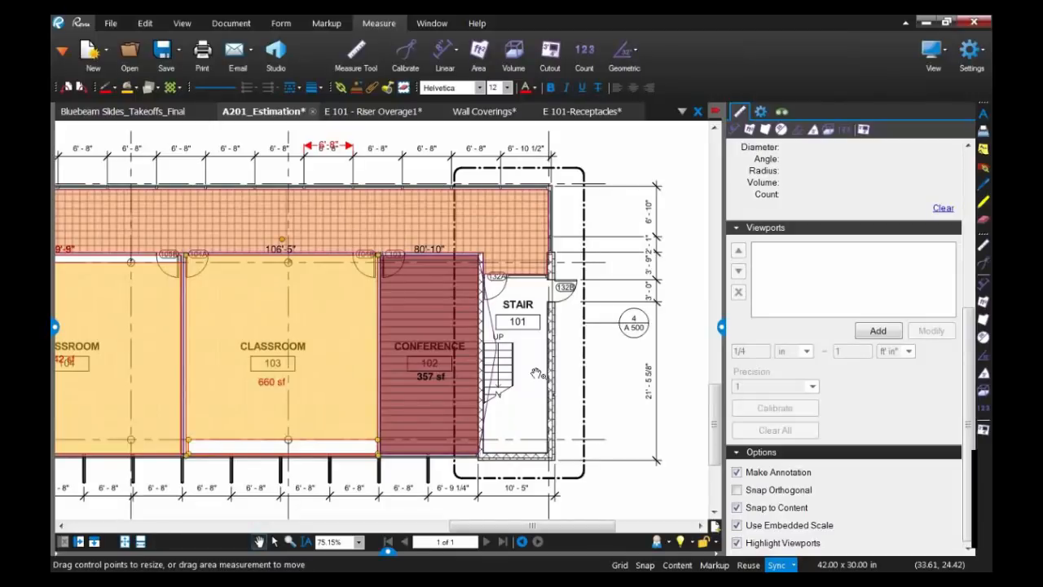
{"action": "scroll", "coordinate": [546, 376], "scroll_direction": "down", "scroll_amount": 1}
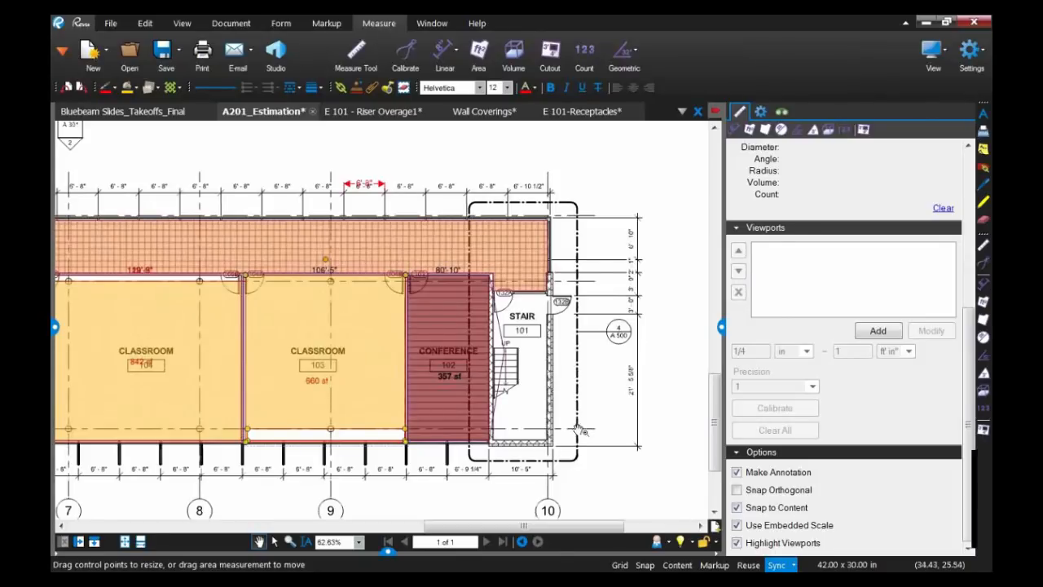
{"action": "left_click_drag", "start_coordinate": [620, 423], "coordinate": [683, 420]}
{"action": "left_click_drag", "start_coordinate": [421, 488], "coordinate": [576, 488]}
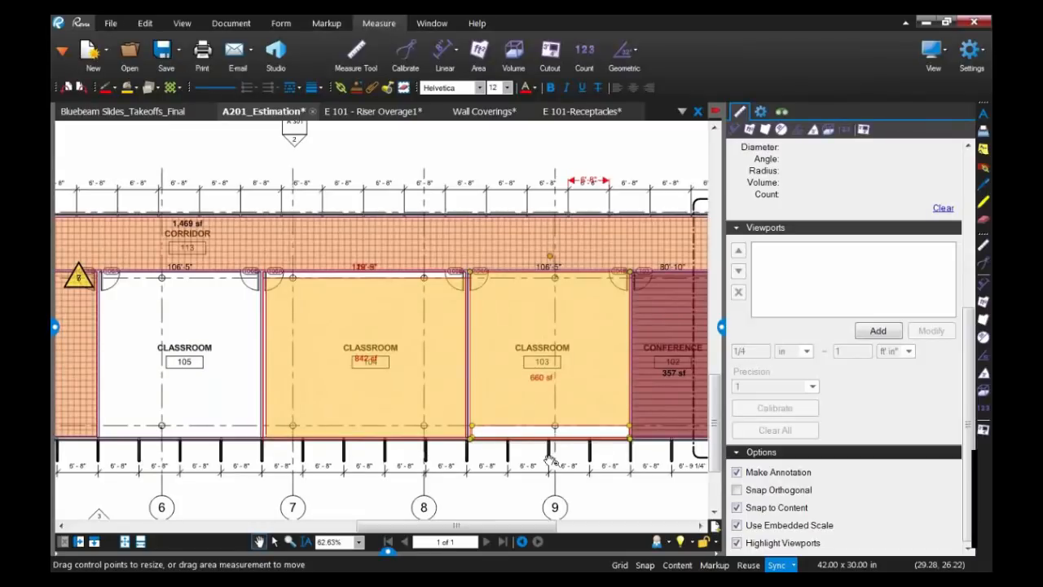
{"action": "scroll", "coordinate": [551, 458], "scroll_direction": "down", "scroll_amount": 3}
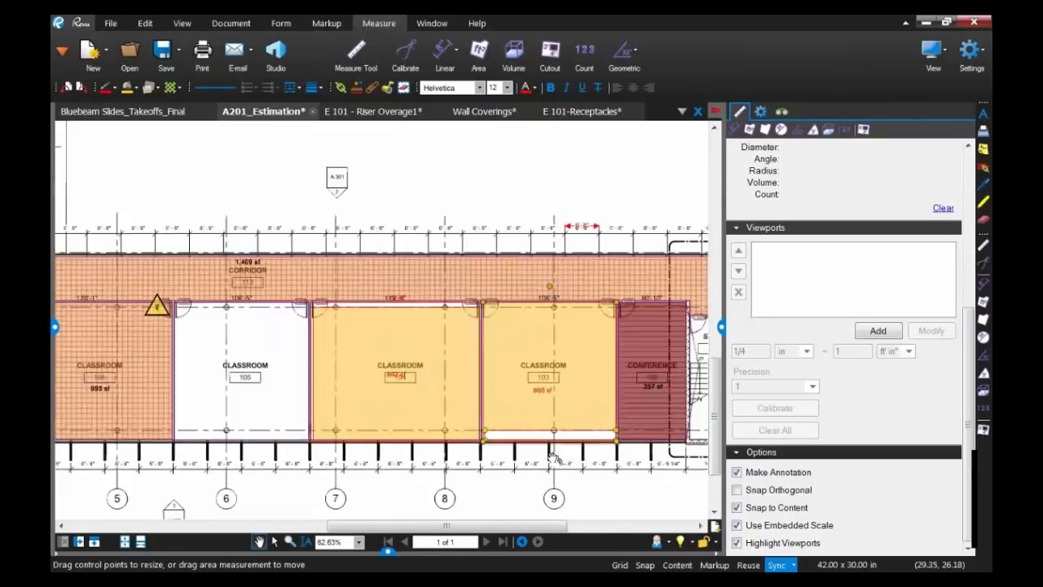
{"action": "scroll", "coordinate": [554, 458], "scroll_direction": "down", "scroll_amount": 1}
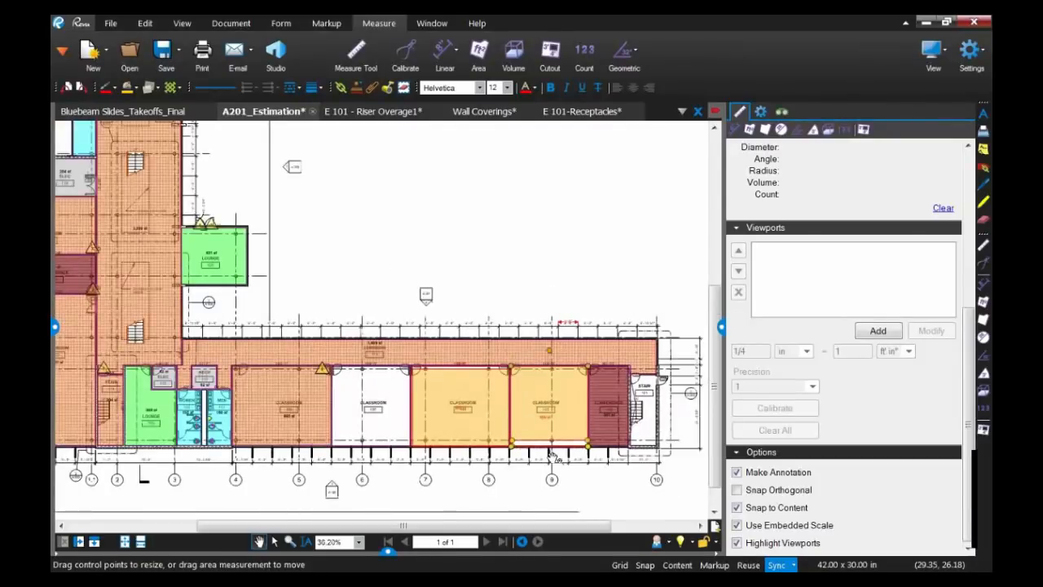